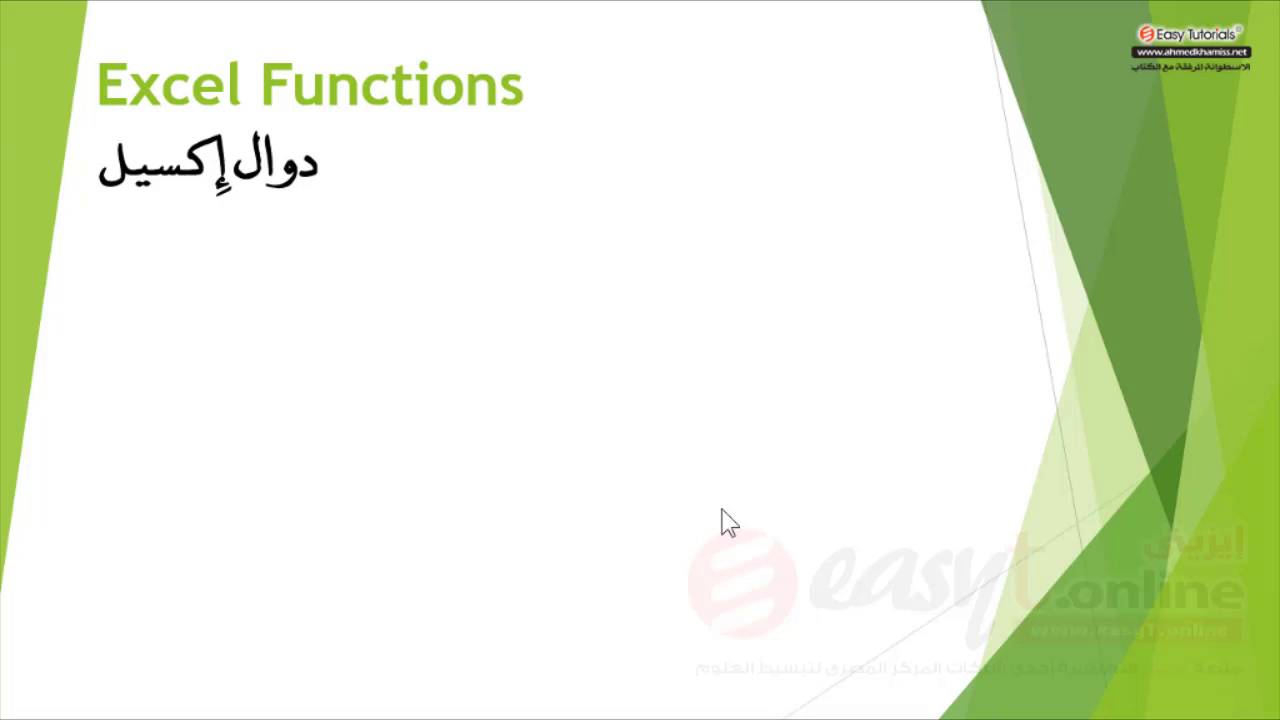
Step: Reveal the equals sign, function name and three semicolon-separated parameters of the syntax line
{"action": "left_click", "coordinate": [510, 453]}
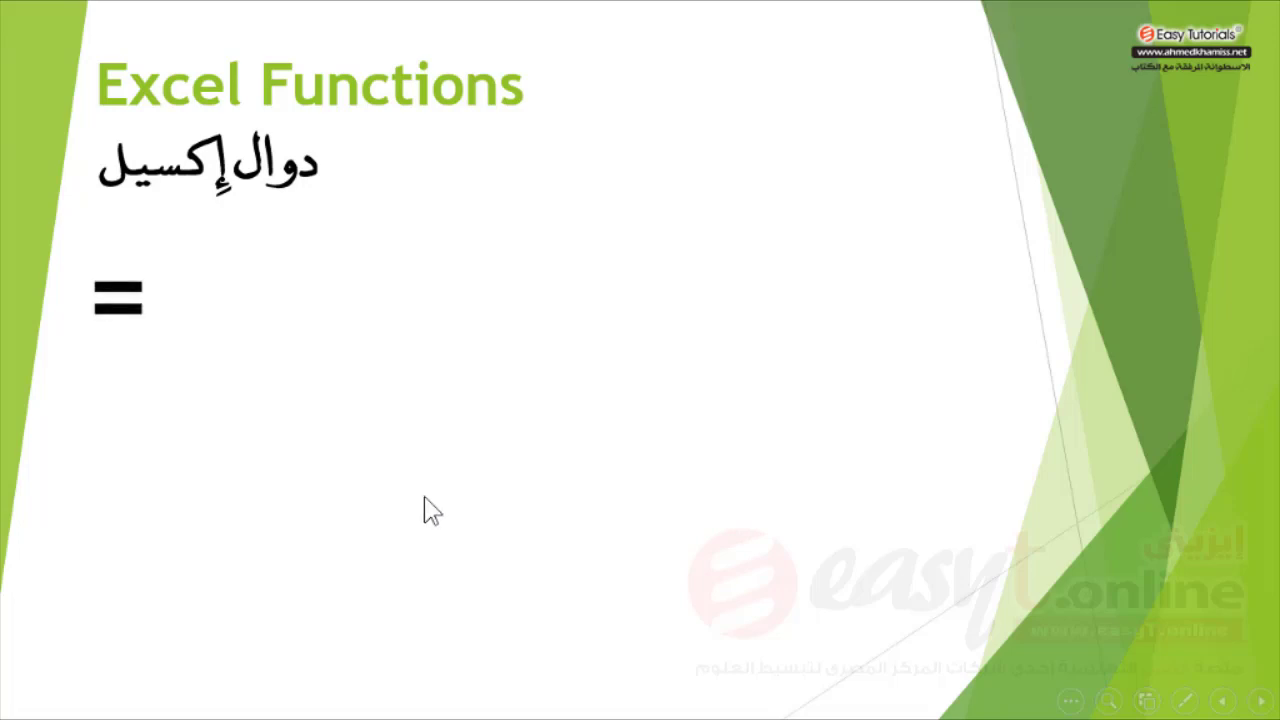
{"action": "left_click", "coordinate": [375, 480]}
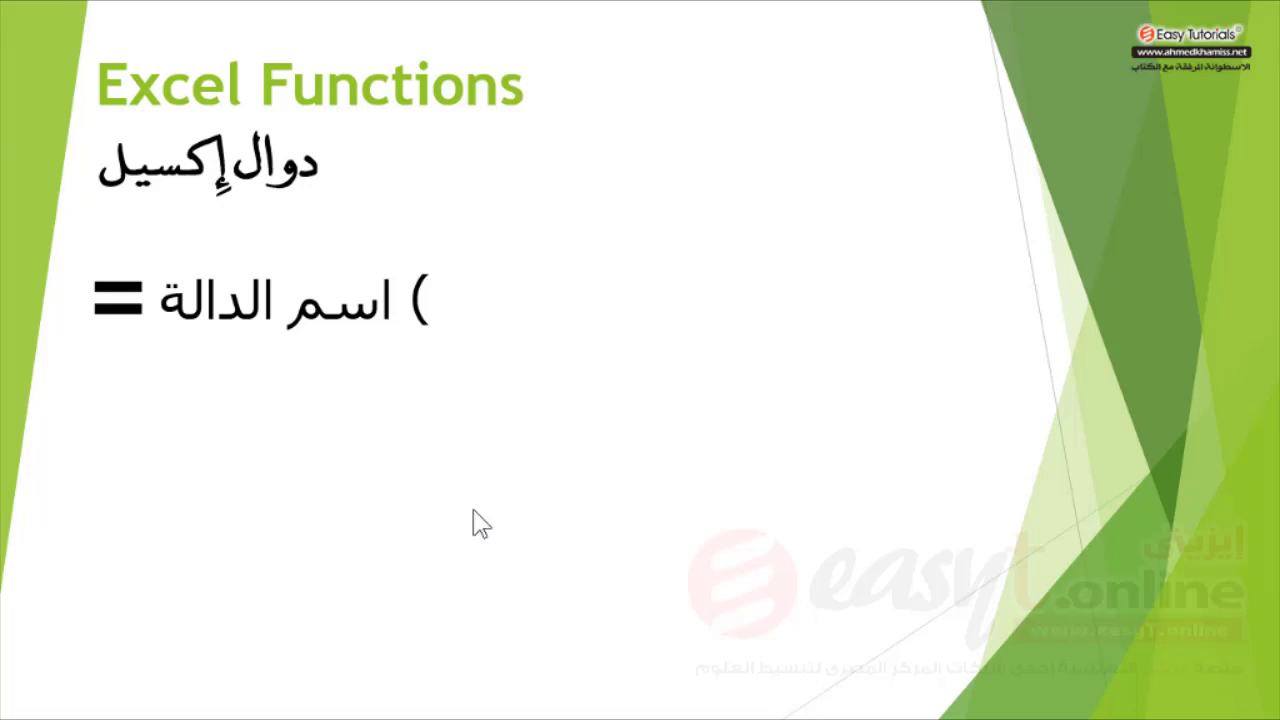
{"action": "left_click", "coordinate": [420, 456]}
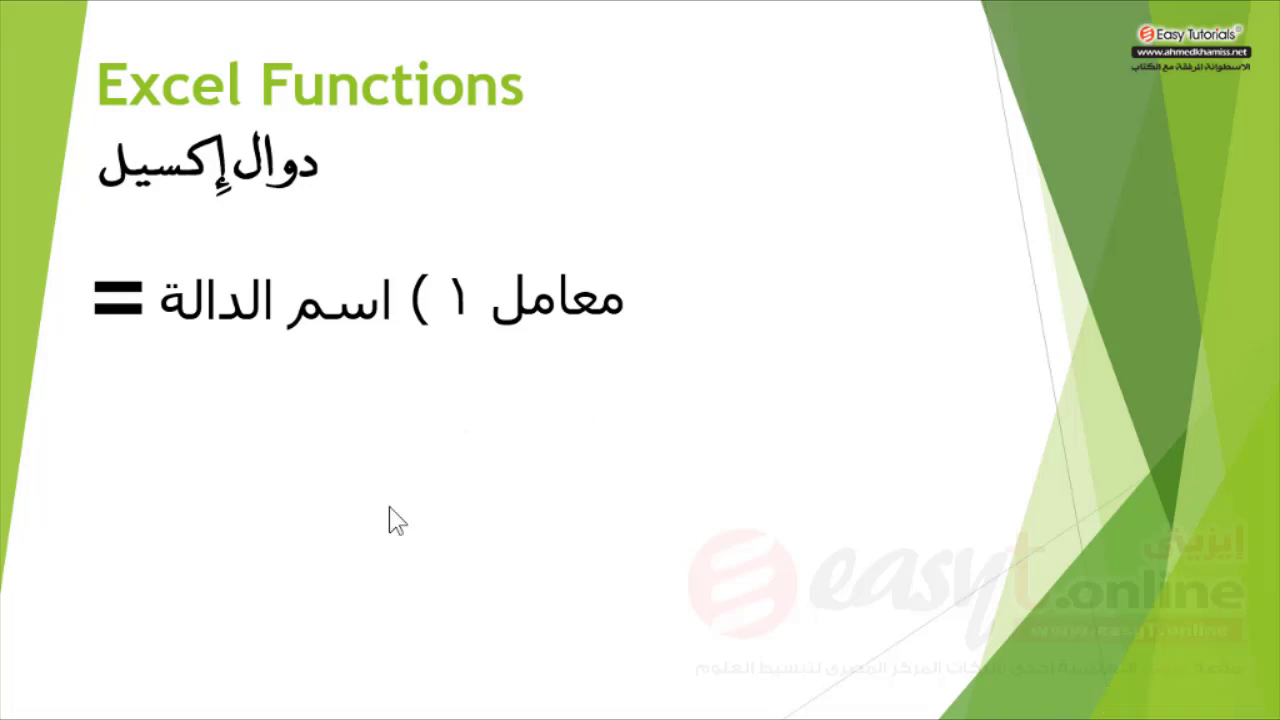
{"action": "left_click", "coordinate": [468, 460]}
{"action": "left_click", "coordinate": [468, 460]}
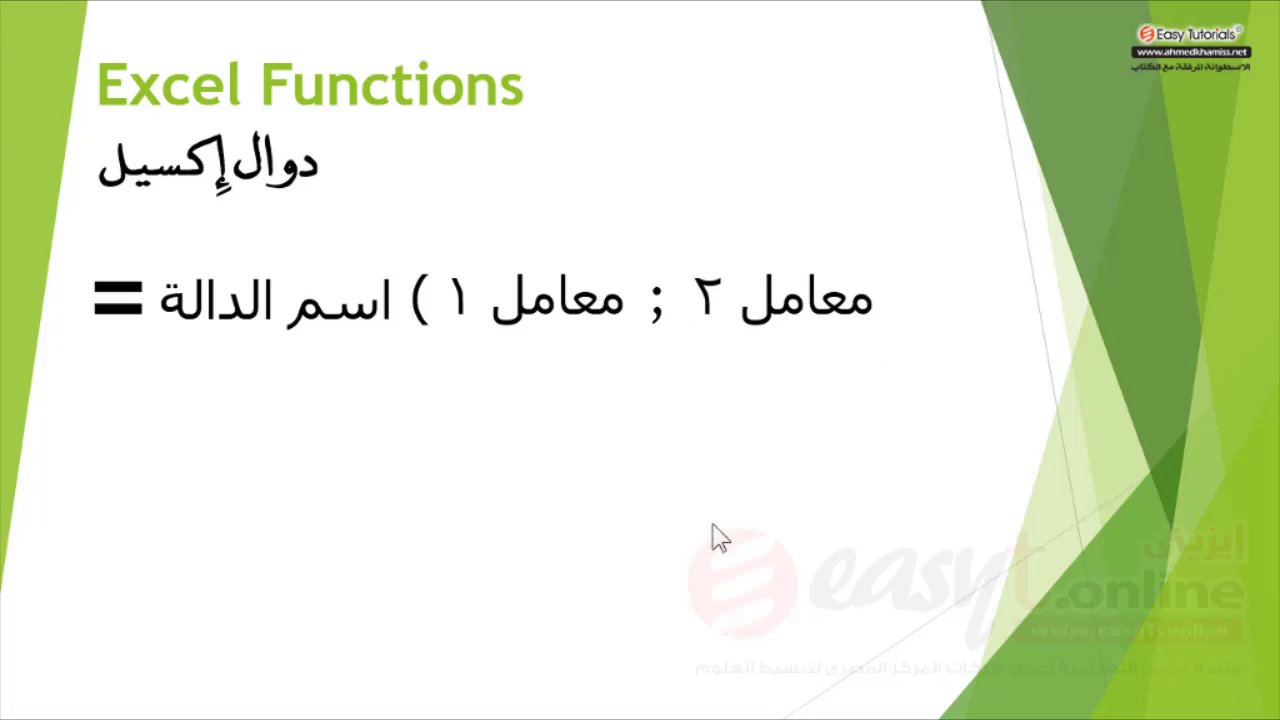
{"action": "left_click", "coordinate": [531, 507]}
{"action": "left_click", "coordinate": [531, 507]}
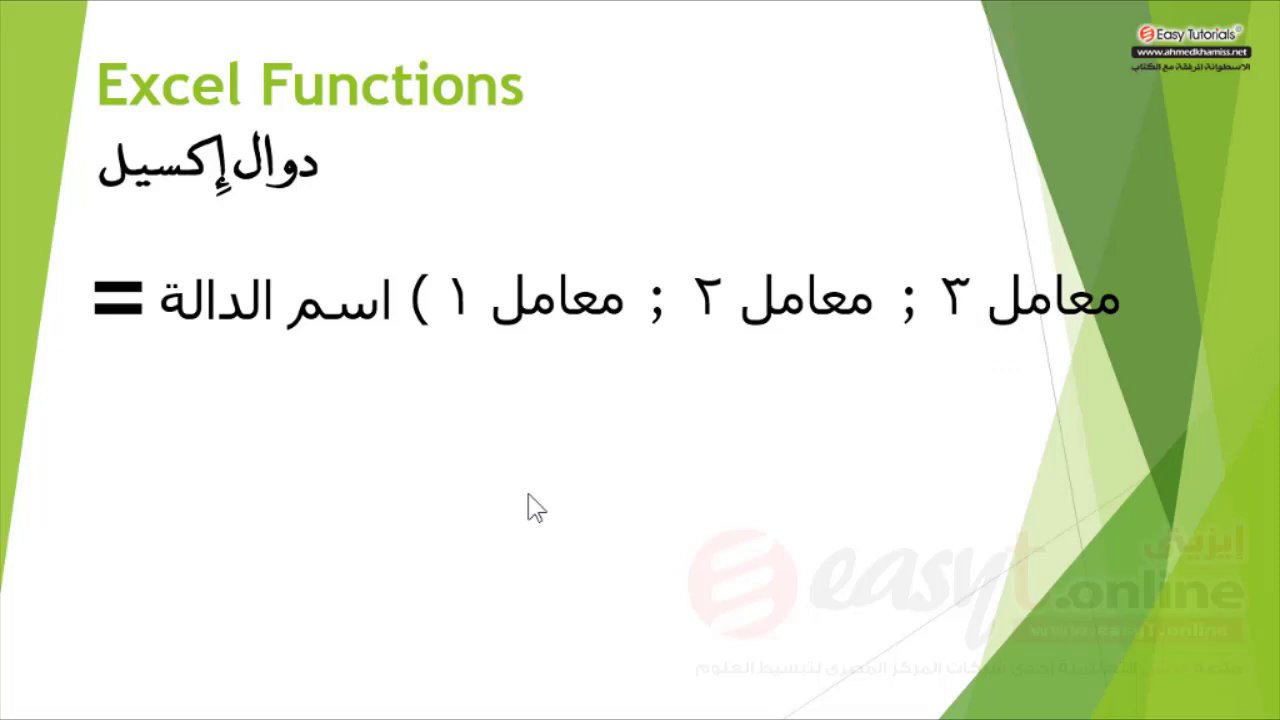
Step: Reveal the example formulas =sum(B1:B10) and =today() piece by piece on the slide
{"action": "mouse_move", "coordinate": [690, 530]}
{"action": "left_click", "coordinate": [688, 530]}
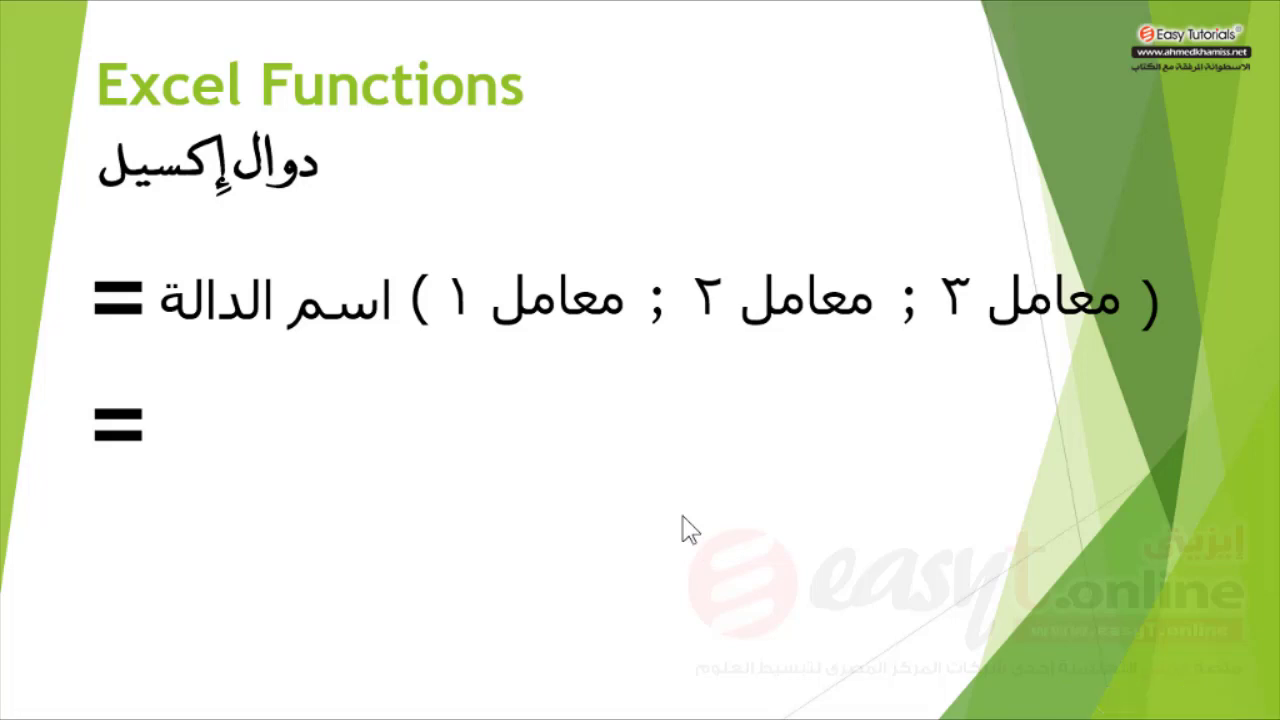
{"action": "left_click", "coordinate": [683, 517]}
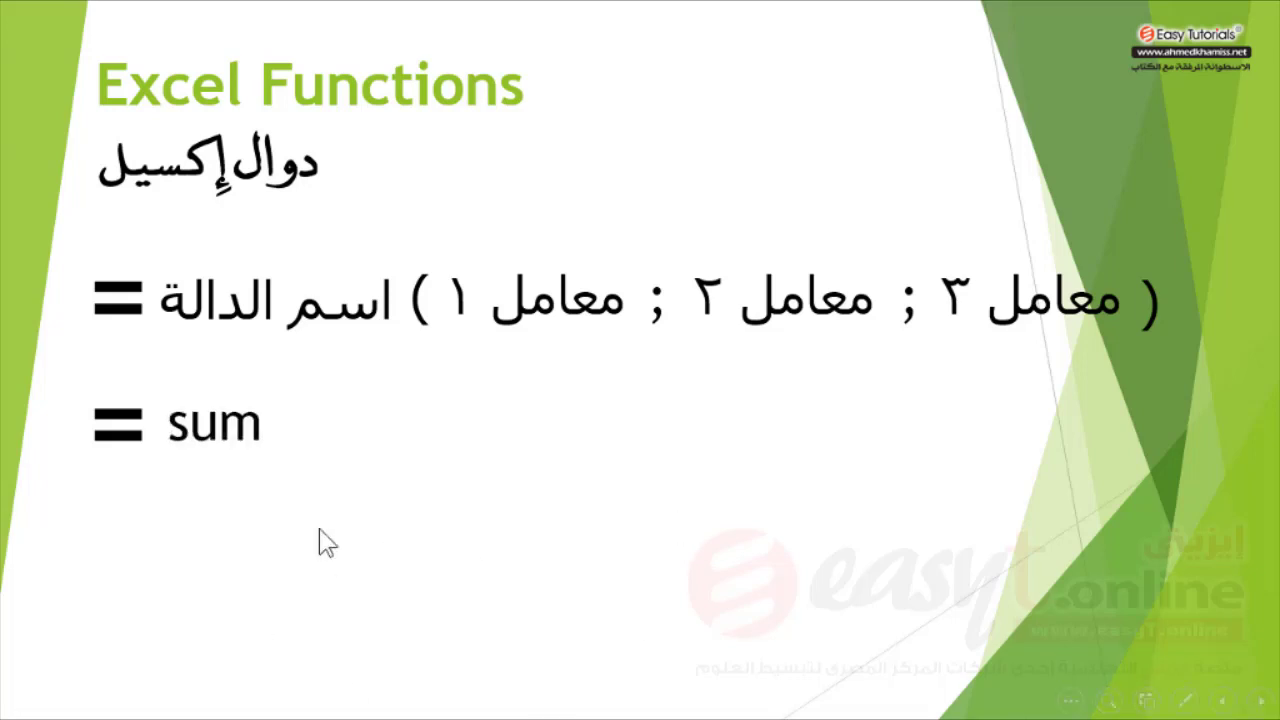
{"action": "left_click", "coordinate": [362, 563]}
{"action": "left_click", "coordinate": [400, 568]}
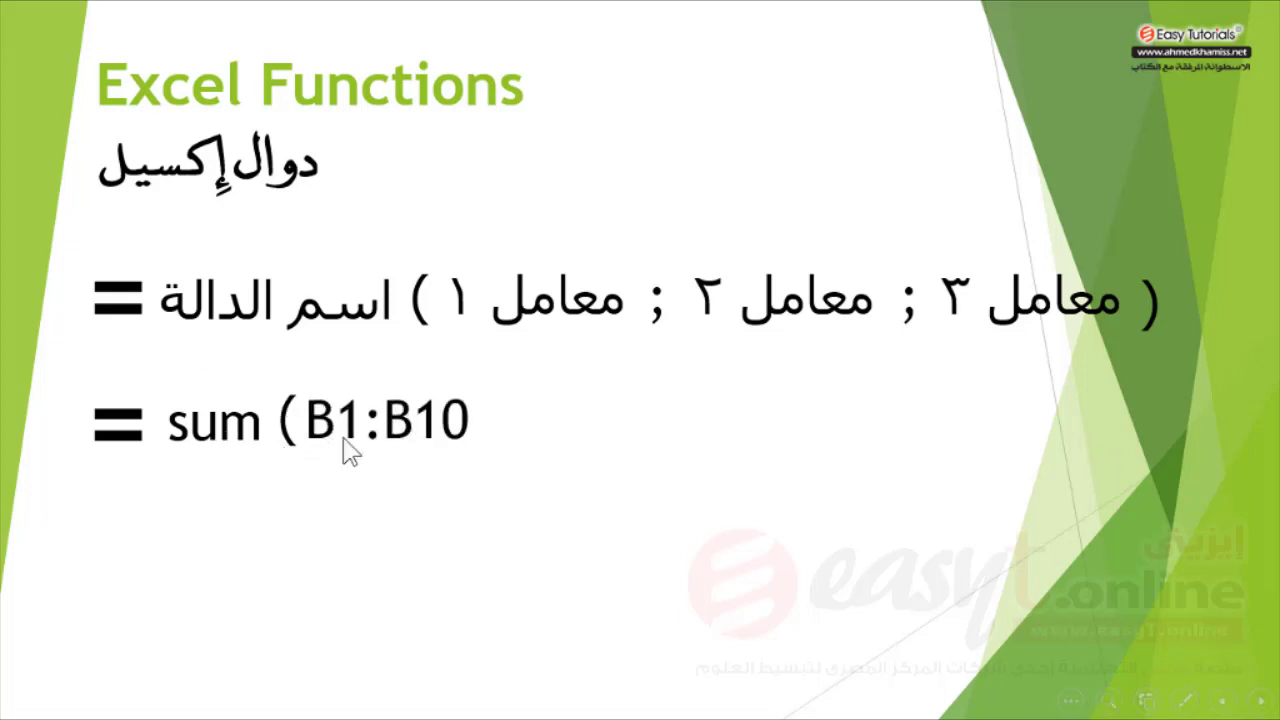
{"action": "left_click", "coordinate": [470, 536]}
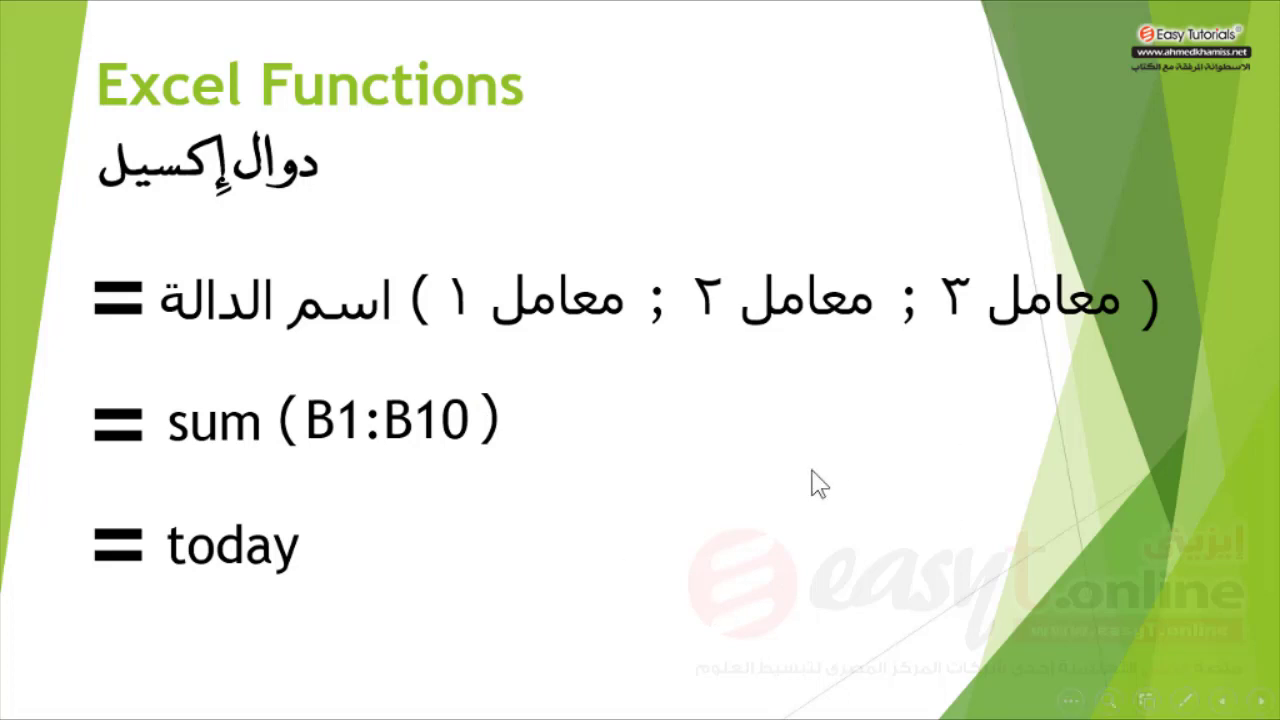
{"action": "left_click", "coordinate": [727, 503]}
{"action": "left_click", "coordinate": [727, 503]}
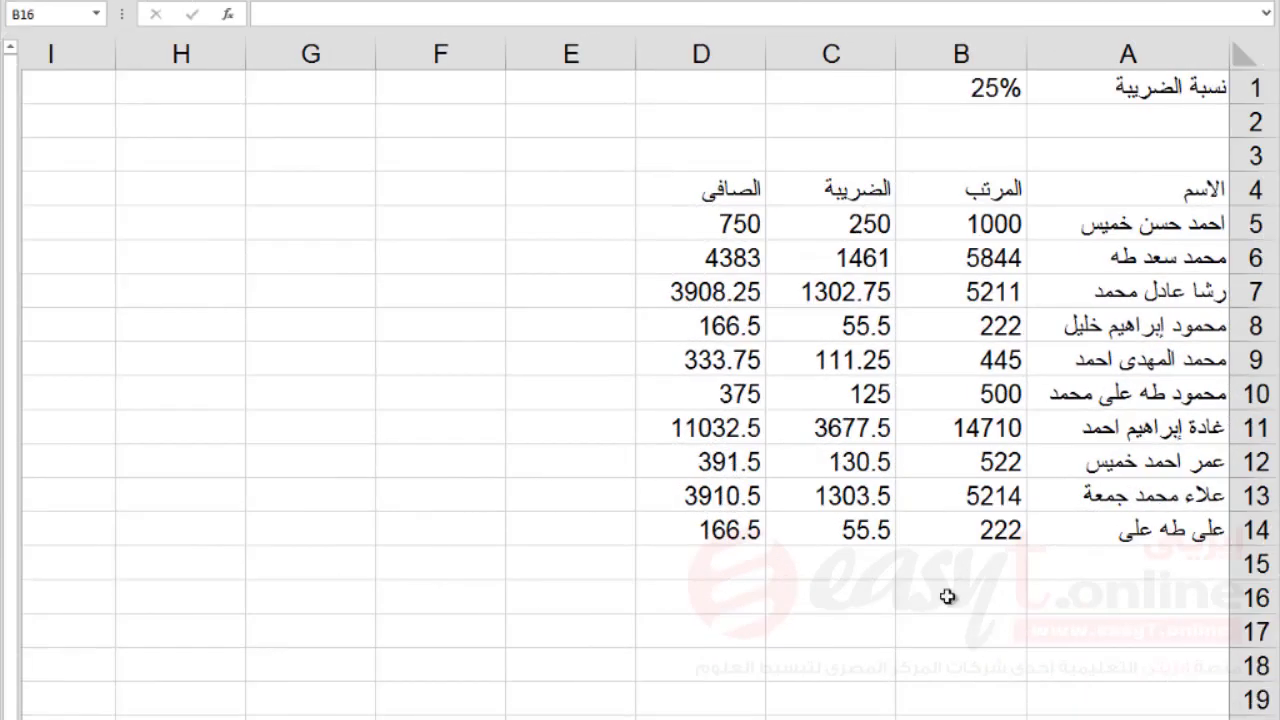
{"action": "left_click", "coordinate": [947, 596]}
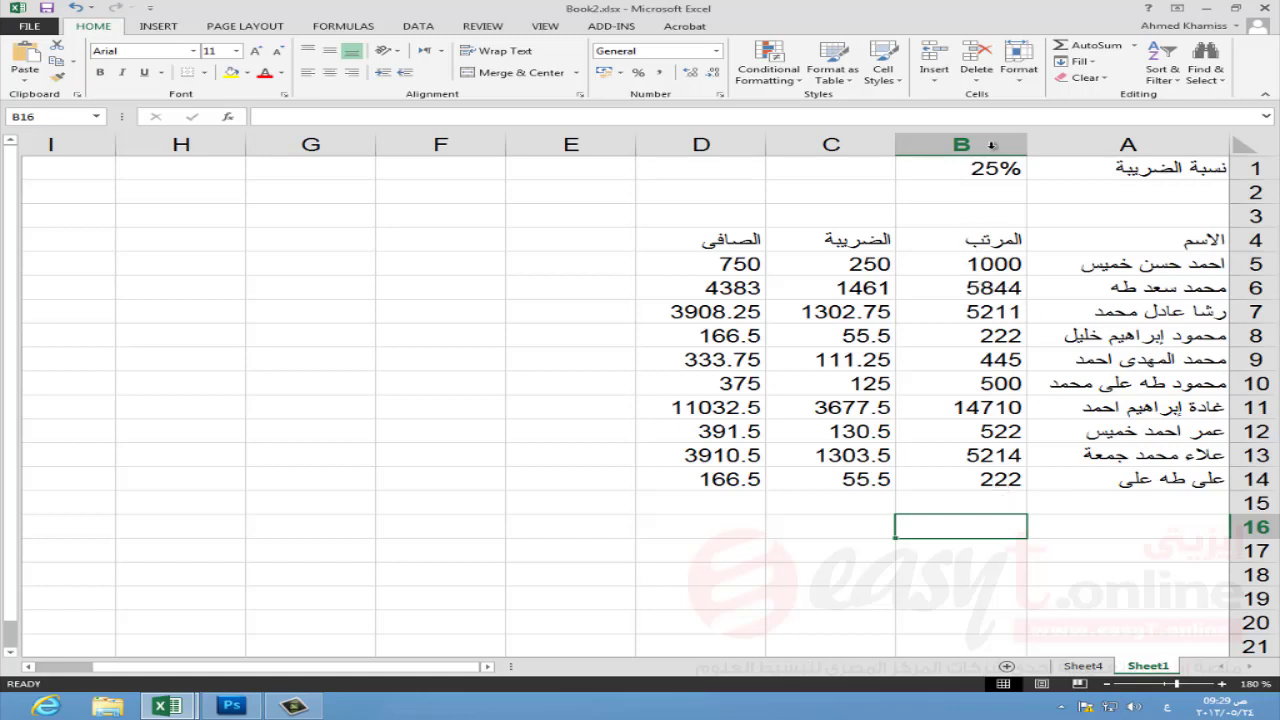
{"action": "left_click", "coordinate": [987, 266]}
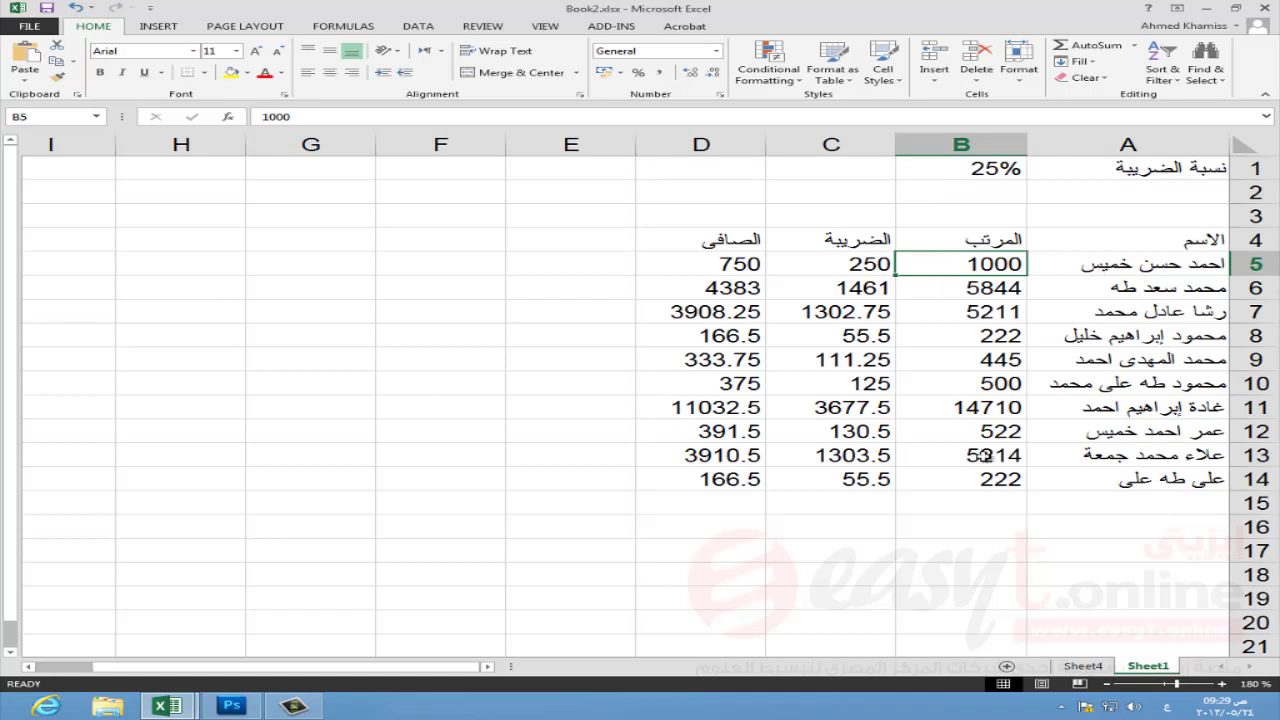
{"action": "left_click", "coordinate": [993, 477]}
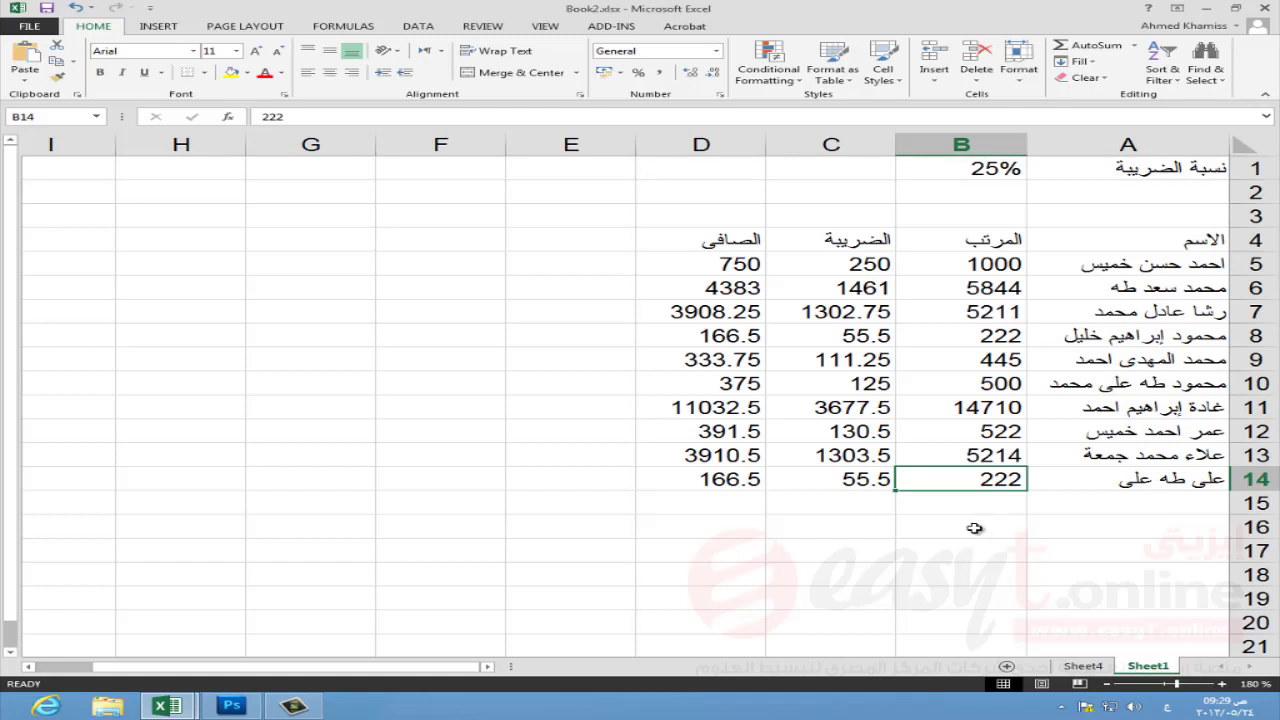
{"action": "left_click", "coordinate": [974, 528]}
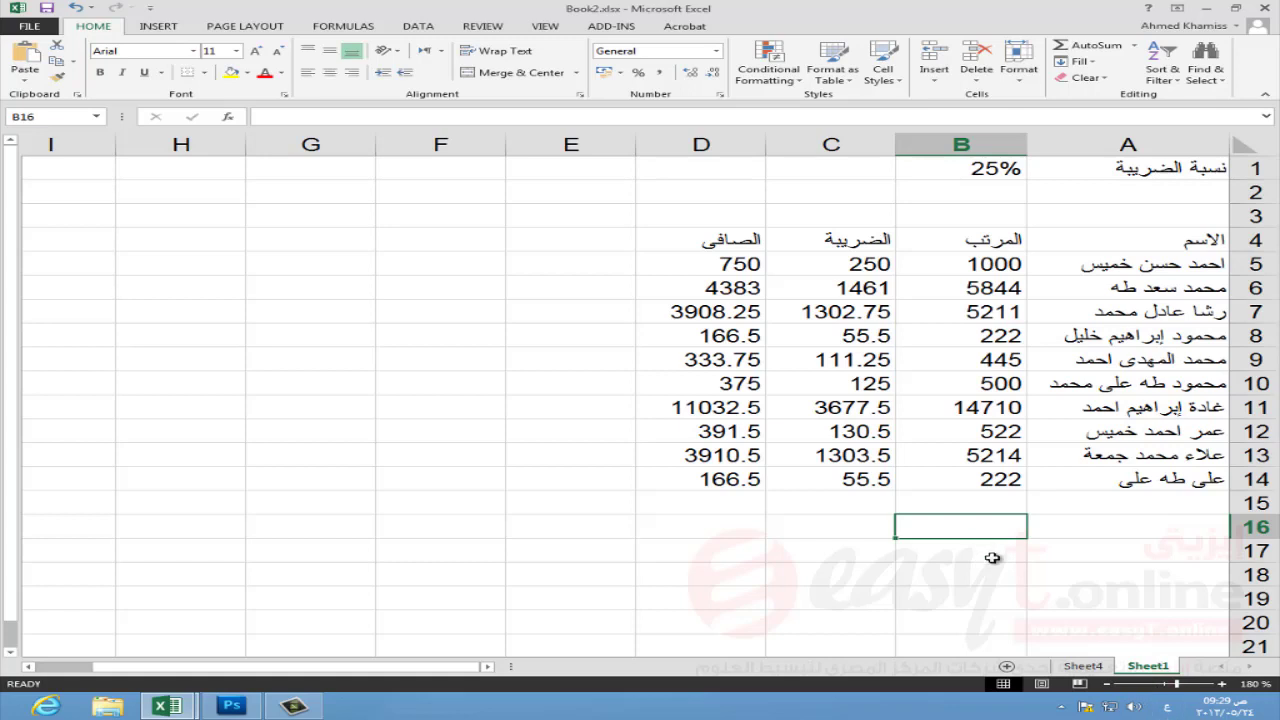
Step: In English input, type =sum( in B16 using the SUM AutoComplete hint, then b5:b14)
{"action": "key", "text": "alt+shift"}
{"action": "type", "text": "="}
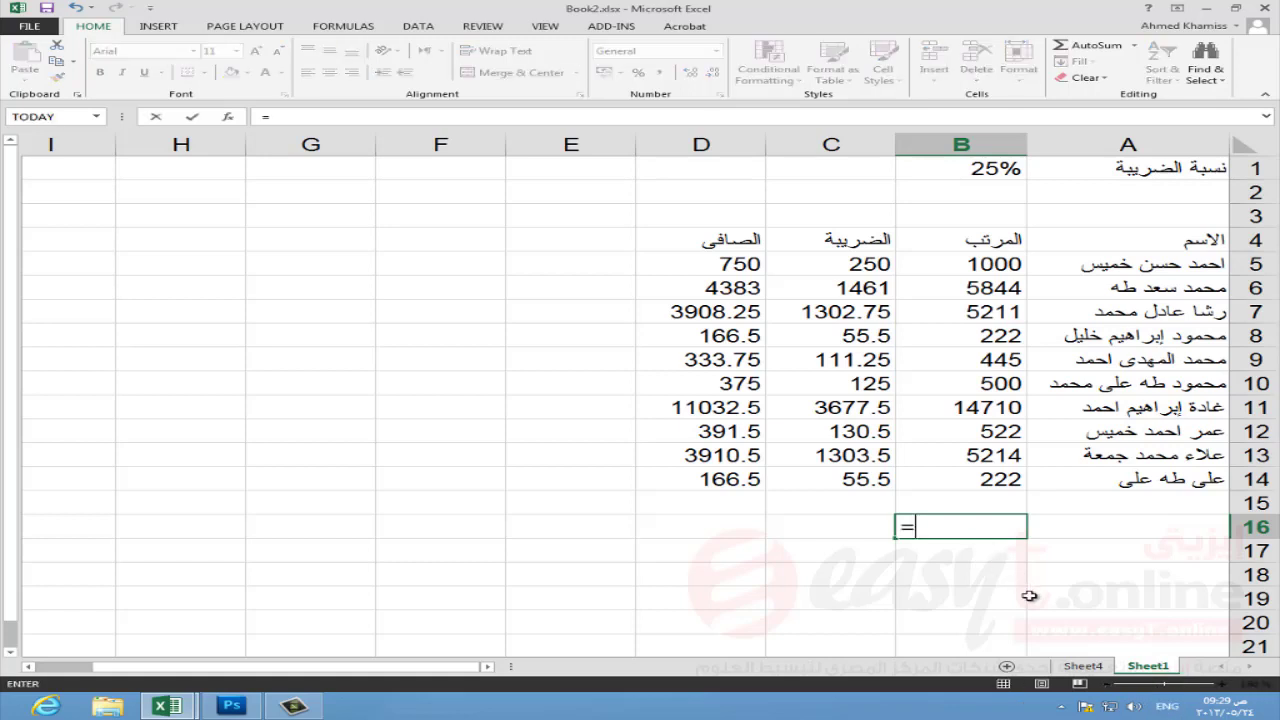
{"action": "type", "text": "sum"}
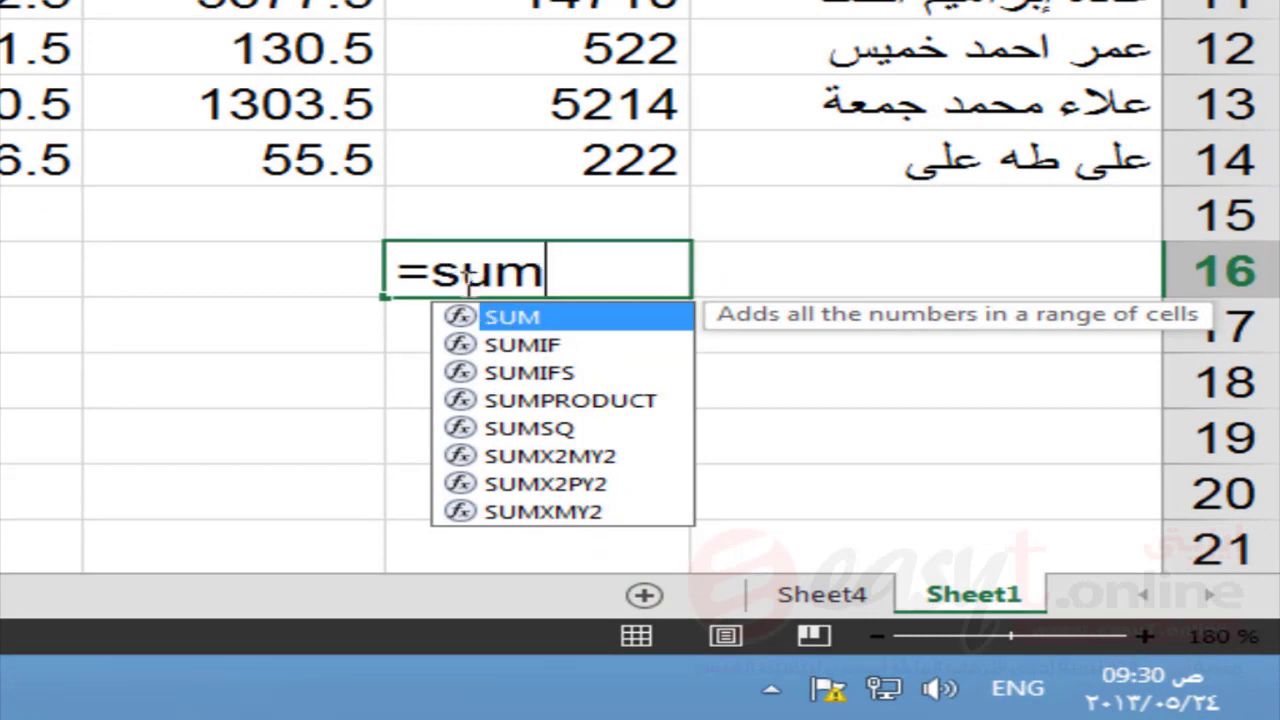
{"action": "key", "text": "BackSpace"}
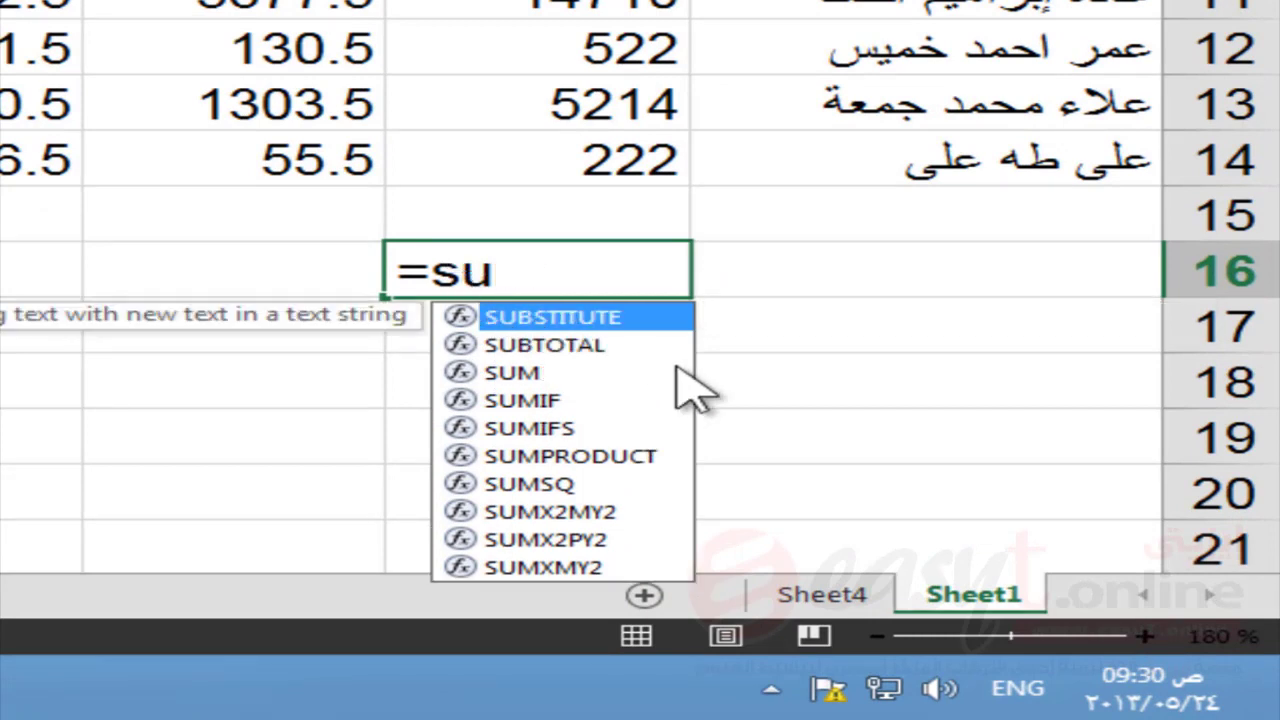
{"action": "key", "text": "BackSpace"}
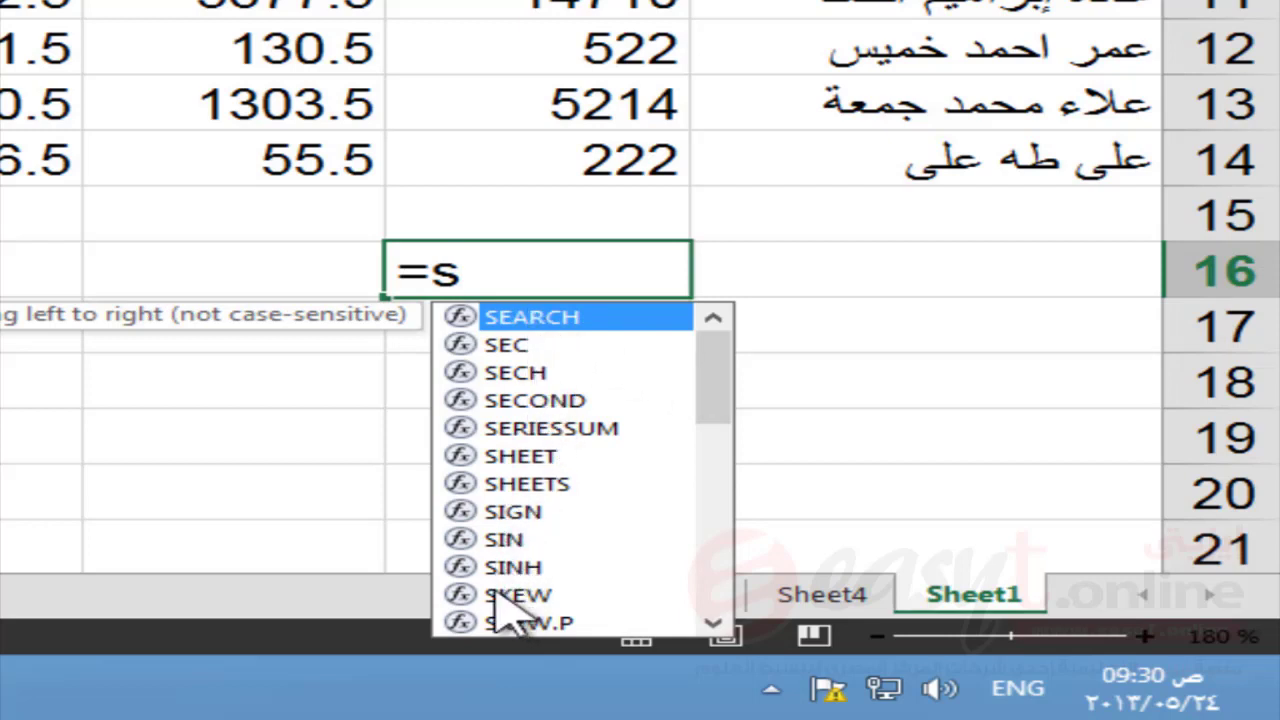
{"action": "type", "text": "u"}
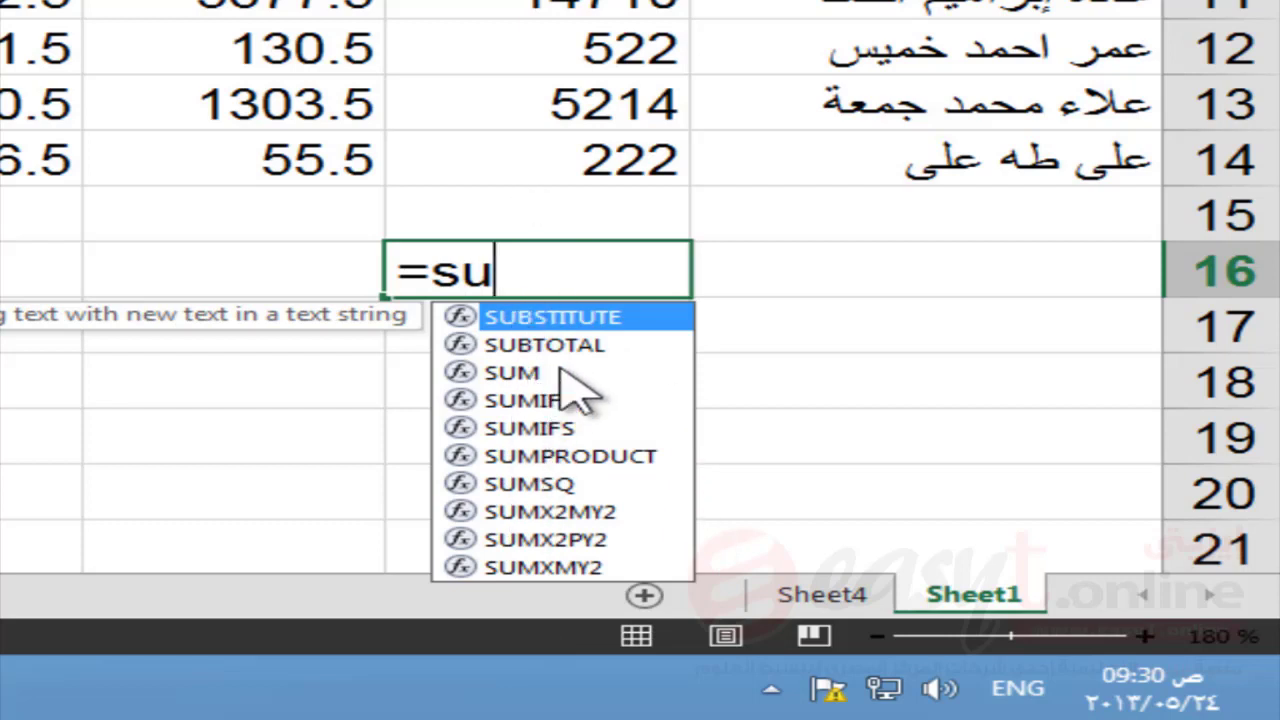
{"action": "left_click", "coordinate": [531, 383]}
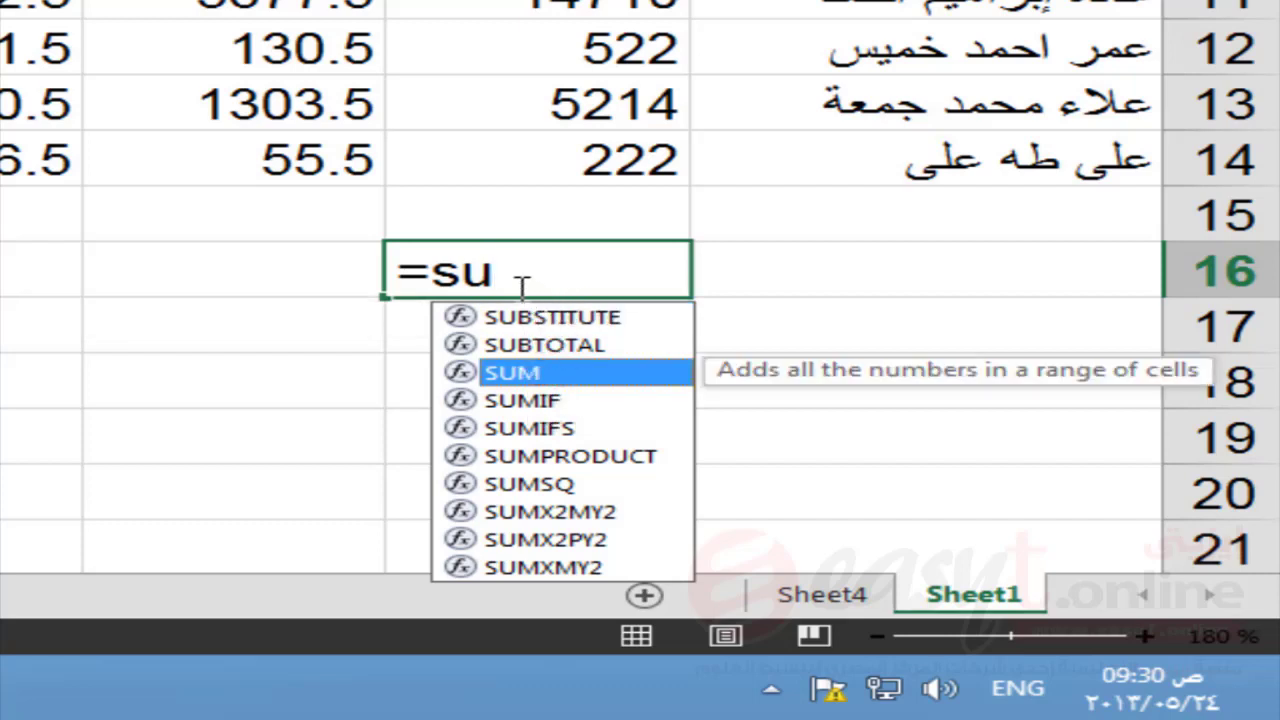
{"action": "type", "text": "m"}
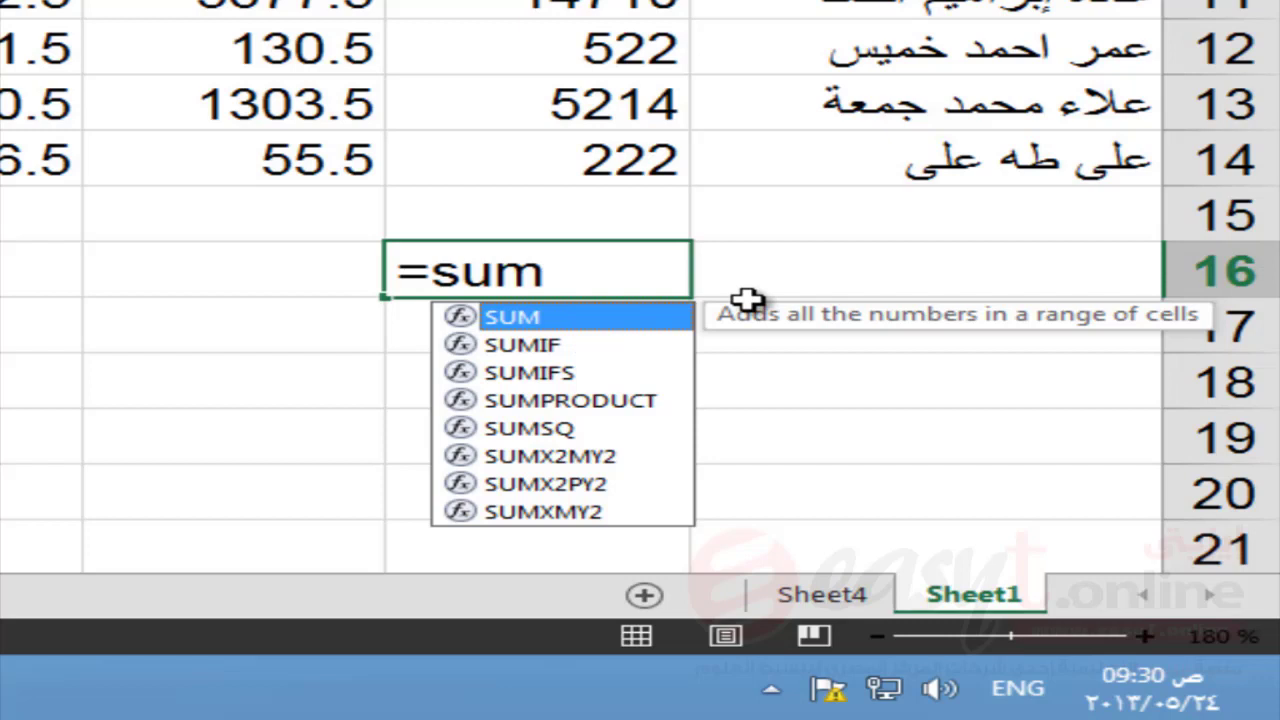
{"action": "type", "text": "("}
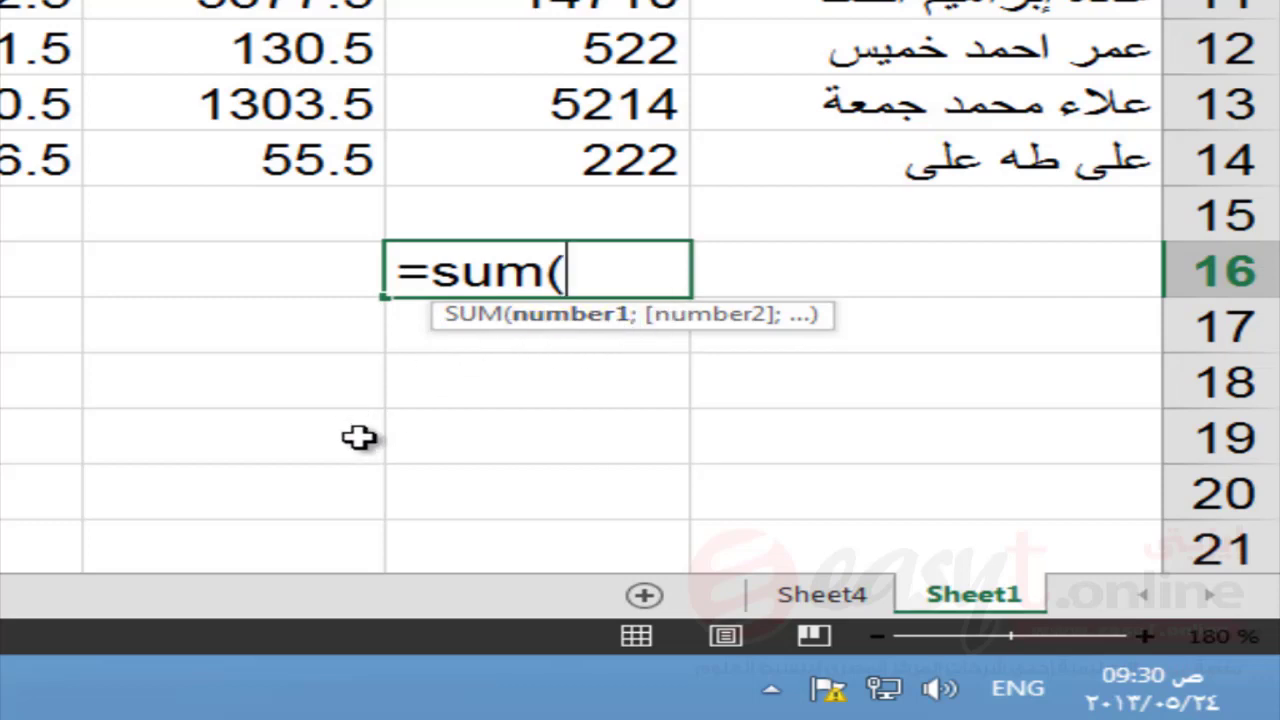
{"action": "type", "text": "b"}
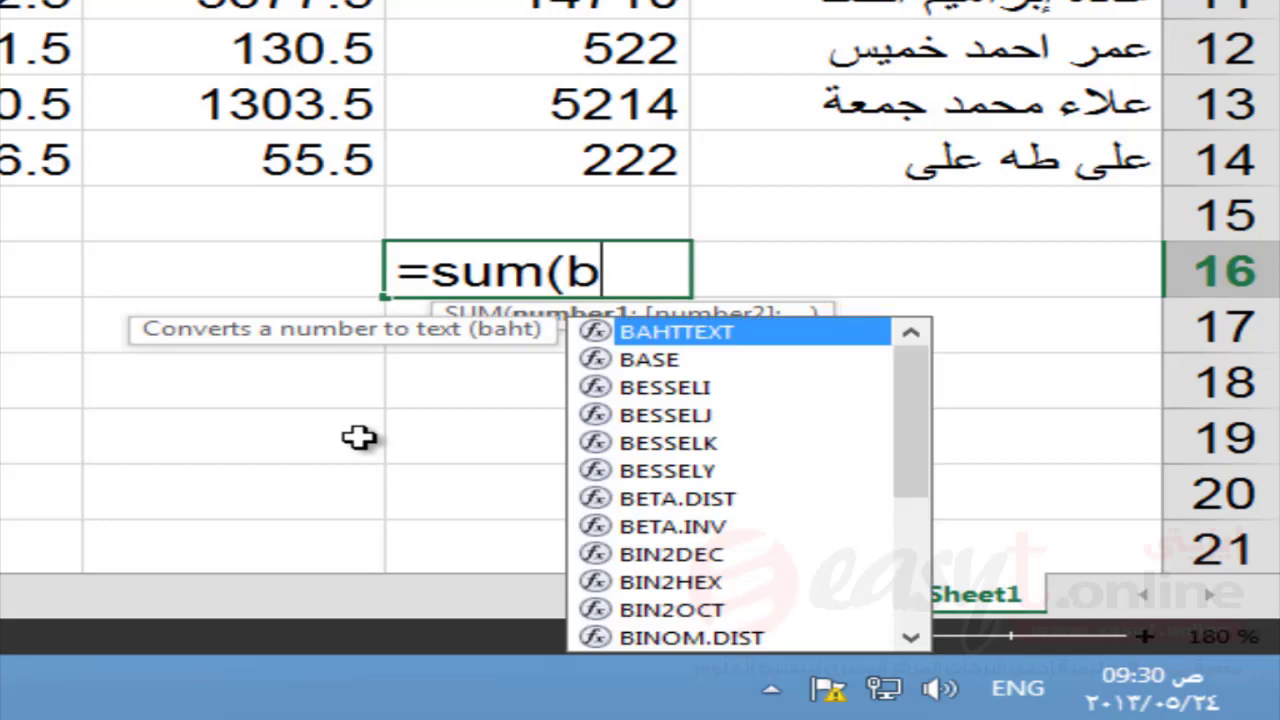
{"action": "type", "text": "5"}
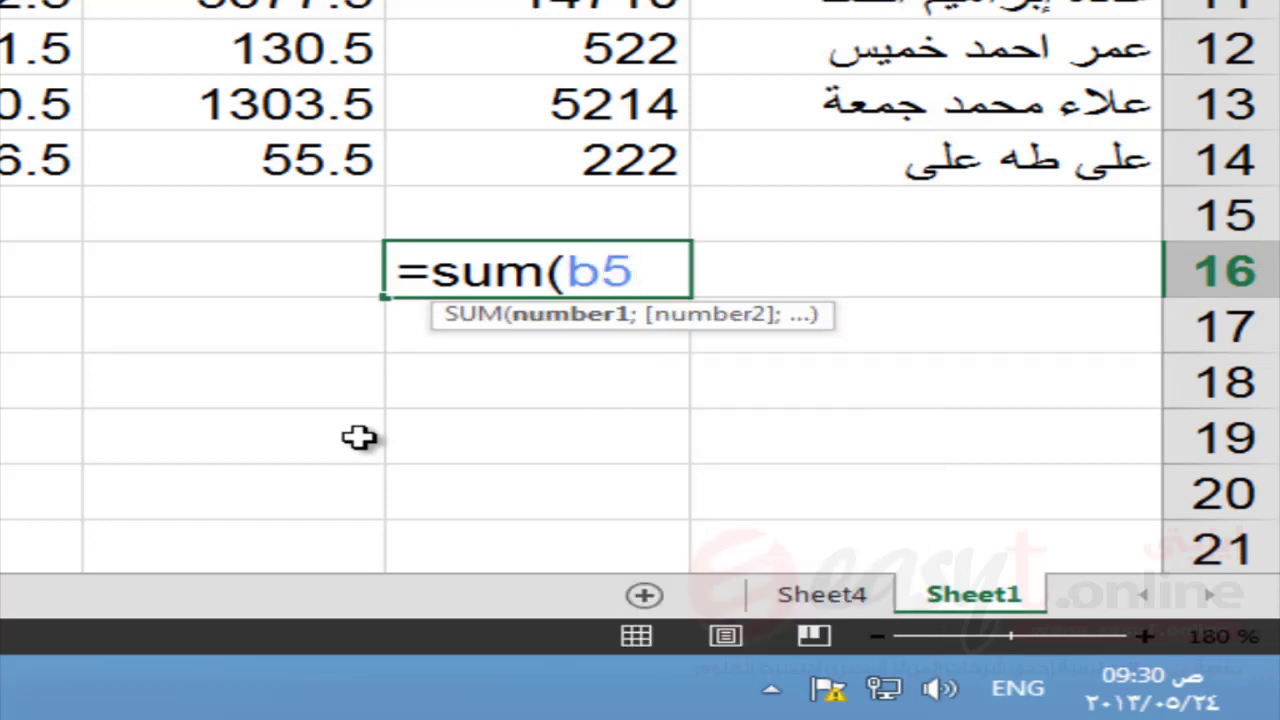
{"action": "type", "text": ":b"}
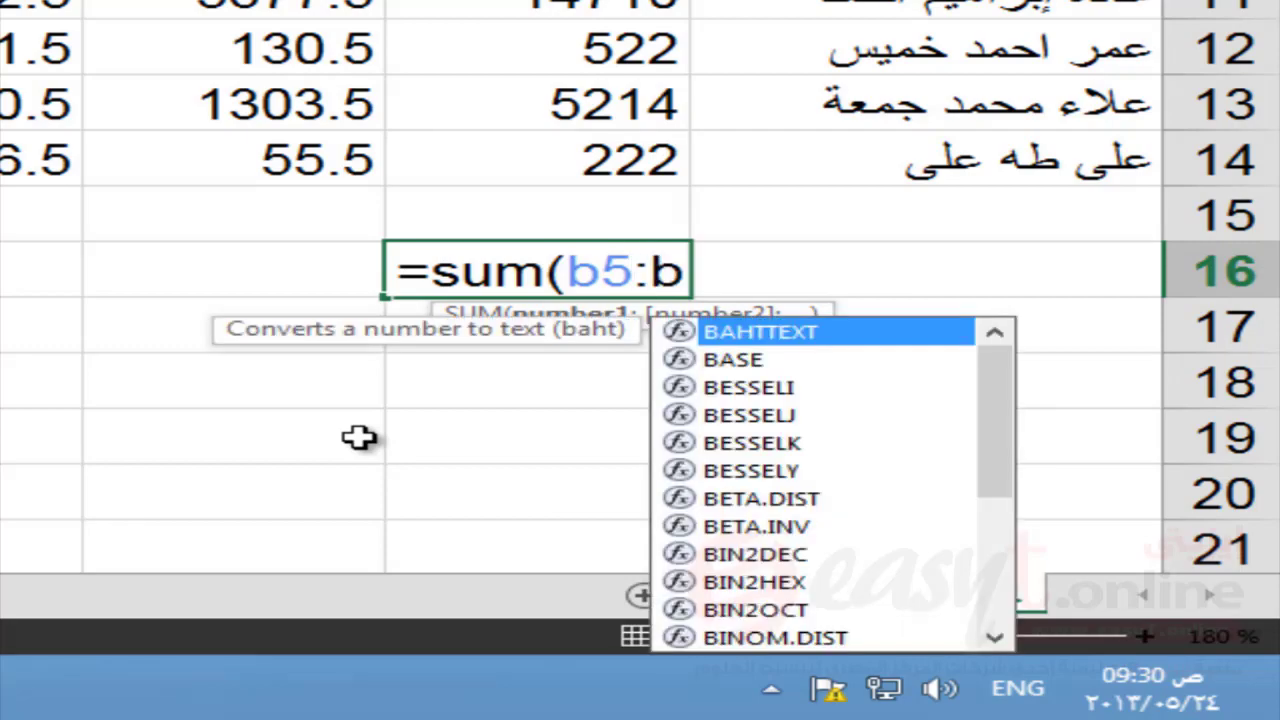
{"action": "type", "text": "14"}
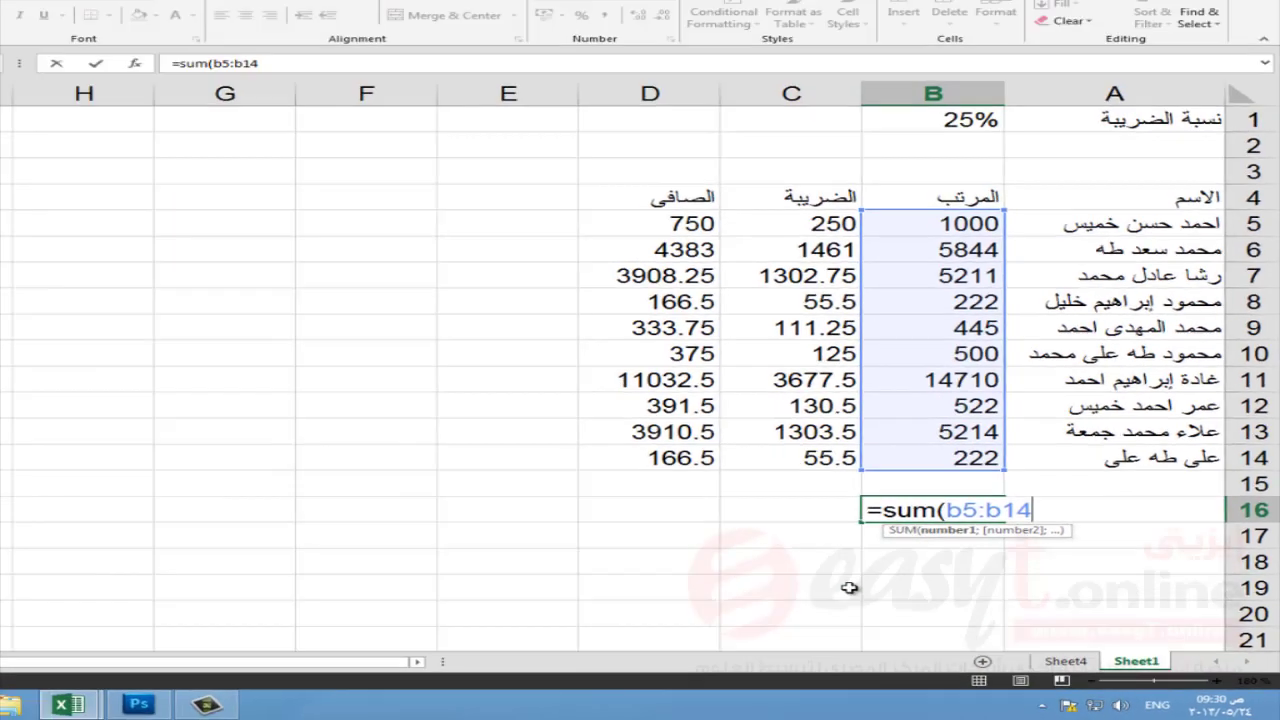
{"action": "type", "text": ")"}
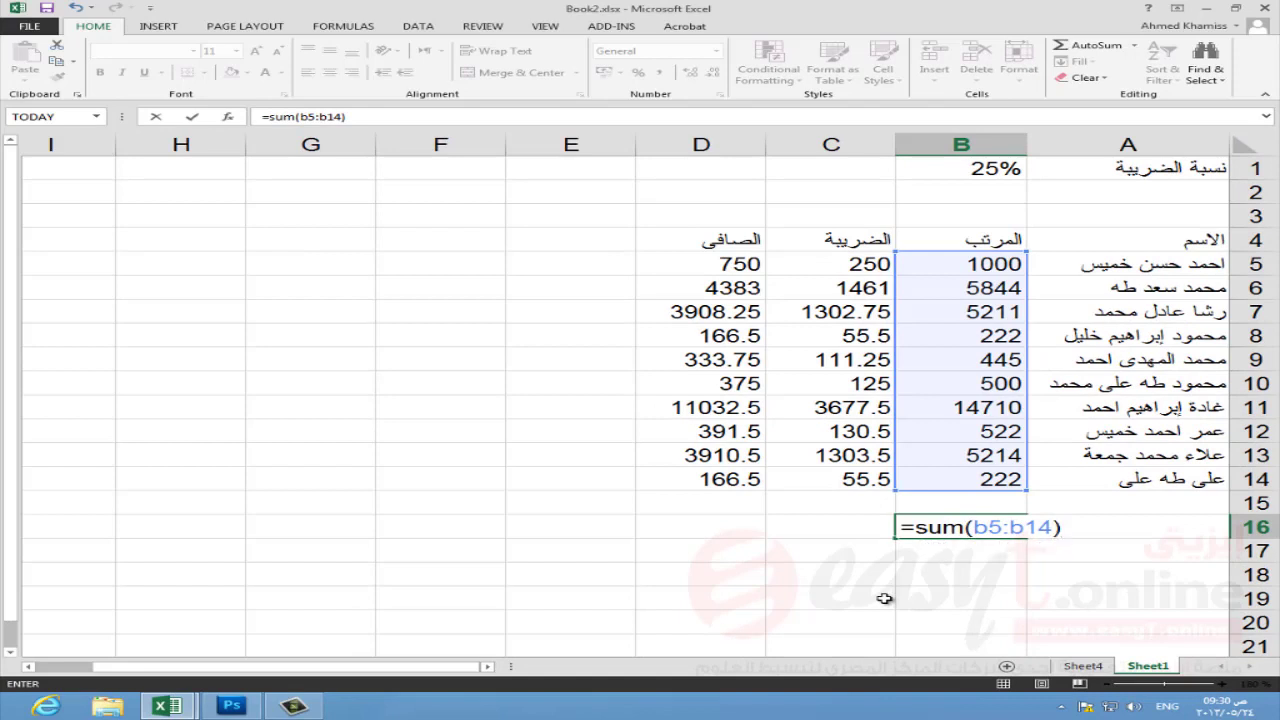
Step: Commit =SUM(B5:B14) to get 33890, inspect the formula, then delete it from B16
{"action": "key", "text": "Return"}
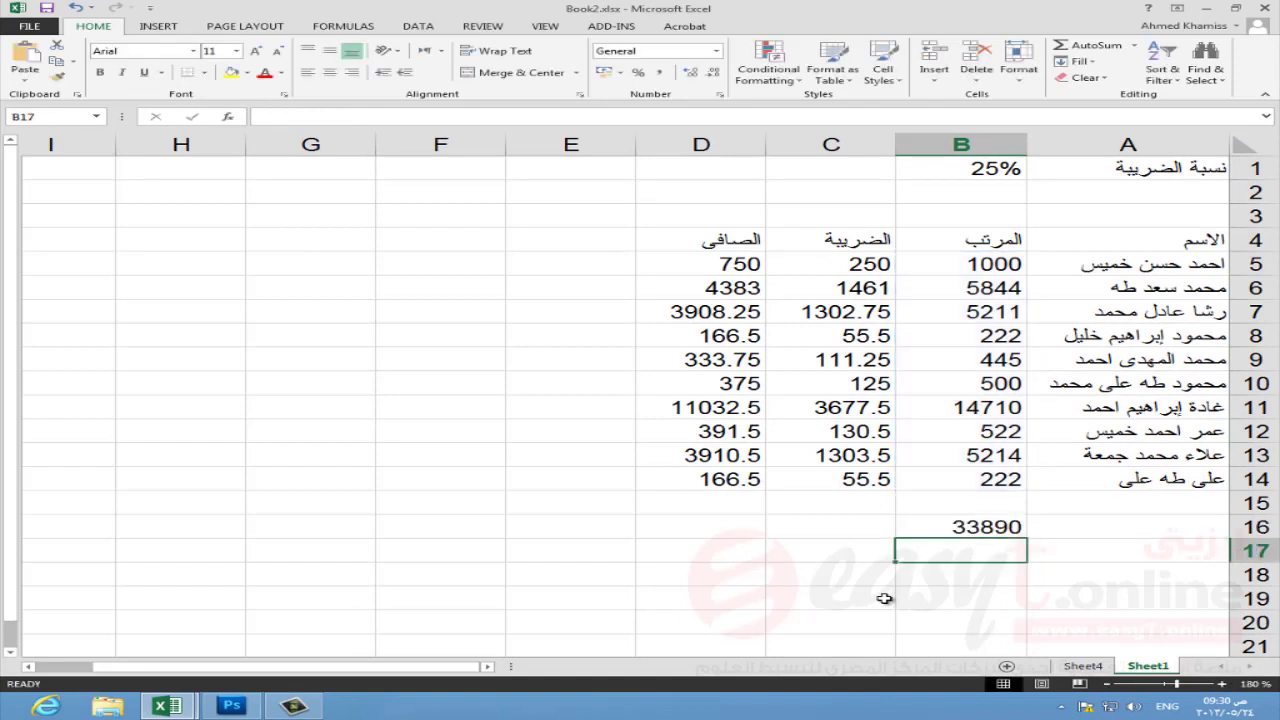
{"action": "left_click", "coordinate": [973, 527]}
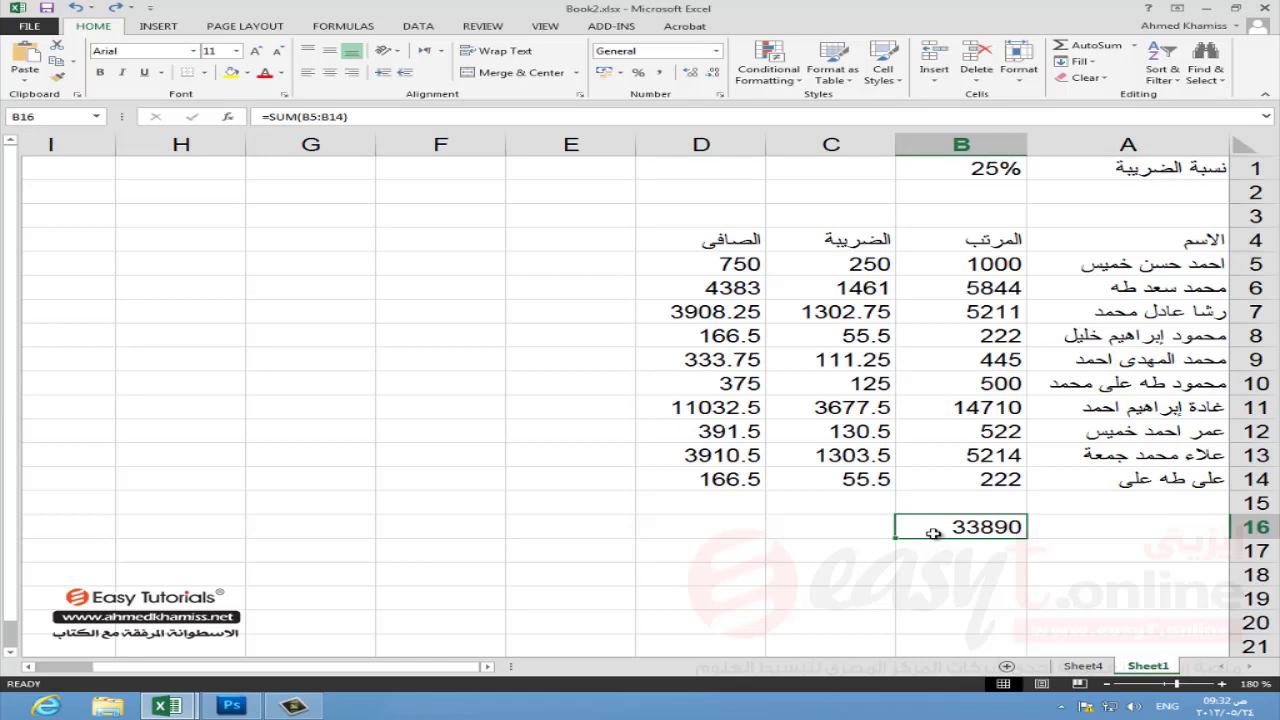
{"action": "key", "text": "Delete"}
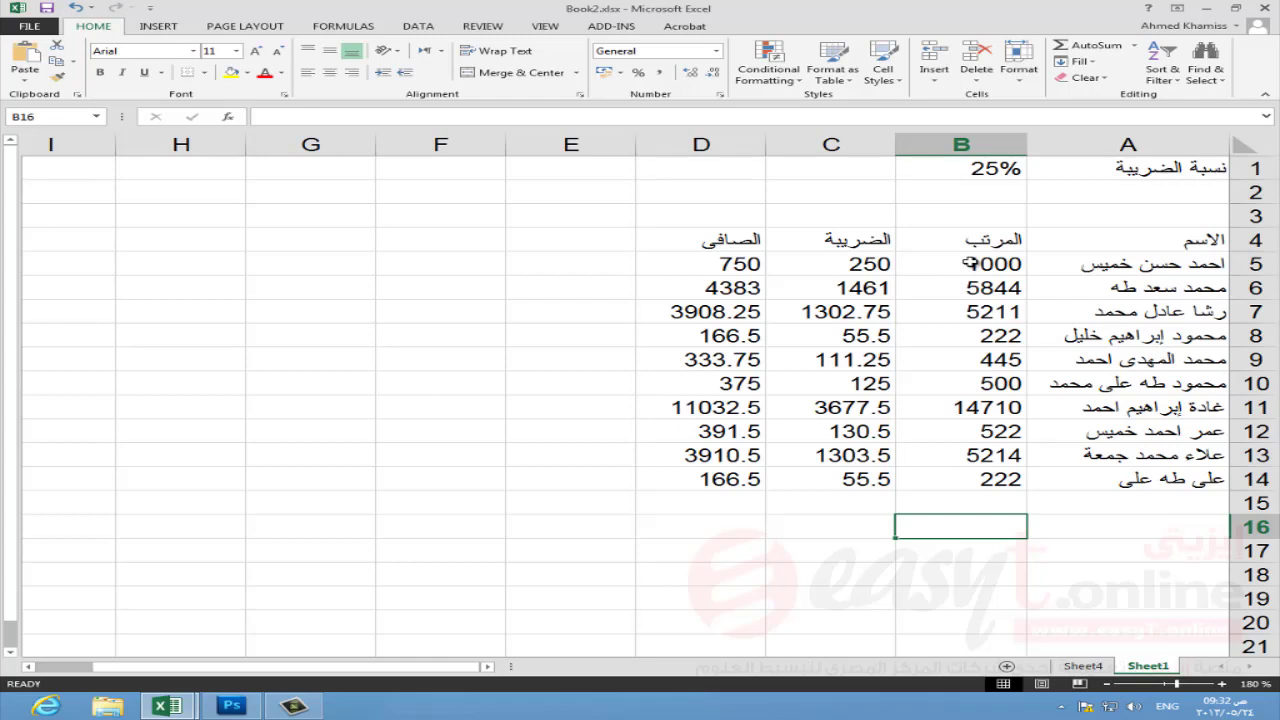
Step: Check status-bar sums for salary ranges like B5:B8 and B12:B14, then type =sum(b5:b8 in B16
{"action": "left_click_drag", "start_coordinate": [968, 263], "coordinate": [985, 336]}
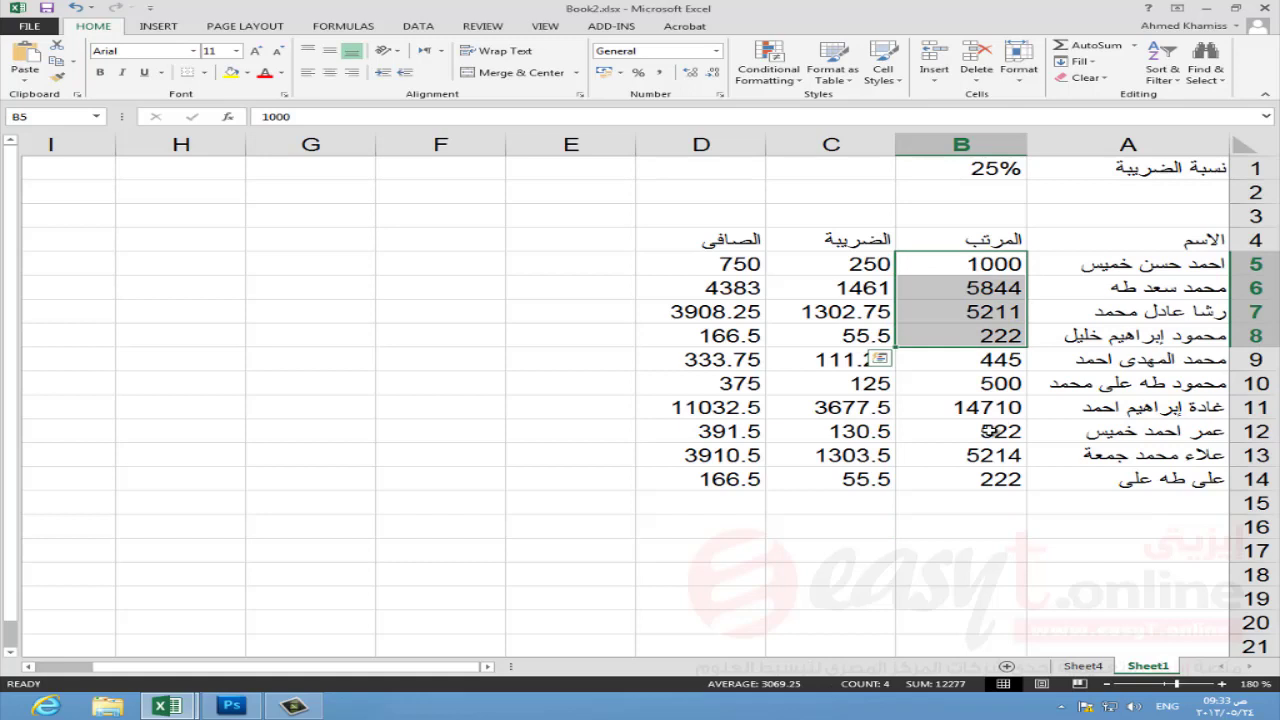
{"action": "left_click_drag", "start_coordinate": [988, 431], "coordinate": [992, 480]}
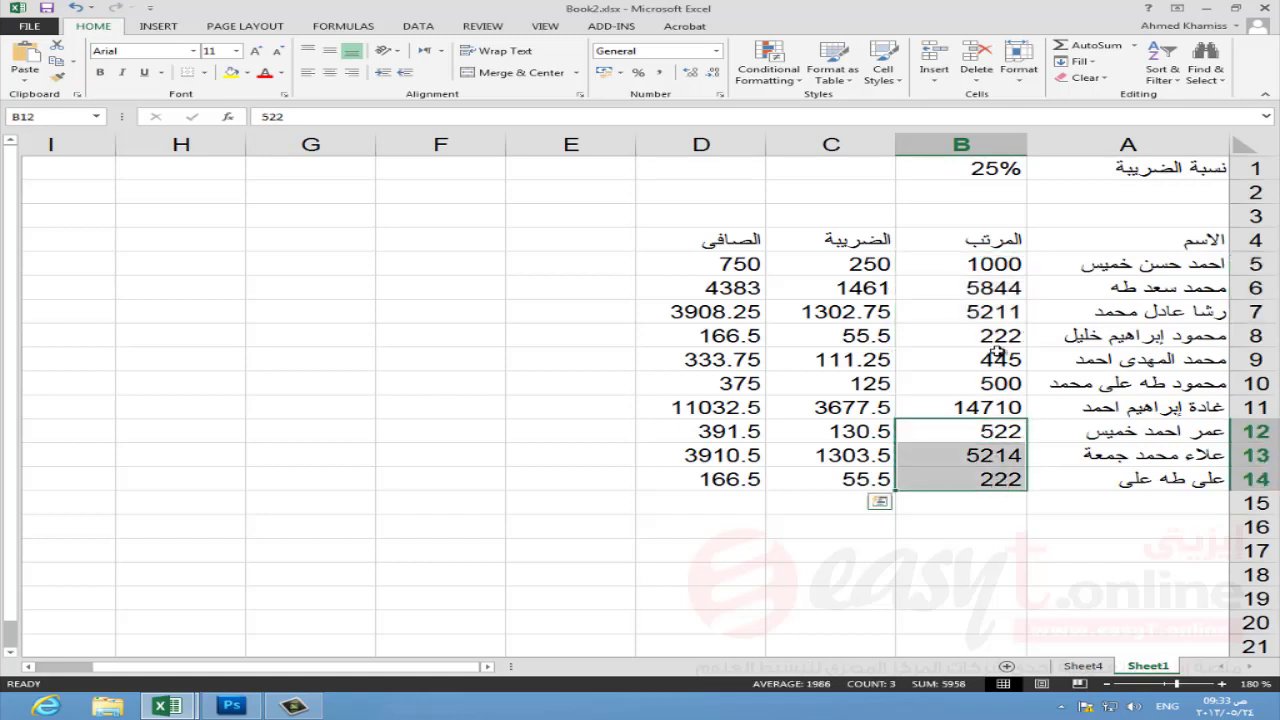
{"action": "left_click_drag", "start_coordinate": [986, 262], "coordinate": [978, 481]}
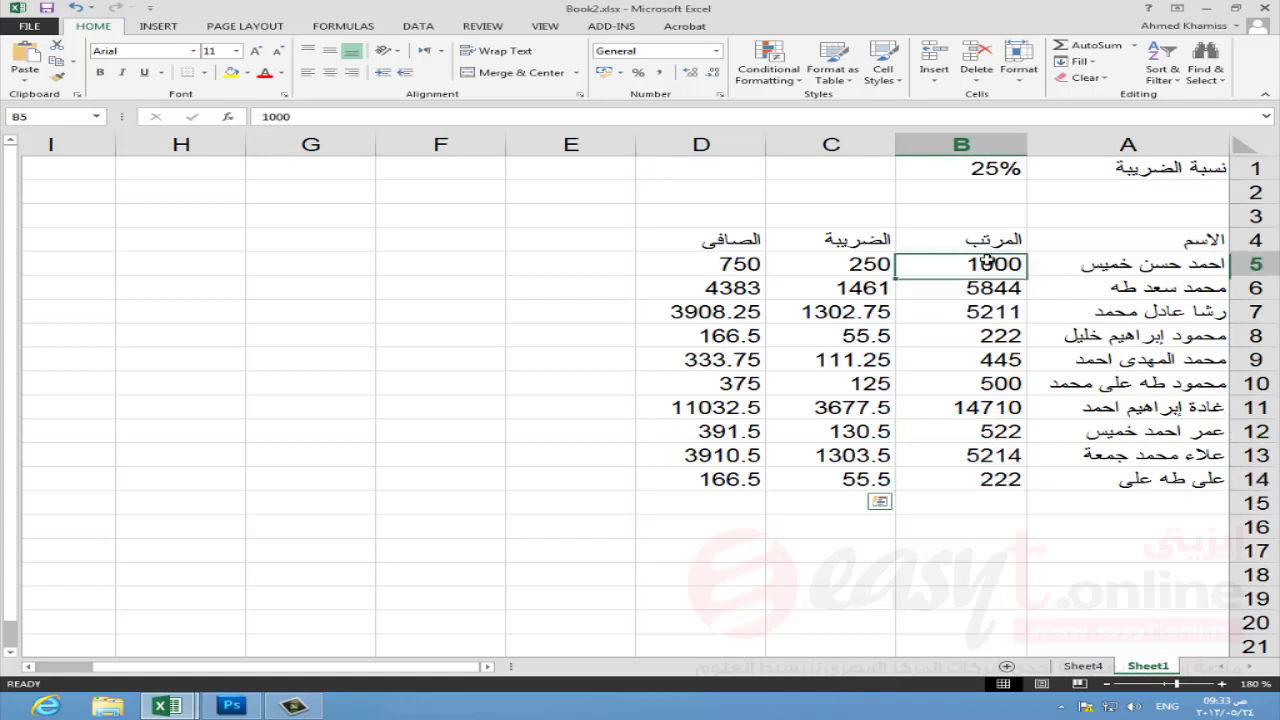
{"action": "left_click", "coordinate": [978, 481]}
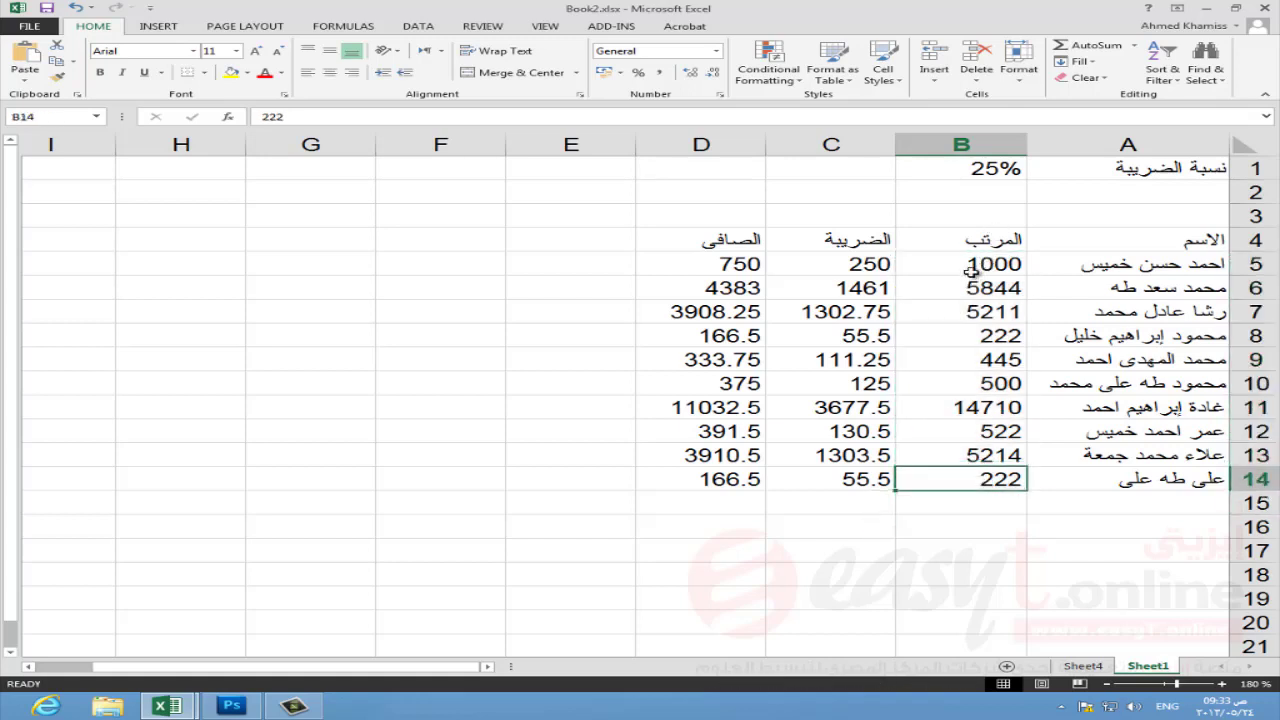
{"action": "left_click_drag", "start_coordinate": [975, 266], "coordinate": [985, 480]}
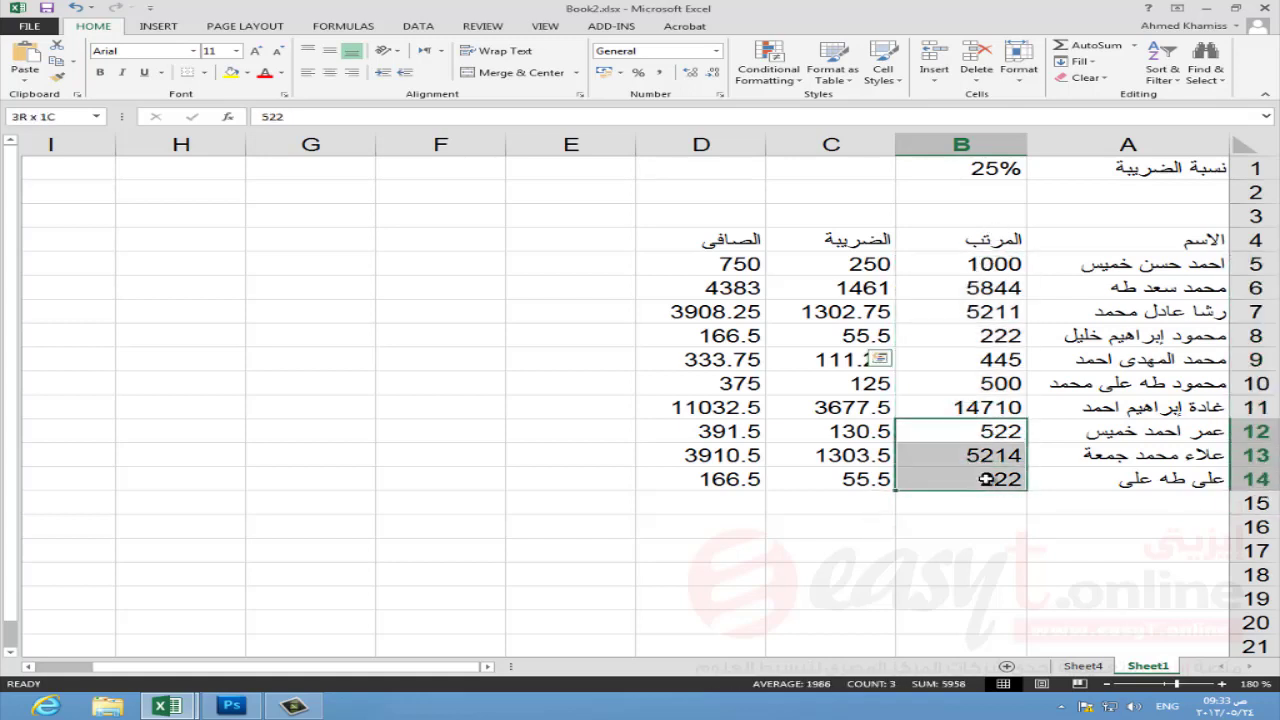
{"action": "left_click", "coordinate": [990, 527]}
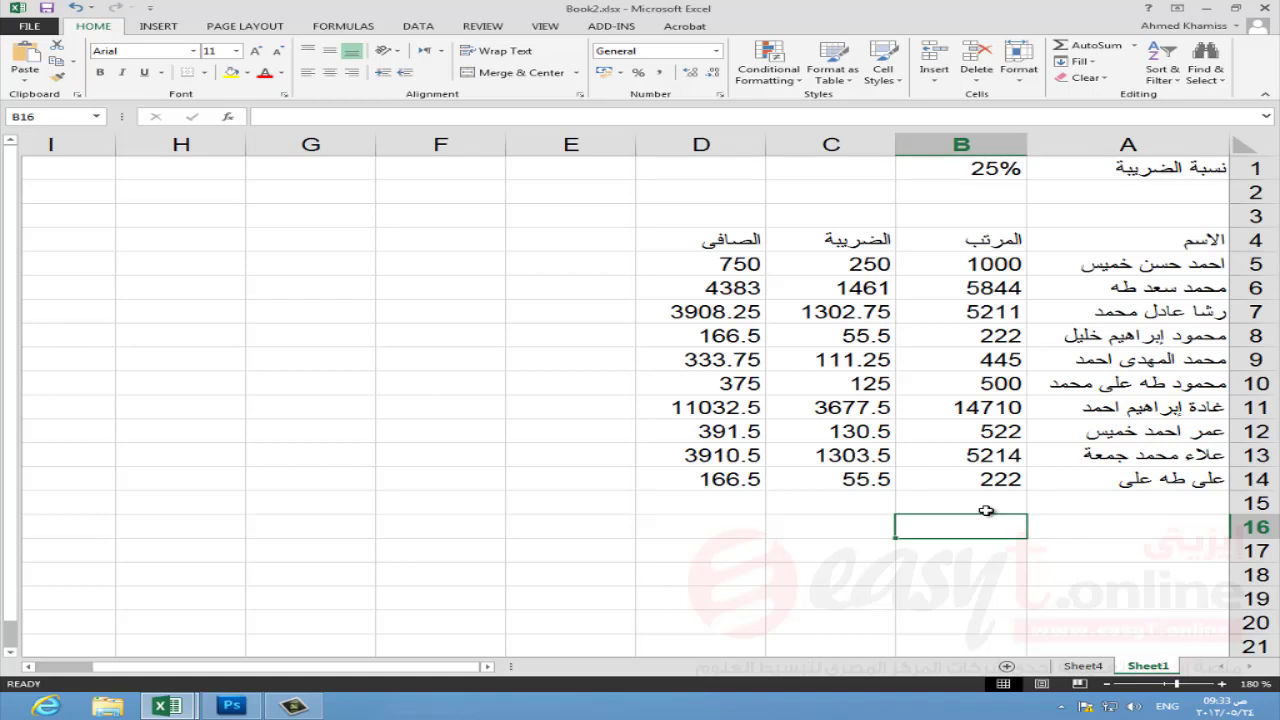
{"action": "type", "text": "=sum"}
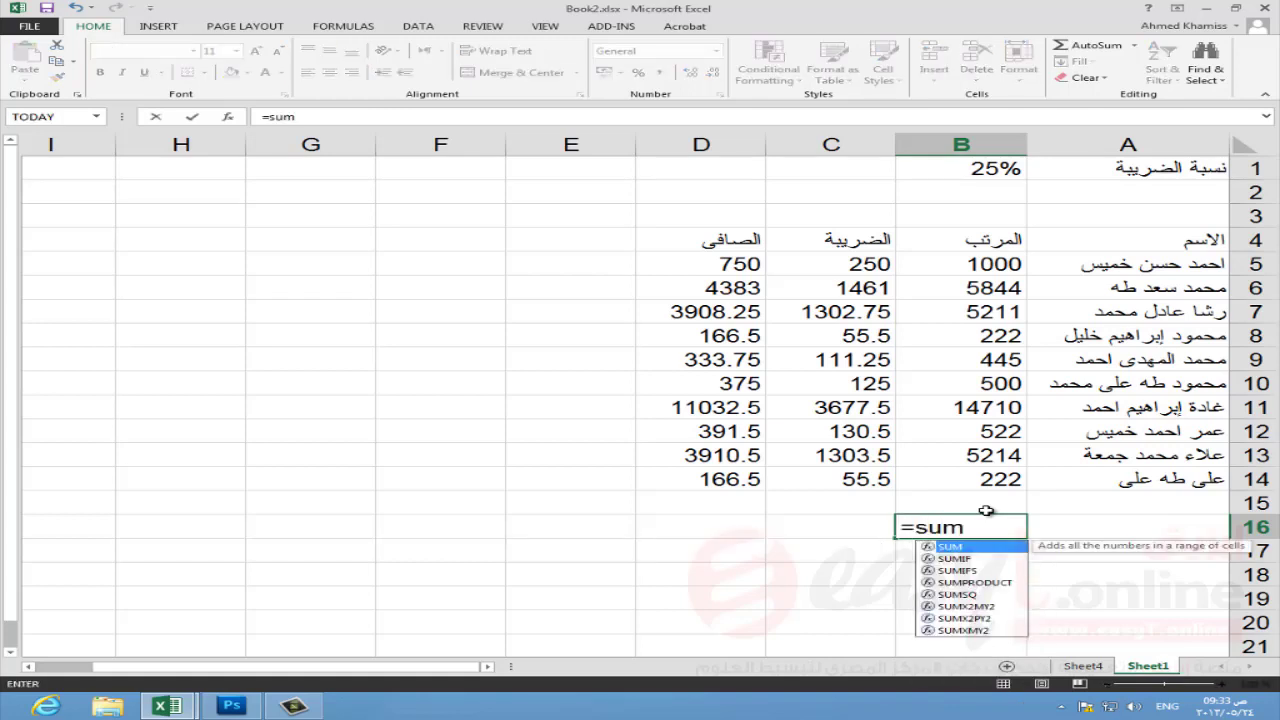
{"action": "type", "text": "("}
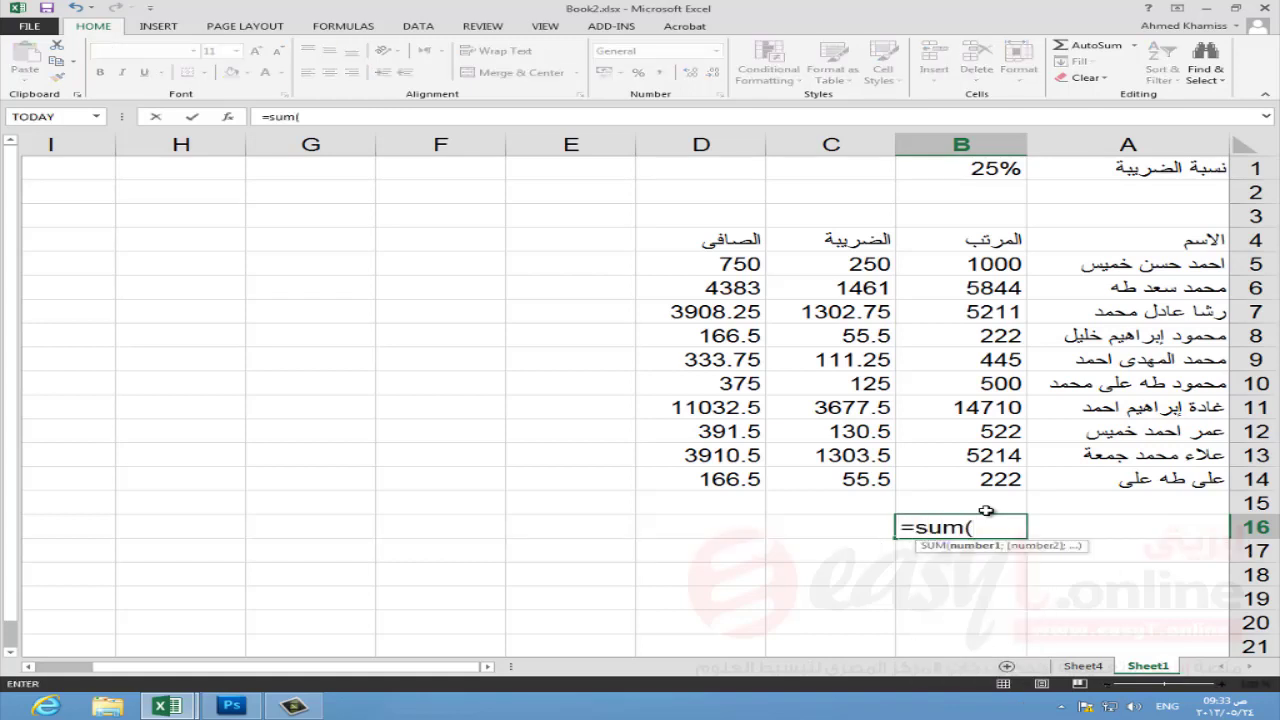
{"action": "type", "text": "b"}
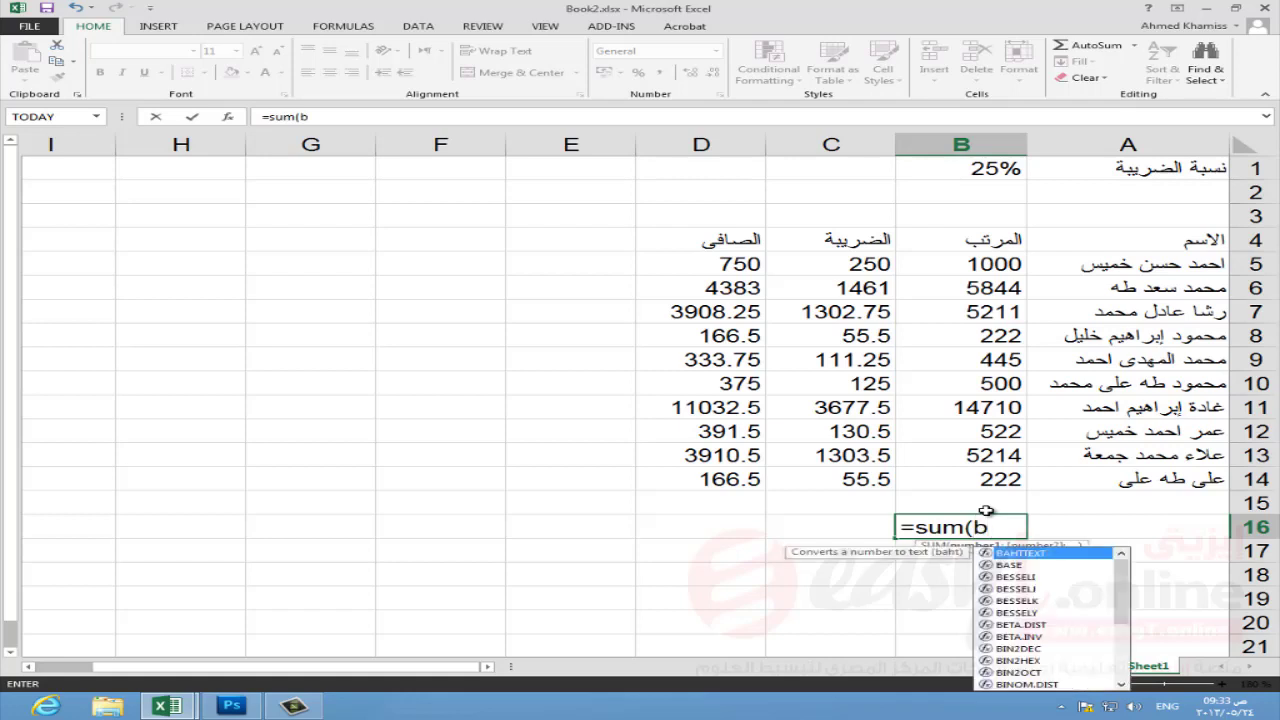
{"action": "type", "text": "5:"}
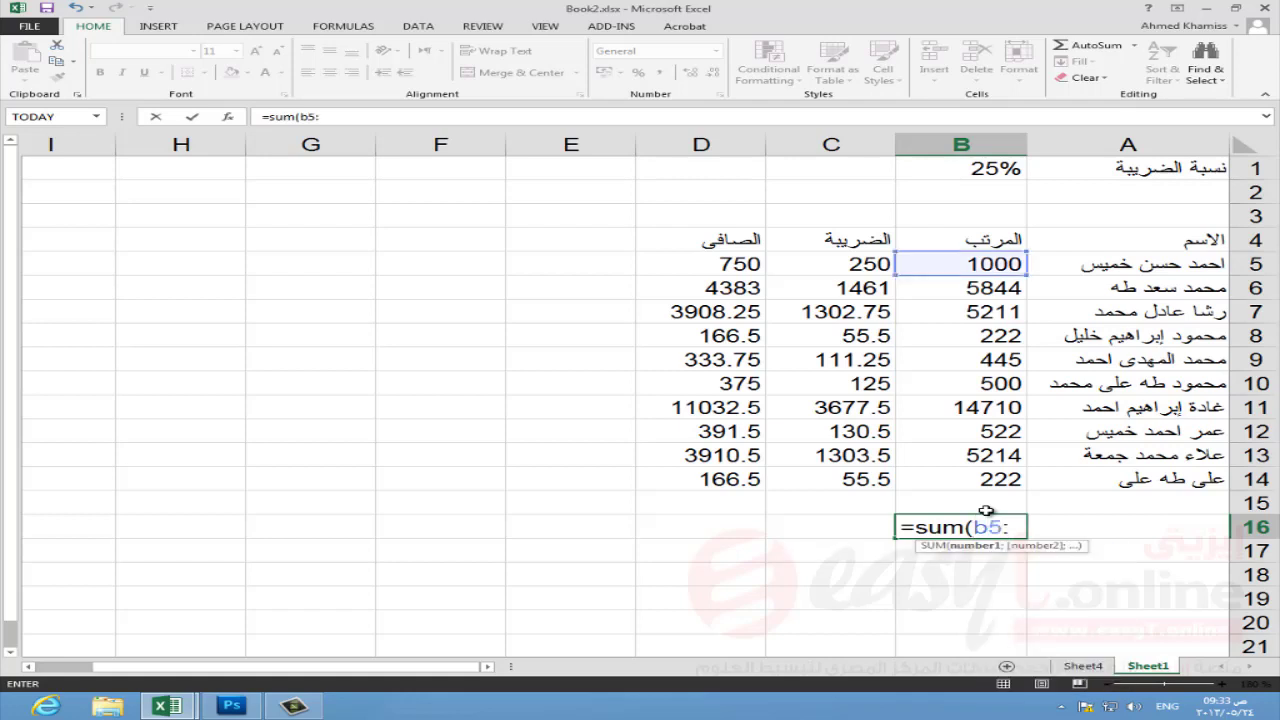
{"action": "type", "text": "b8"}
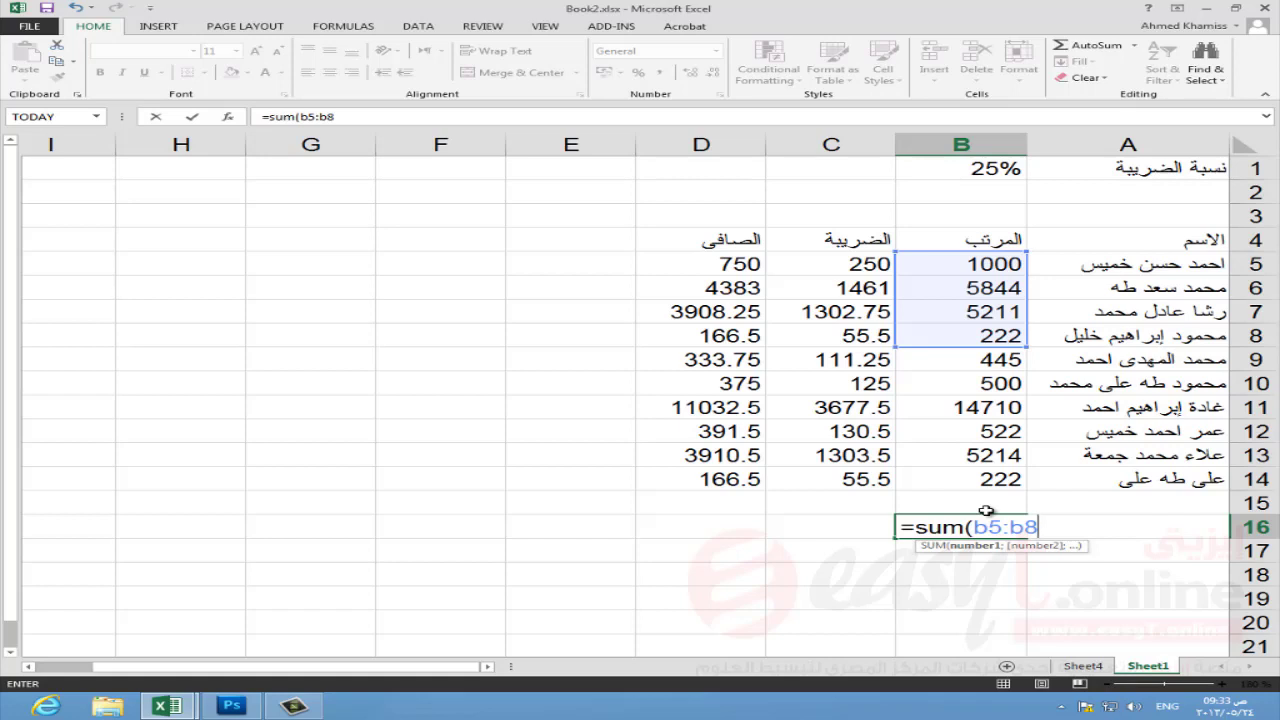
Step: Complete the formula as =sum(b5:b8;b11:b14) and commit it to get 32945
{"action": "type", "text": ";"}
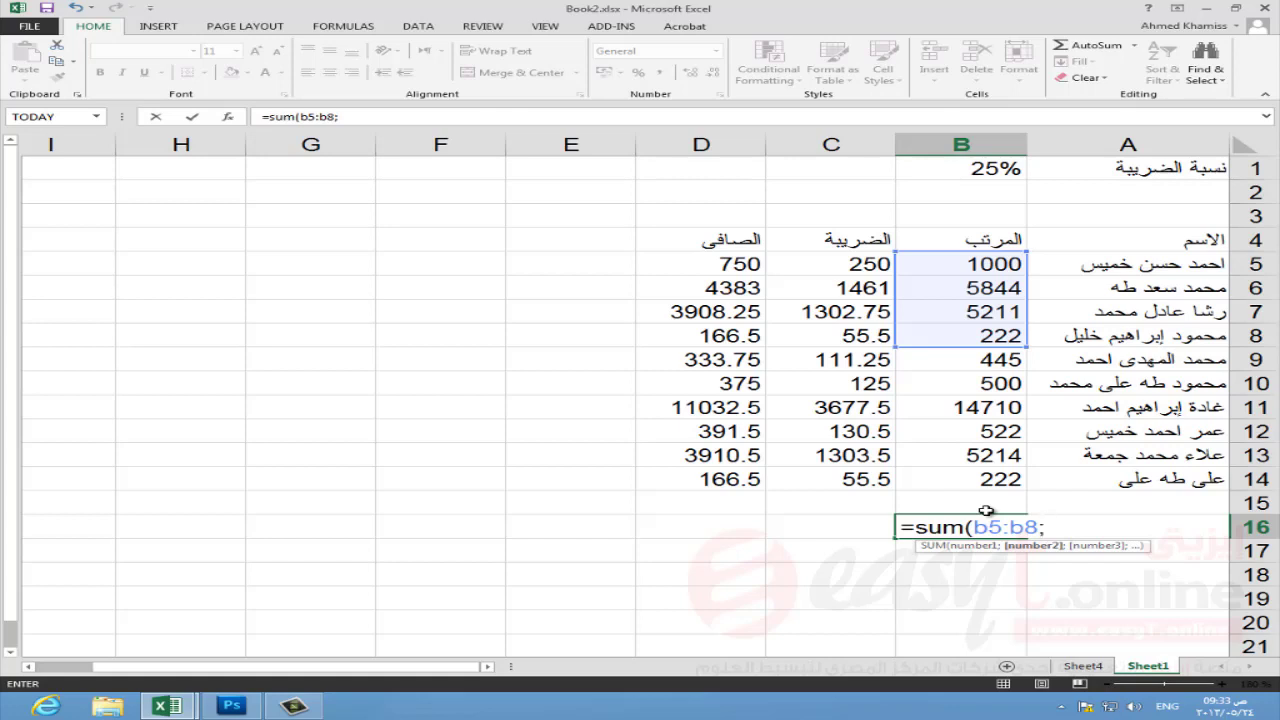
{"action": "type", "text": "b11"}
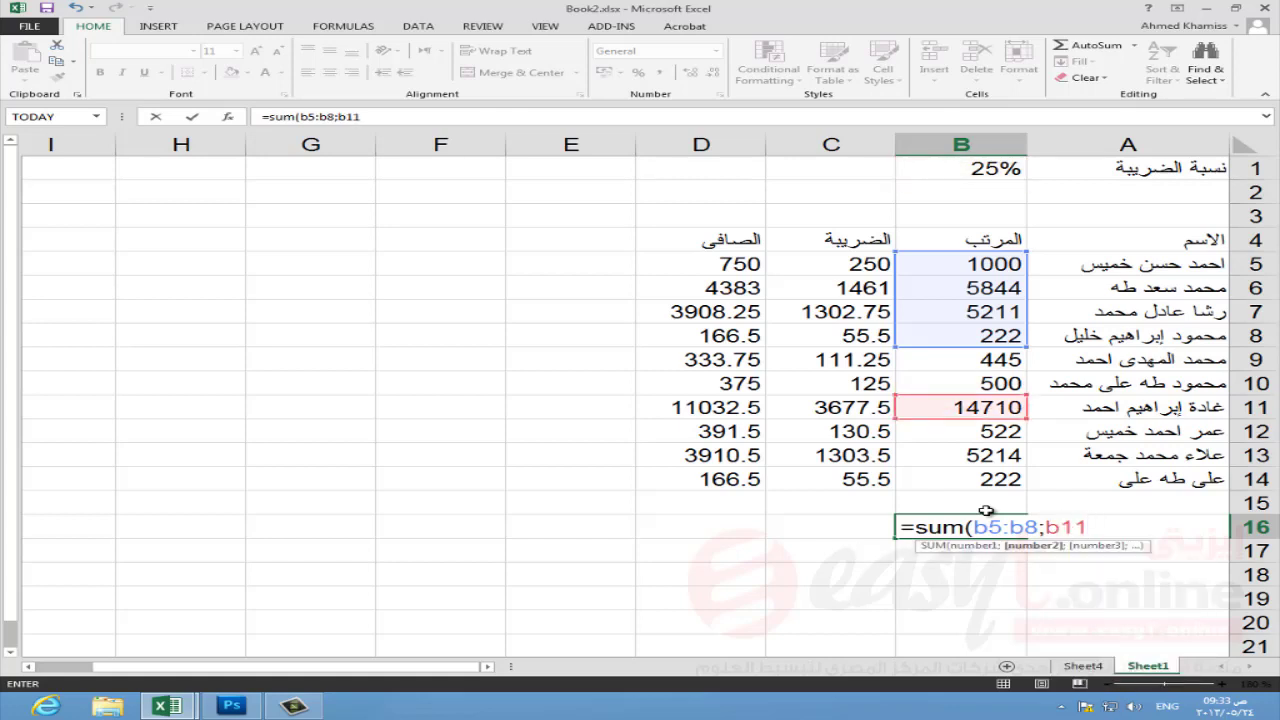
{"action": "type", "text": ":b1"}
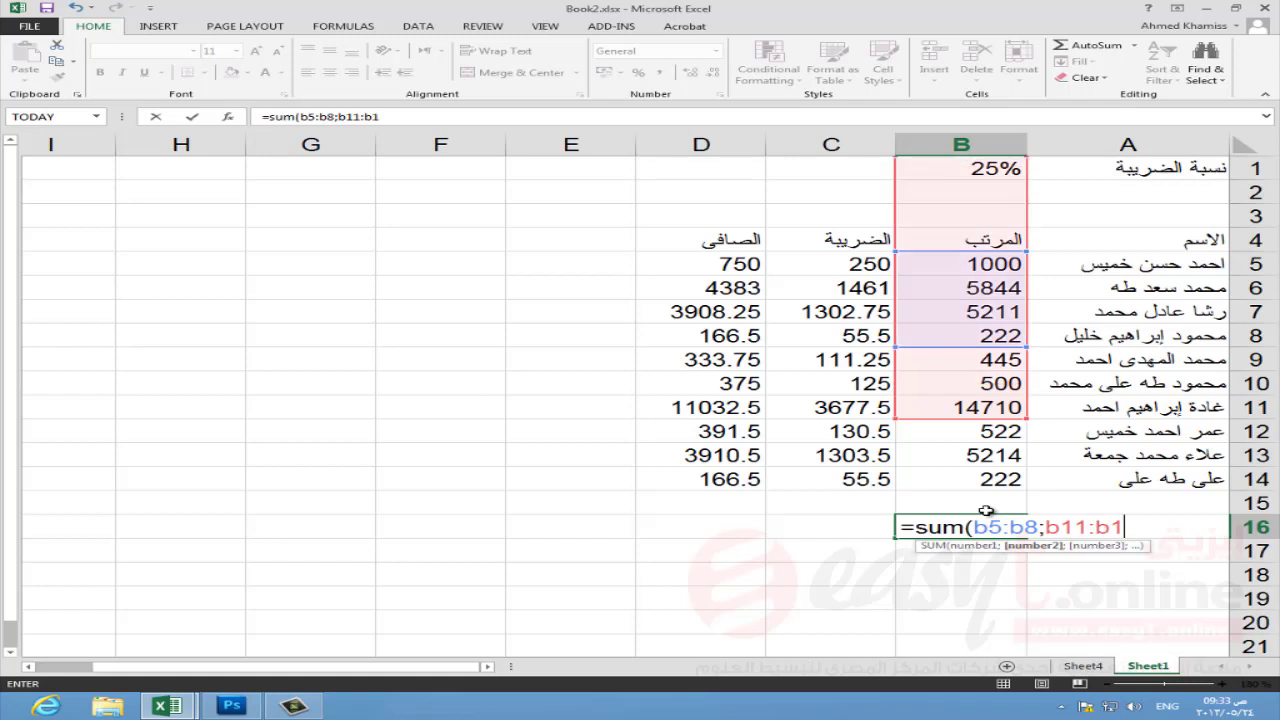
{"action": "type", "text": "4"}
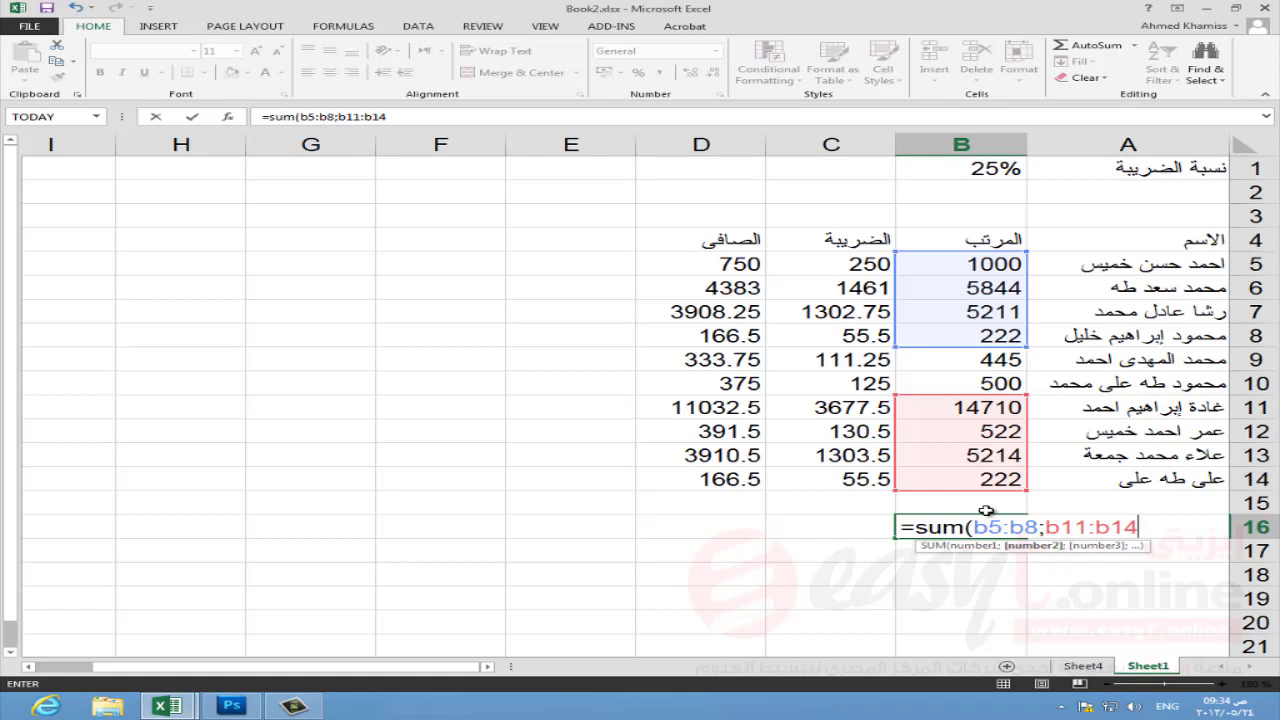
{"action": "type", "text": ")"}
{"action": "key", "text": "Return"}
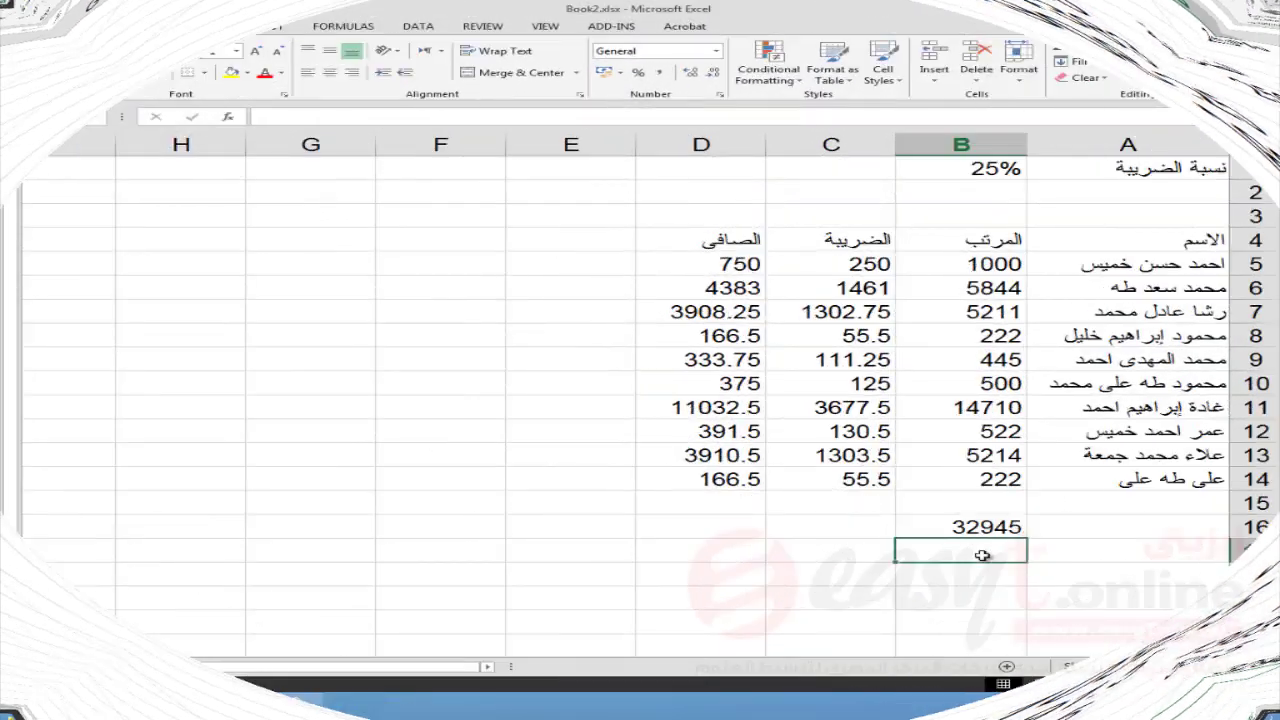
Step: Label cell A16 'إجمالي المرتبات' (total salaries)
{"action": "left_click", "coordinate": [1076, 521]}
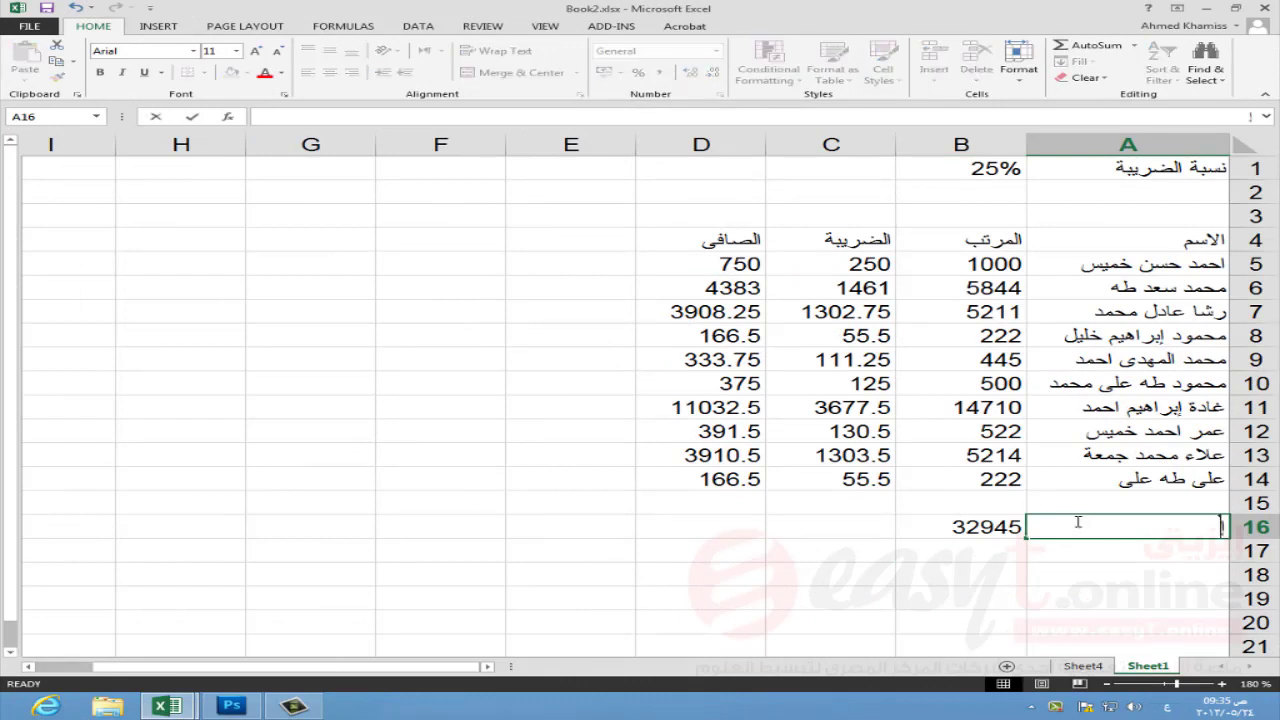
{"action": "type", "text": "إجمالي الم"}
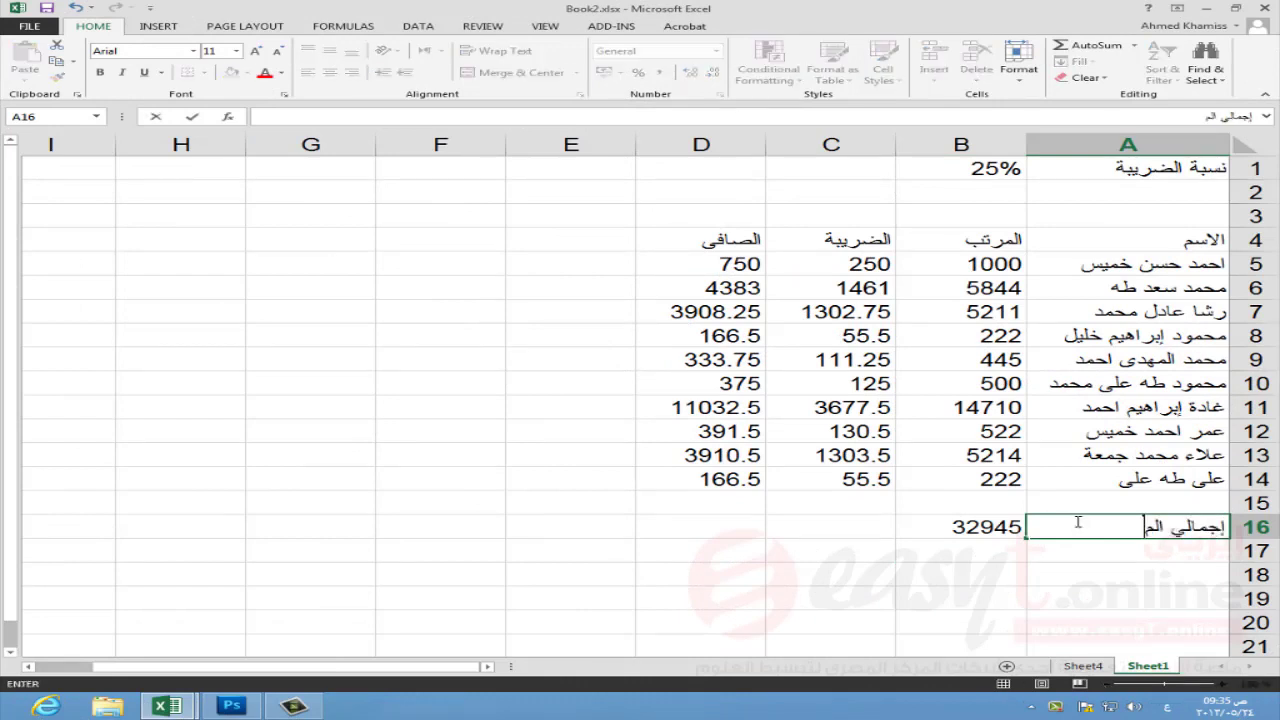
{"action": "type", "text": "رتب"}
{"action": "type", "text": "ات"}
{"action": "key", "text": "Return"}
{"action": "key", "text": "Left"}
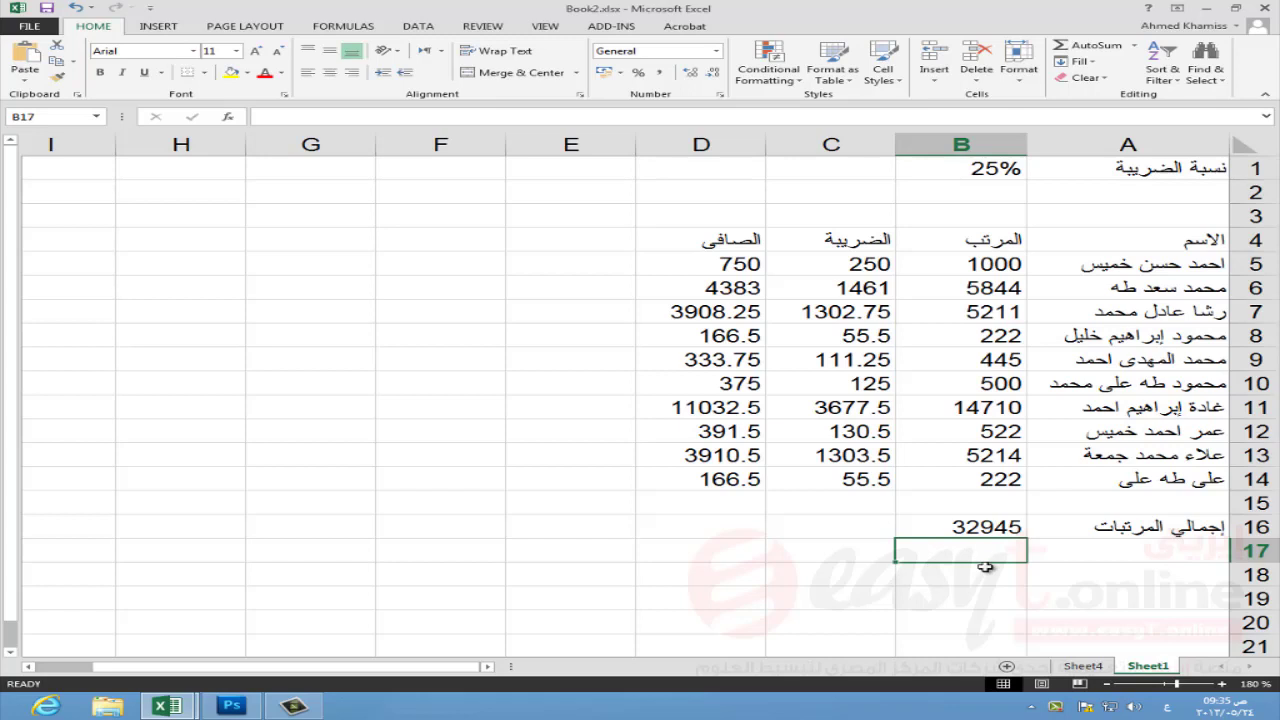
Step: Label cell A17 'متوسط المرتبات' (average salaries)
{"action": "left_click", "coordinate": [1152, 557]}
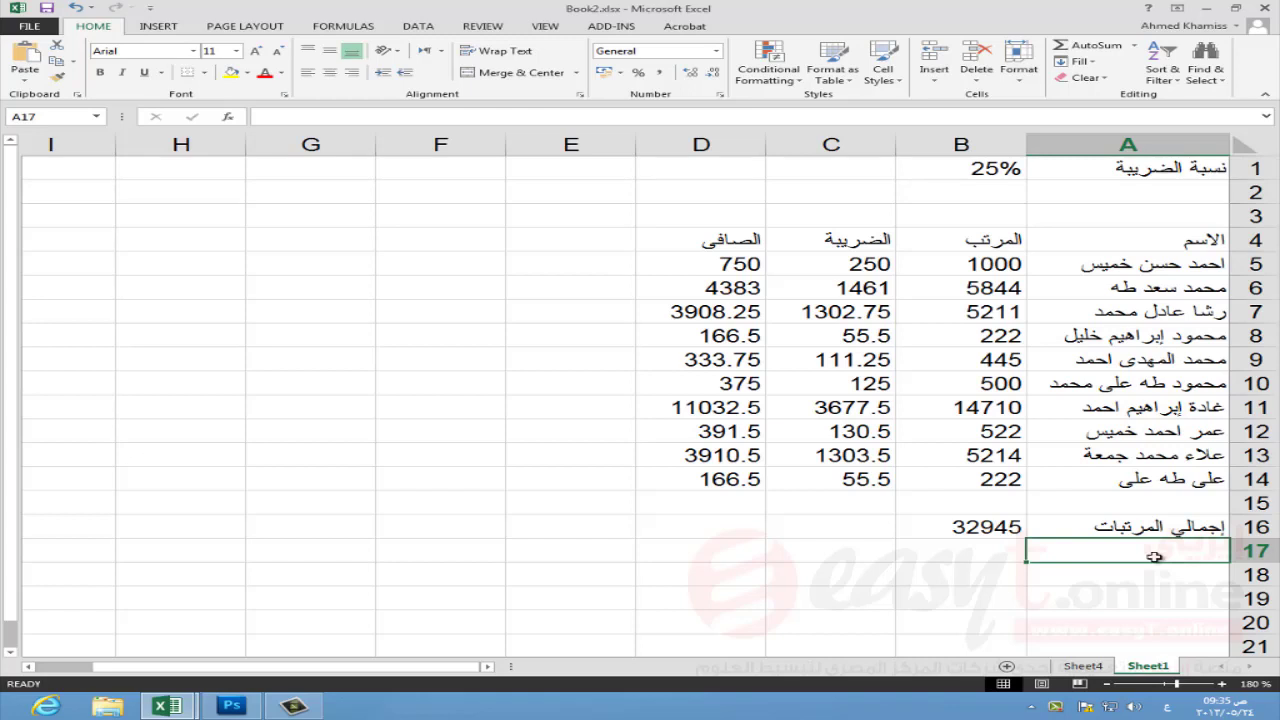
{"action": "type", "text": "م"}
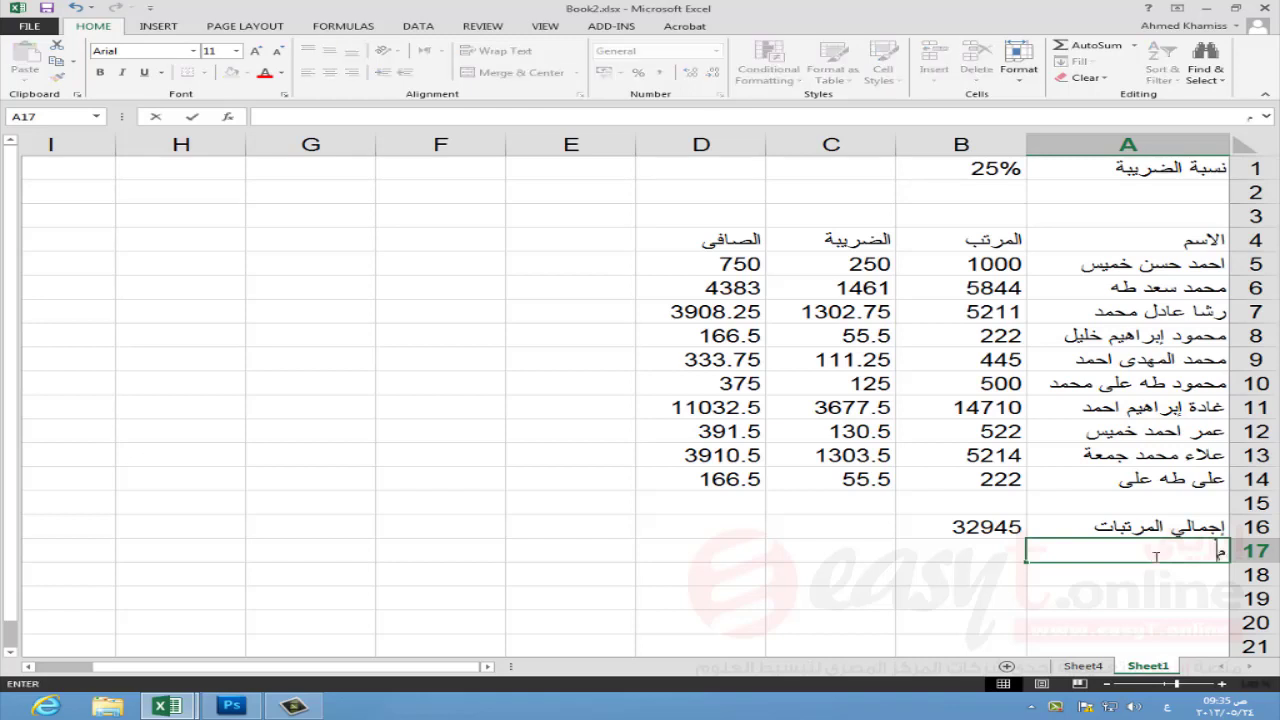
{"action": "type", "text": "توسط المر"}
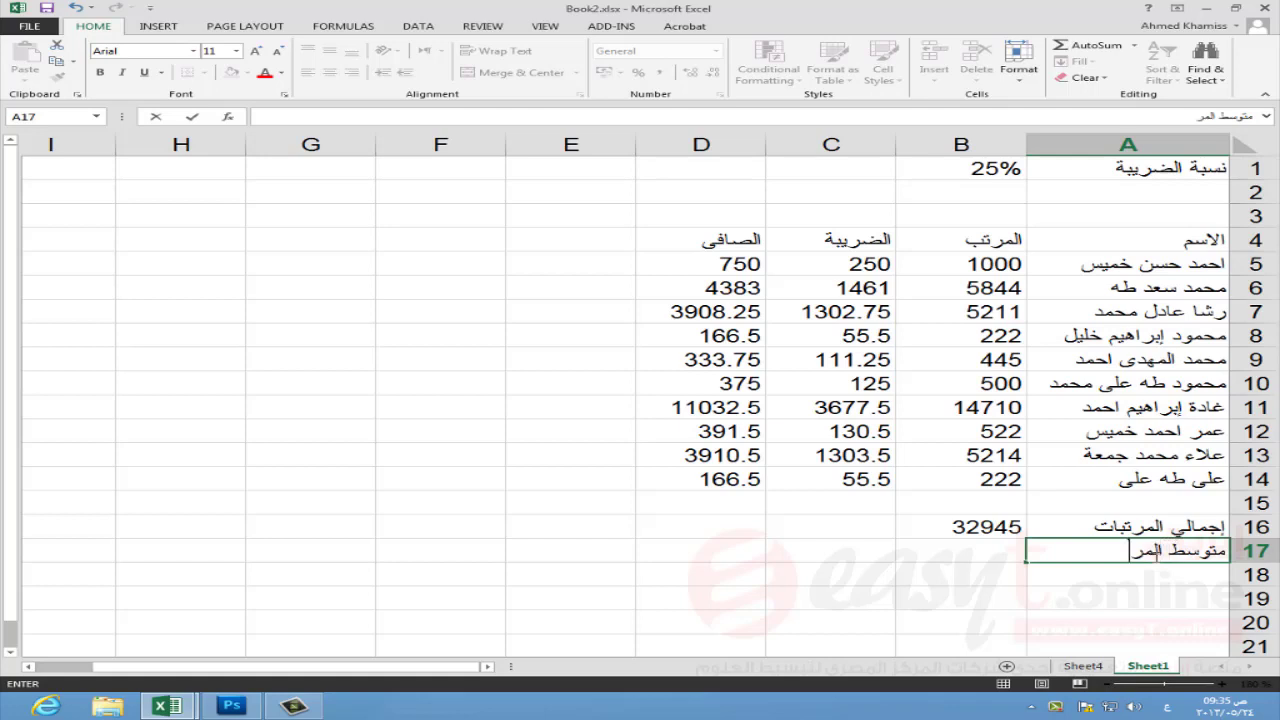
{"action": "type", "text": "تبات"}
{"action": "key", "text": "Tab"}
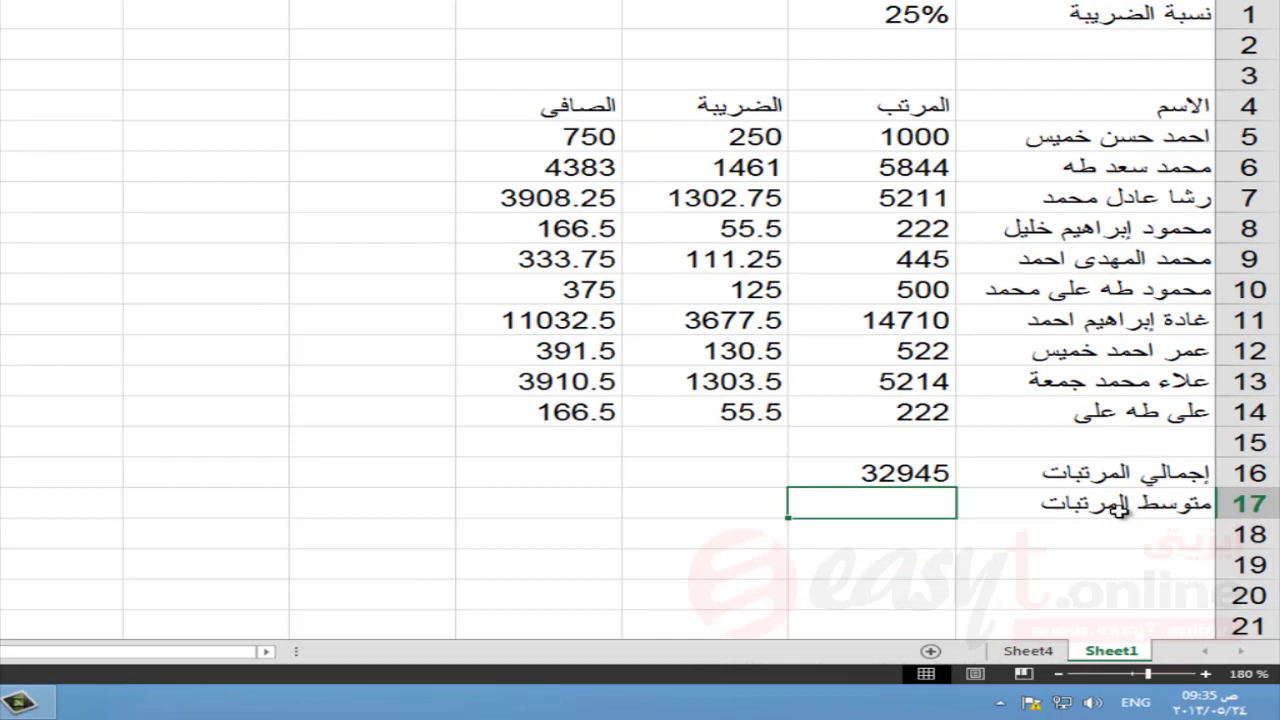
Step: Enter =AVERAGE(B5:B14) in B17 to get 3389, then verify it against the selected salaries
{"action": "type", "text": "="}
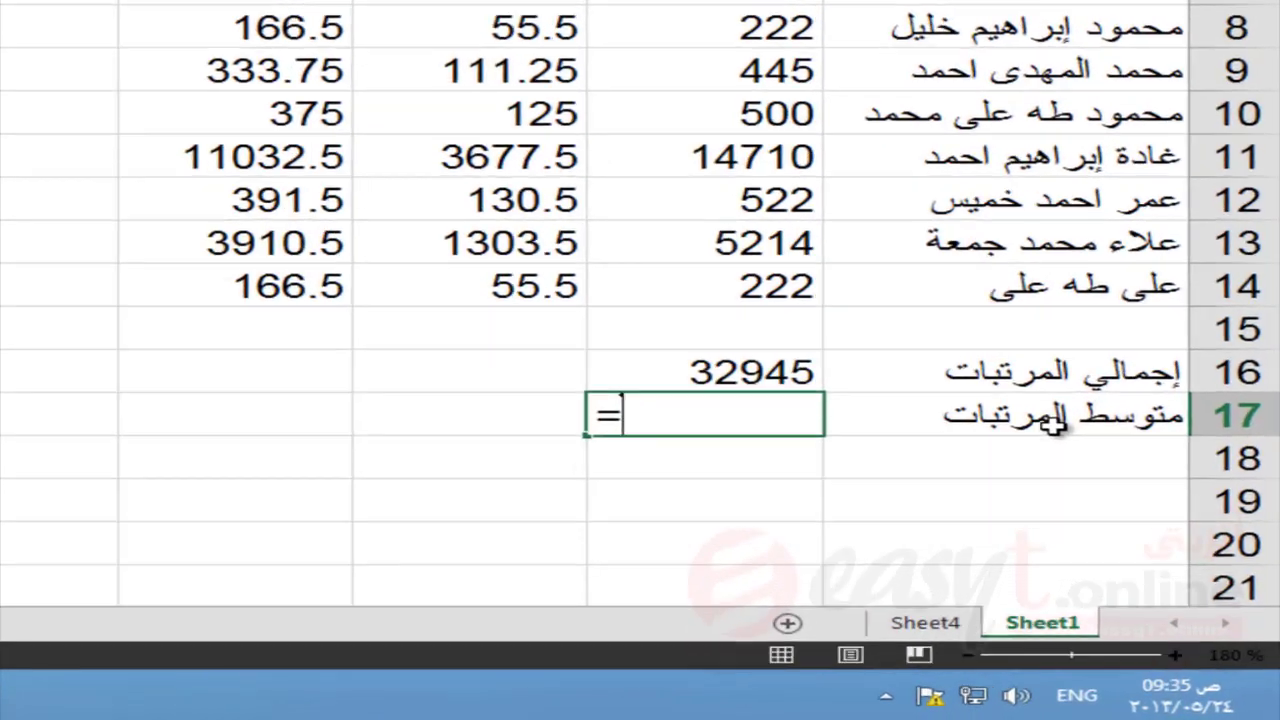
{"action": "type", "text": "a"}
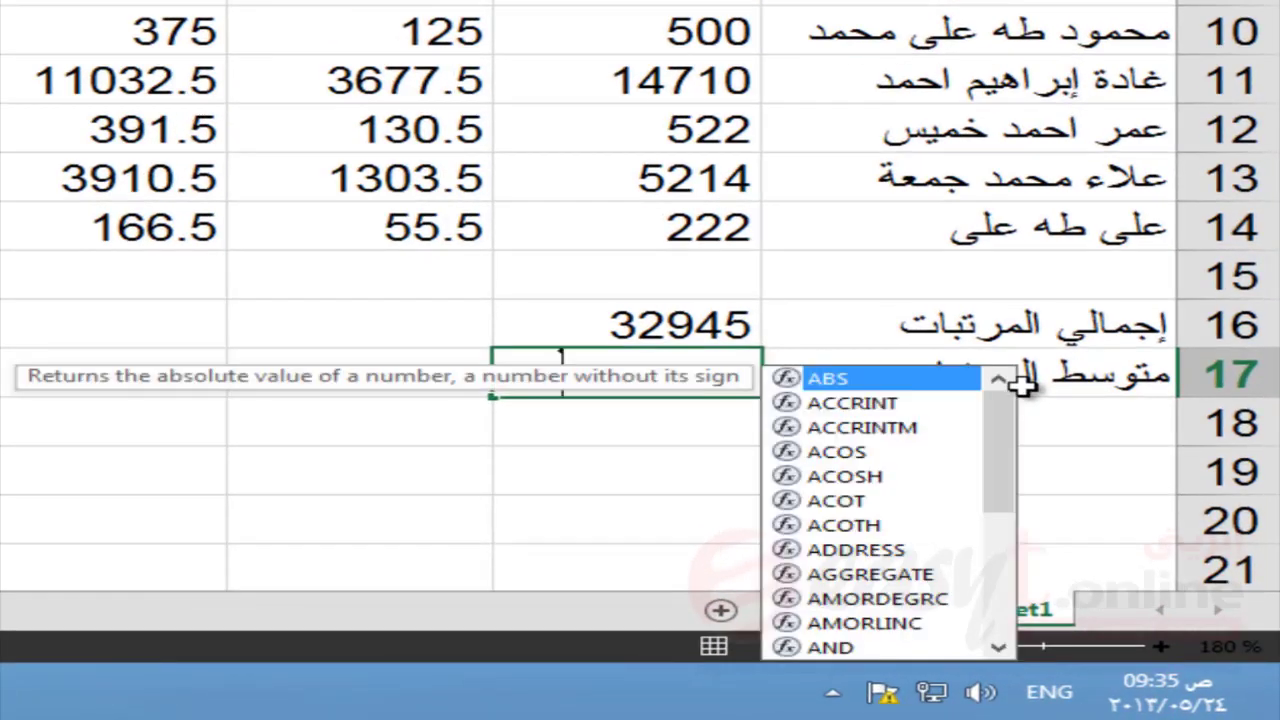
{"action": "type", "text": "v"}
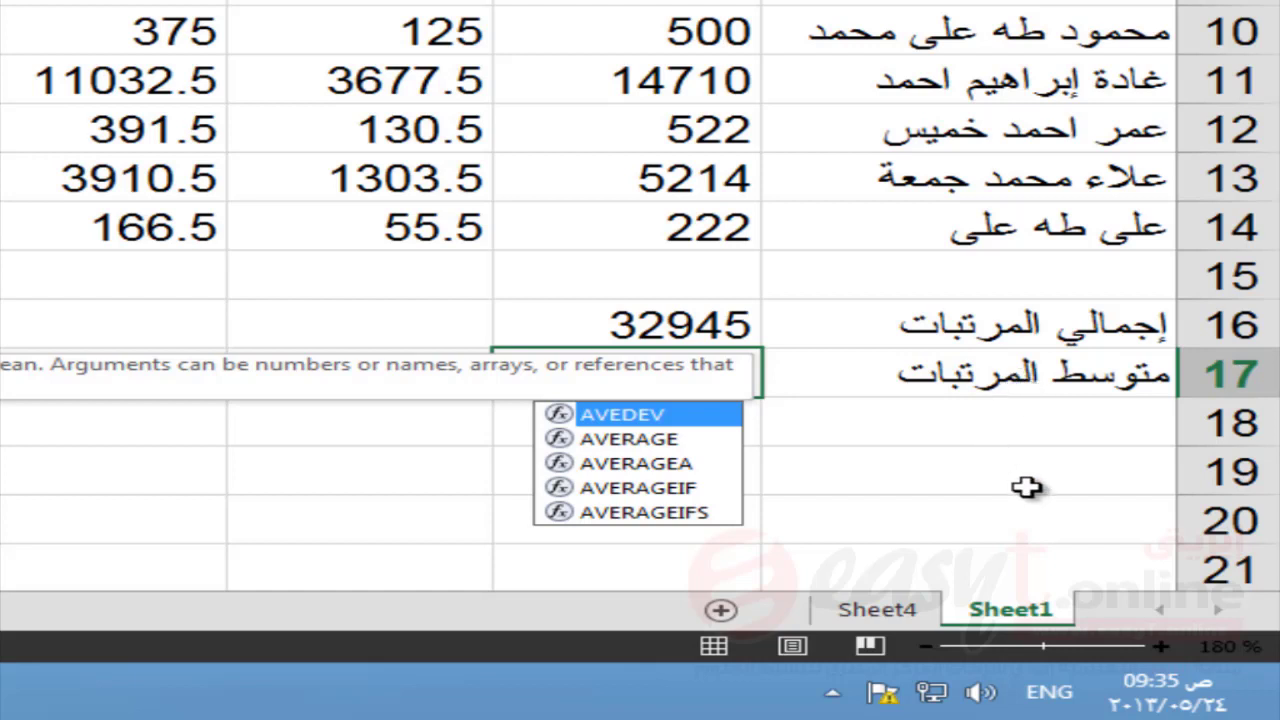
{"action": "double_click", "coordinate": [628, 439]}
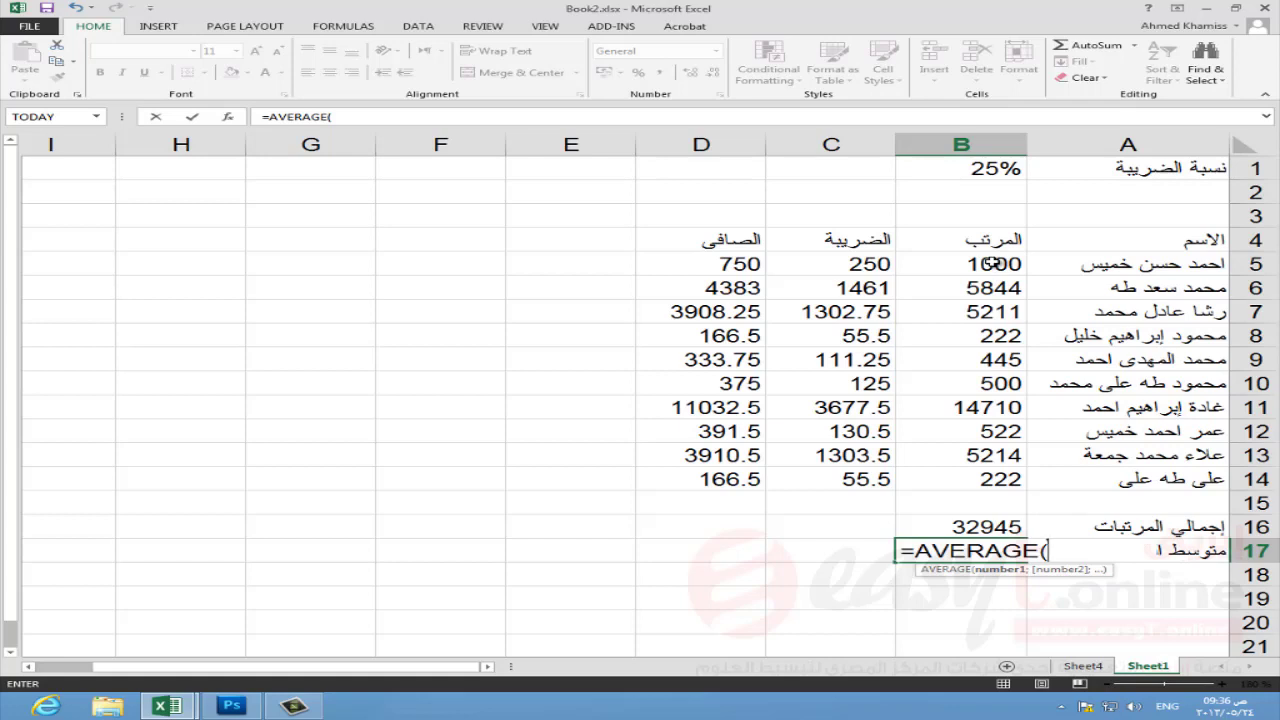
{"action": "left_click", "coordinate": [992, 262]}
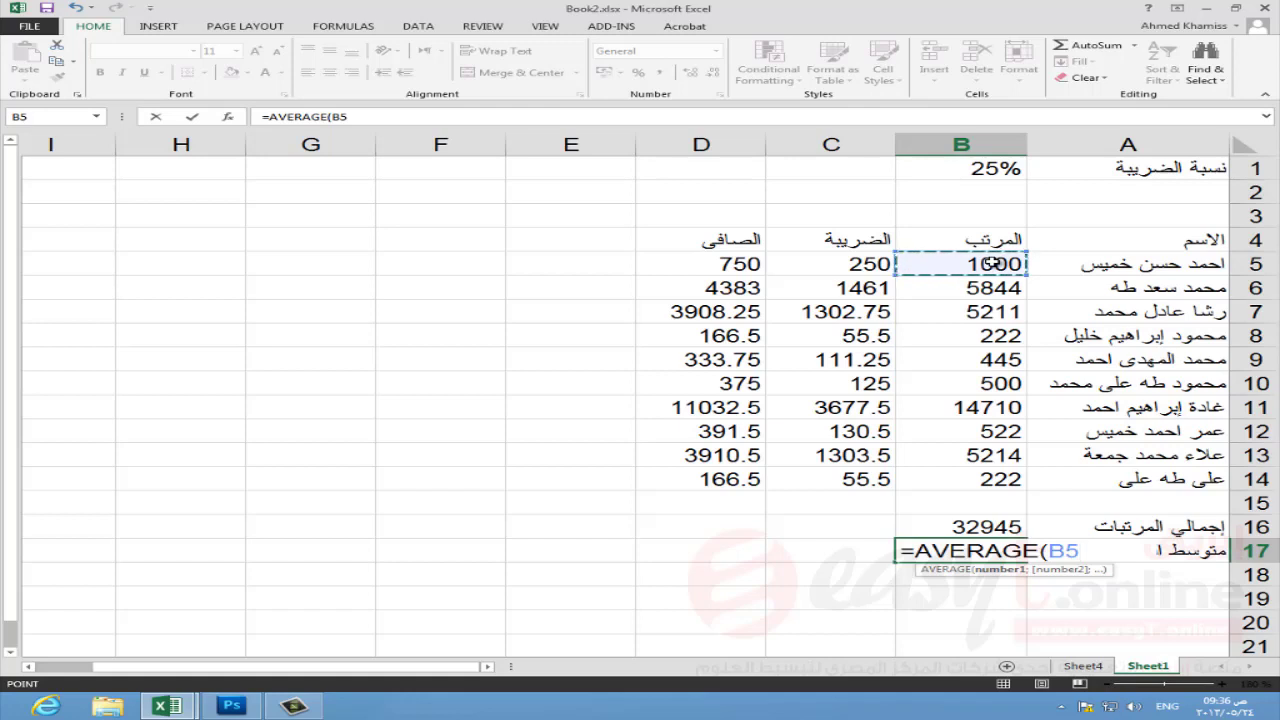
{"action": "left_click_drag", "start_coordinate": [992, 262], "coordinate": [985, 479]}
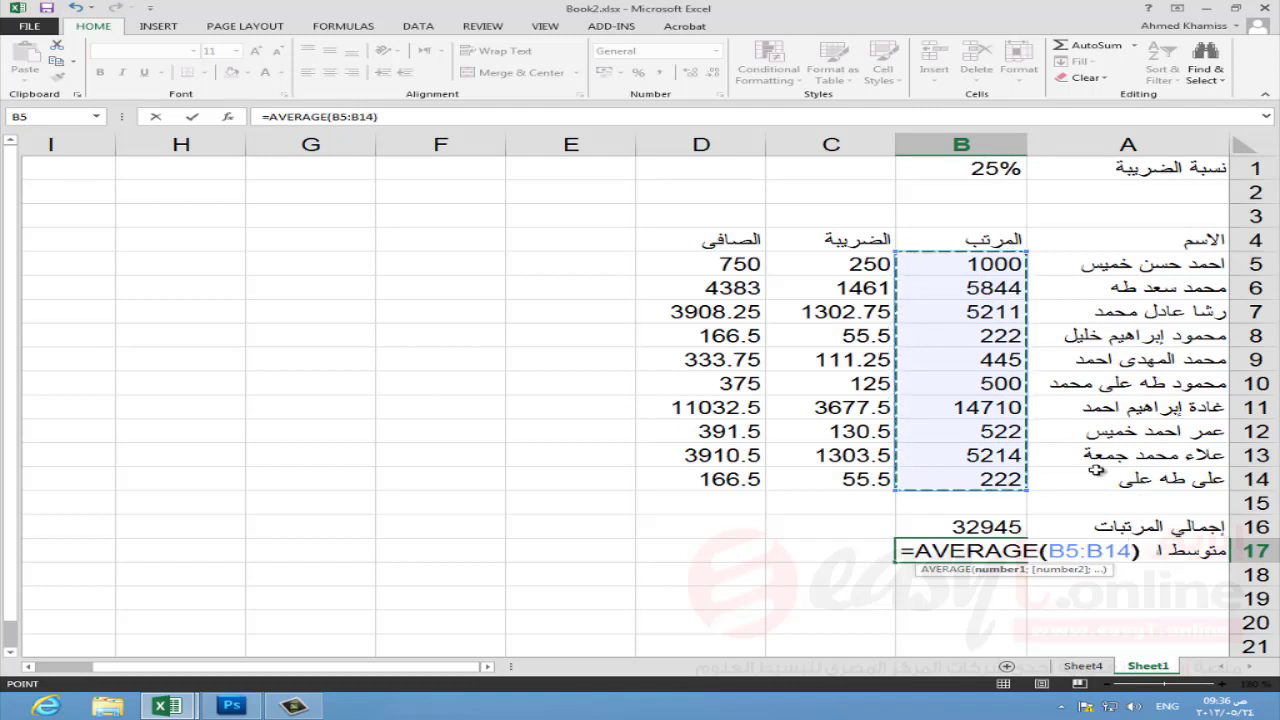
{"action": "key", "text": "Return"}
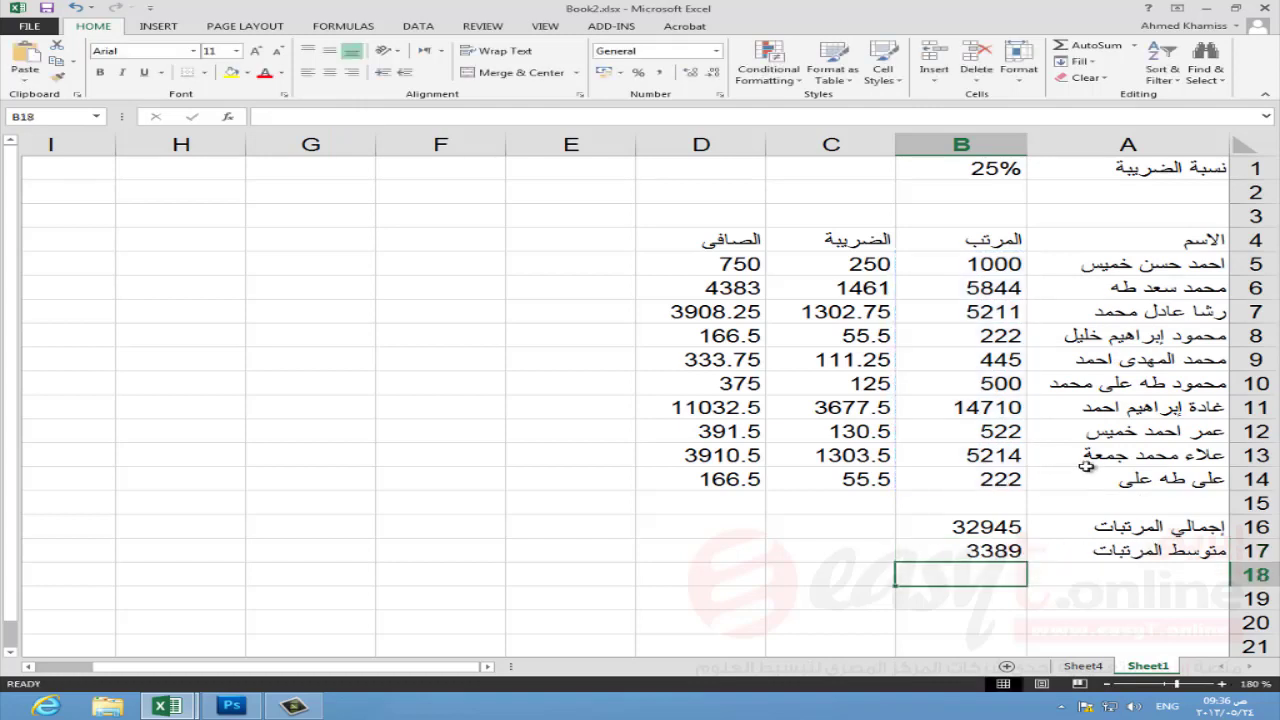
{"action": "left_click", "coordinate": [985, 560]}
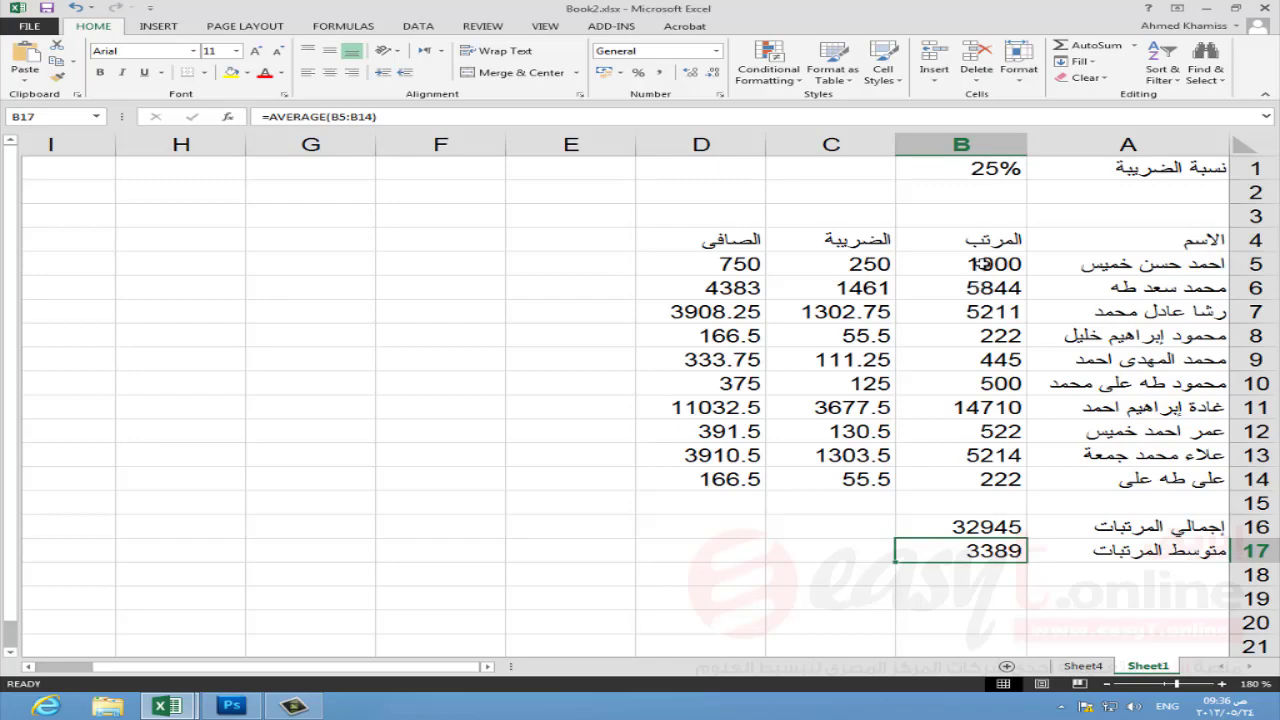
{"action": "left_click_drag", "start_coordinate": [982, 264], "coordinate": [997, 488]}
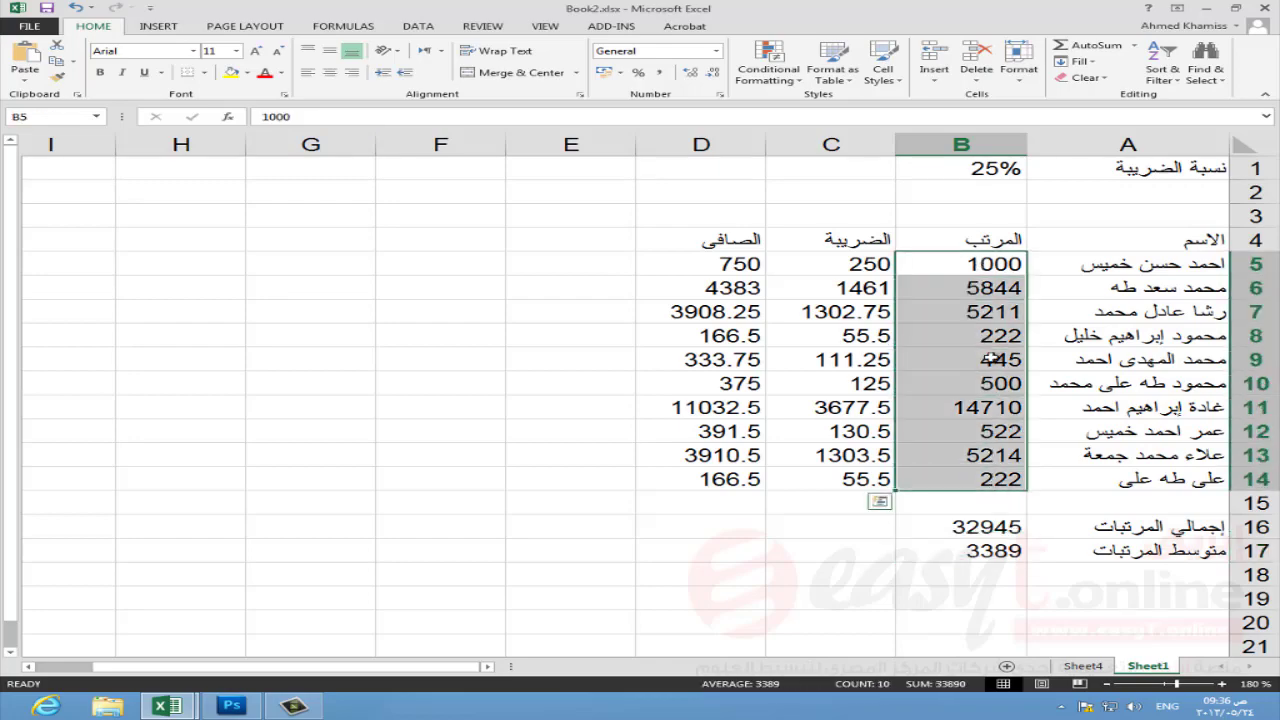
{"action": "left_click", "coordinate": [1005, 552]}
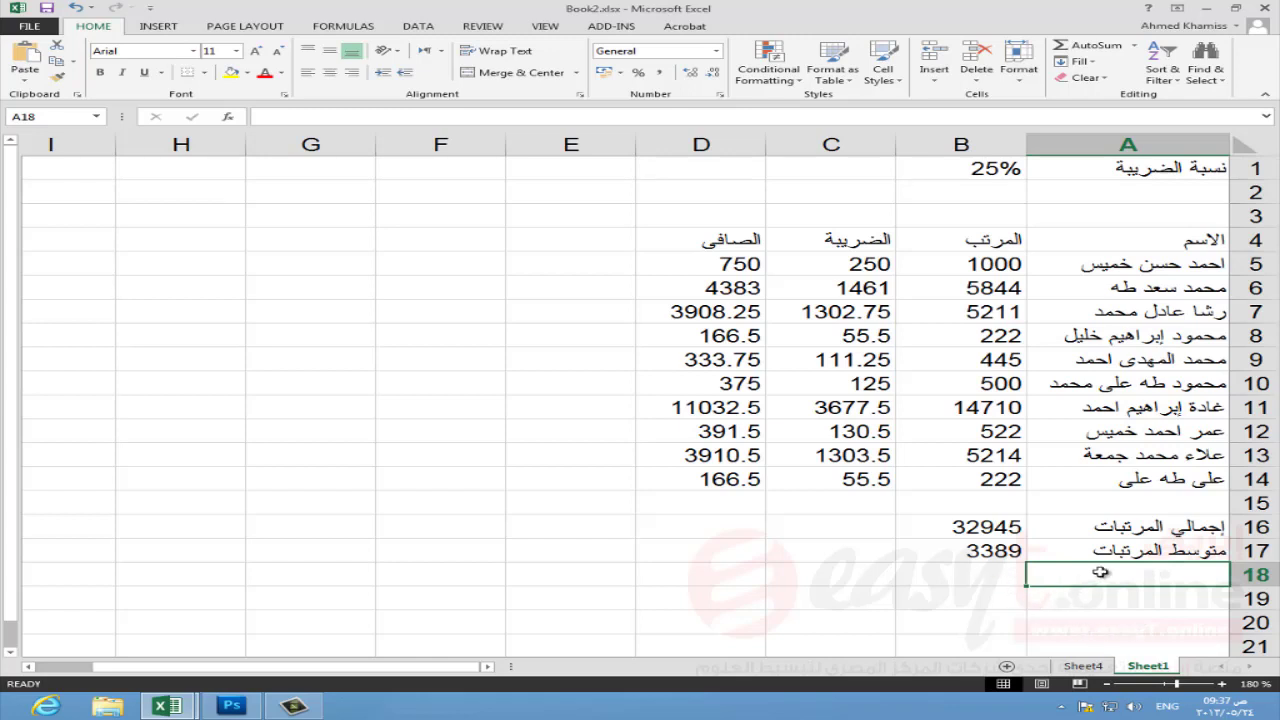
Step: Type the labels 'أكبر مرتب', 'أصغر مرتب' and 'عدد العاملين' into A18, A19 and A20
{"action": "type", "text": "أكبر"}
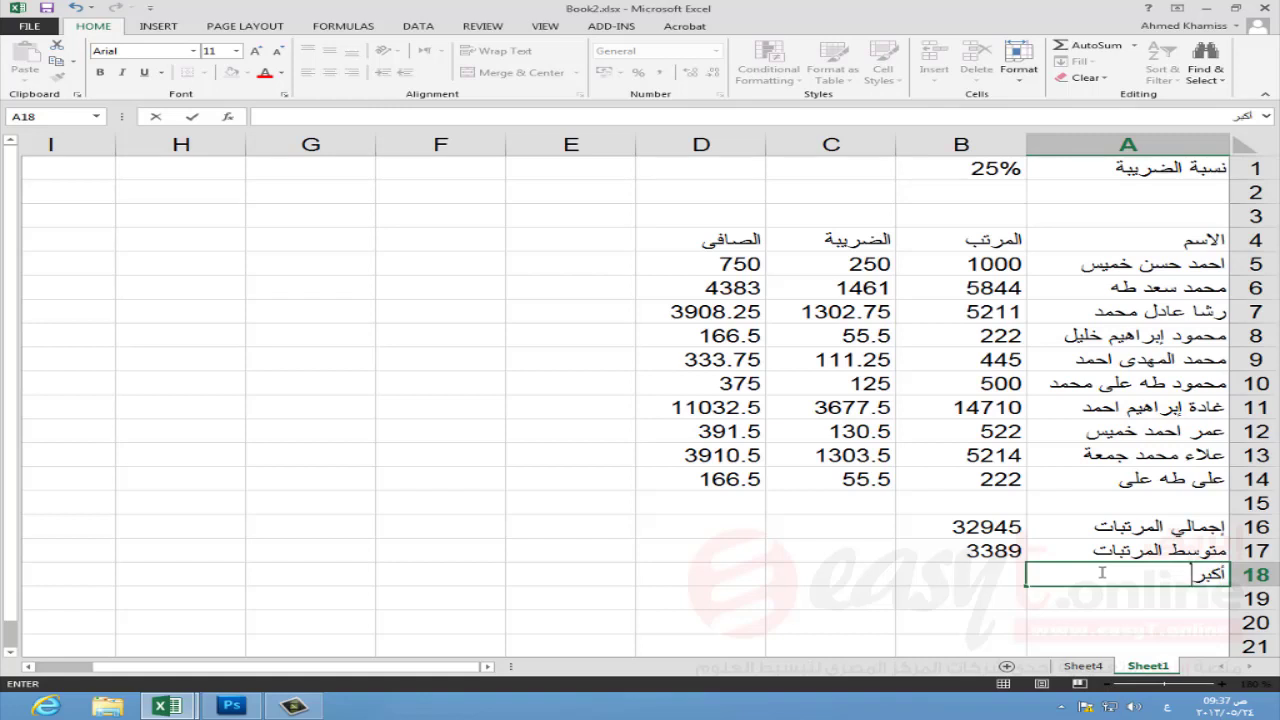
{"action": "type", "text": " م"}
{"action": "type", "text": "رتب"}
{"action": "key", "text": "Return"}
{"action": "type", "text": "أ"}
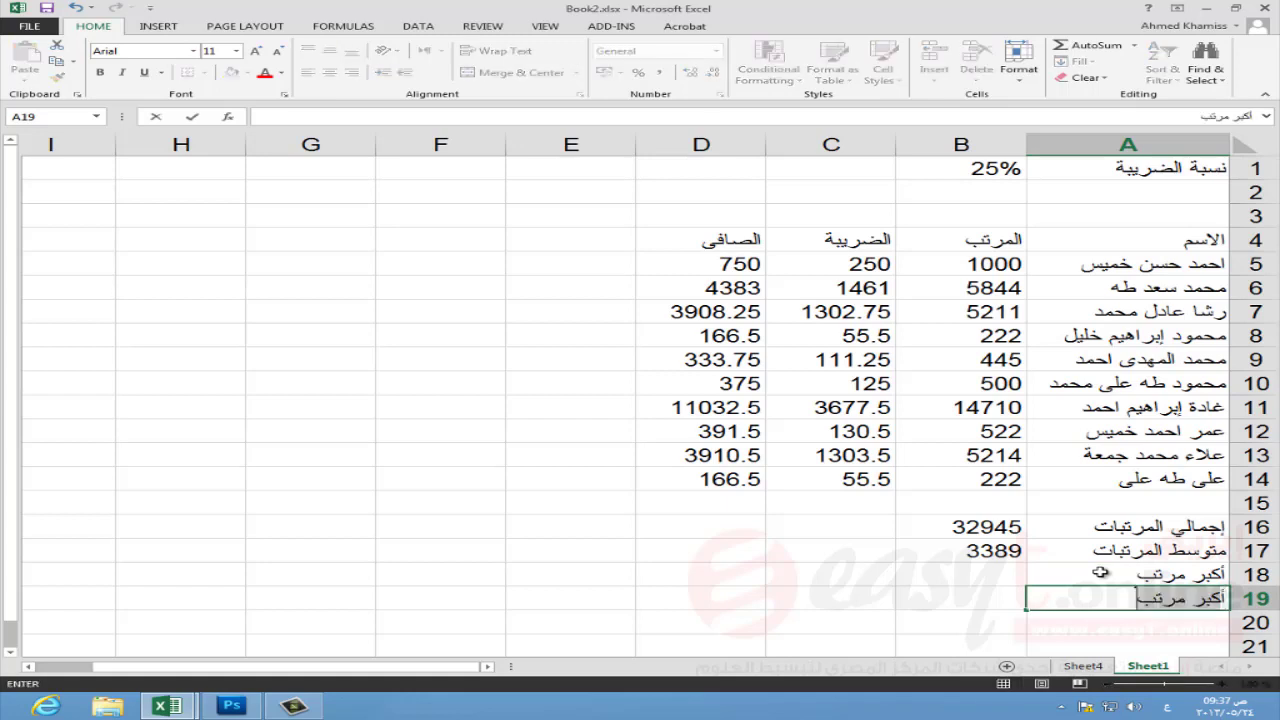
{"action": "type", "text": "صغر مر"}
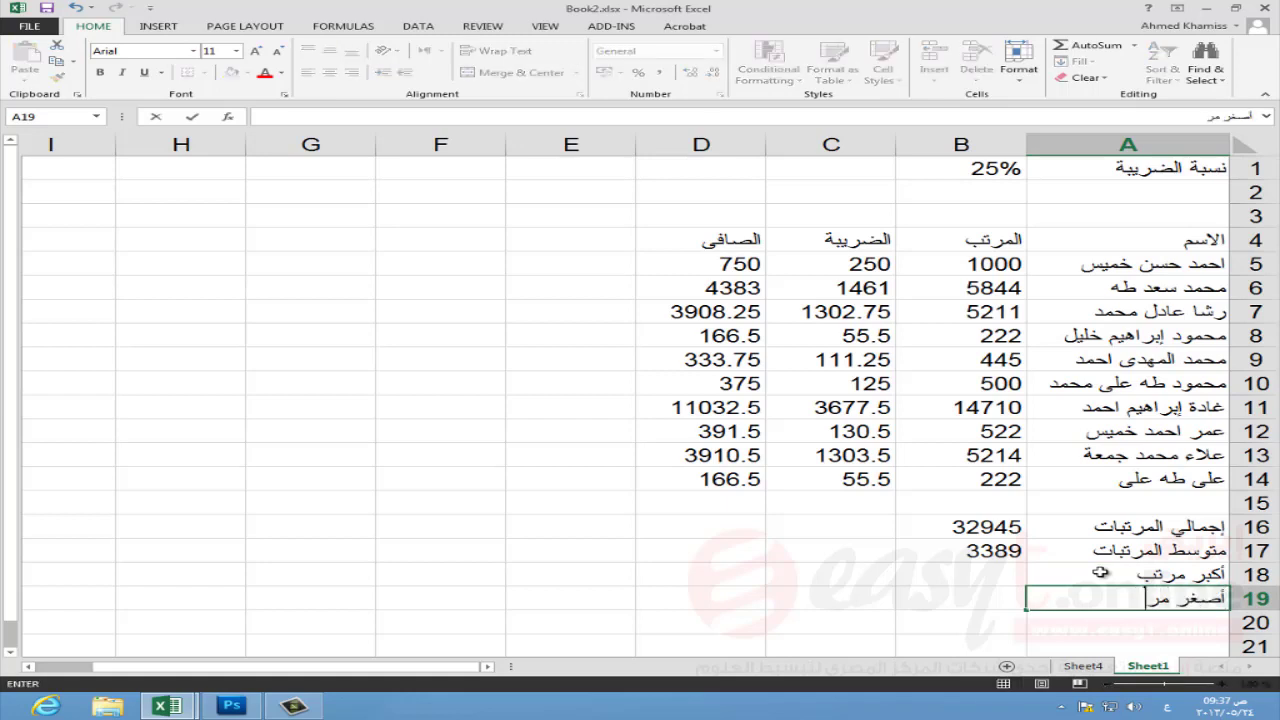
{"action": "type", "text": "تب"}
{"action": "key", "text": "Return"}
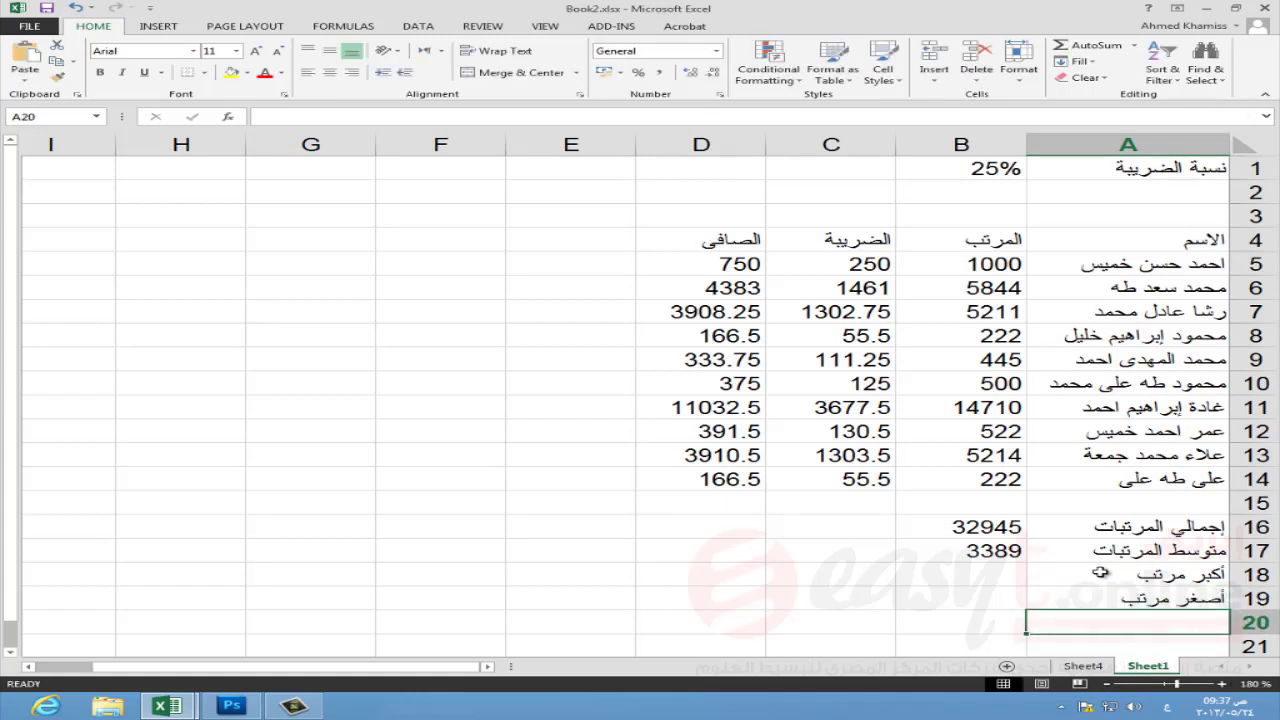
{"action": "type", "text": "عدد العام"}
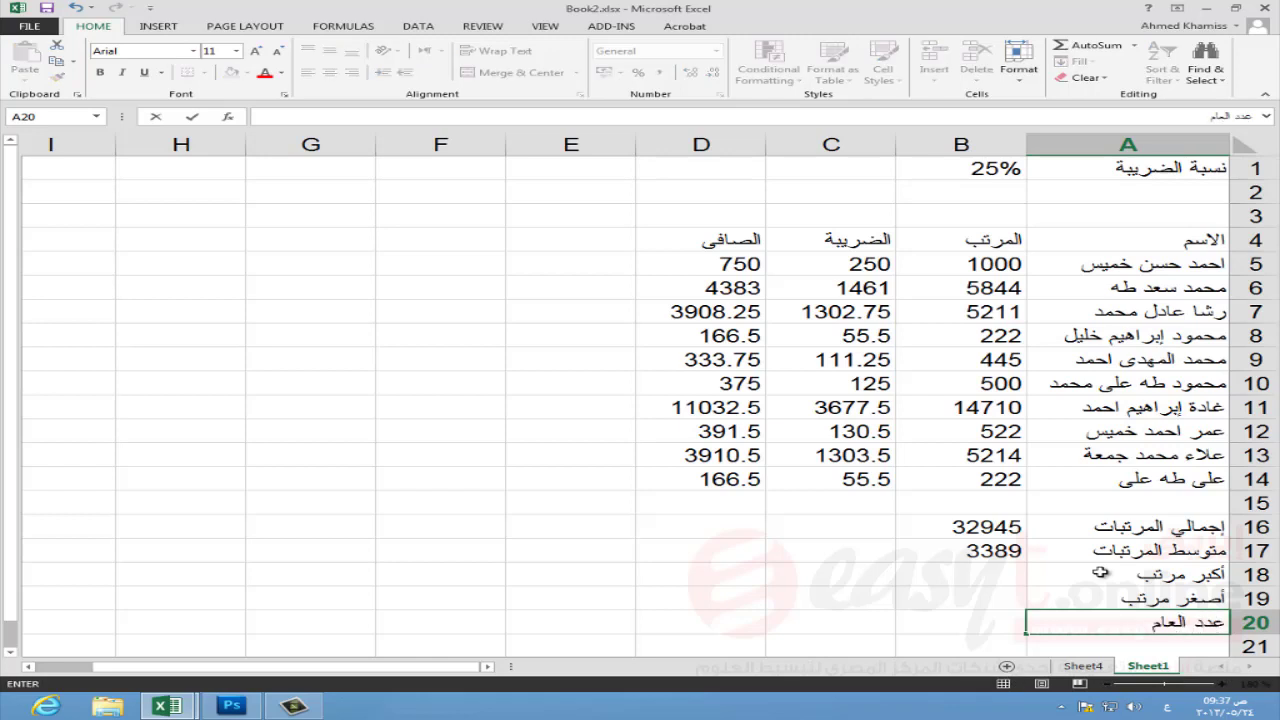
{"action": "type", "text": "لين"}
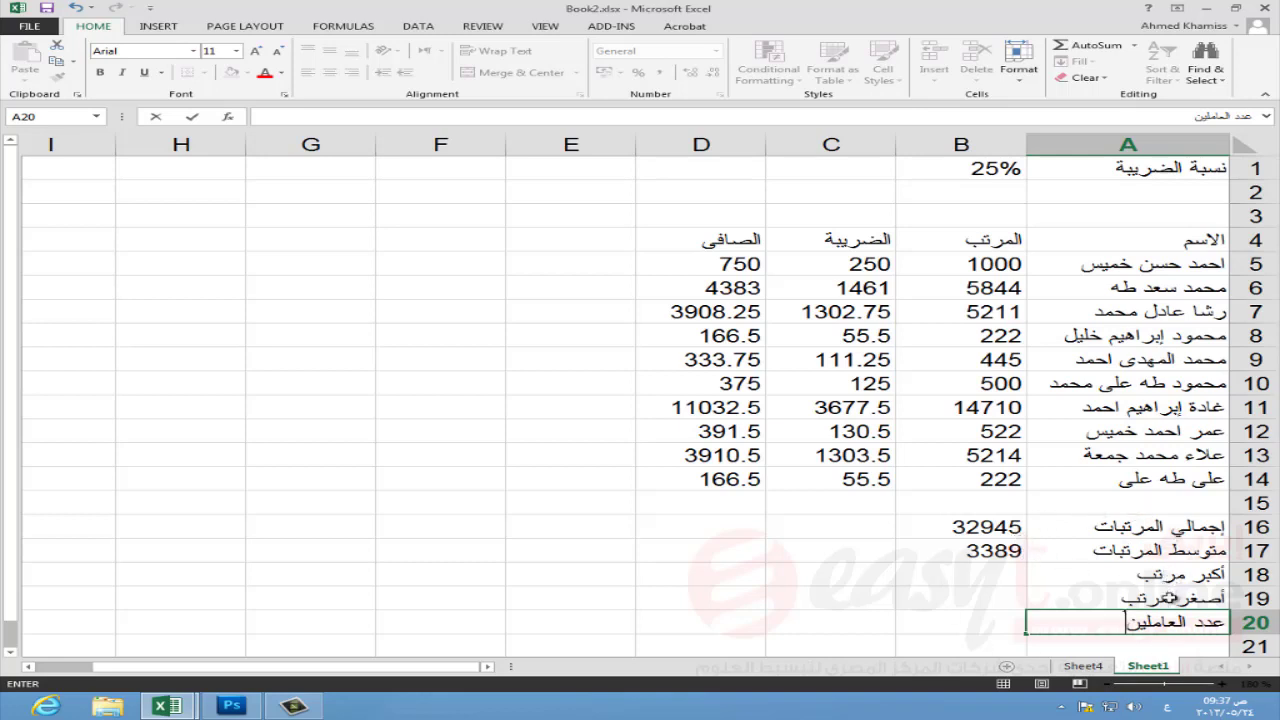
{"action": "left_click", "coordinate": [1029, 578]}
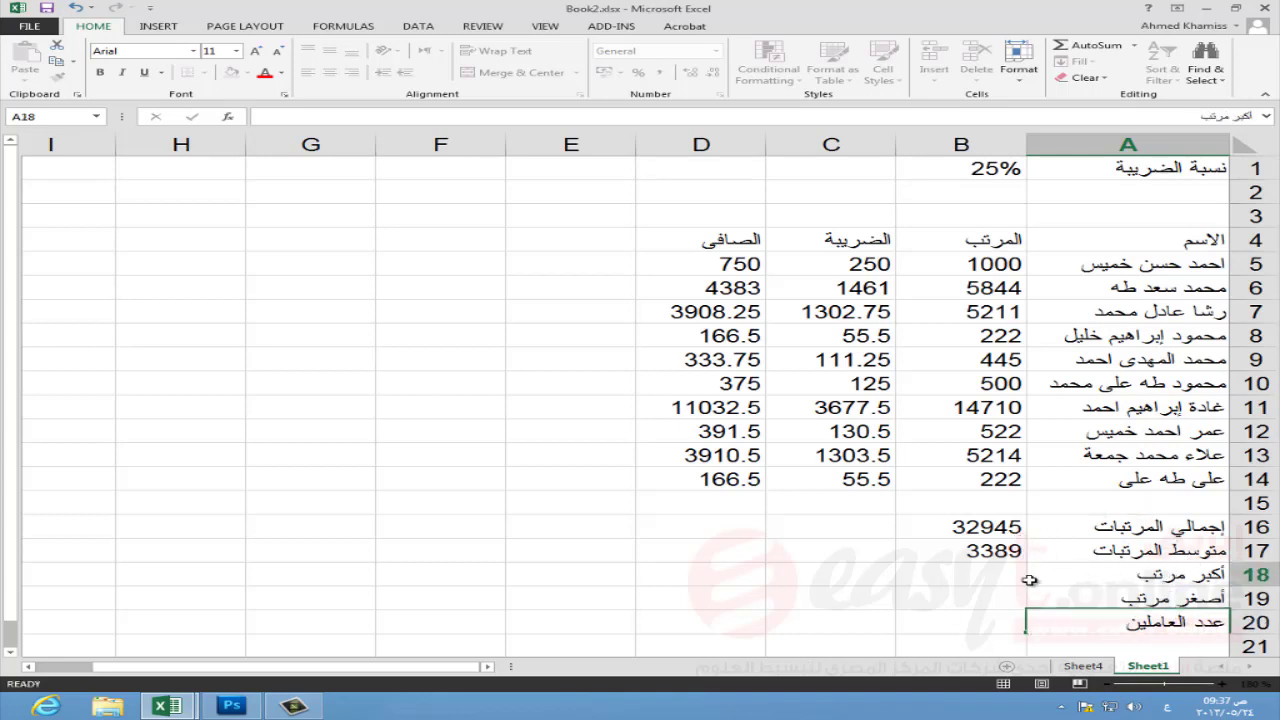
{"action": "left_click", "coordinate": [992, 575]}
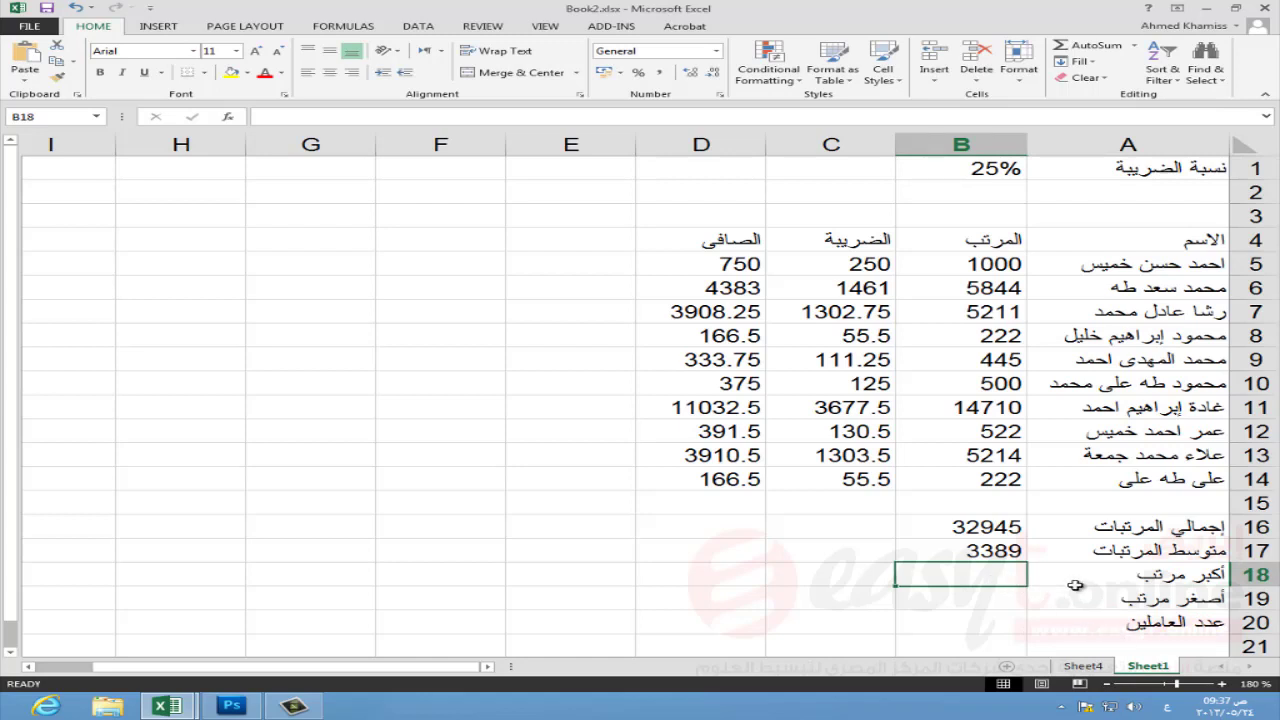
Step: Enter =max(B5:B14) in B18, showing the highest salary 14710
{"action": "key", "text": "alt+shift"}
{"action": "type", "text": "="}
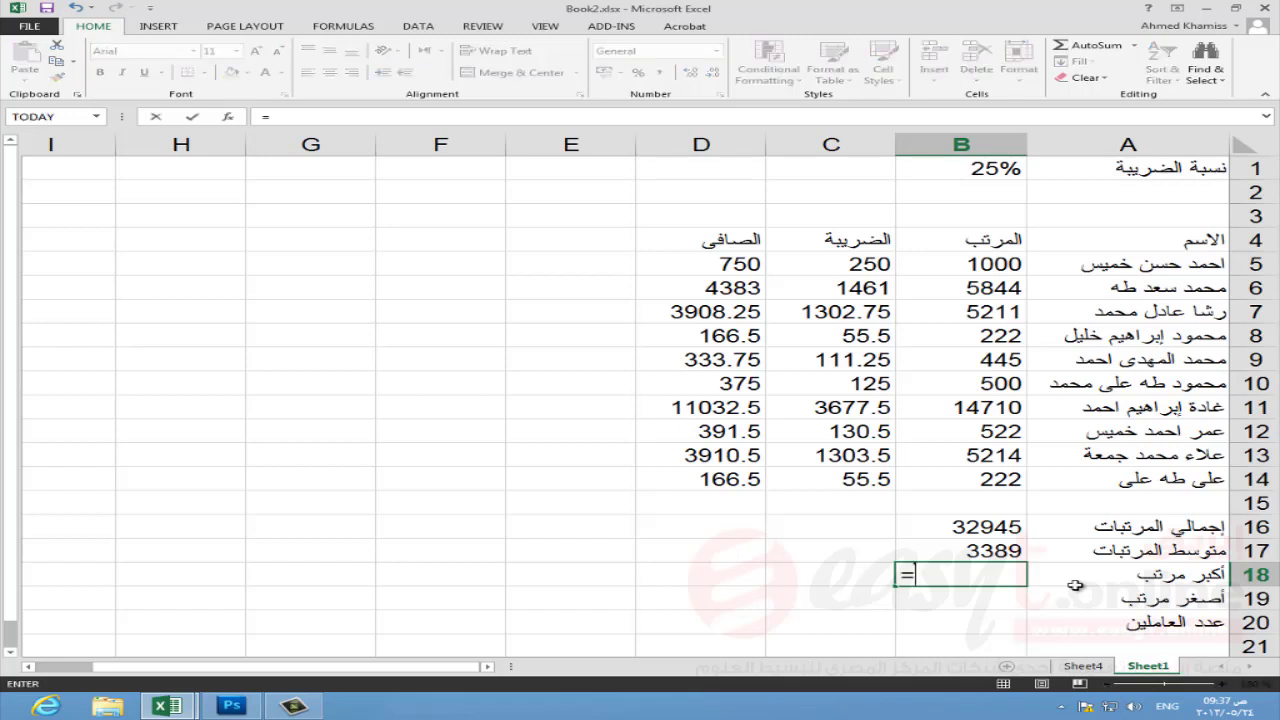
{"action": "type", "text": "max"}
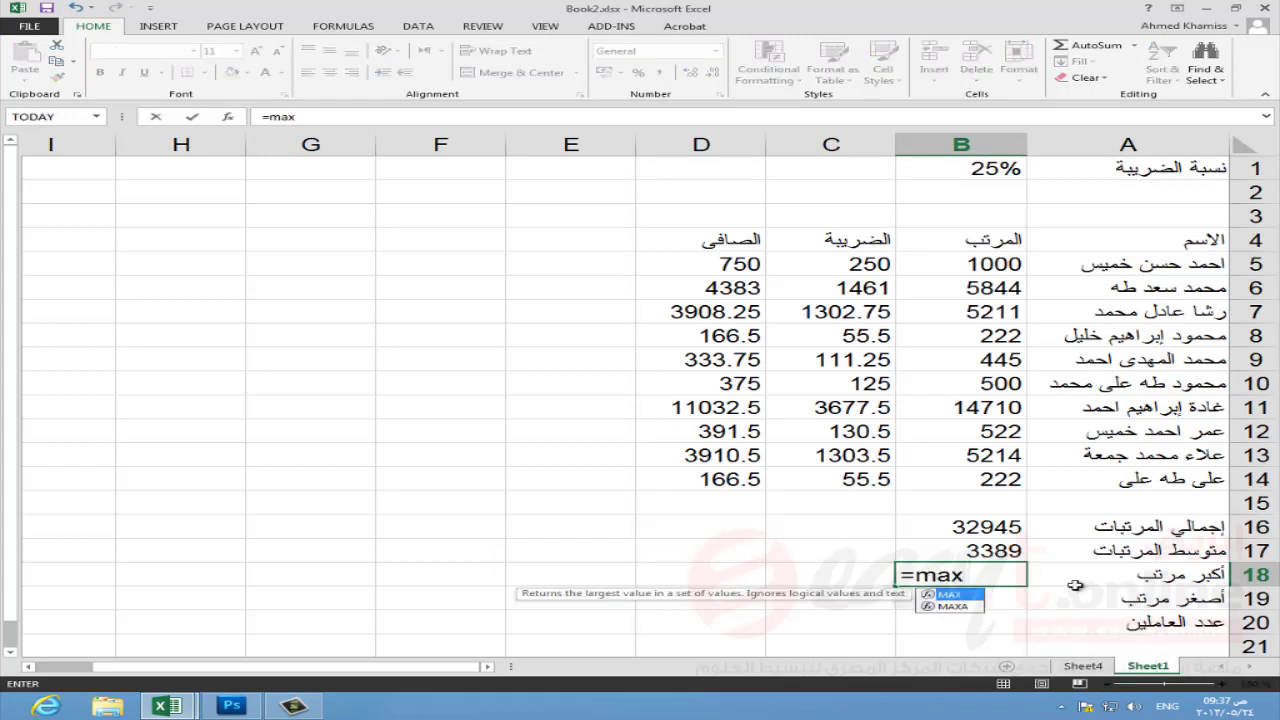
{"action": "type", "text": "("}
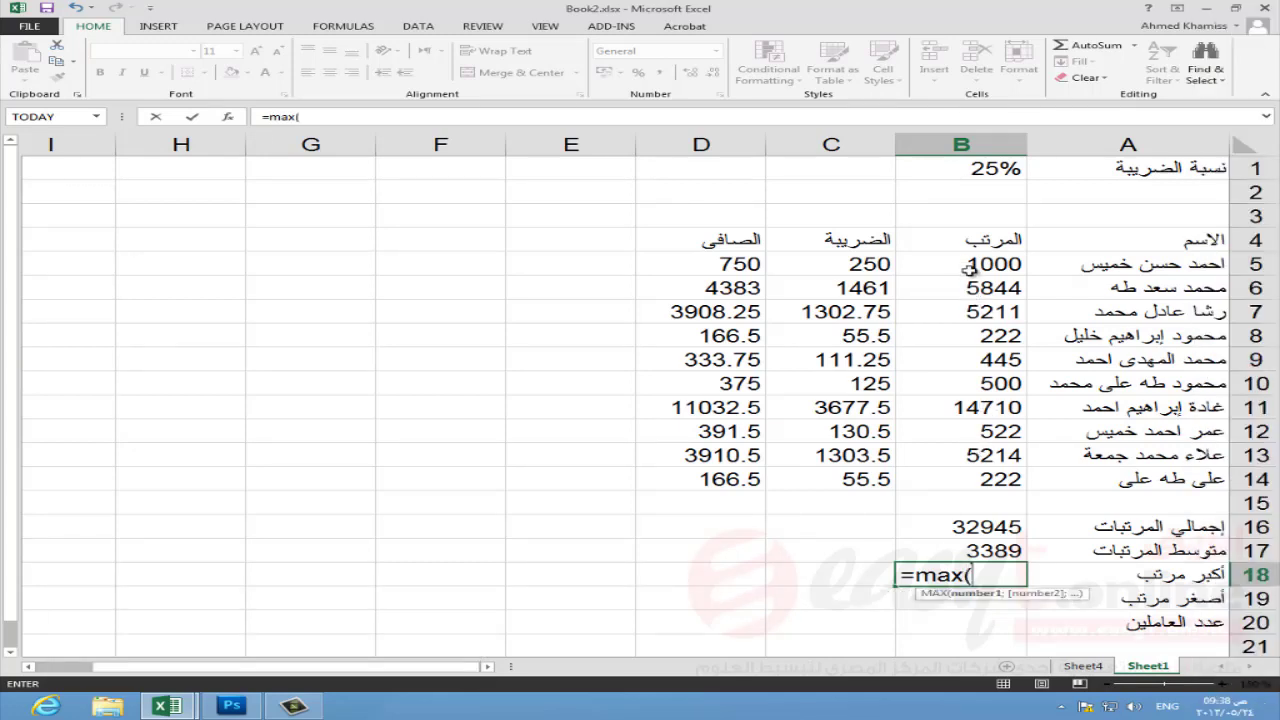
{"action": "mouse_move", "coordinate": [962, 263]}
{"action": "left_mouse_down"}
{"action": "mouse_move", "coordinate": [975, 429]}
{"action": "mouse_move", "coordinate": [950, 470]}
{"action": "left_mouse_up"}
{"action": "left_click_drag", "start_coordinate": [950, 479], "coordinate": [957, 480]}
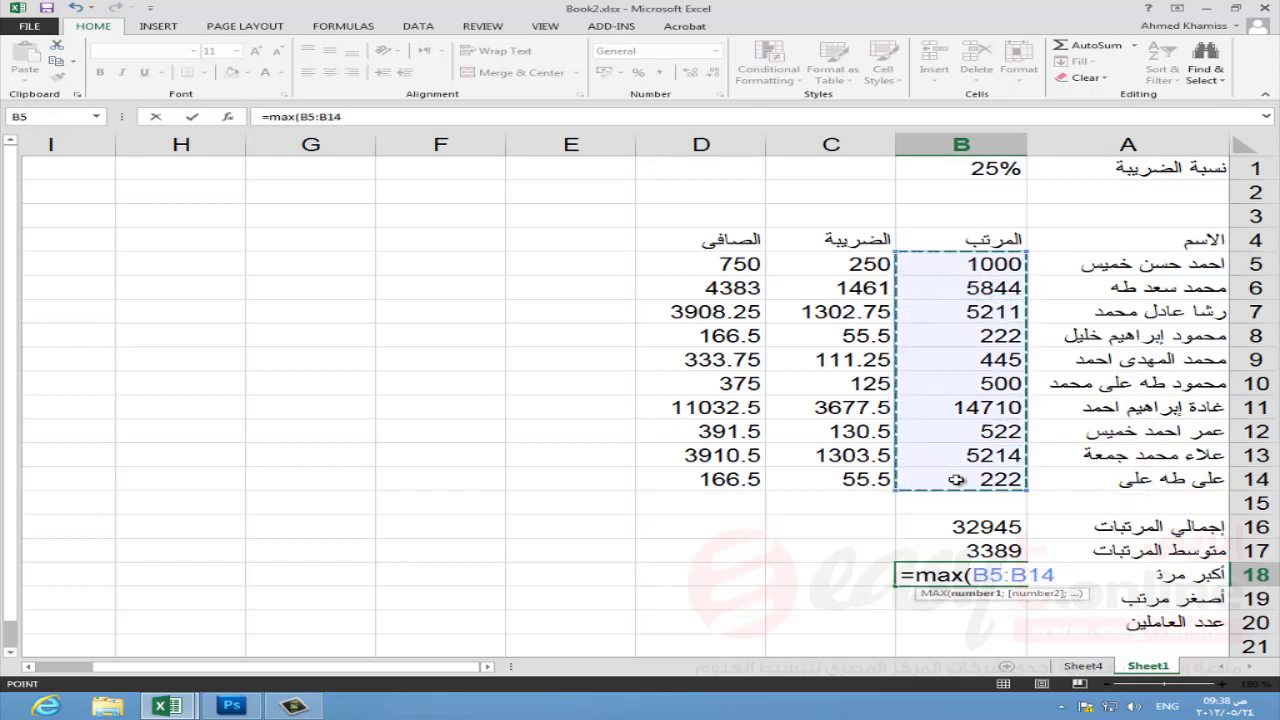
{"action": "type", "text": ")"}
{"action": "key", "text": "Return"}
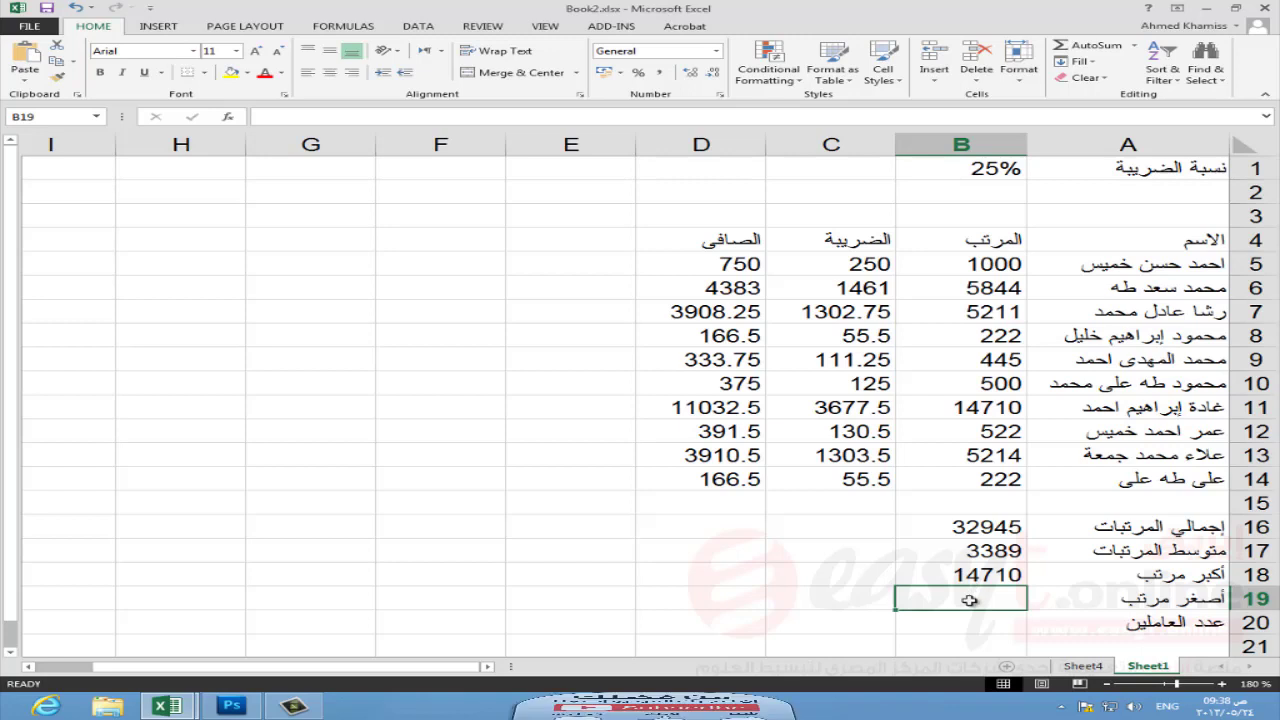
Step: Enter =min(B5:B14) in B19, showing the lowest salary 222
{"action": "type", "text": "="}
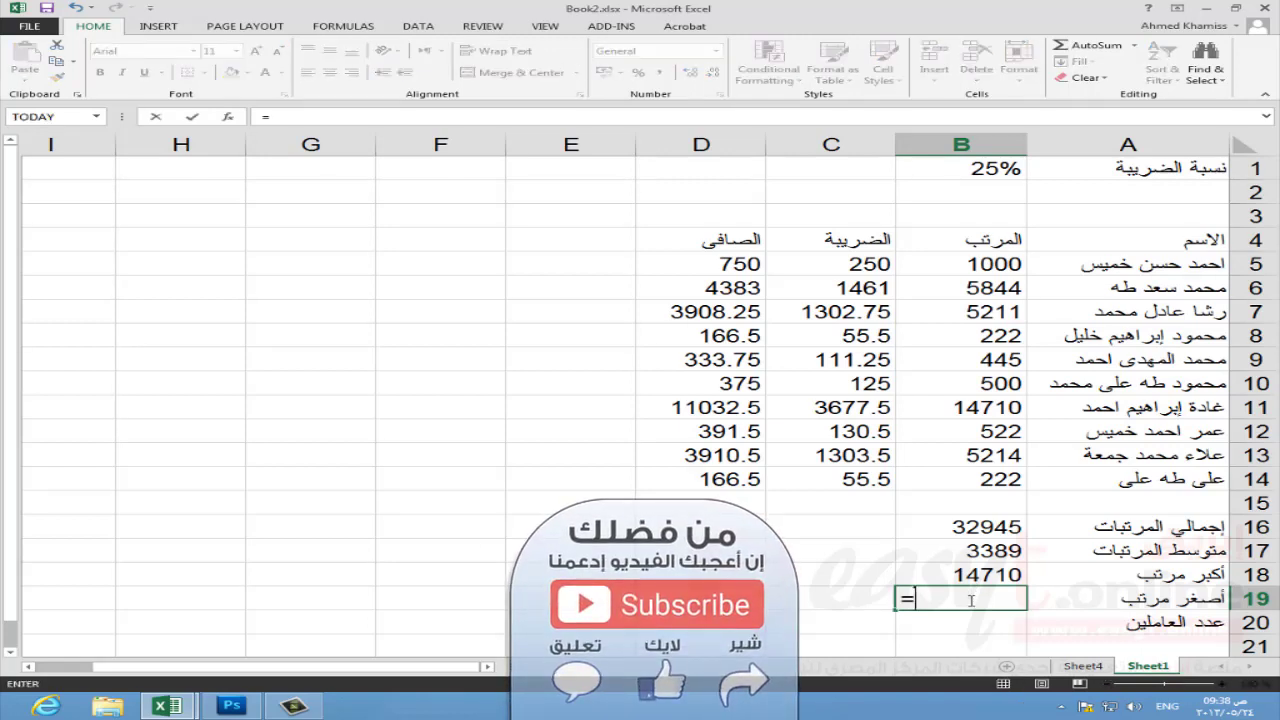
{"action": "type", "text": "min("}
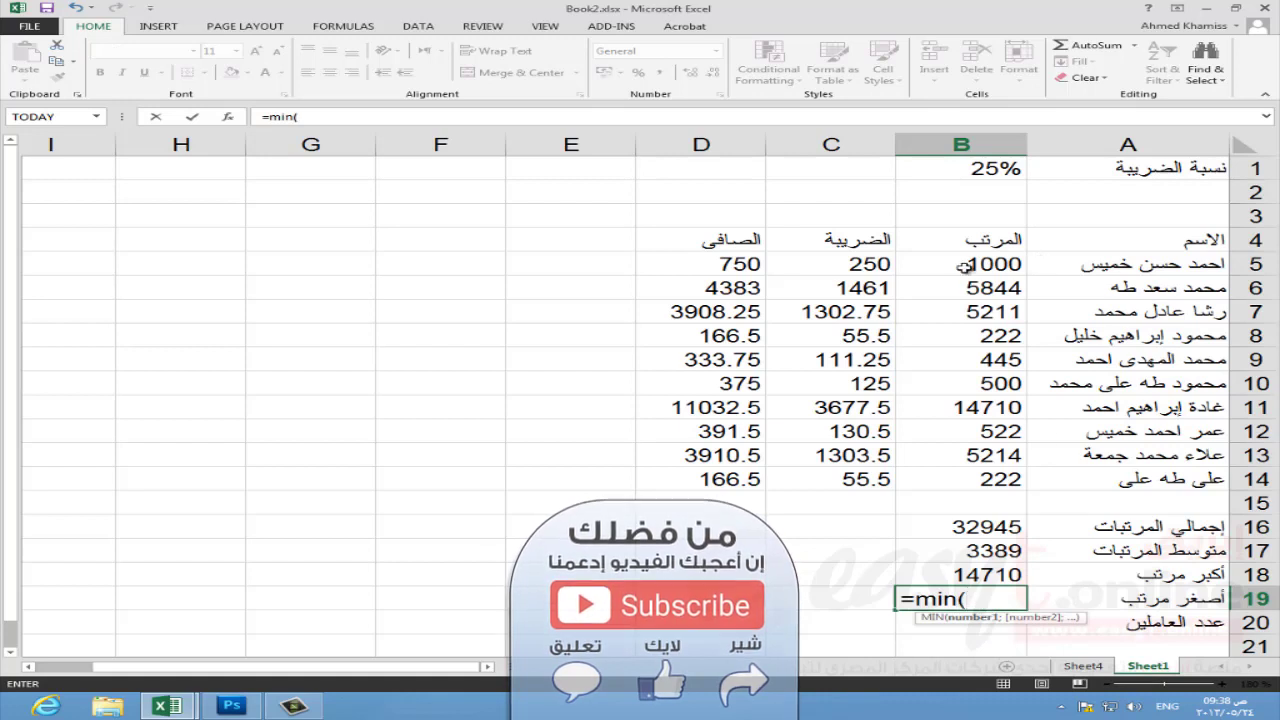
{"action": "left_click_drag", "start_coordinate": [990, 264], "coordinate": [976, 483]}
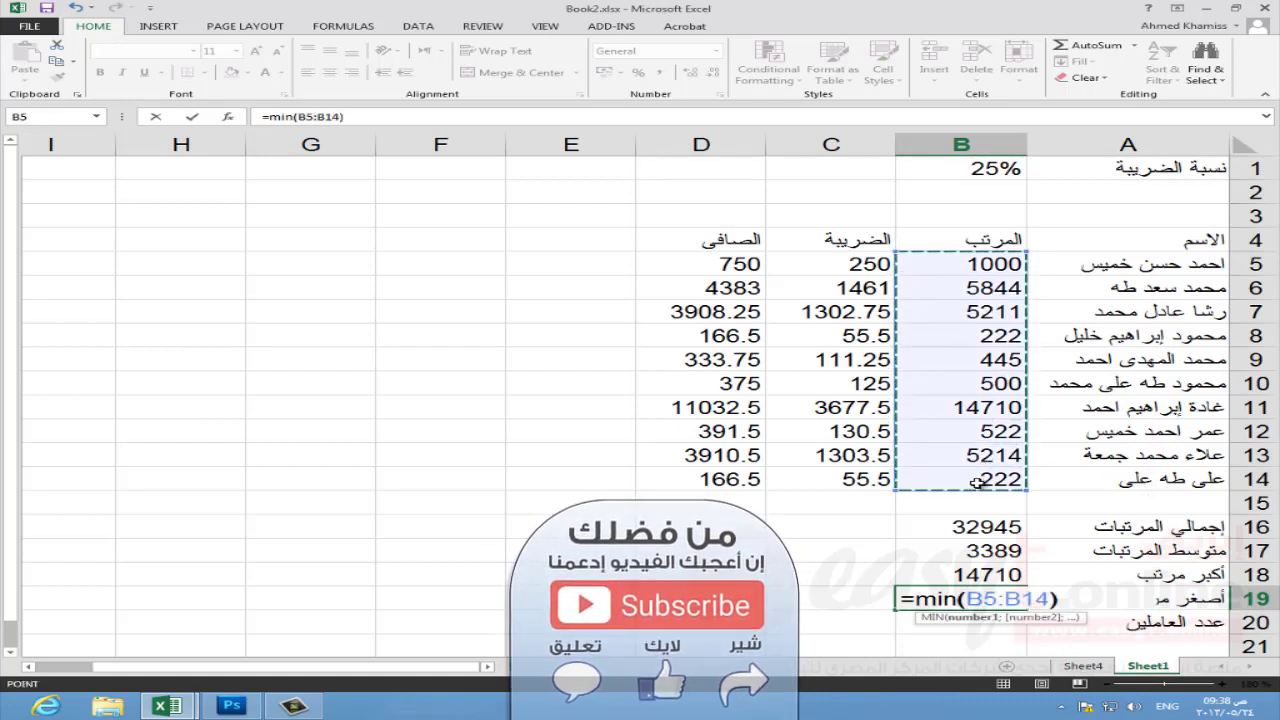
{"action": "type", "text": ")"}
{"action": "key", "text": "Return"}
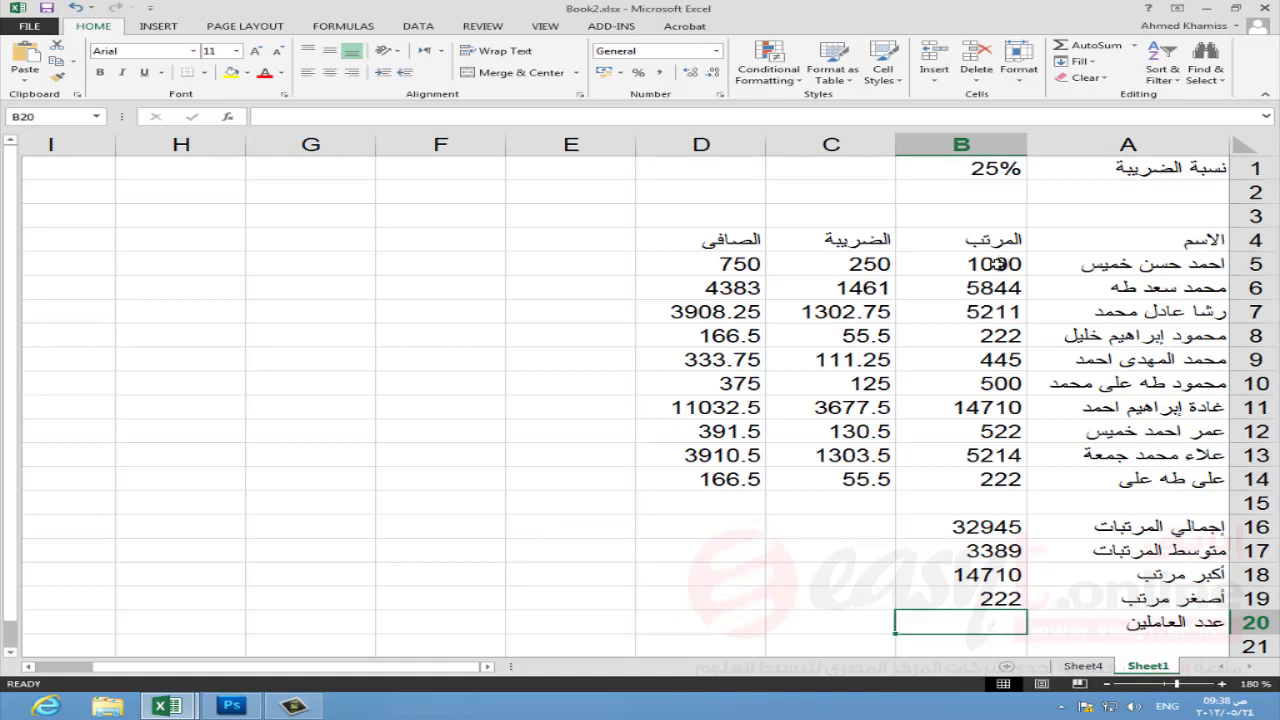
{"action": "left_click_drag", "start_coordinate": [997, 264], "coordinate": [997, 481]}
{"action": "left_click_drag", "start_coordinate": [985, 264], "coordinate": [988, 311]}
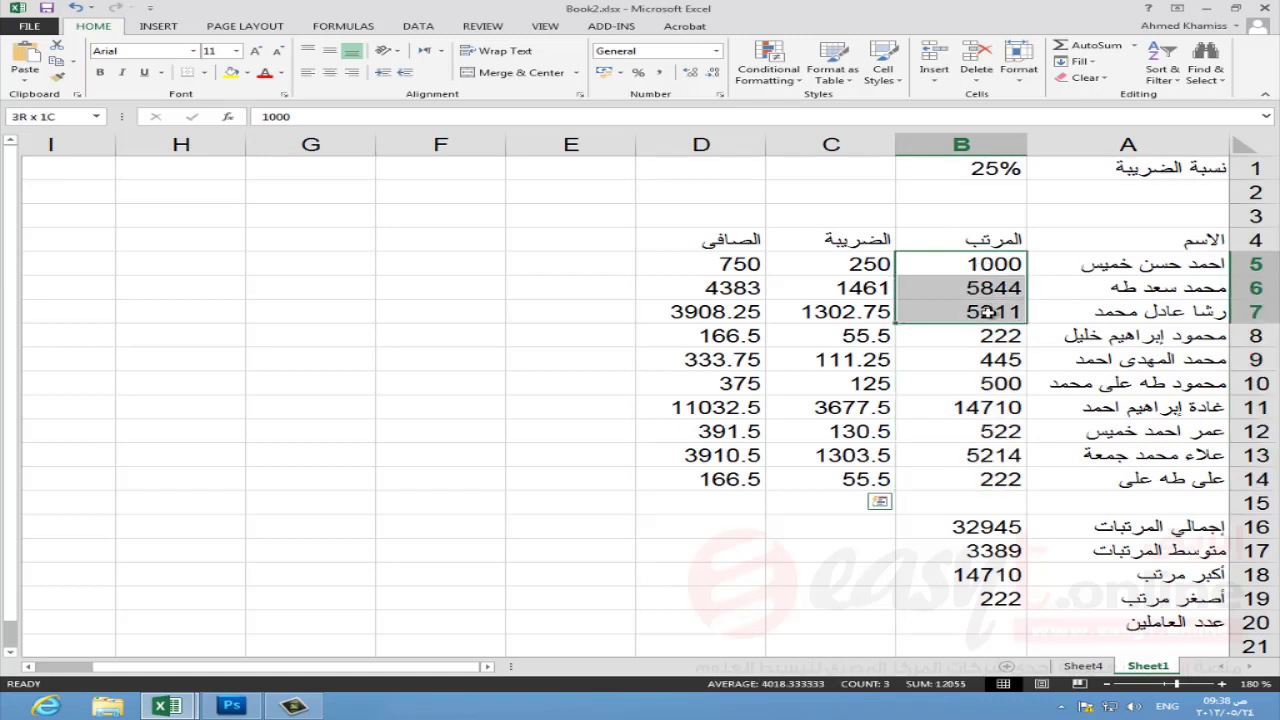
{"action": "left_click", "coordinate": [993, 260]}
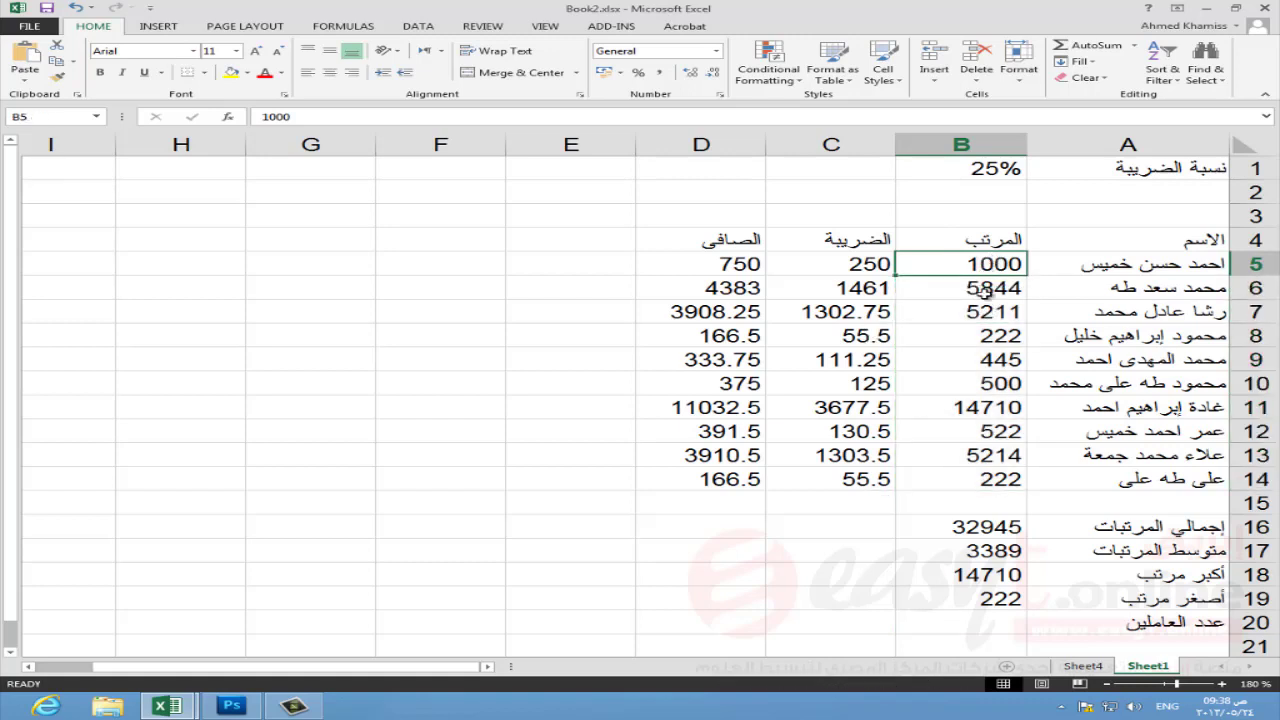
{"action": "left_click_drag", "start_coordinate": [985, 290], "coordinate": [975, 480]}
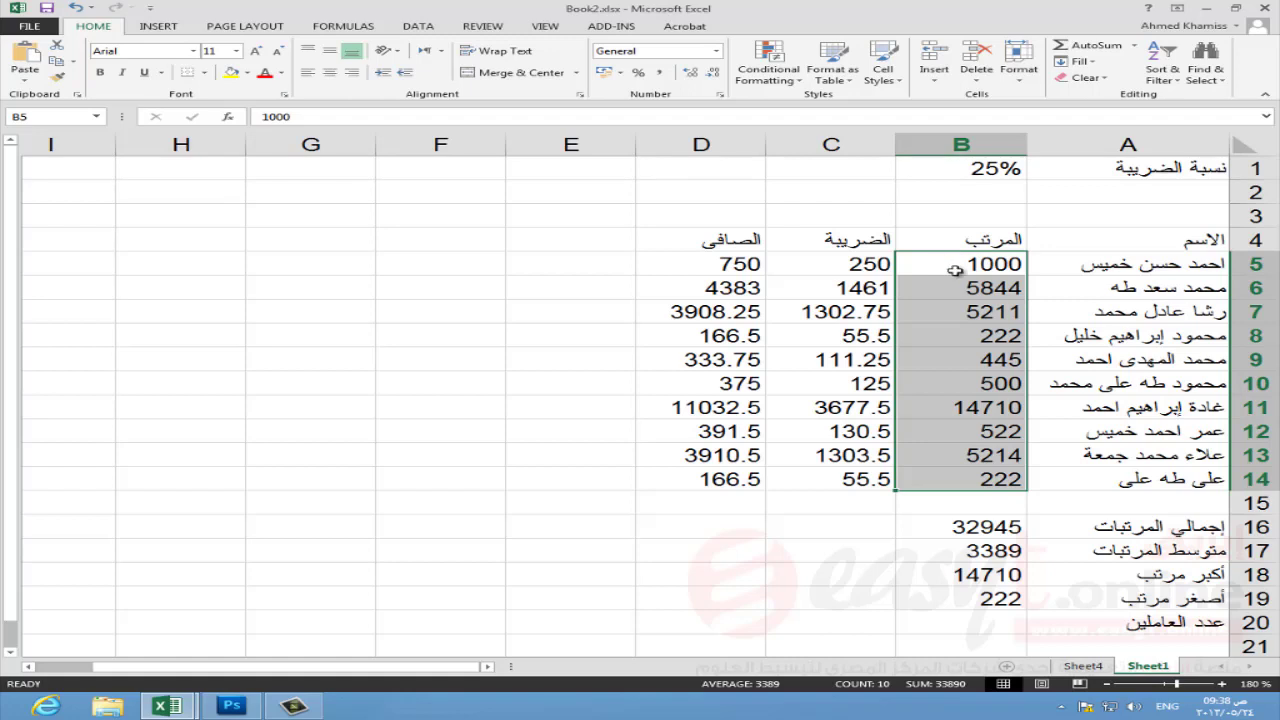
{"action": "left_click", "coordinate": [992, 622]}
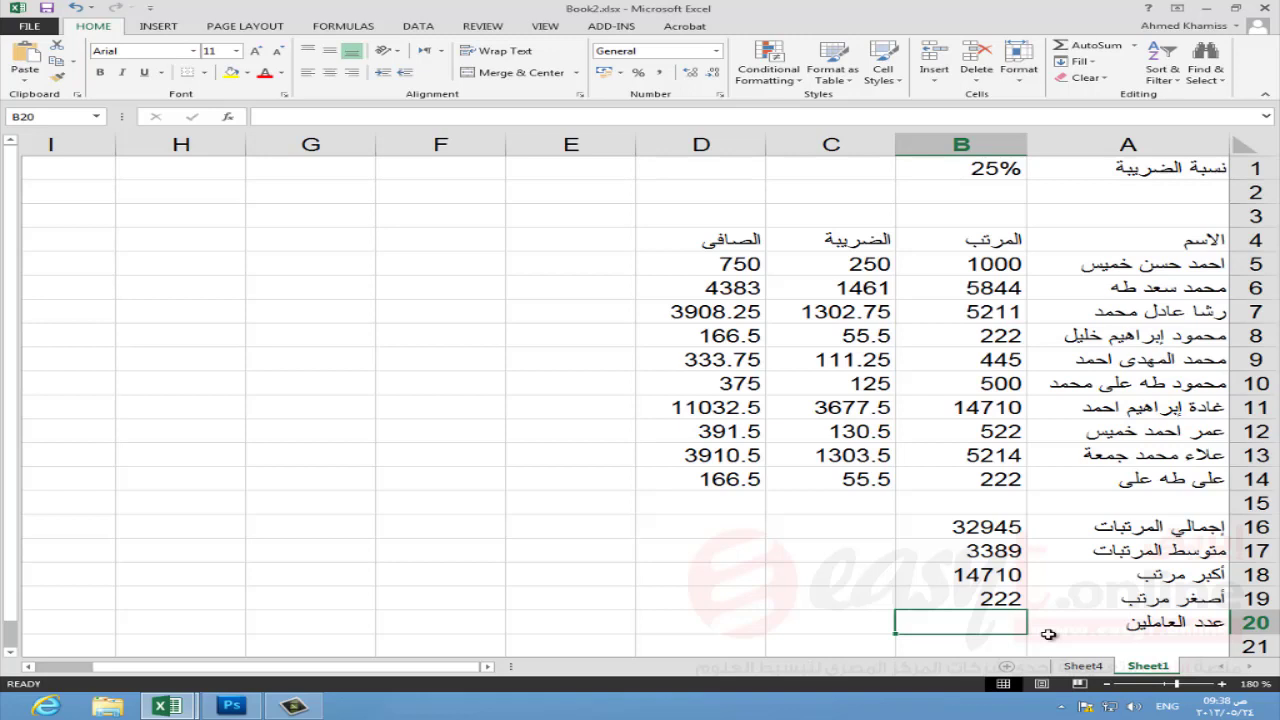
Step: Enter =COUNT(B5:B14) in B20 to count the 10 salaries
{"action": "type", "text": "=count"}
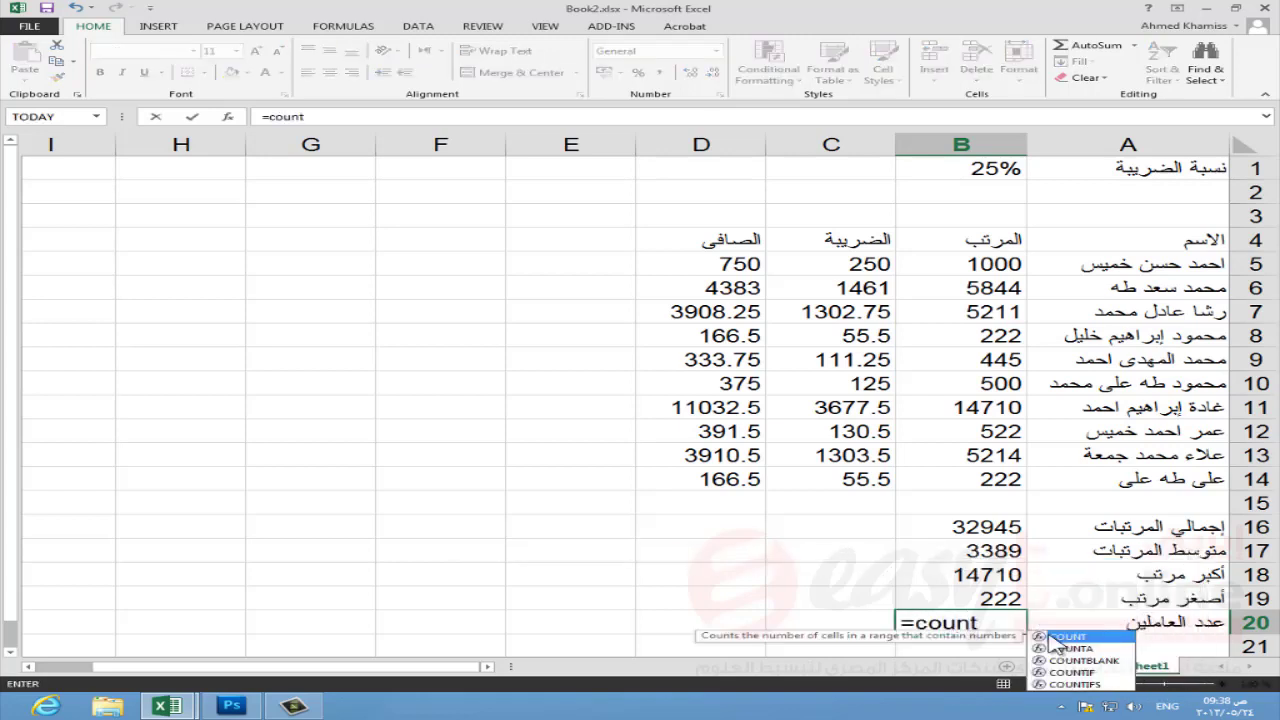
{"action": "type", "text": "("}
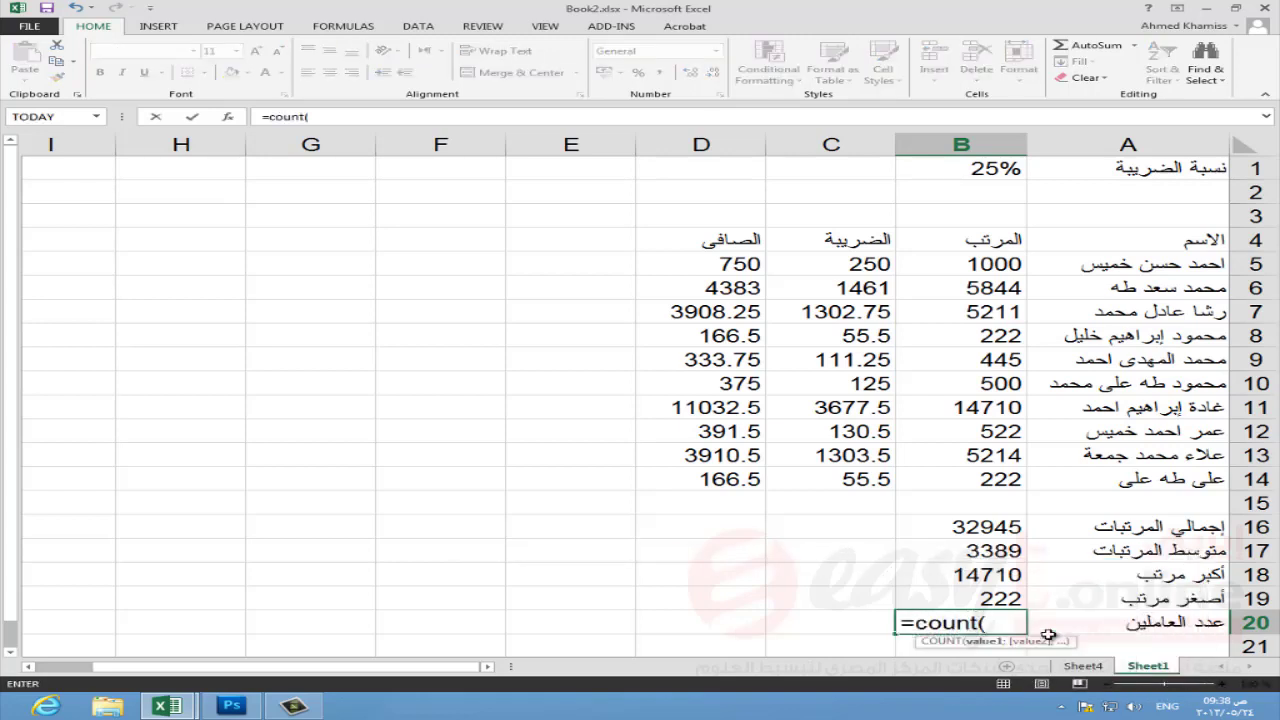
{"action": "left_click_drag", "start_coordinate": [995, 264], "coordinate": [977, 477]}
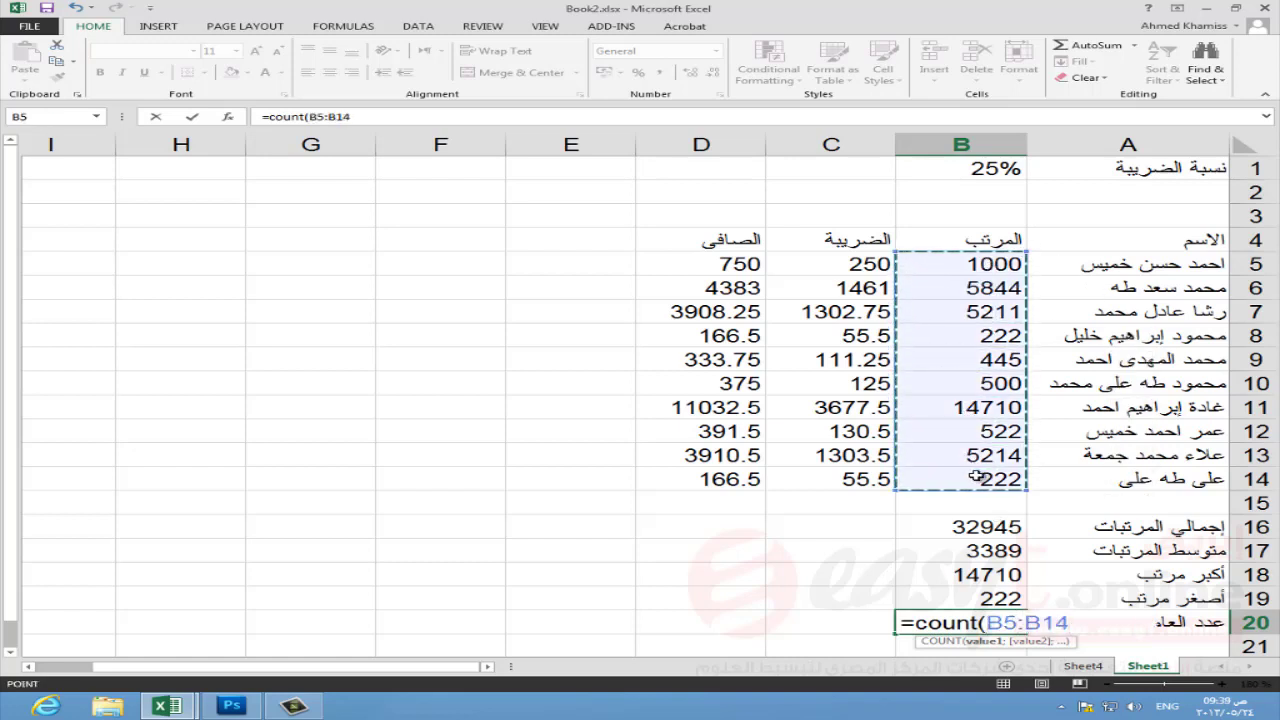
{"action": "type", "text": ")"}
{"action": "key", "text": "Return"}
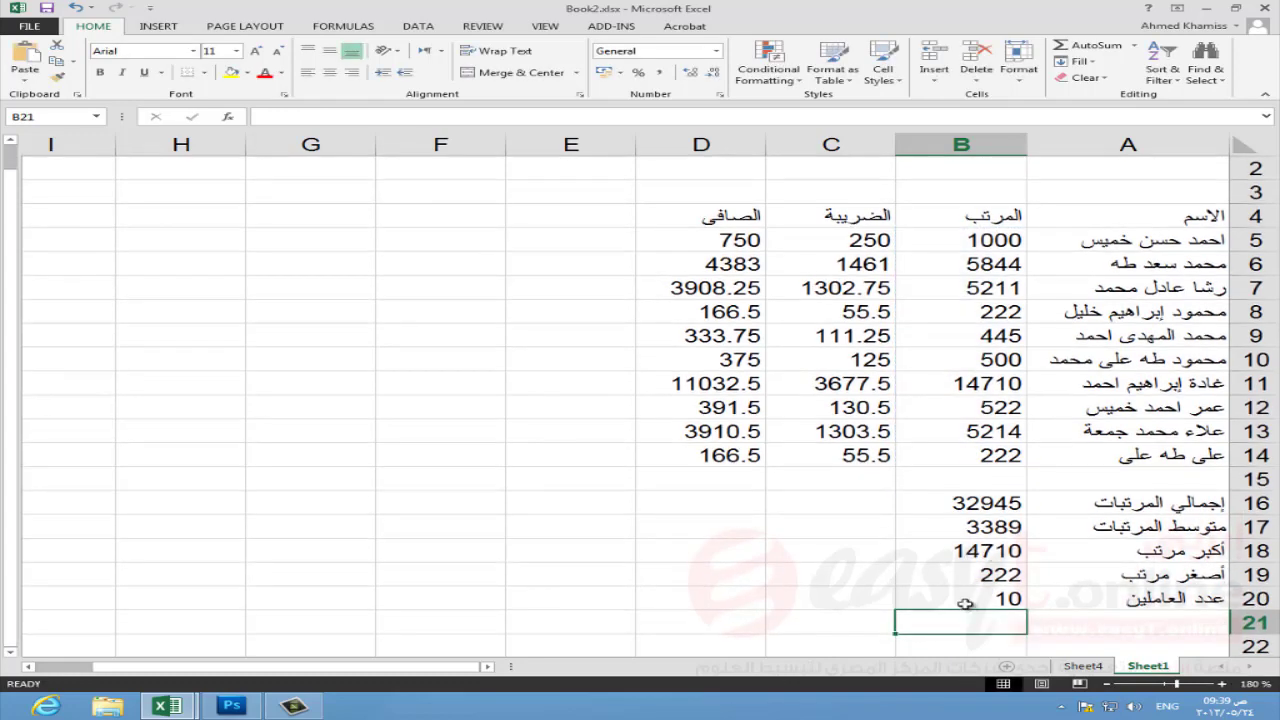
{"action": "left_click", "coordinate": [965, 603]}
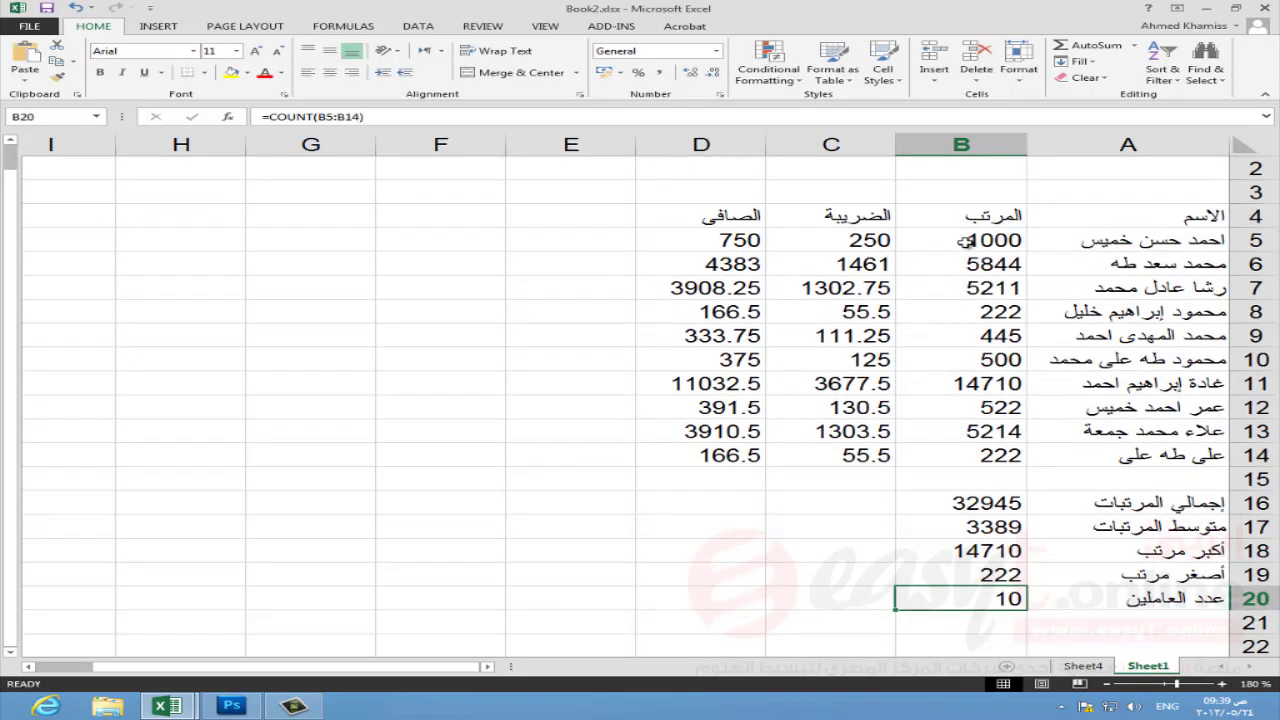
Step: Delete the 5211 salary in B7 to test how the count reacts
{"action": "left_click_drag", "start_coordinate": [963, 240], "coordinate": [965, 455]}
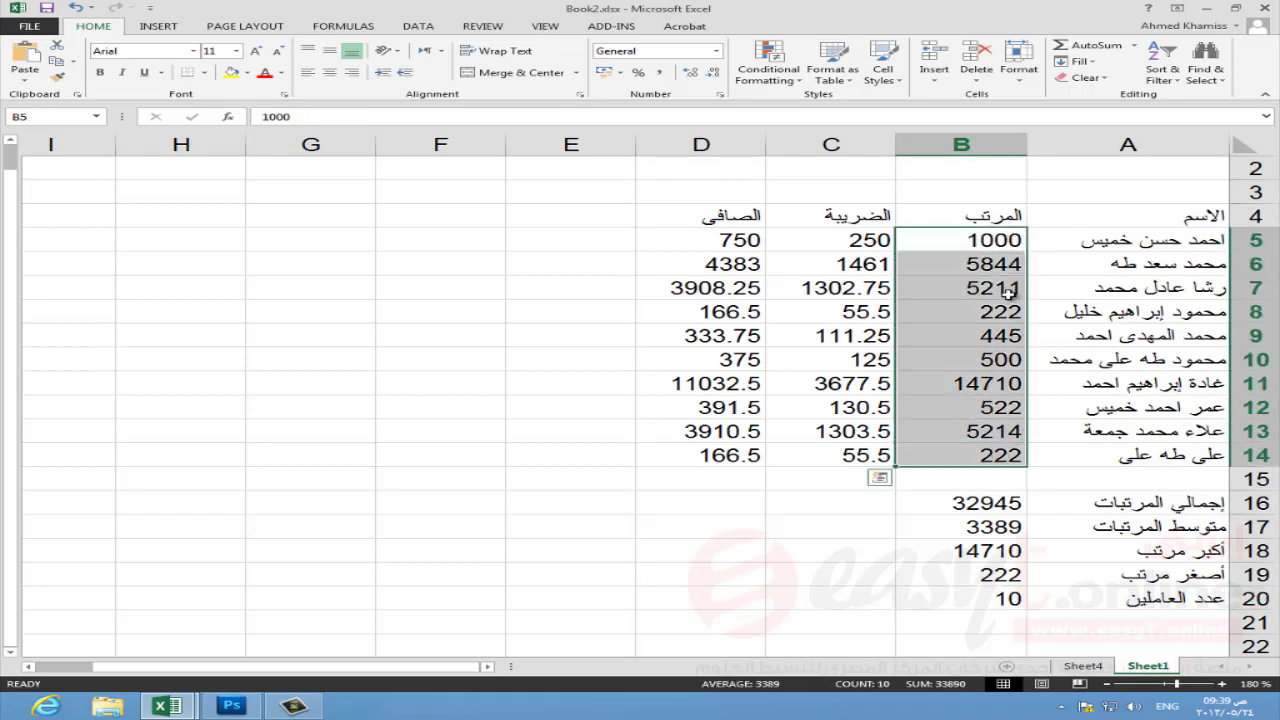
{"action": "left_click", "coordinate": [975, 288]}
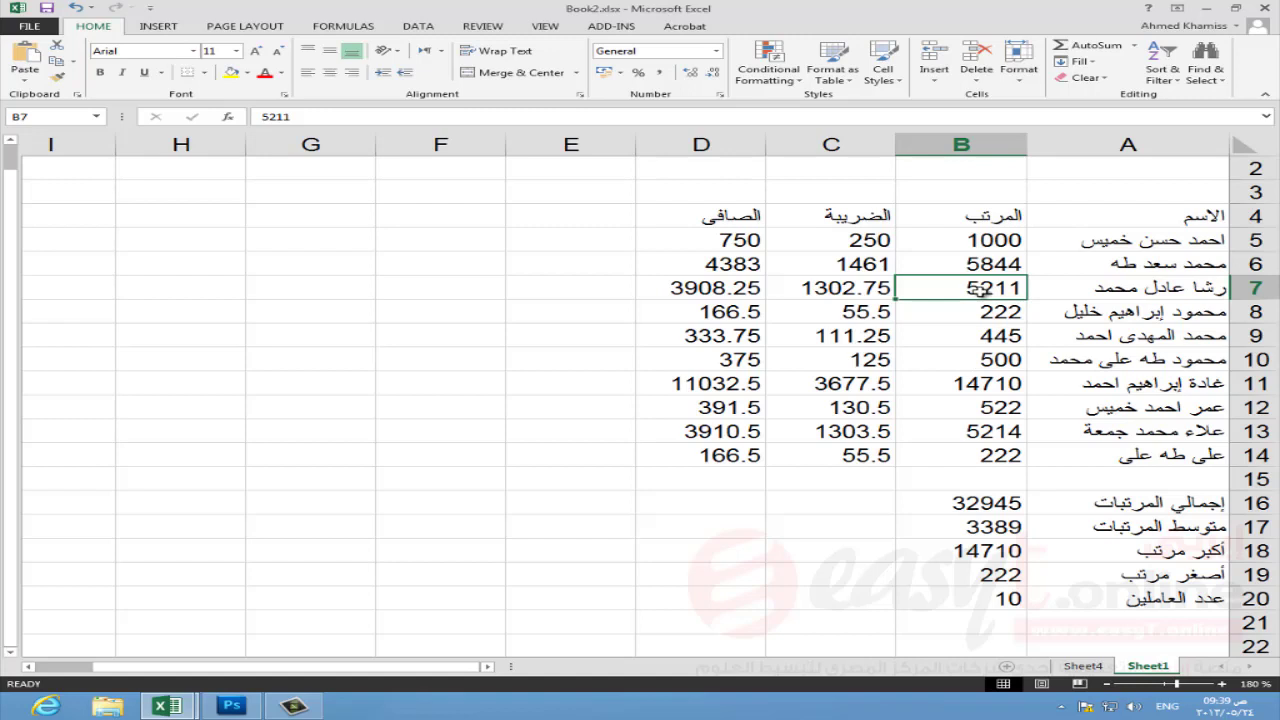
{"action": "key", "text": "Delete"}
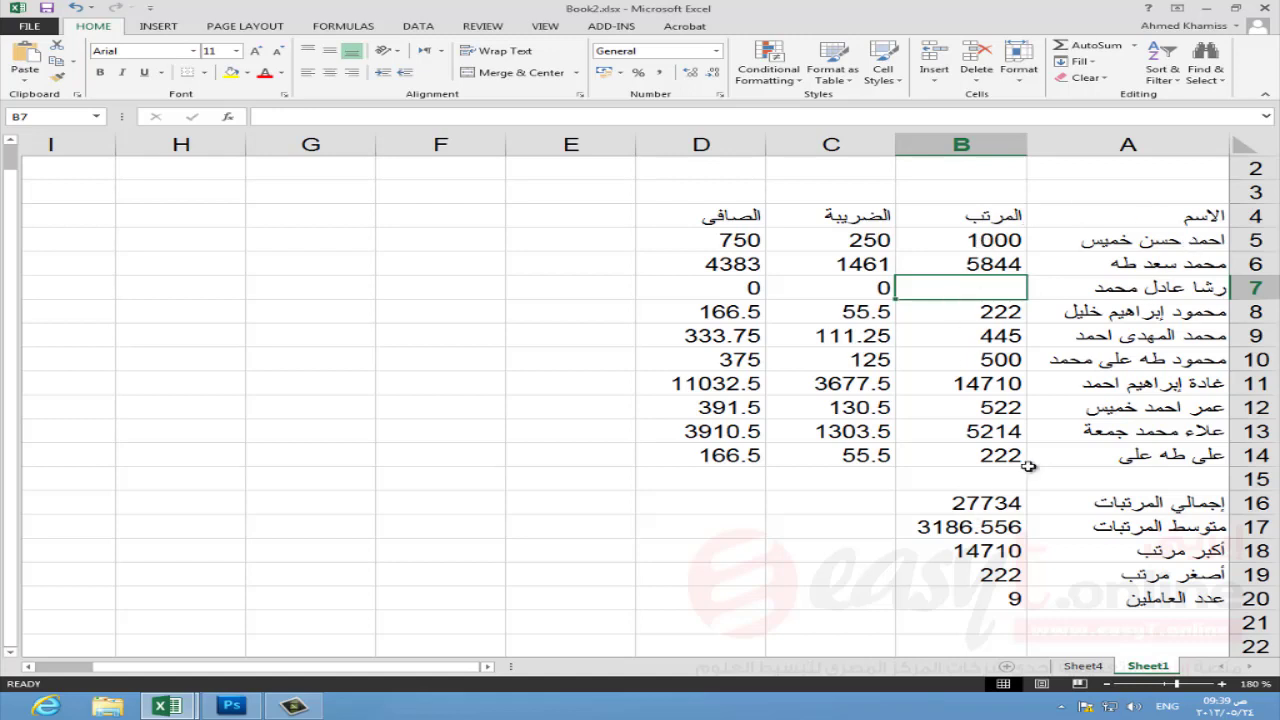
{"action": "left_click", "coordinate": [1010, 598]}
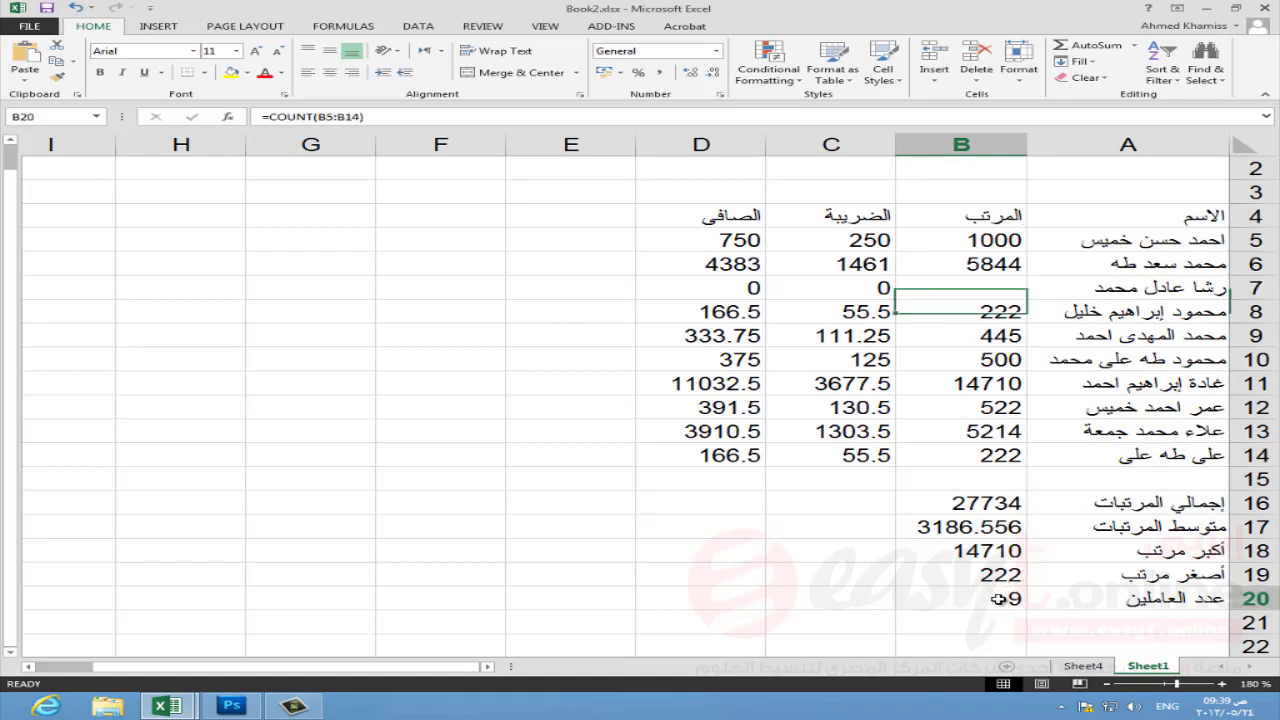
Step: Enter 4545 as the B7 salary and 4545555 as the B6 salary
{"action": "left_click", "coordinate": [988, 238]}
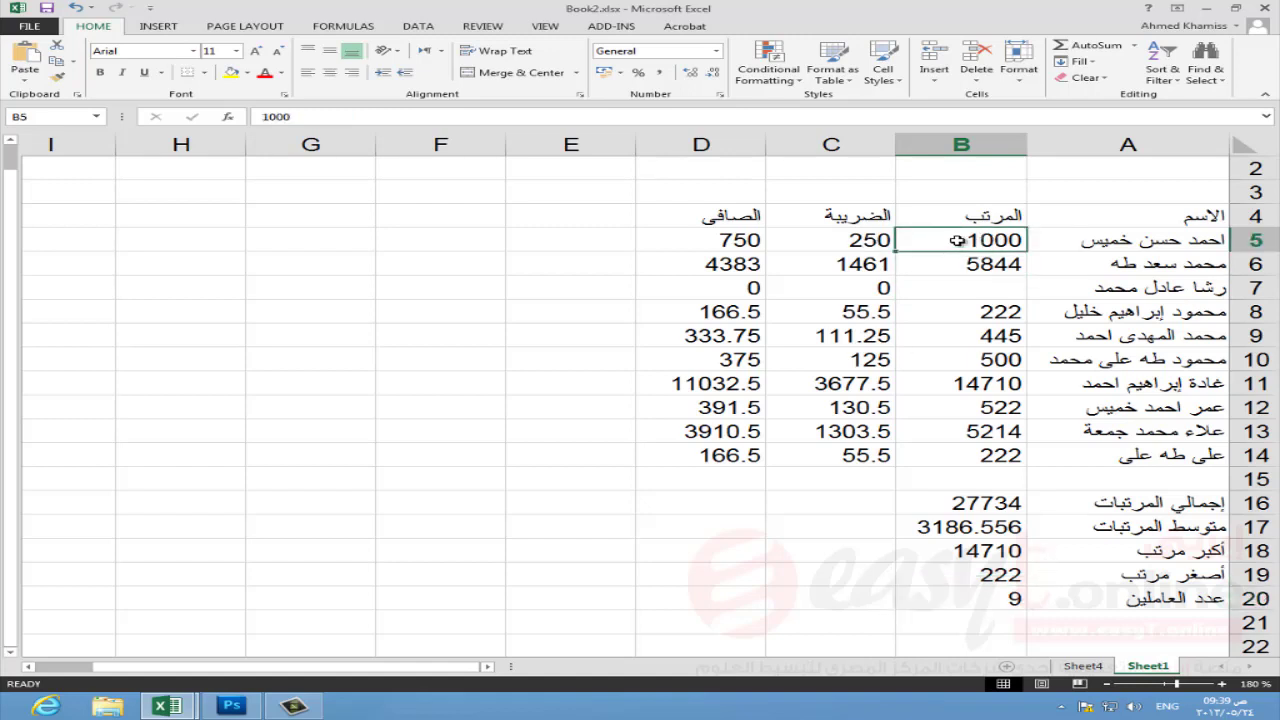
{"action": "mouse_move", "coordinate": [963, 238]}
{"action": "left_mouse_down"}
{"action": "mouse_move", "coordinate": [986, 364]}
{"action": "mouse_move", "coordinate": [905, 457]}
{"action": "left_mouse_up"}
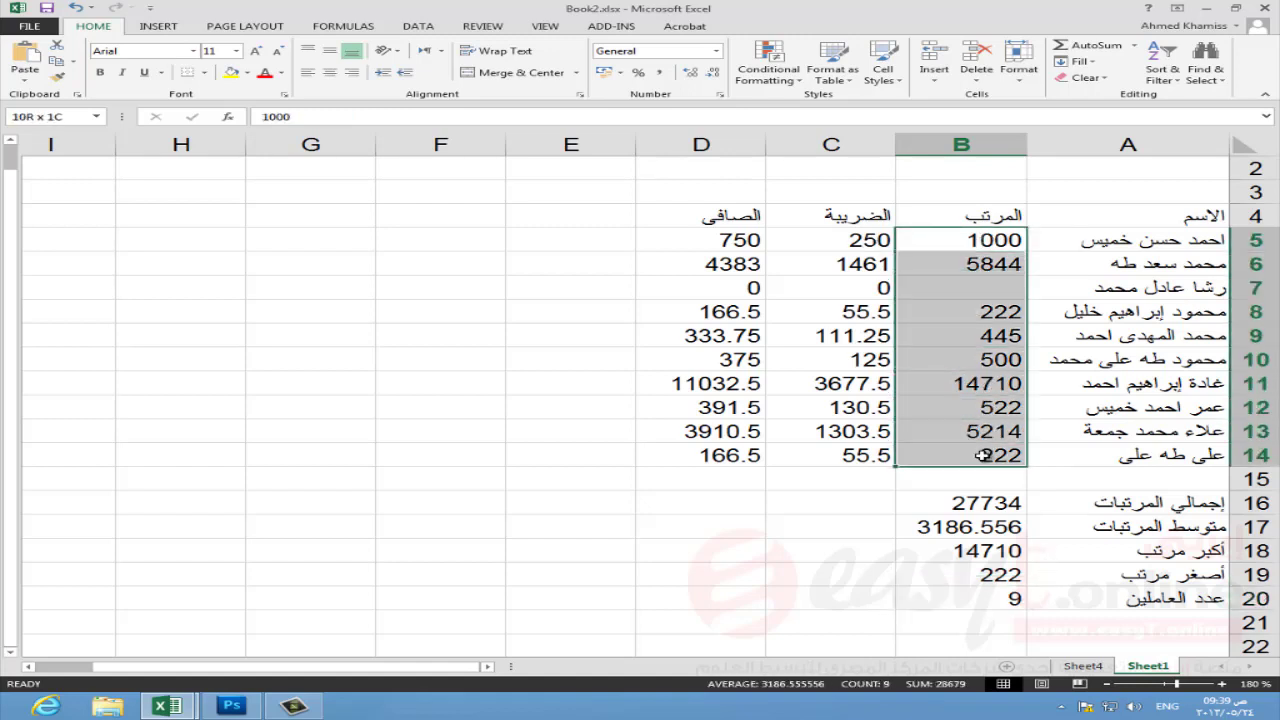
{"action": "left_click", "coordinate": [993, 288]}
{"action": "type", "text": "4545"}
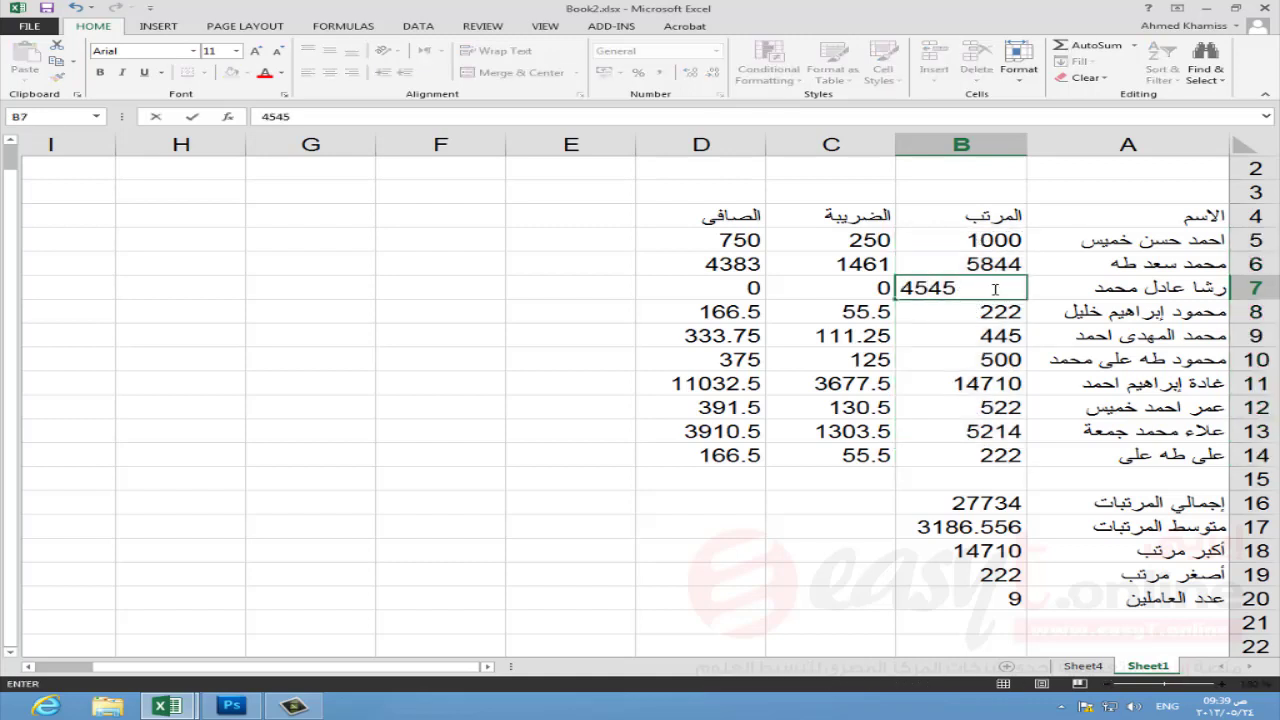
{"action": "key", "text": "Return"}
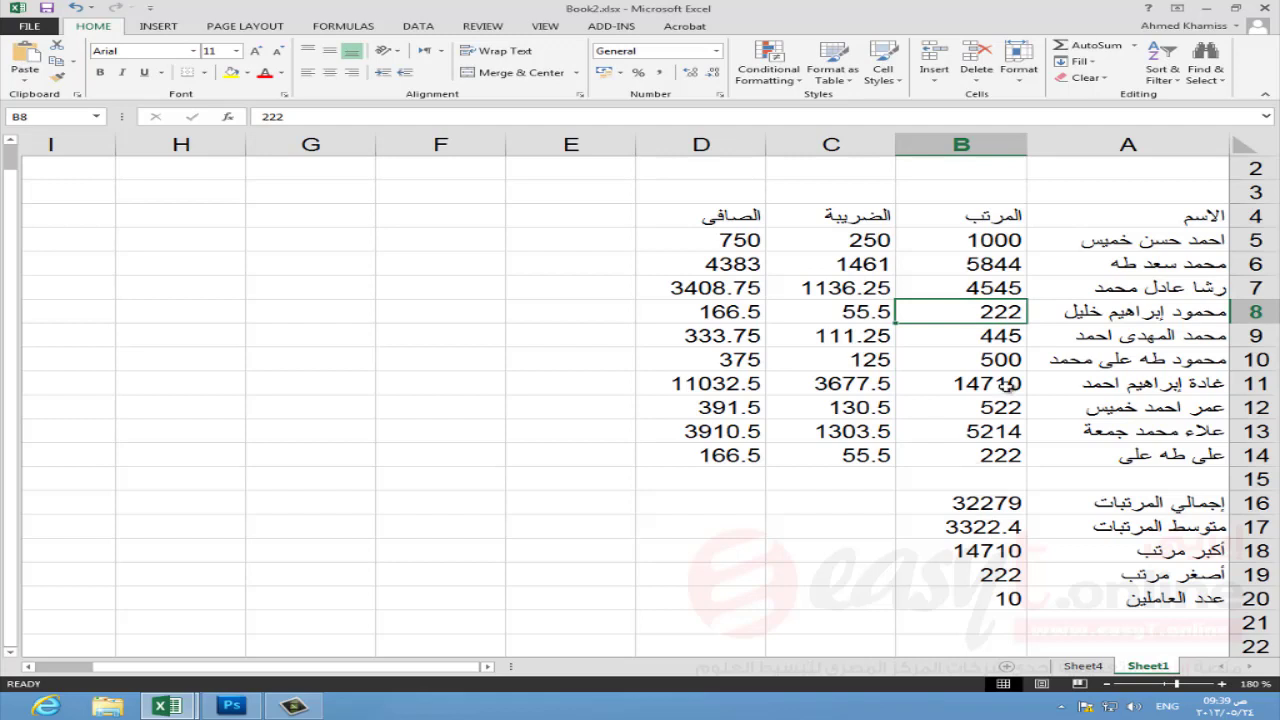
{"action": "left_click", "coordinate": [977, 263]}
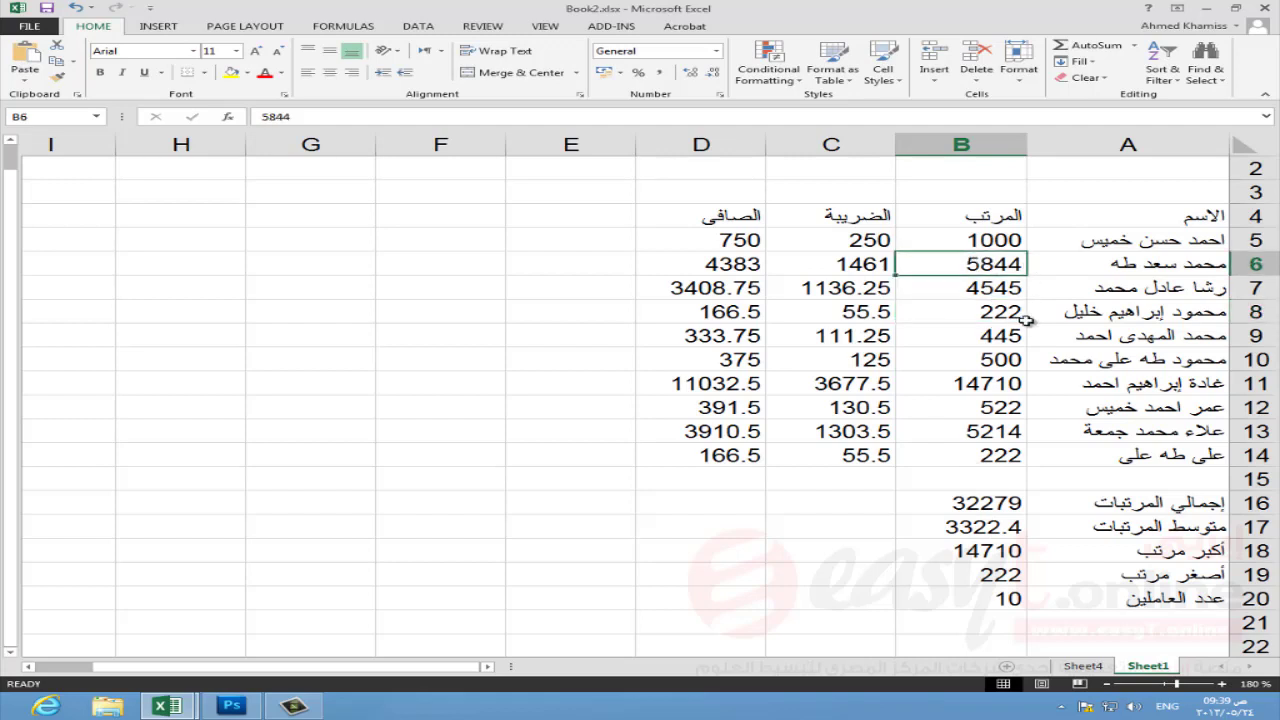
{"action": "type", "text": "4545"}
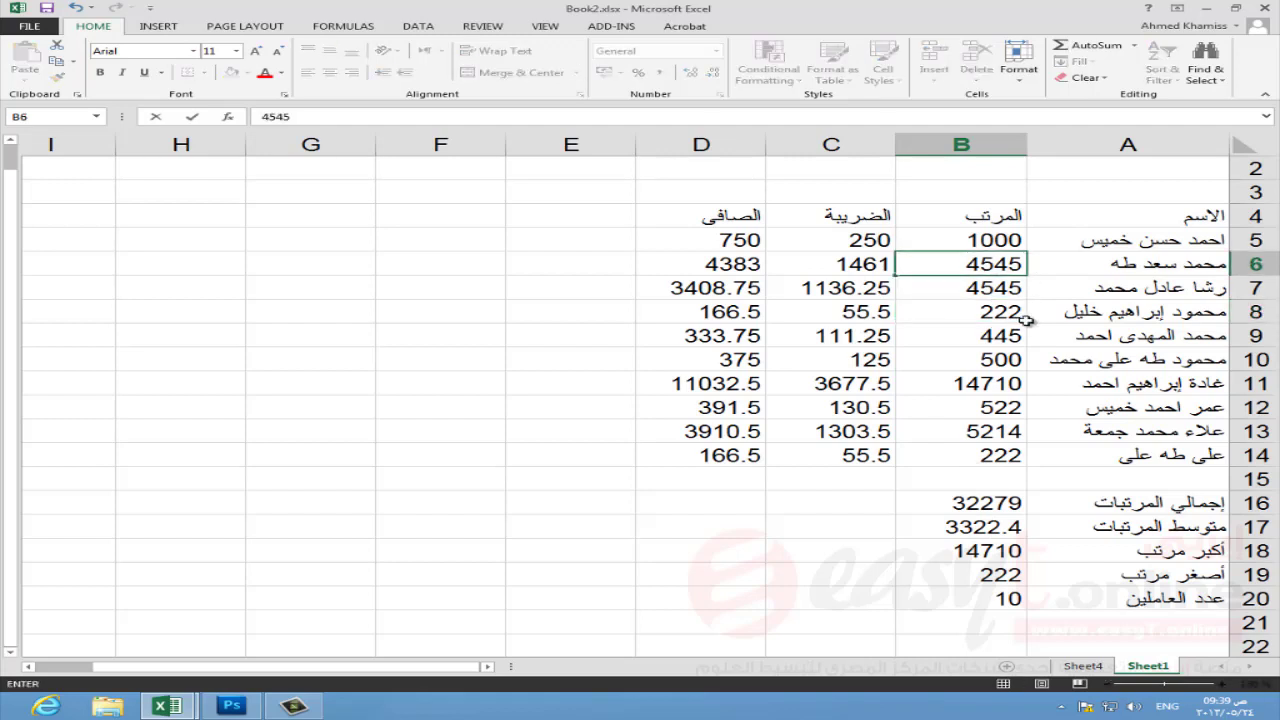
{"action": "type", "text": "555"}
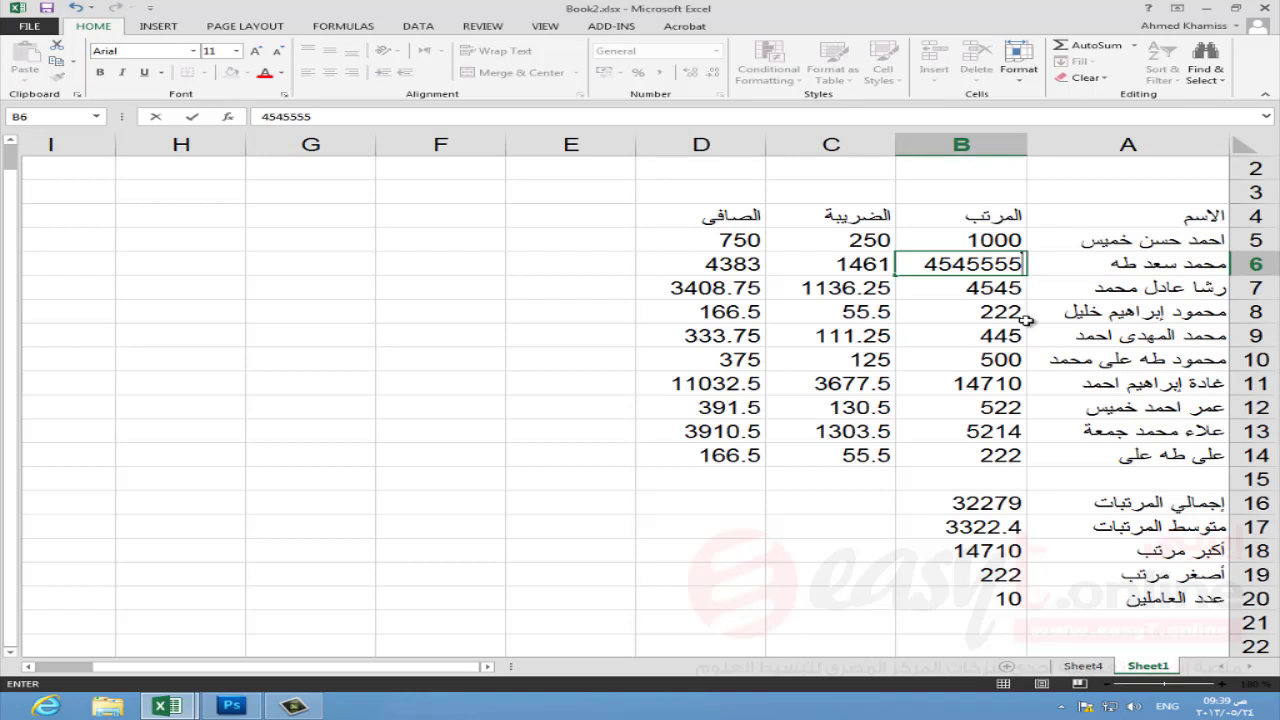
{"action": "key", "text": "Return"}
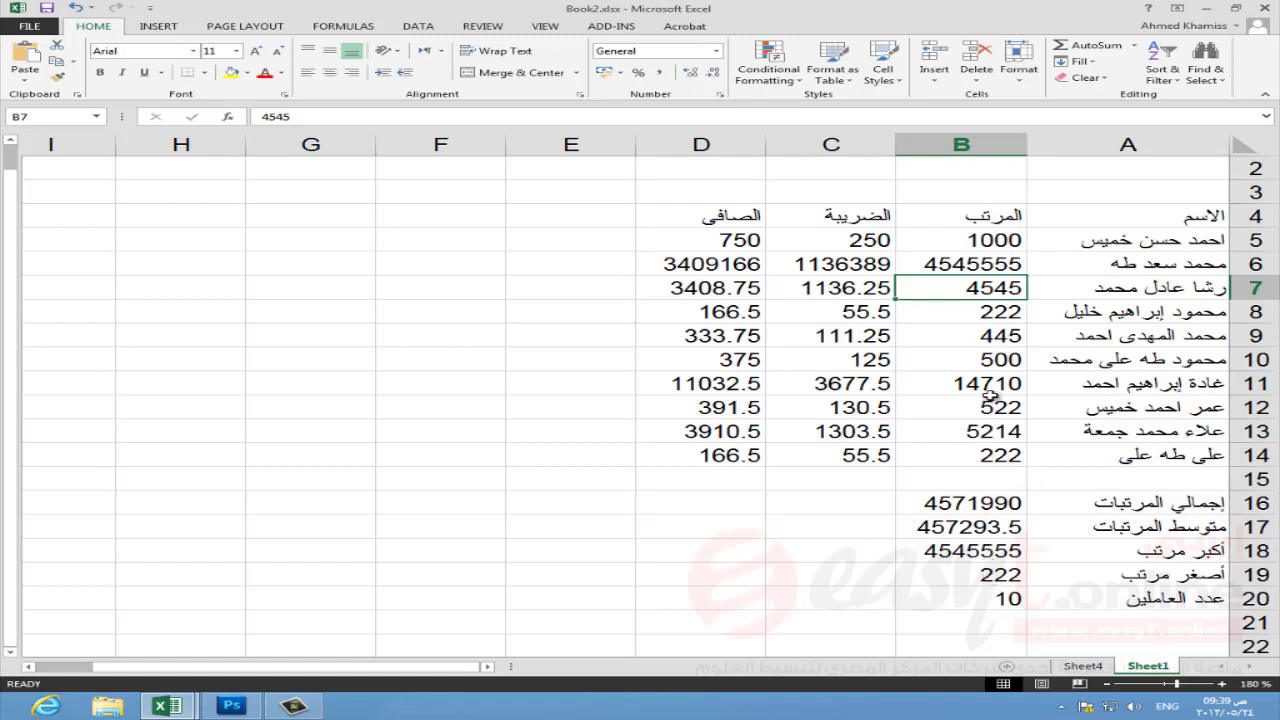
{"action": "left_click", "coordinate": [985, 363]}
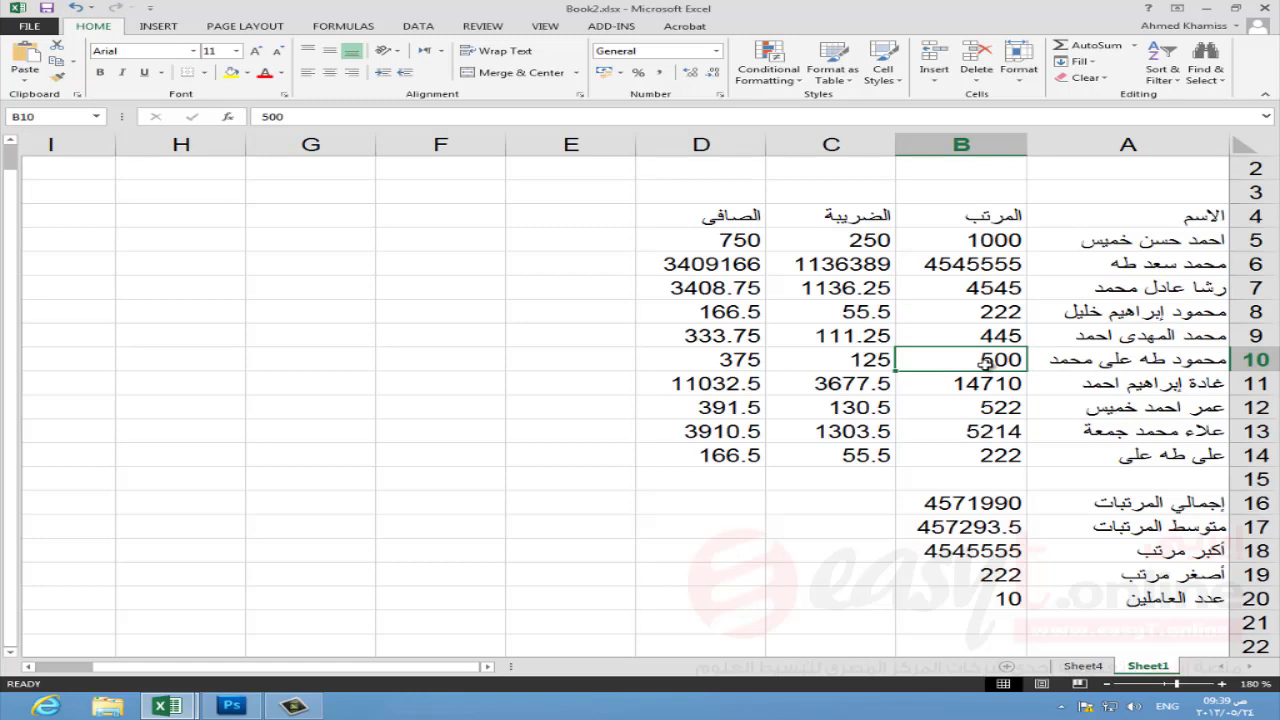
Step: Enter 5 as the B10 salary, then delete the total, average, max, min and count results in B16:B20
{"action": "type", "text": "5"}
{"action": "key", "text": "Return"}
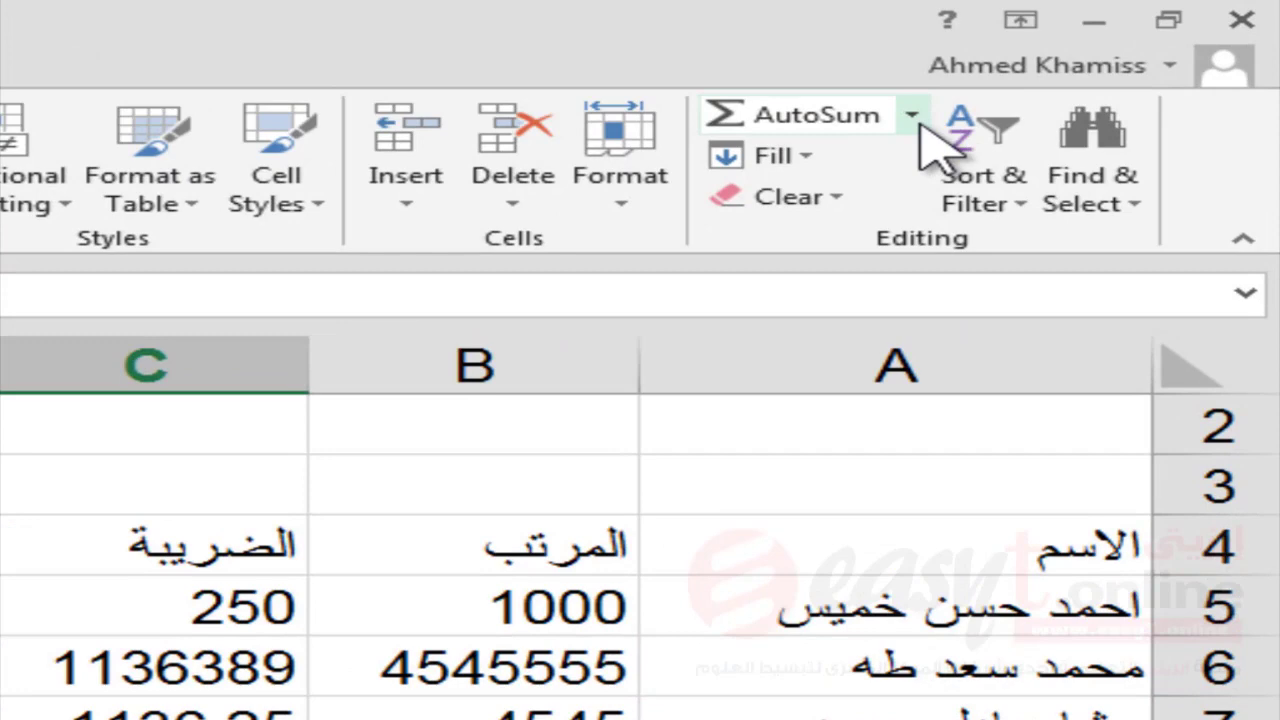
{"action": "left_click", "coordinate": [912, 117]}
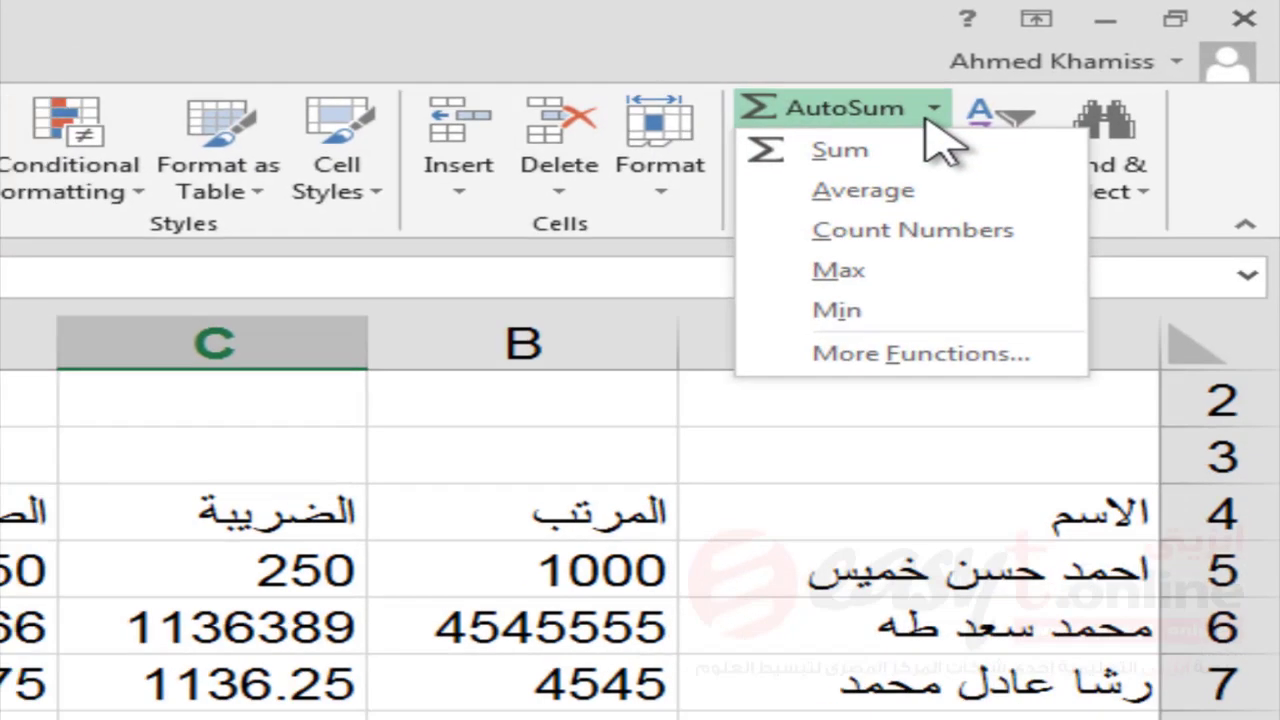
{"action": "key", "text": "Escape"}
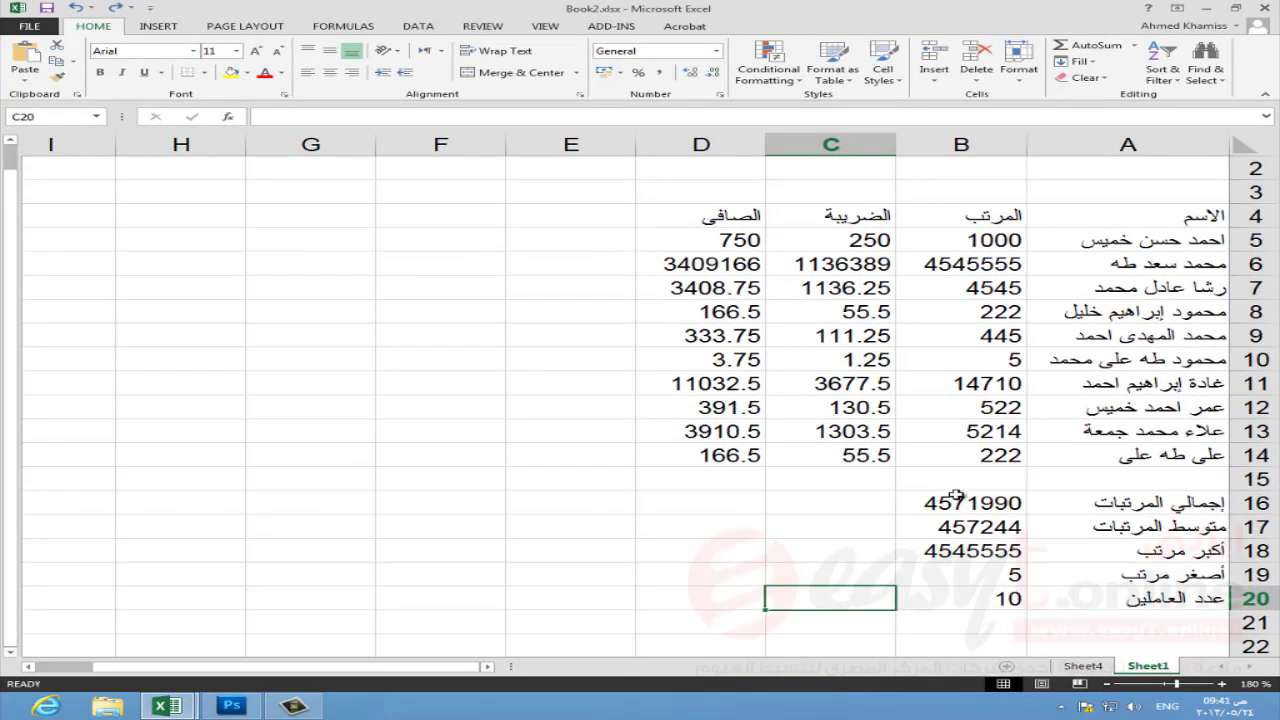
{"action": "left_click_drag", "start_coordinate": [957, 497], "coordinate": [969, 598]}
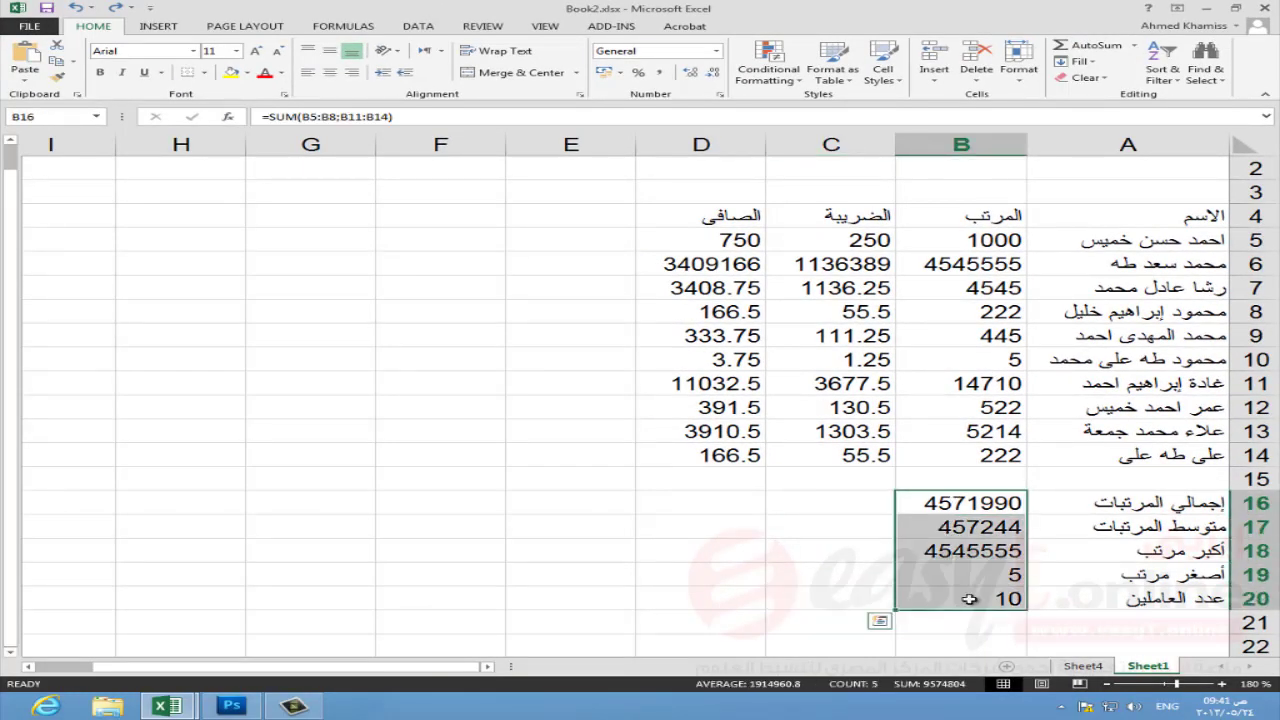
{"action": "key", "text": "Delete"}
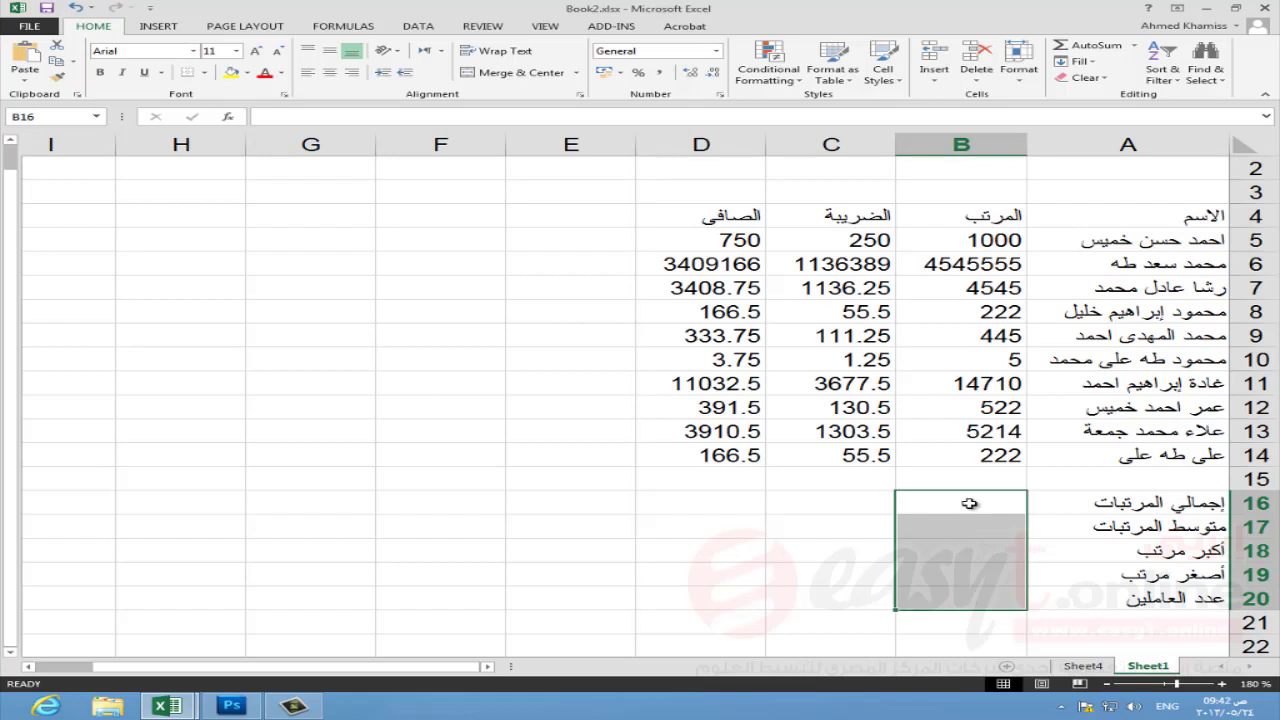
Step: Insert =SUM(B5:B14) in B16 via AutoSum, totalling the salaries to 4572440
{"action": "left_click", "coordinate": [969, 503]}
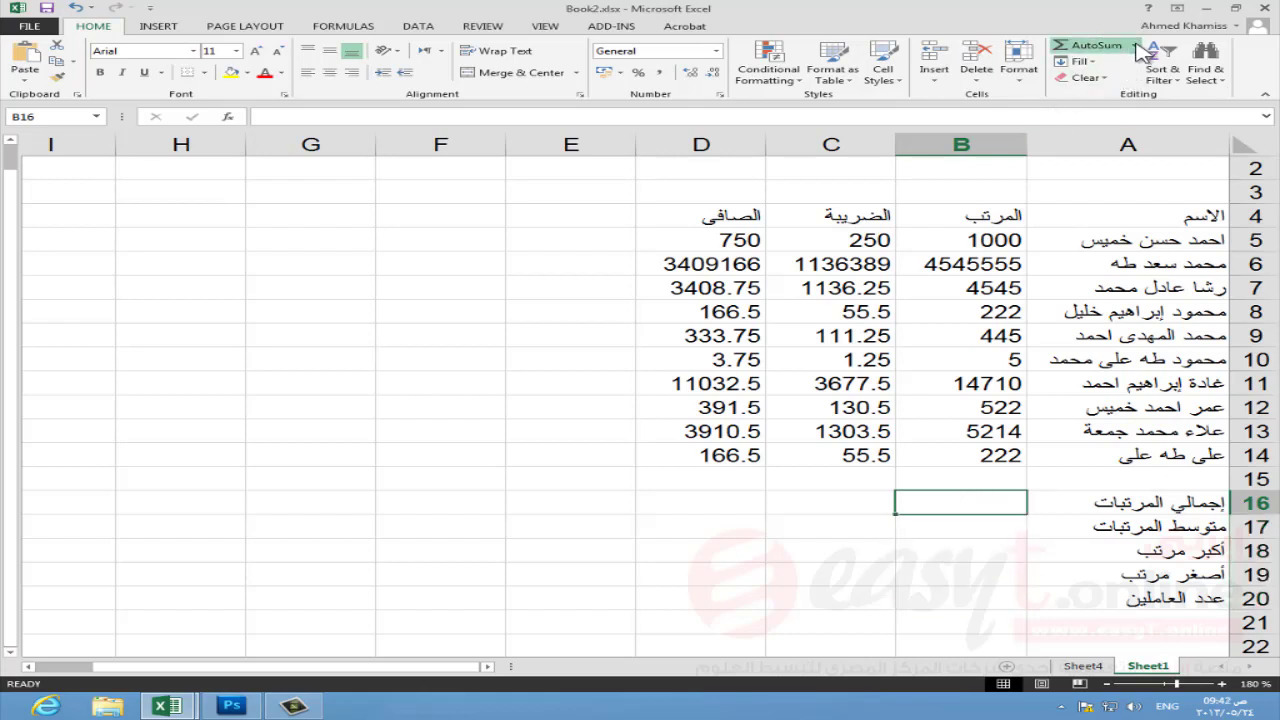
{"action": "left_click", "coordinate": [1140, 52]}
{"action": "left_click", "coordinate": [1090, 63]}
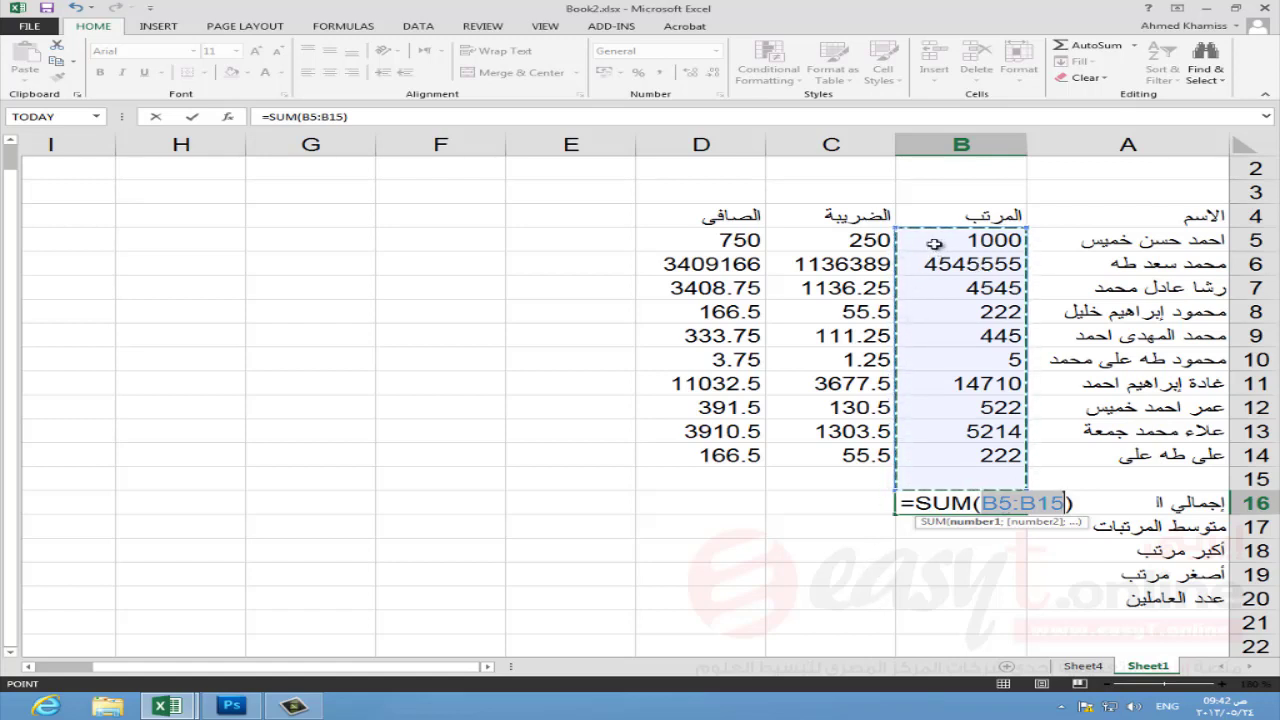
{"action": "left_click_drag", "start_coordinate": [931, 241], "coordinate": [973, 458]}
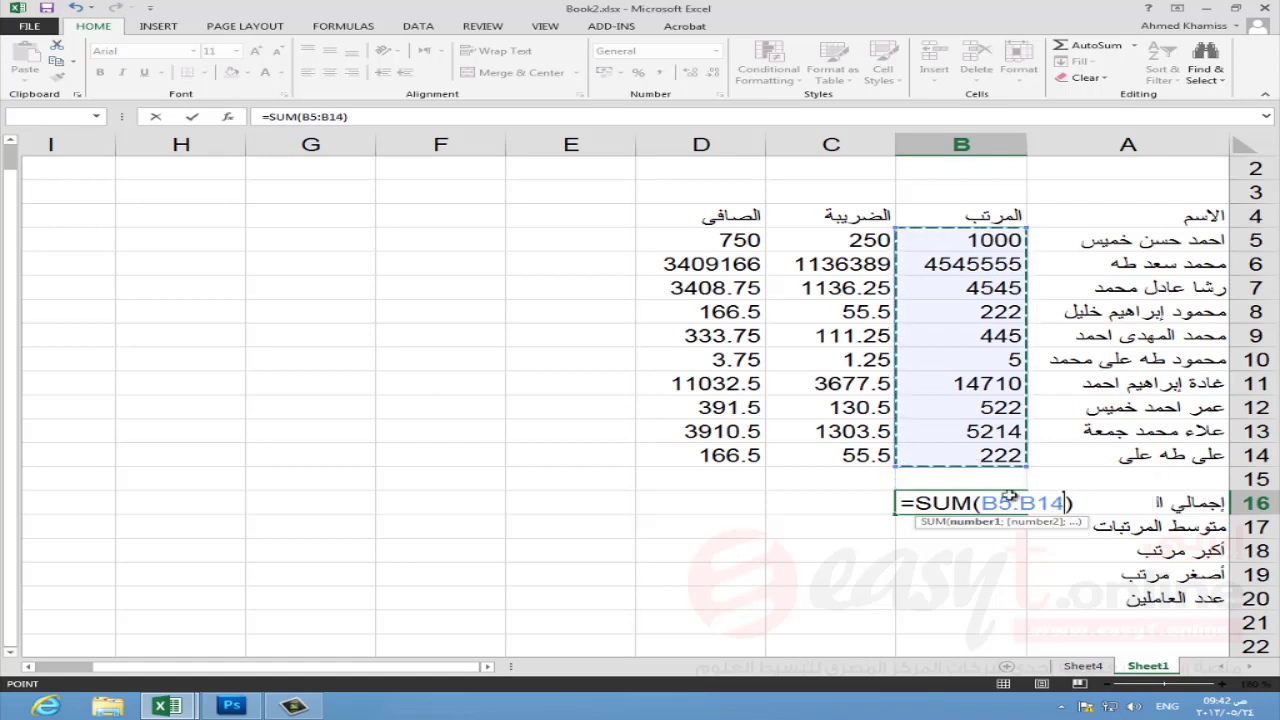
{"action": "key", "text": "Return"}
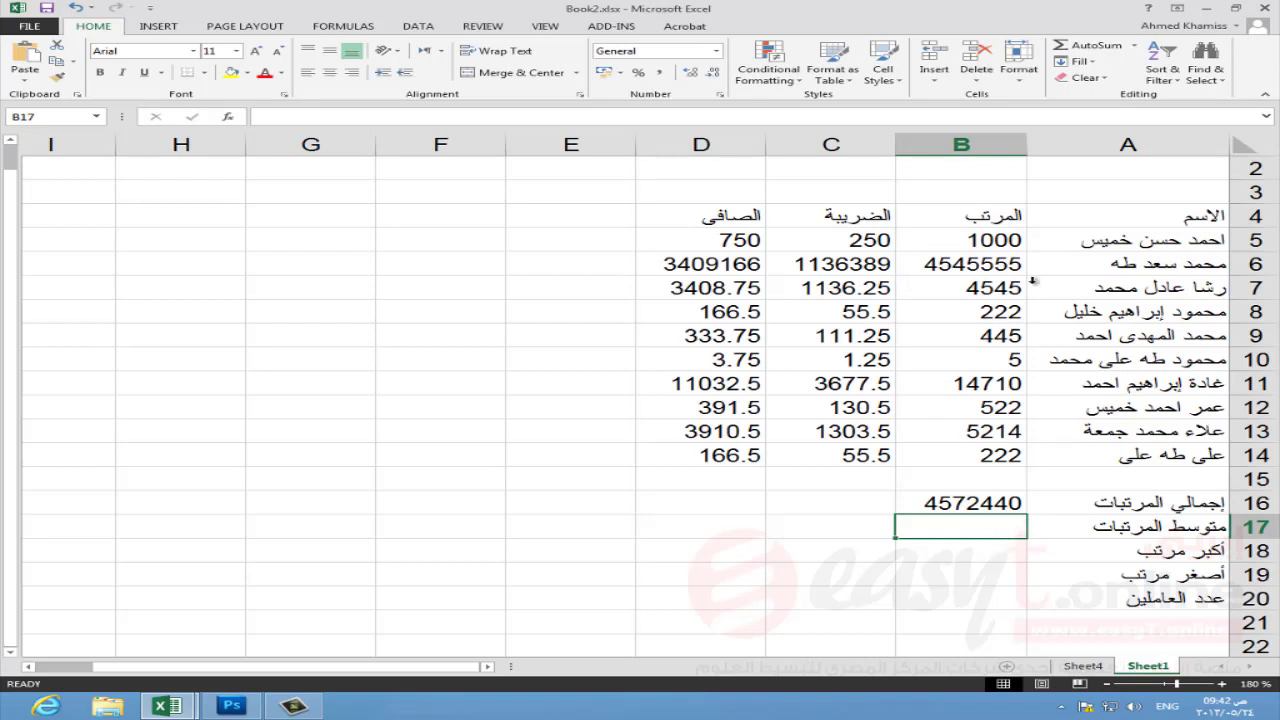
Step: Add an AutoSum AVERAGE formula over B5:B14 in B17, showing 457244
{"action": "left_click", "coordinate": [1134, 46]}
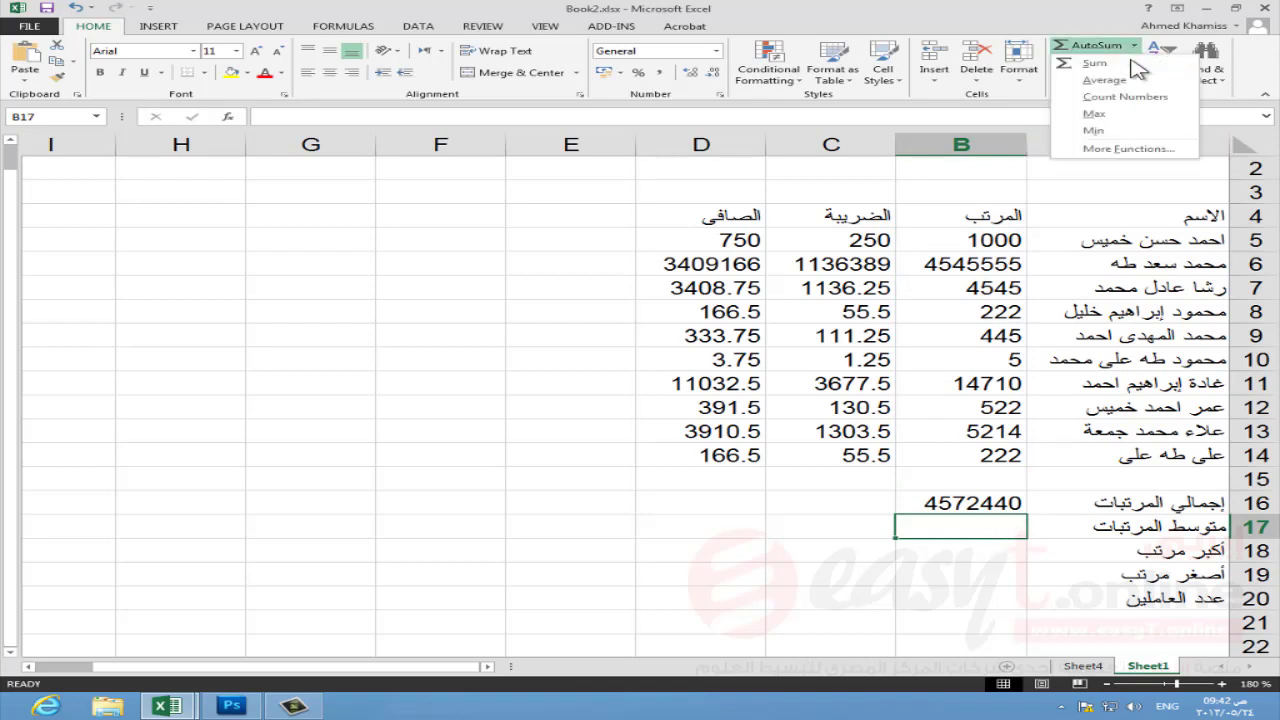
{"action": "left_click", "coordinate": [1104, 80]}
{"action": "left_click", "coordinate": [1010, 505]}
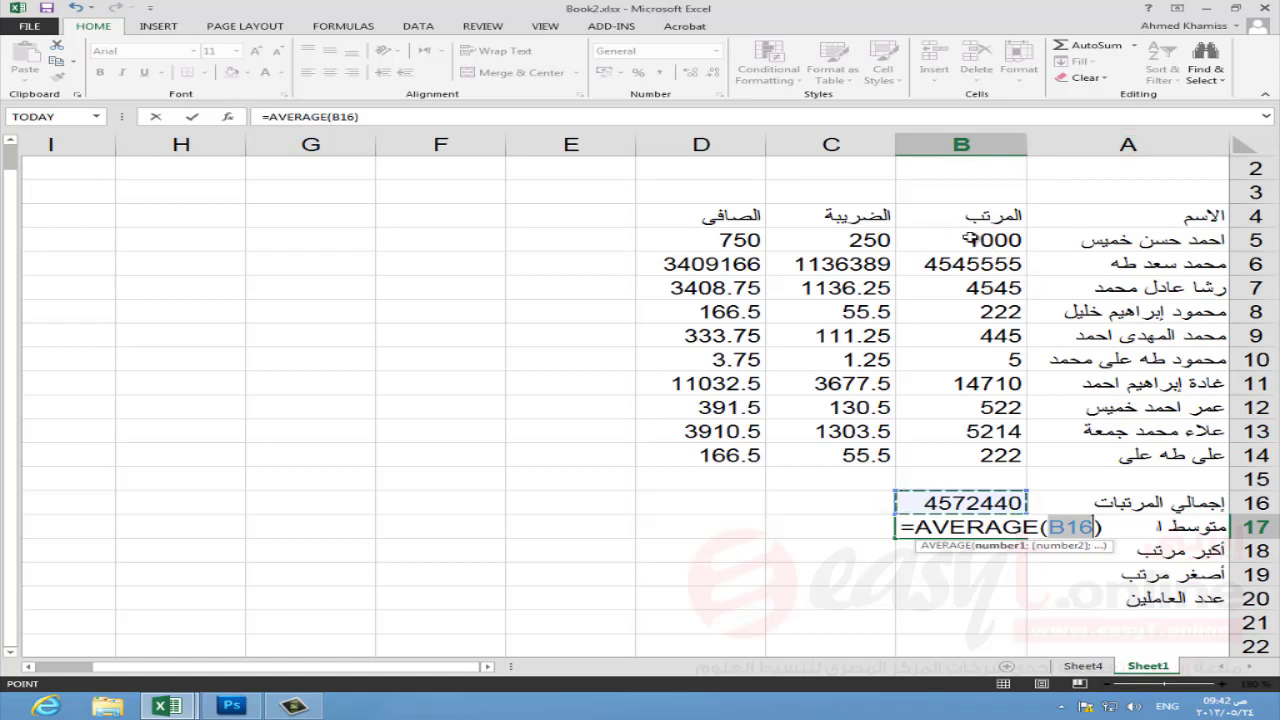
{"action": "left_click_drag", "start_coordinate": [968, 238], "coordinate": [983, 453]}
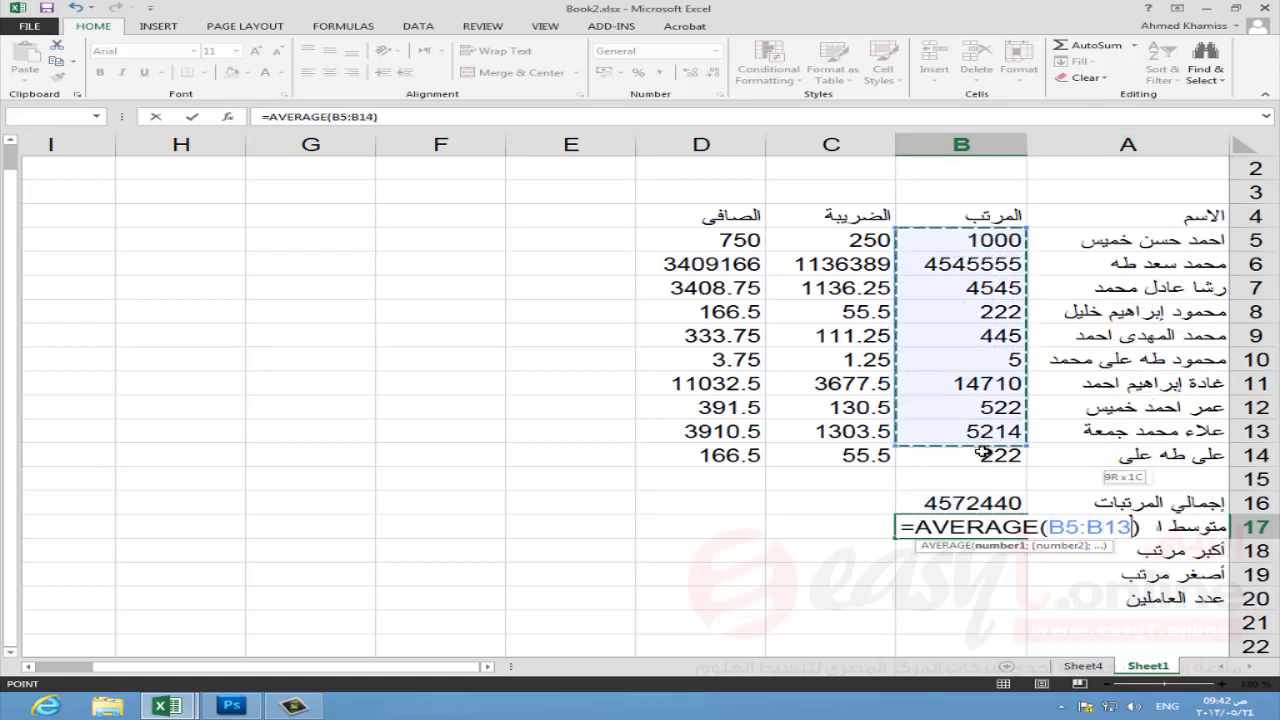
{"action": "key", "text": "Return"}
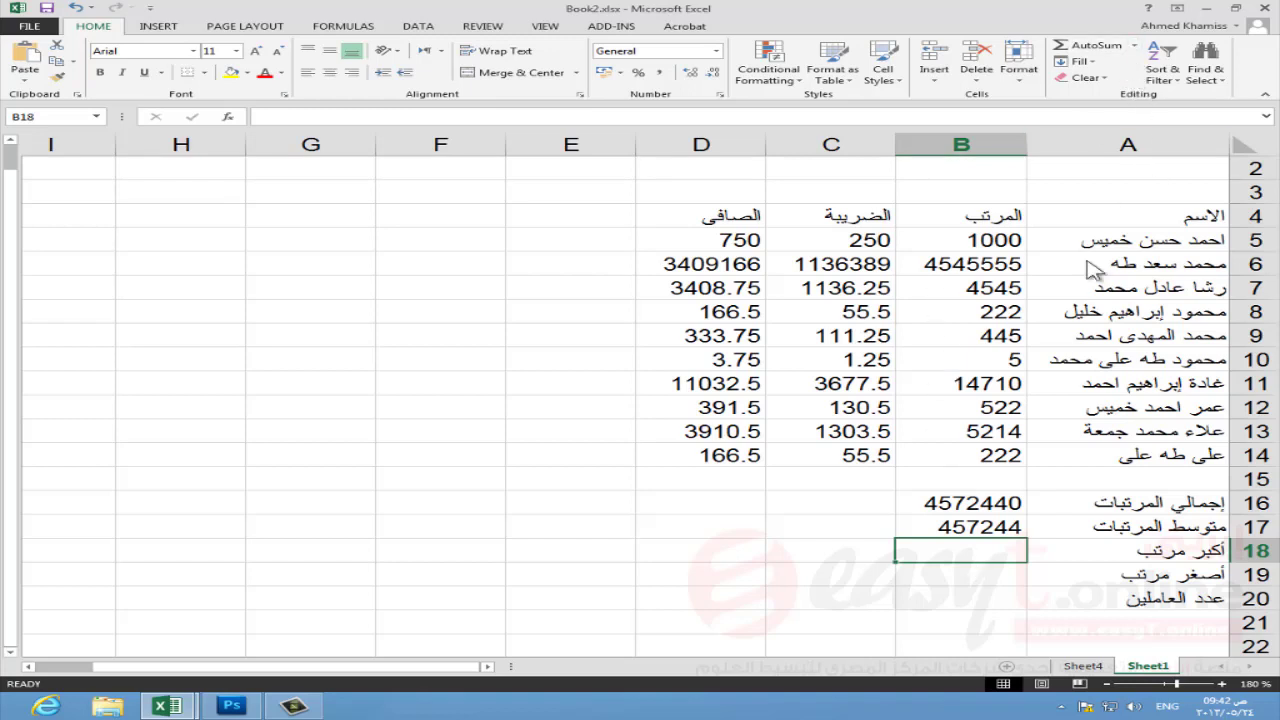
Step: Put a MAX formula over B5:B14 in B18, showing 4545555
{"action": "left_click", "coordinate": [1136, 46]}
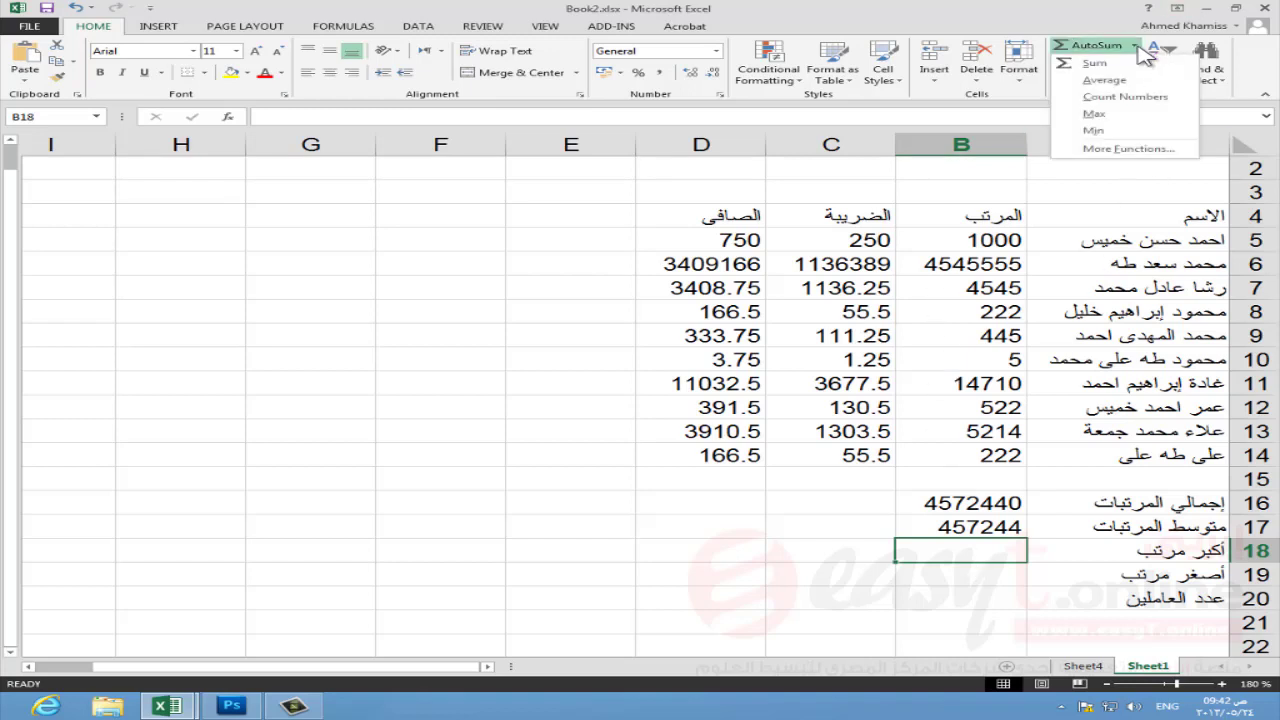
{"action": "left_click", "coordinate": [1094, 114]}
{"action": "left_click_drag", "start_coordinate": [962, 240], "coordinate": [990, 455]}
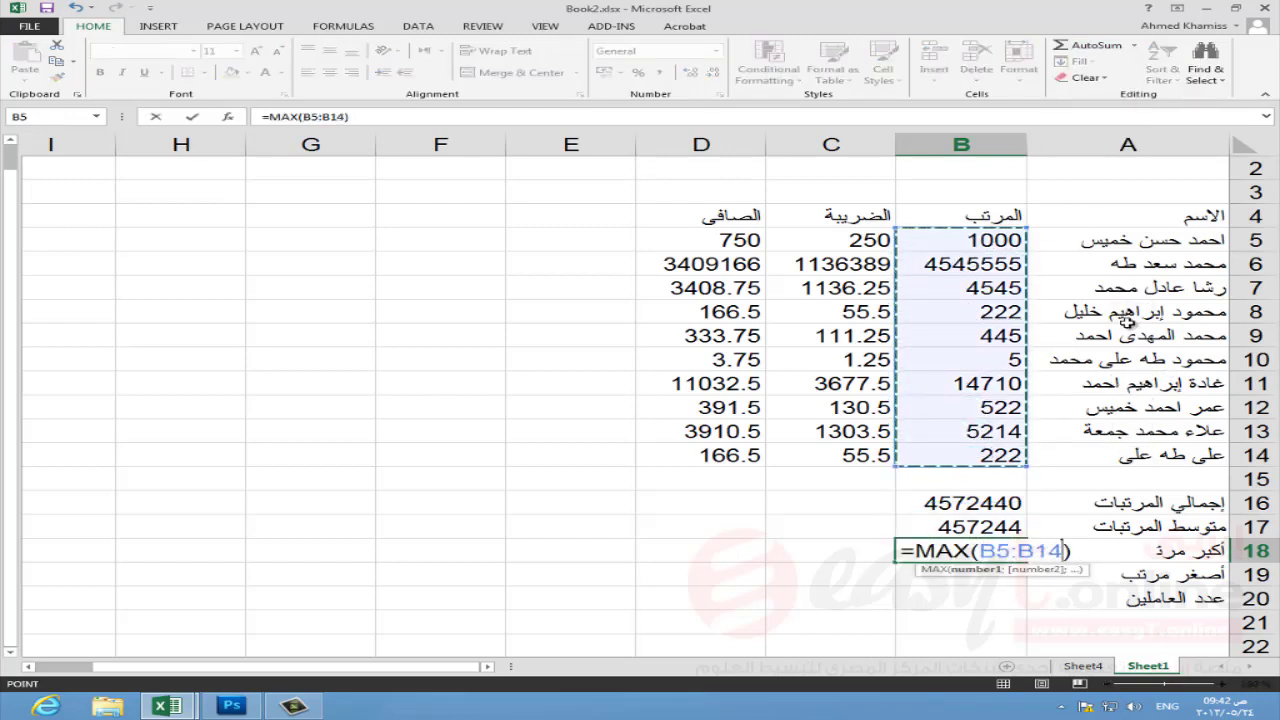
{"action": "key", "text": "Return"}
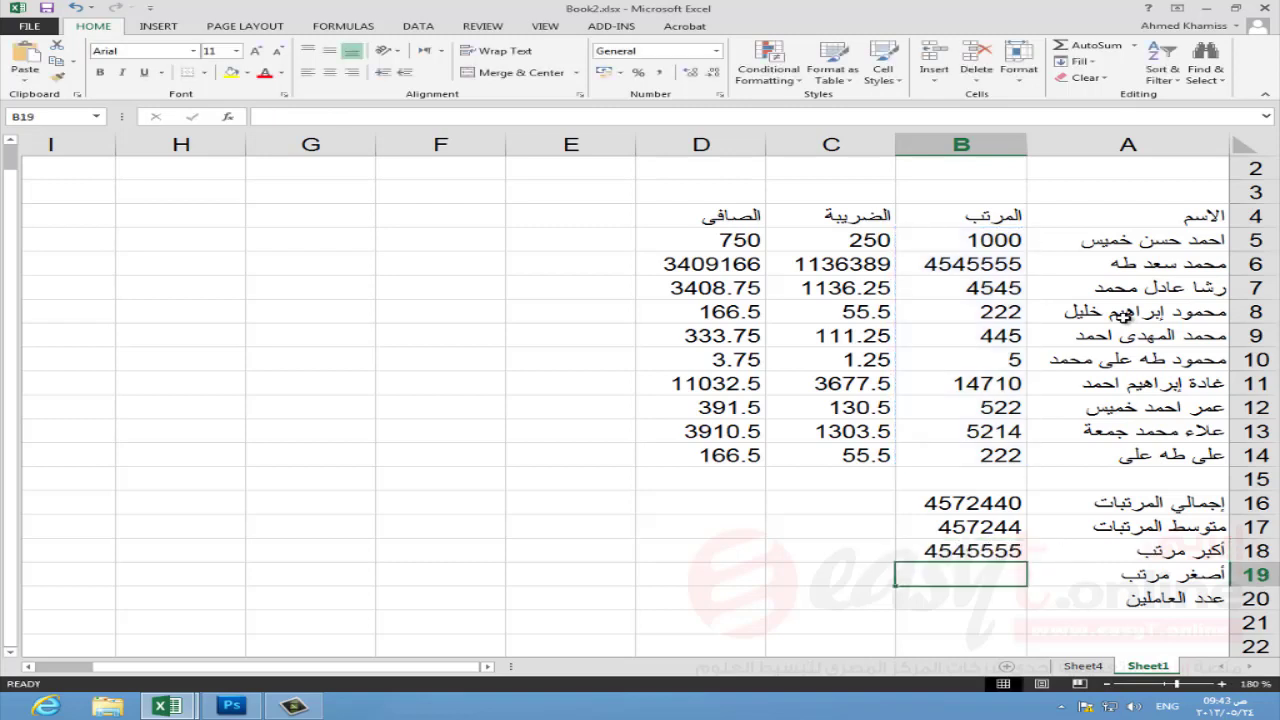
Step: Put a MIN formula over B5:B14 in B19, showing 5
{"action": "left_click", "coordinate": [1135, 46]}
{"action": "left_click", "coordinate": [1113, 140]}
{"action": "left_click_drag", "start_coordinate": [975, 240], "coordinate": [997, 447]}
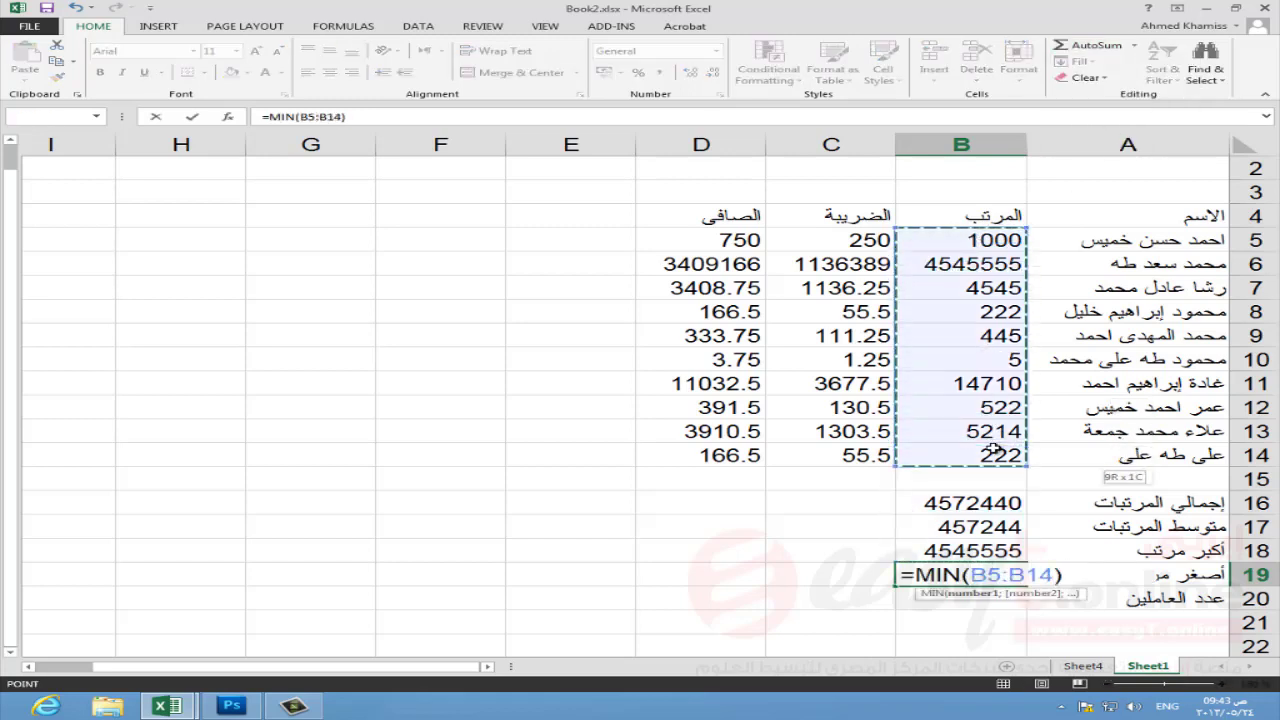
{"action": "key", "text": "Return"}
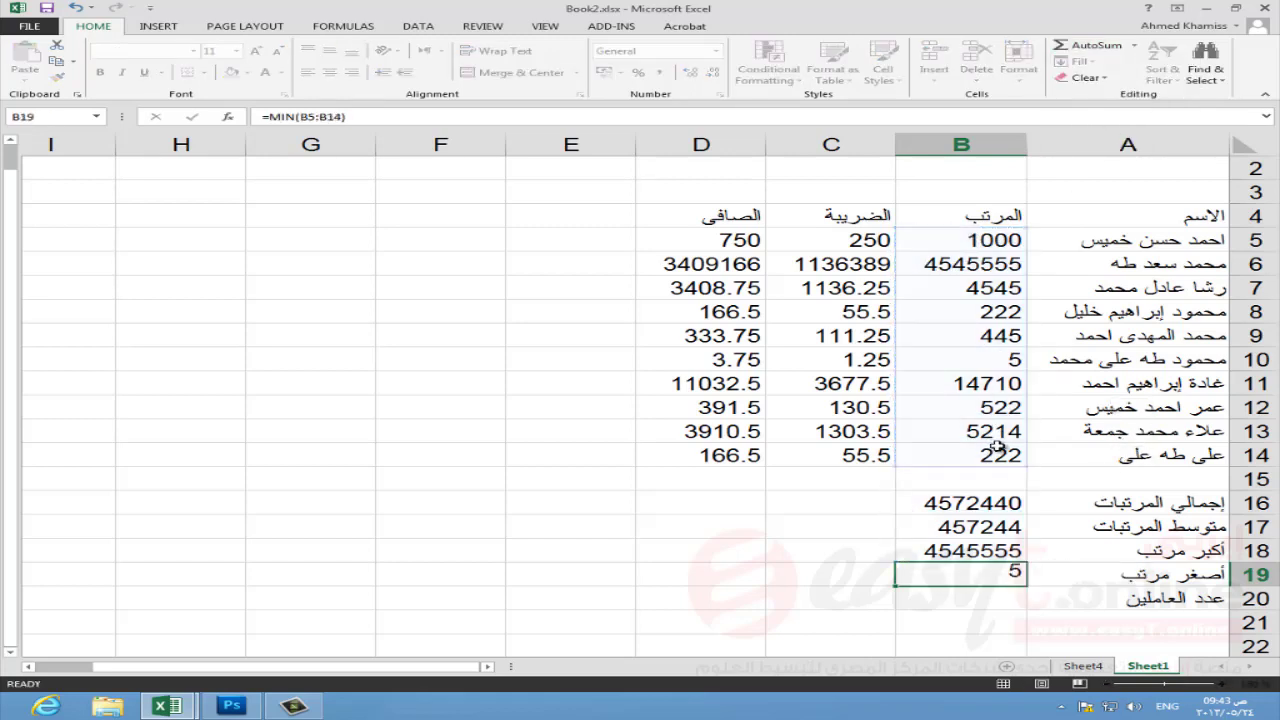
Step: Use AutoSum Count Numbers over B5:B14 in B20 for an employee count of 10
{"action": "left_click", "coordinate": [1135, 46]}
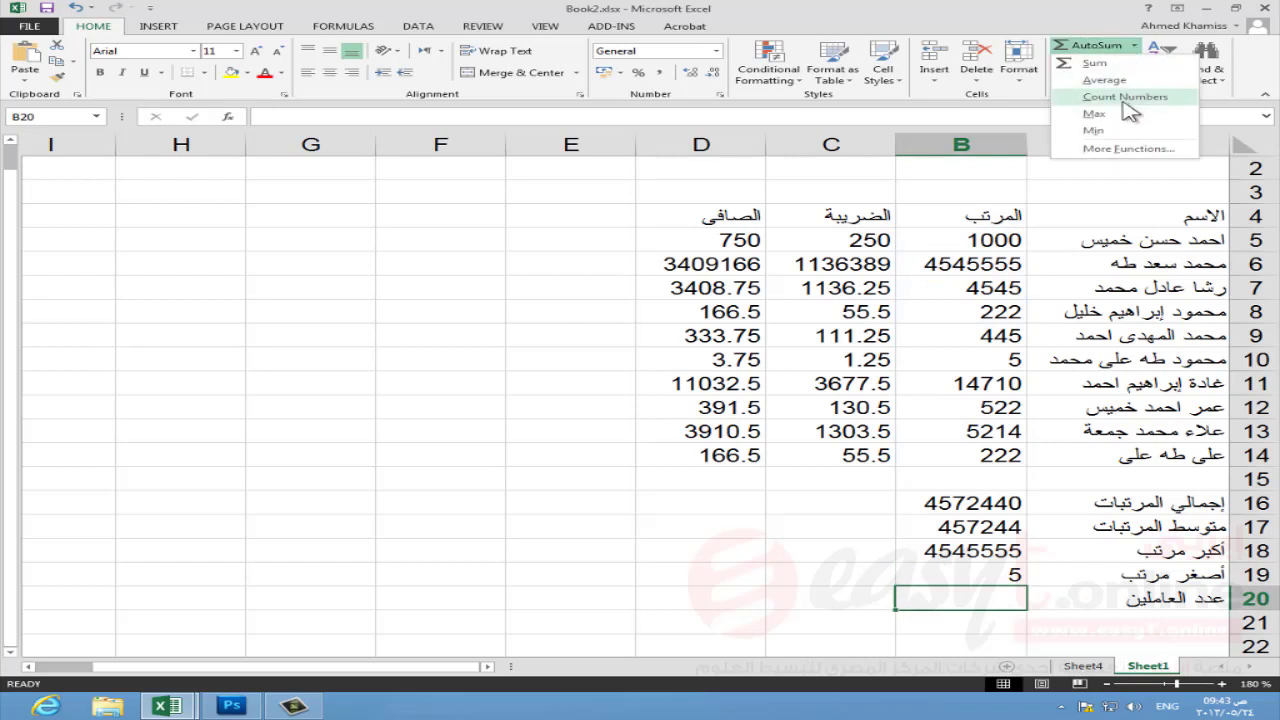
{"action": "left_click", "coordinate": [1123, 101]}
{"action": "left_click_drag", "start_coordinate": [960, 240], "coordinate": [995, 455]}
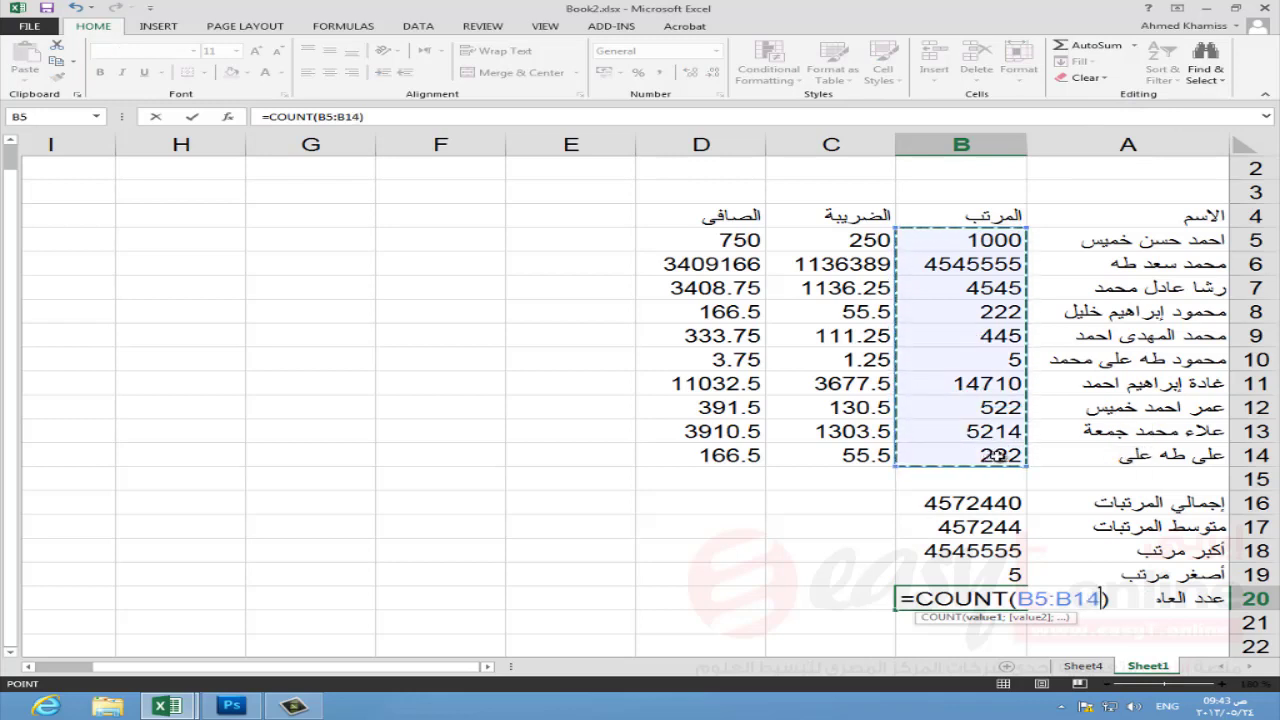
{"action": "key", "text": "Return"}
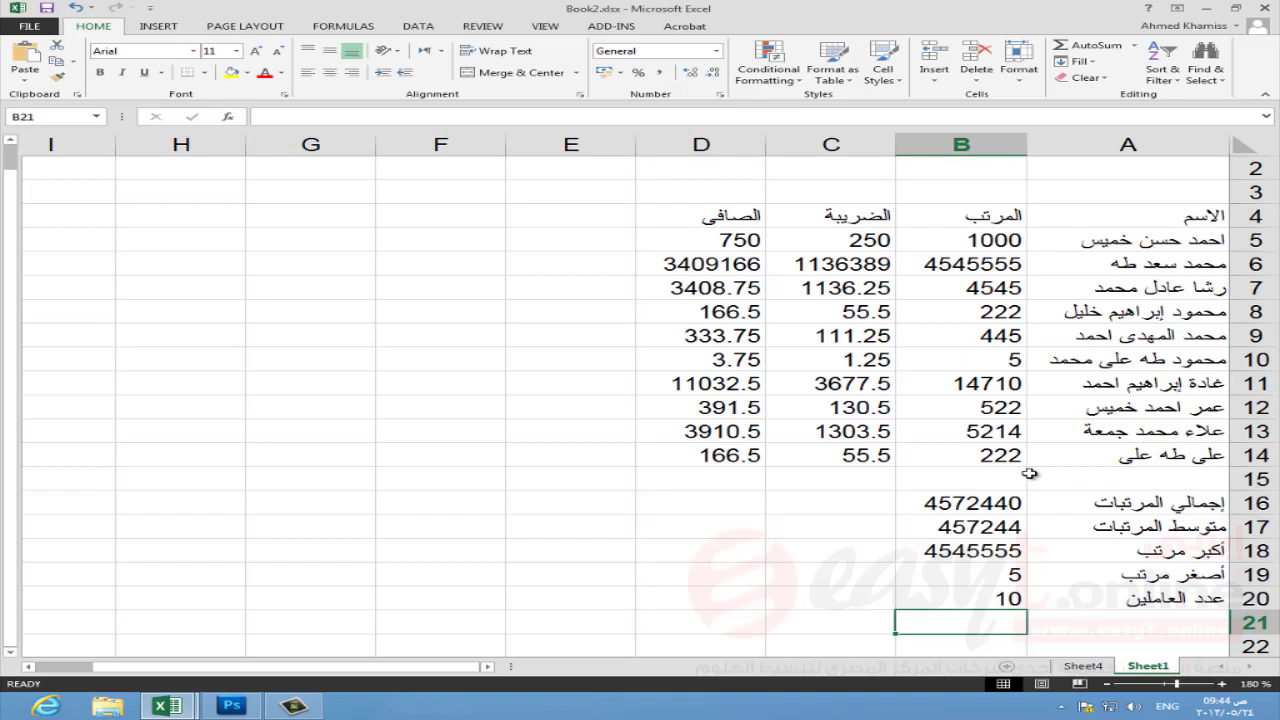
Step: Clear the values in C5:D14, keeping the الضريبة and الصافى headers
{"action": "mouse_move", "coordinate": [848, 240]}
{"action": "left_mouse_down"}
{"action": "mouse_move", "coordinate": [690, 258]}
{"action": "mouse_move", "coordinate": [703, 458]}
{"action": "left_mouse_up"}
{"action": "key", "text": "Delete"}
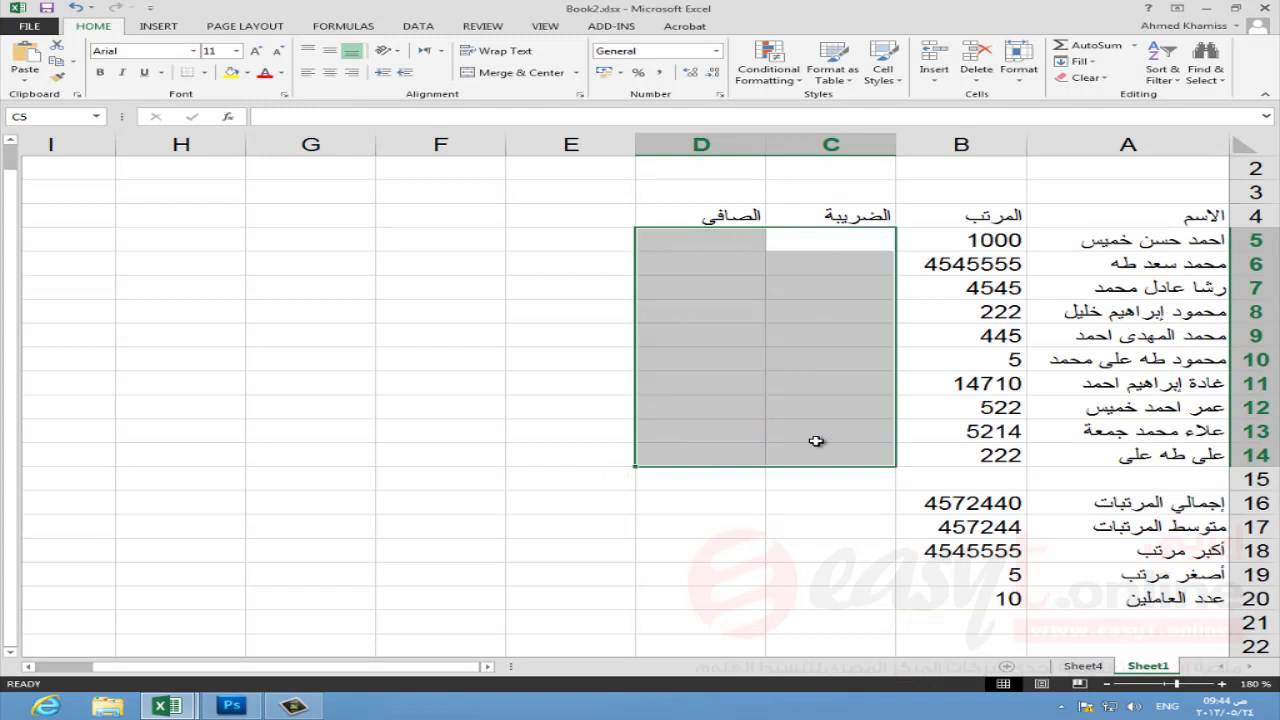
{"action": "left_click", "coordinate": [826, 245]}
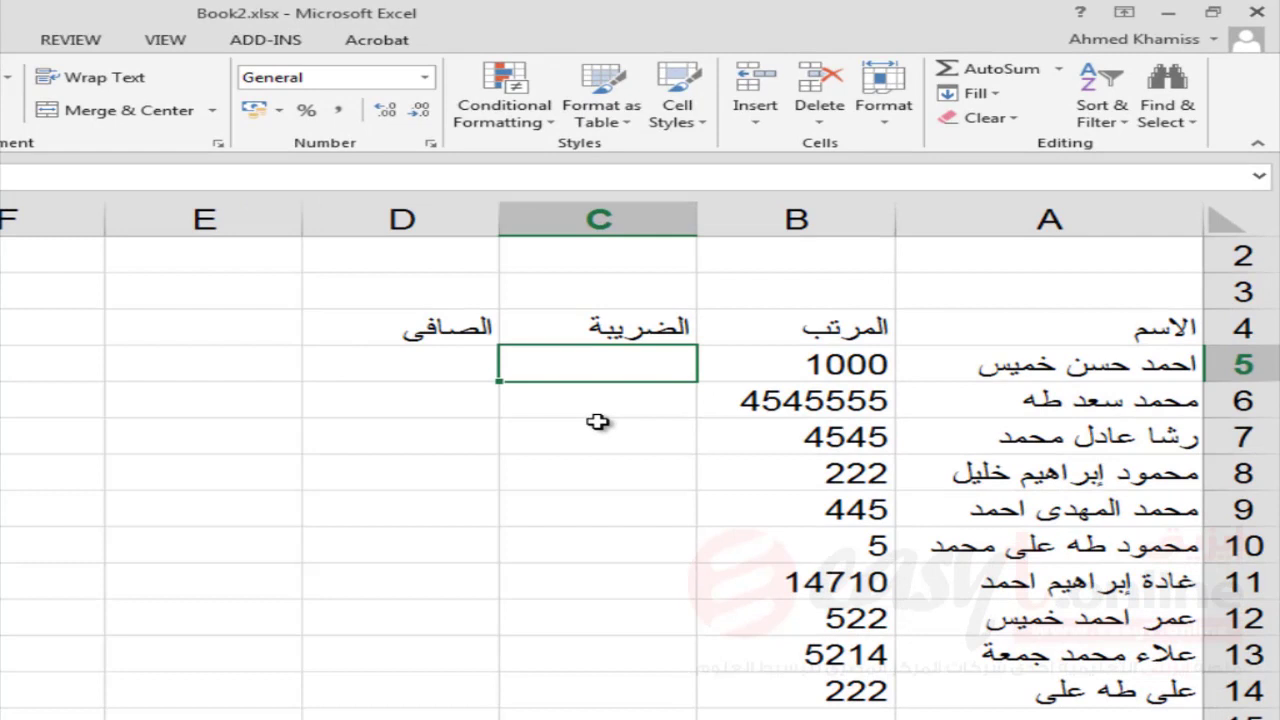
Step: Type the tax formula =if(b5<=100;b5*20%;b5*30%) into C5
{"action": "type", "text": "="}
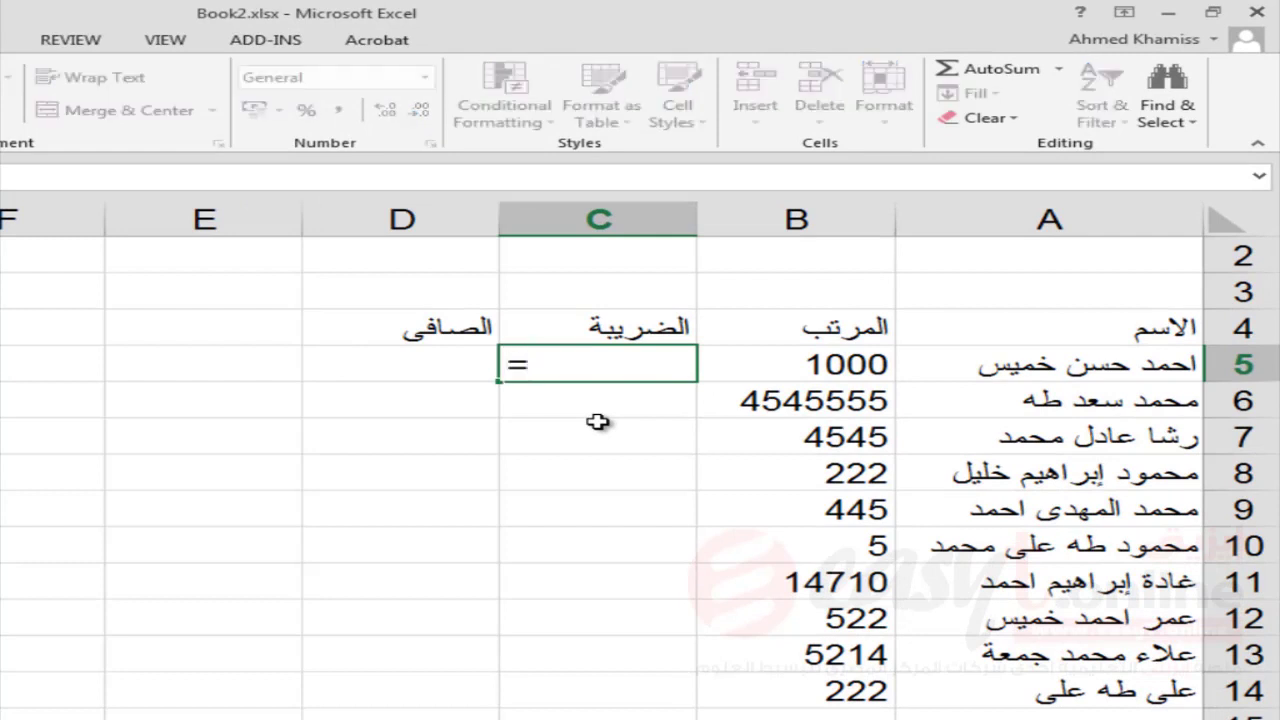
{"action": "type", "text": "if"}
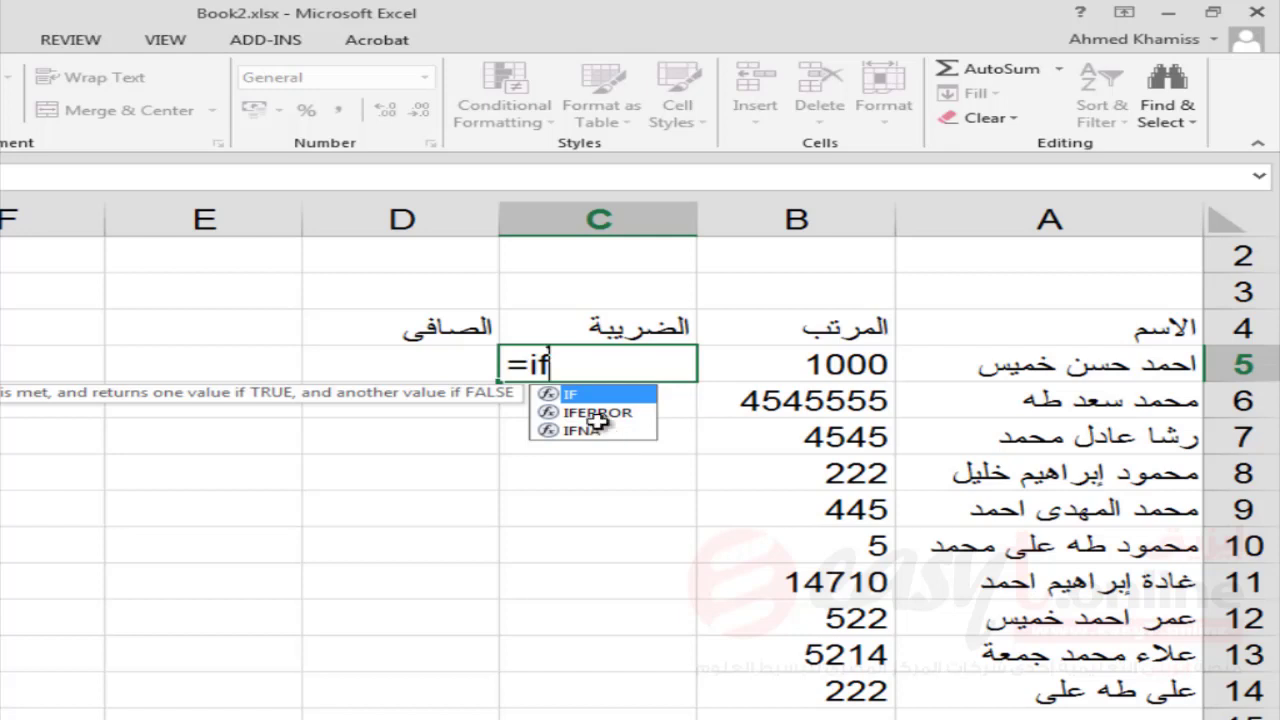
{"action": "type", "text": "("}
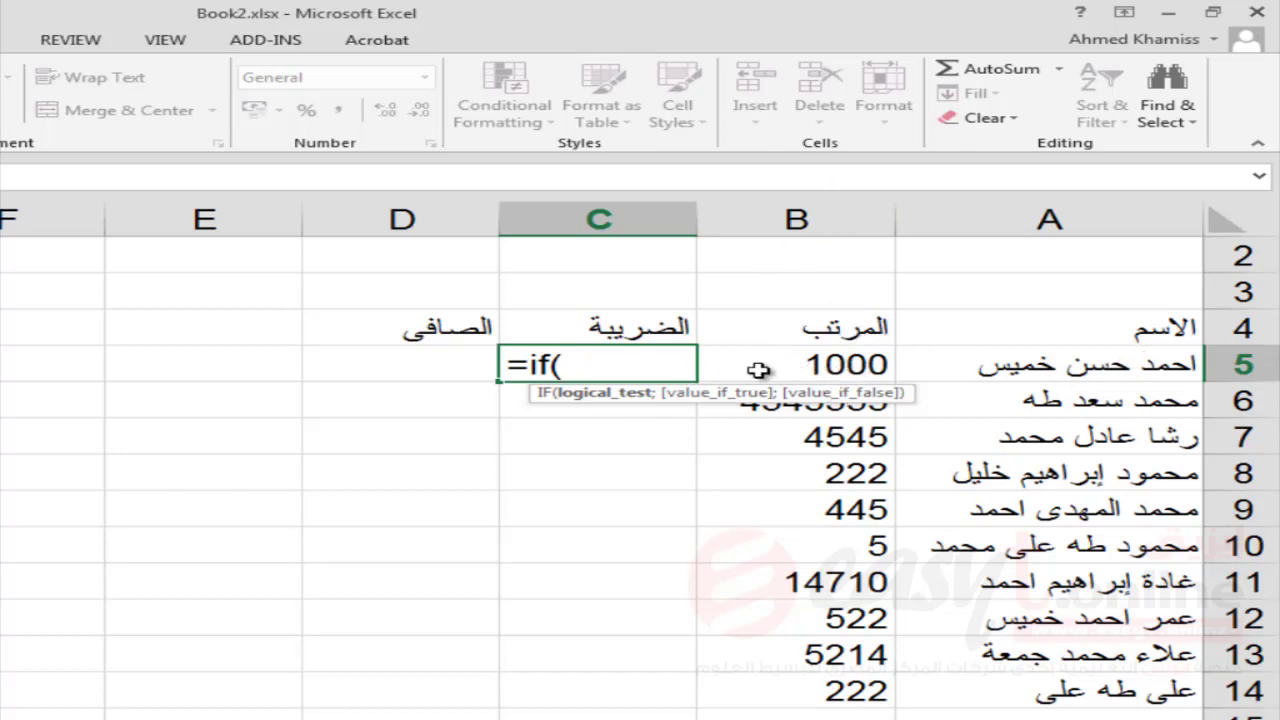
{"action": "type", "text": "b5"}
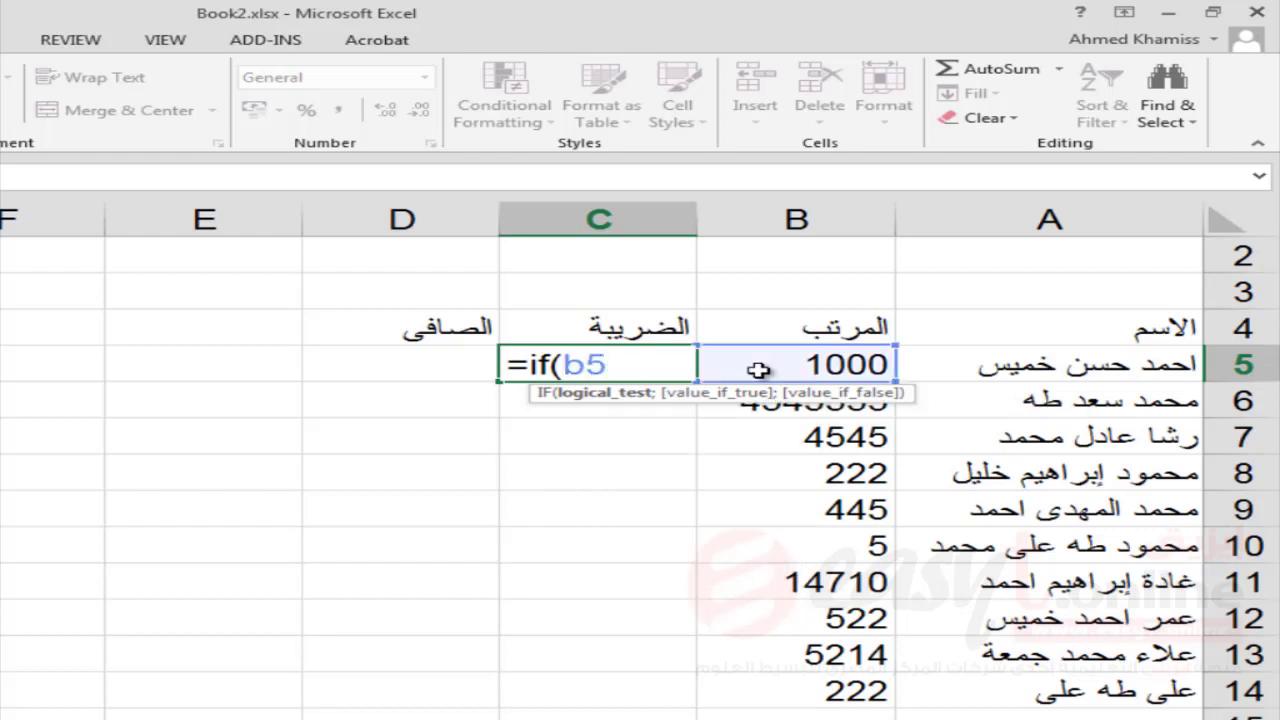
{"action": "type", "text": "<="}
{"action": "type", "text": "100"}
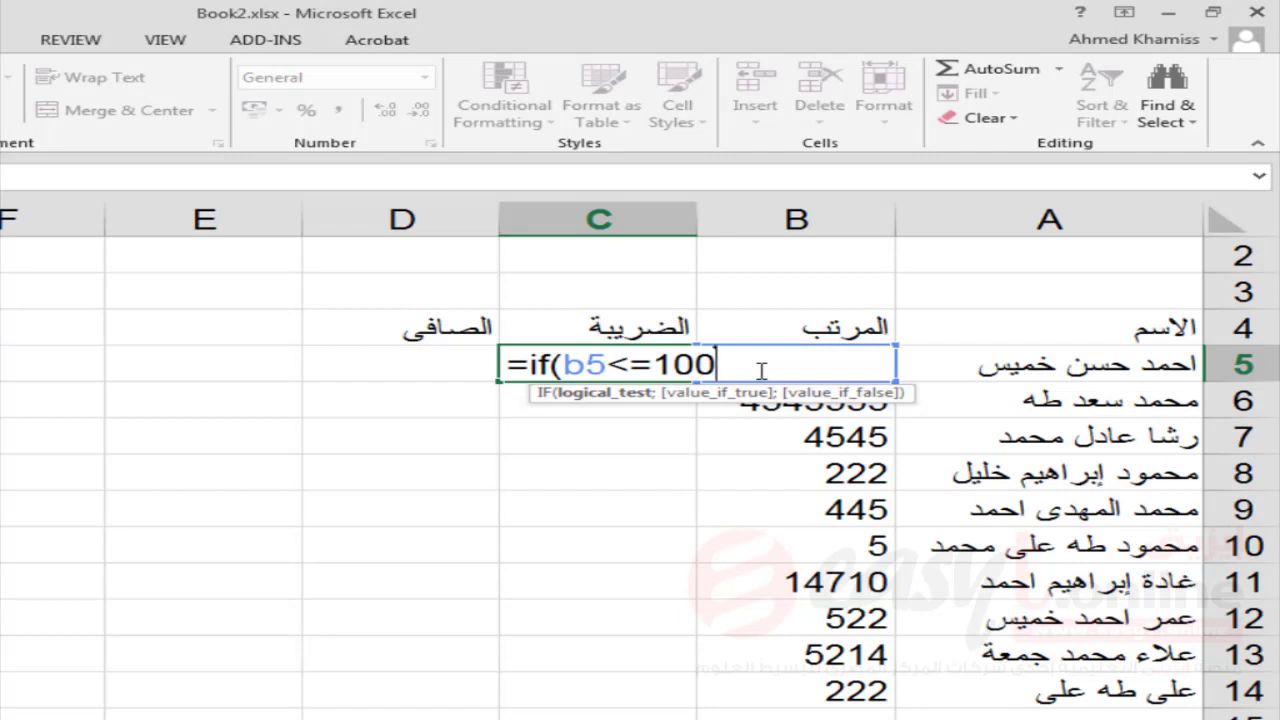
{"action": "type", "text": ";"}
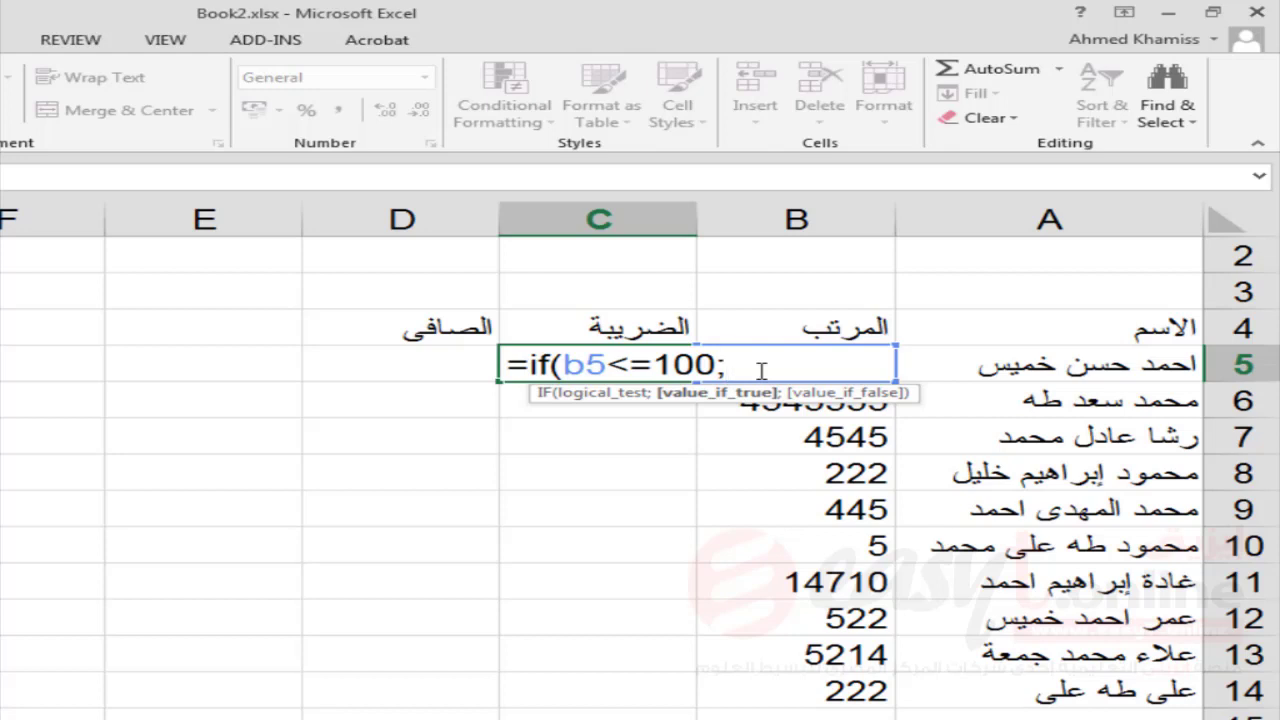
{"action": "type", "text": "b"}
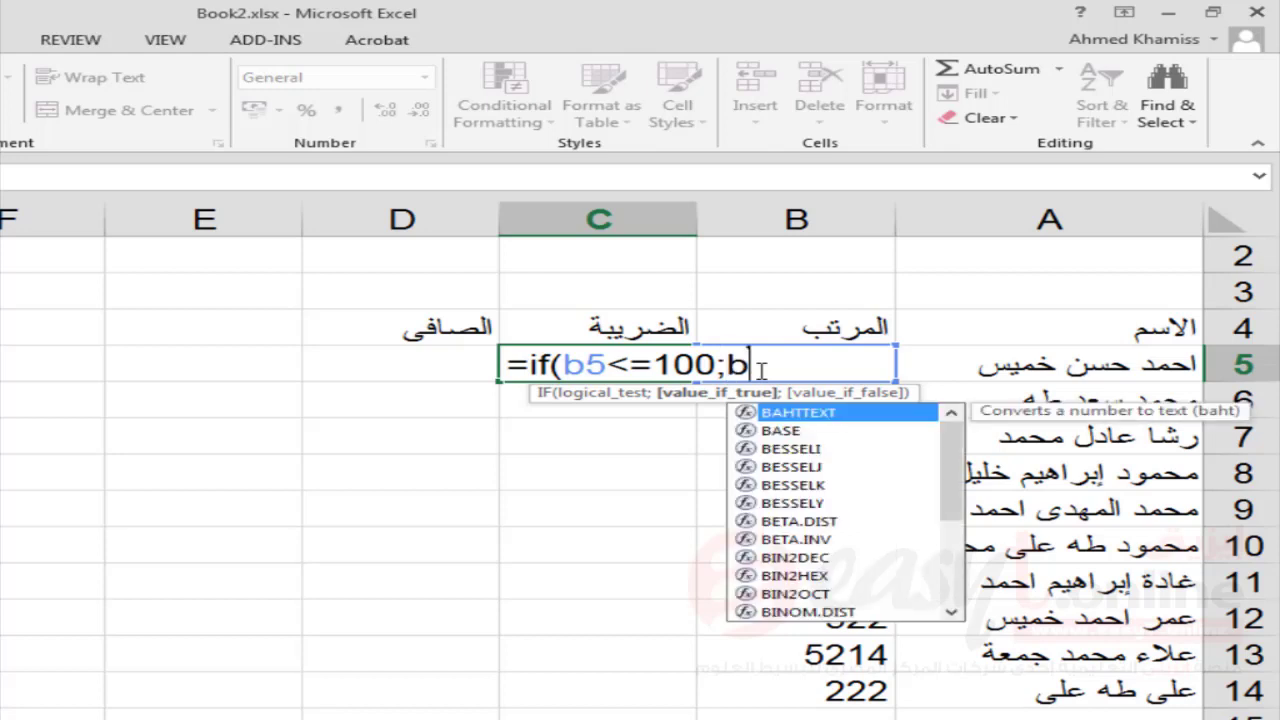
{"action": "type", "text": "5"}
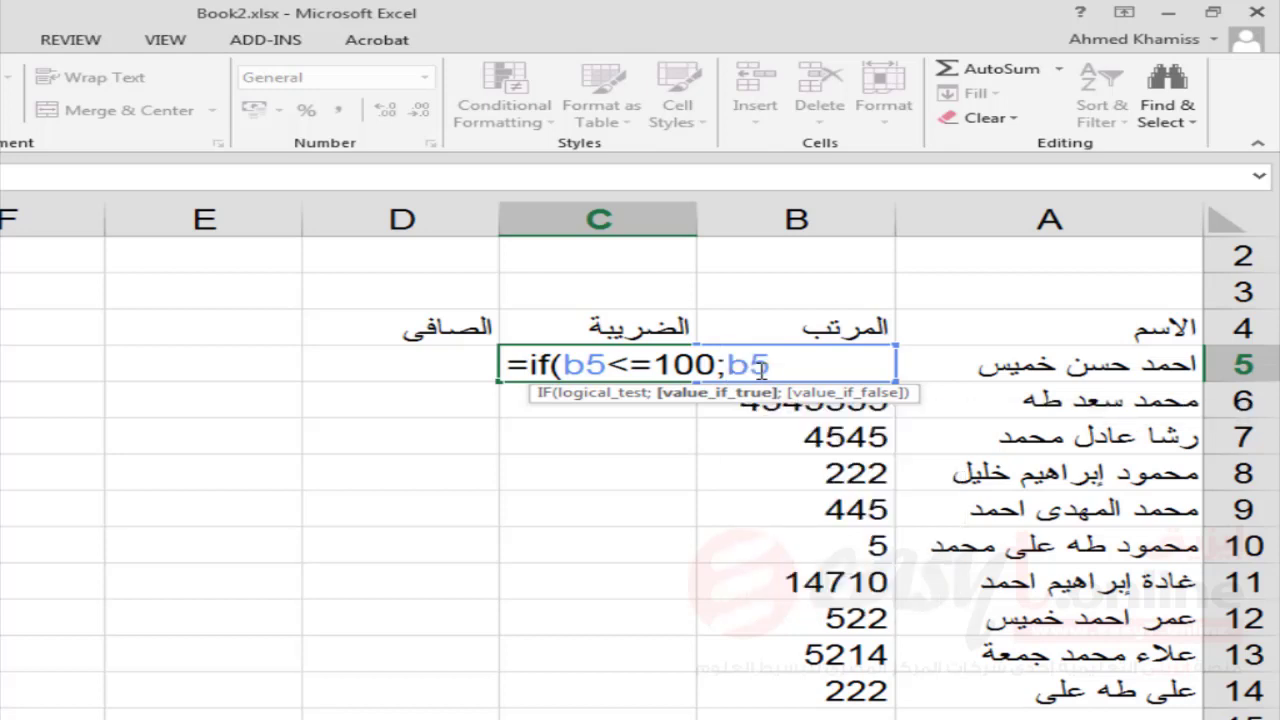
{"action": "type", "text": "*"}
{"action": "type", "text": "20"}
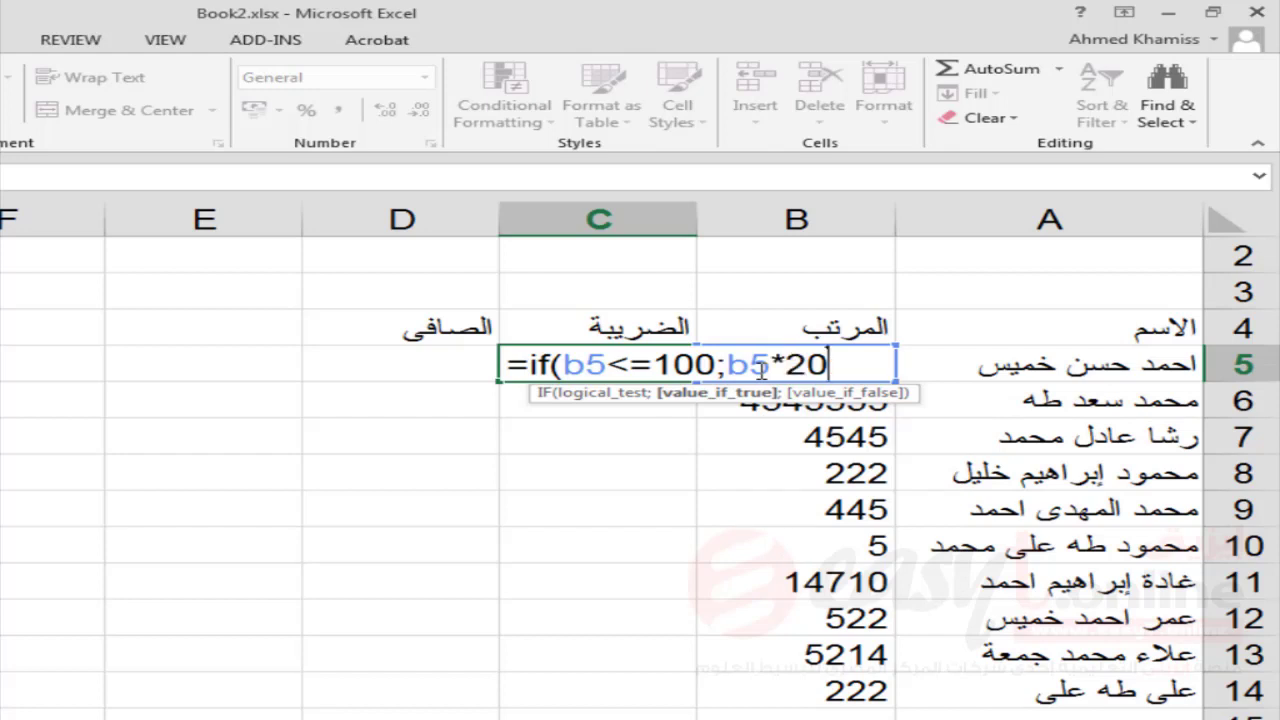
{"action": "type", "text": "%"}
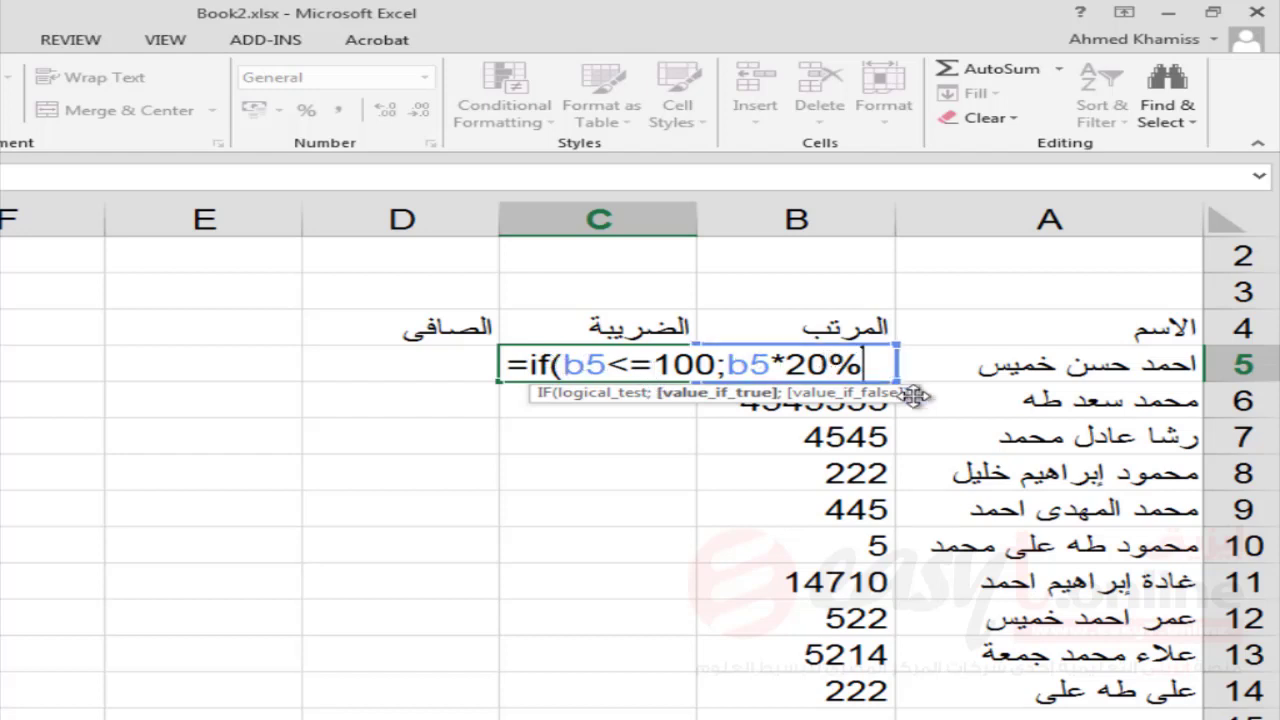
{"action": "type", "text": ";"}
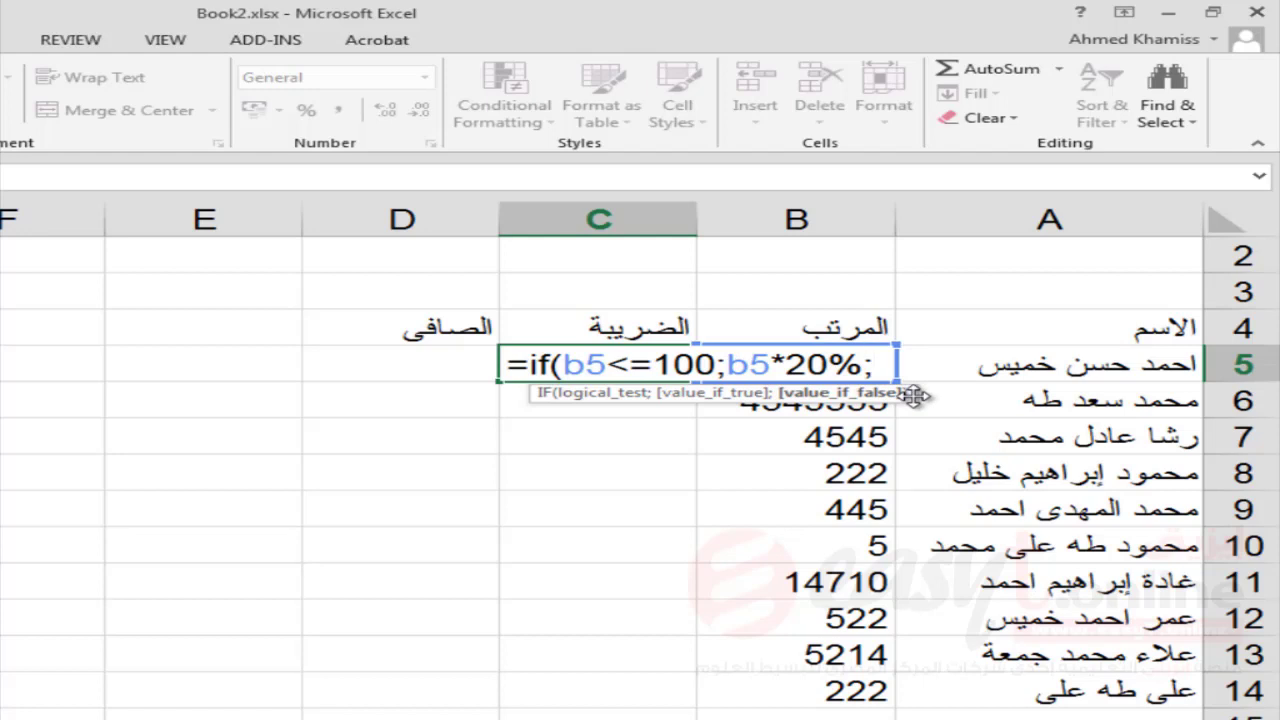
{"action": "type", "text": "b"}
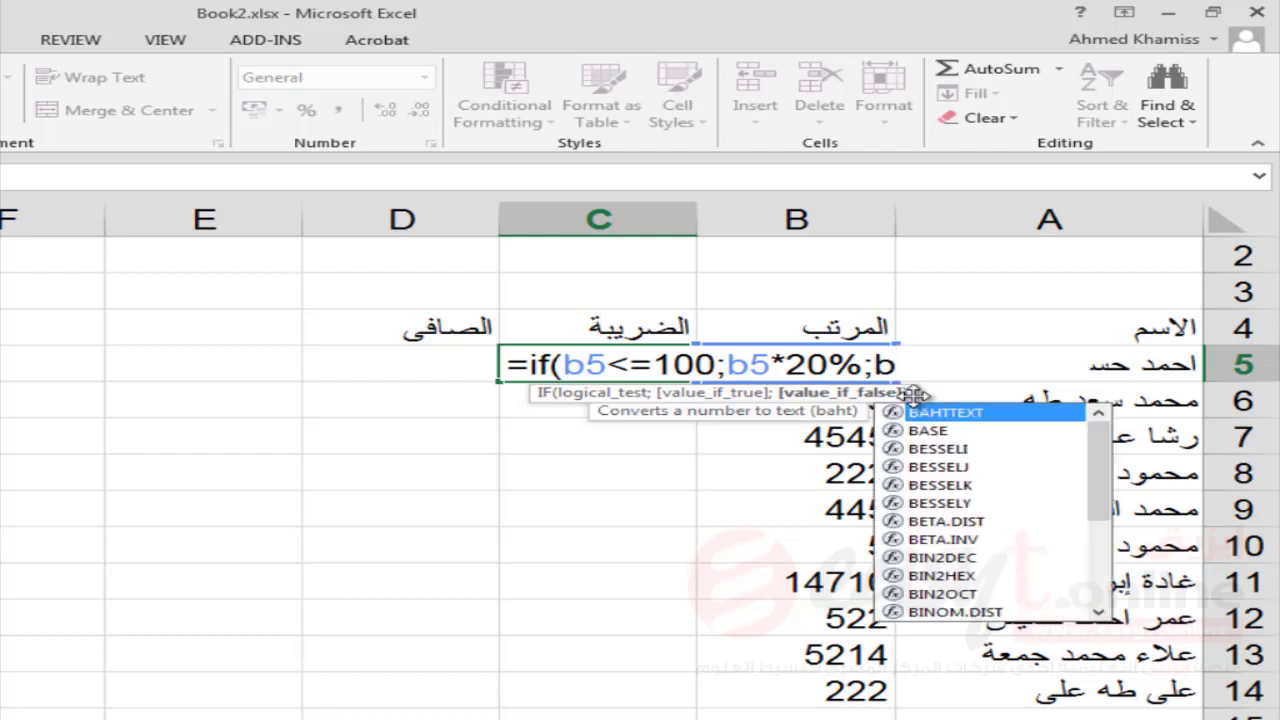
{"action": "type", "text": "5"}
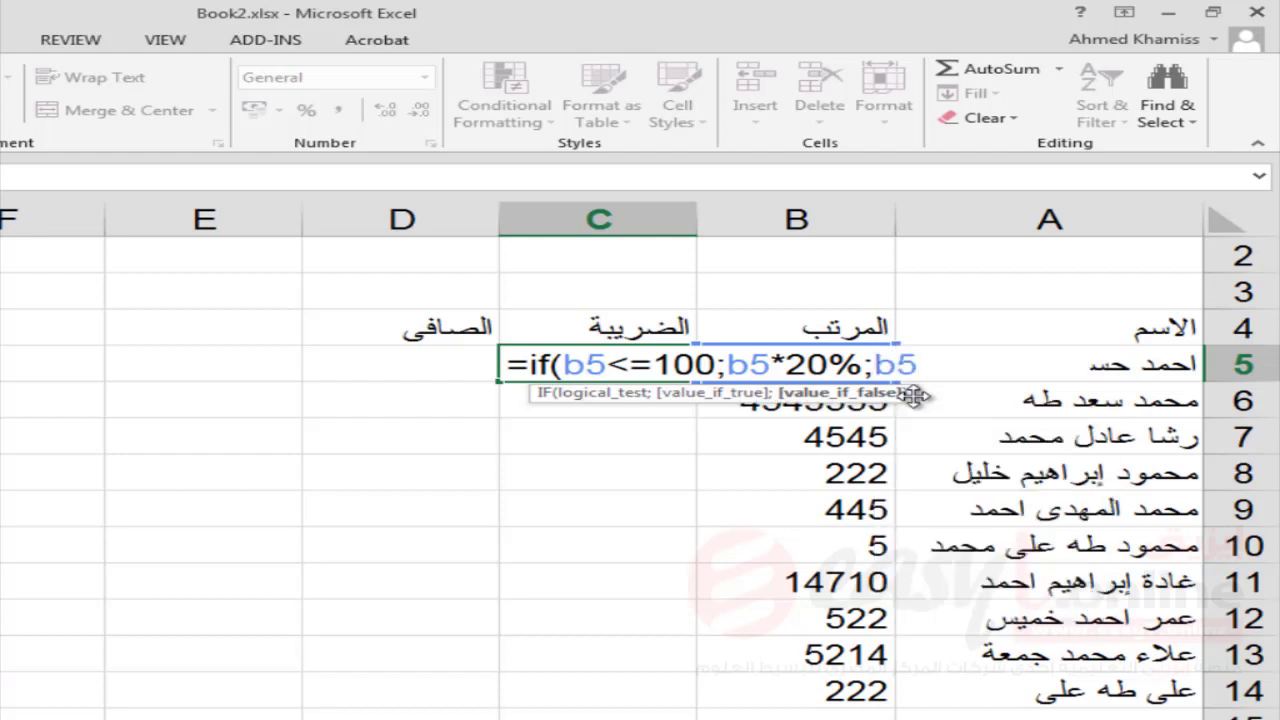
{"action": "type", "text": "*"}
{"action": "type", "text": "30%"}
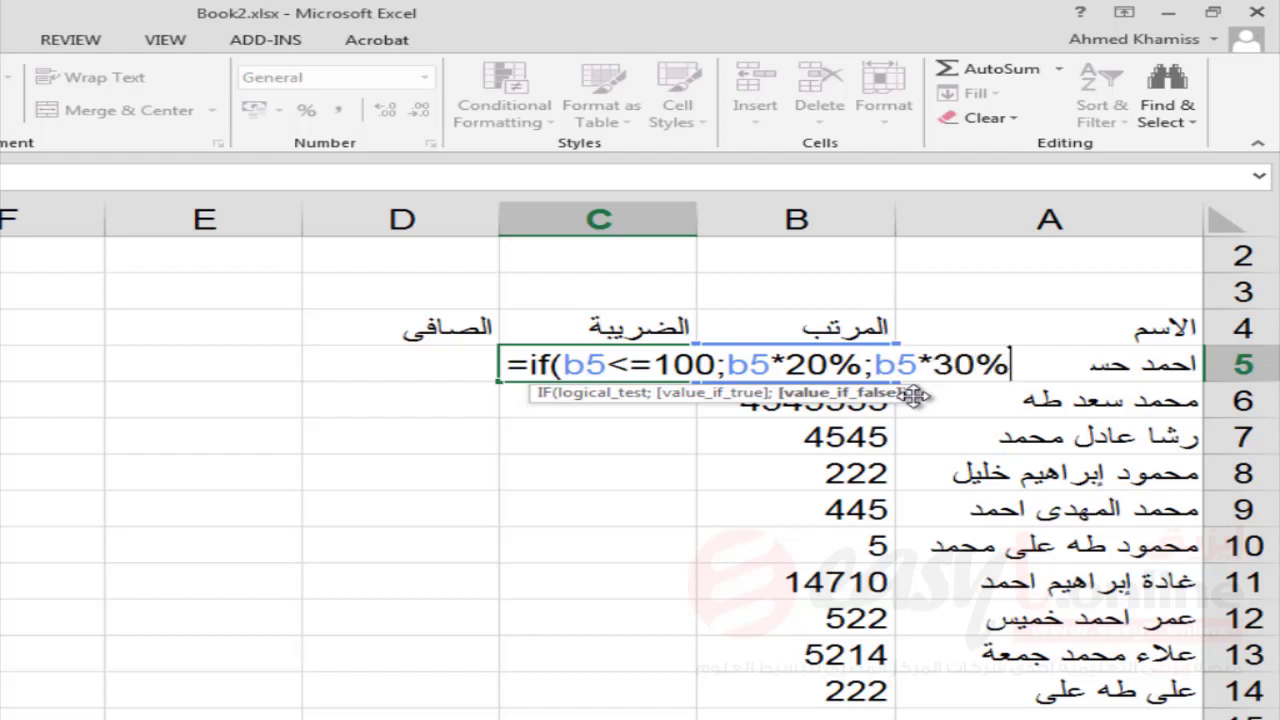
{"action": "type", "text": ")"}
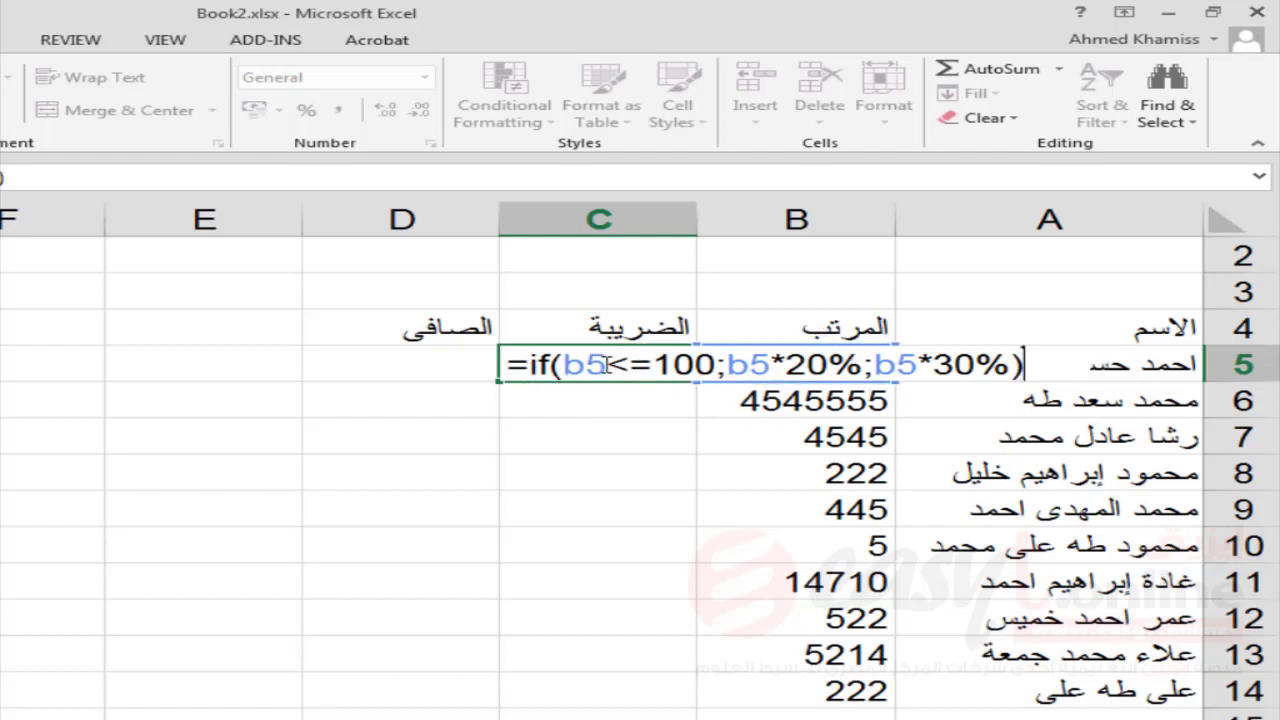
{"action": "left_click", "coordinate": [706, 362]}
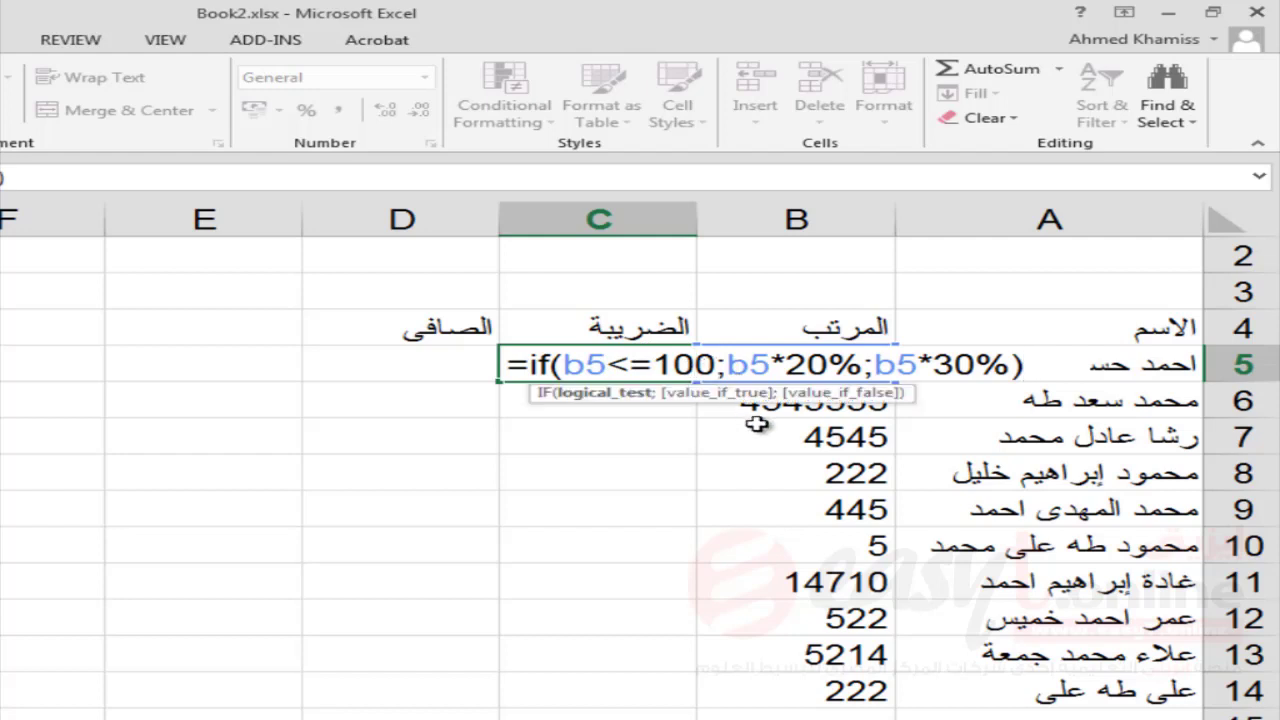
Step: Change the C5 IF threshold from 100 to 1000 and commit it, giving a tax of 200
{"action": "type", "text": "0"}
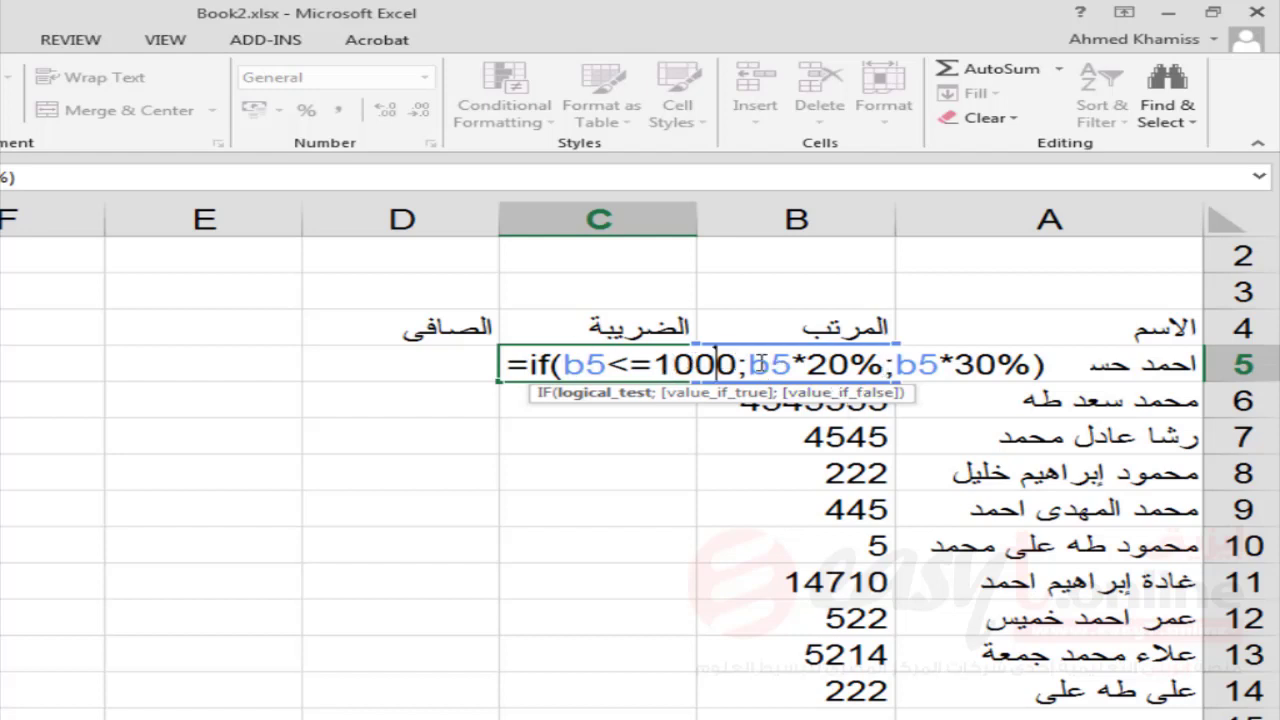
{"action": "left_click", "coordinate": [843, 362]}
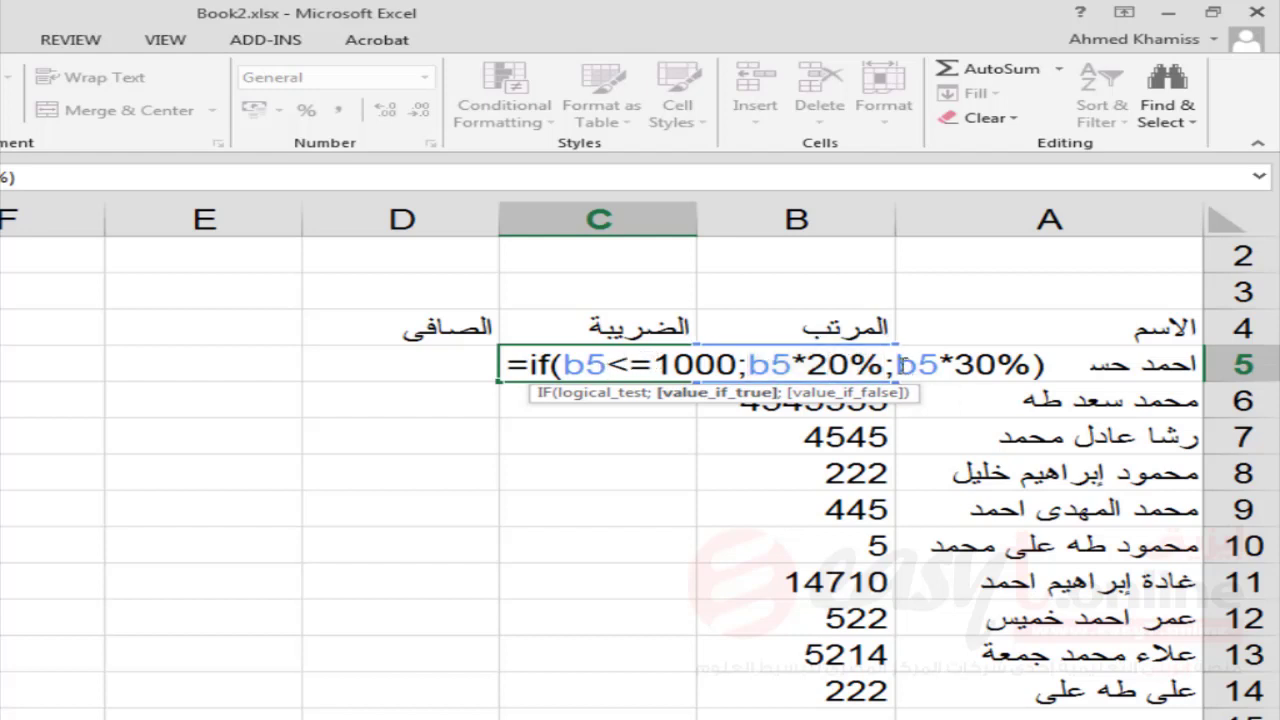
{"action": "left_click_drag", "start_coordinate": [897, 366], "coordinate": [1030, 366]}
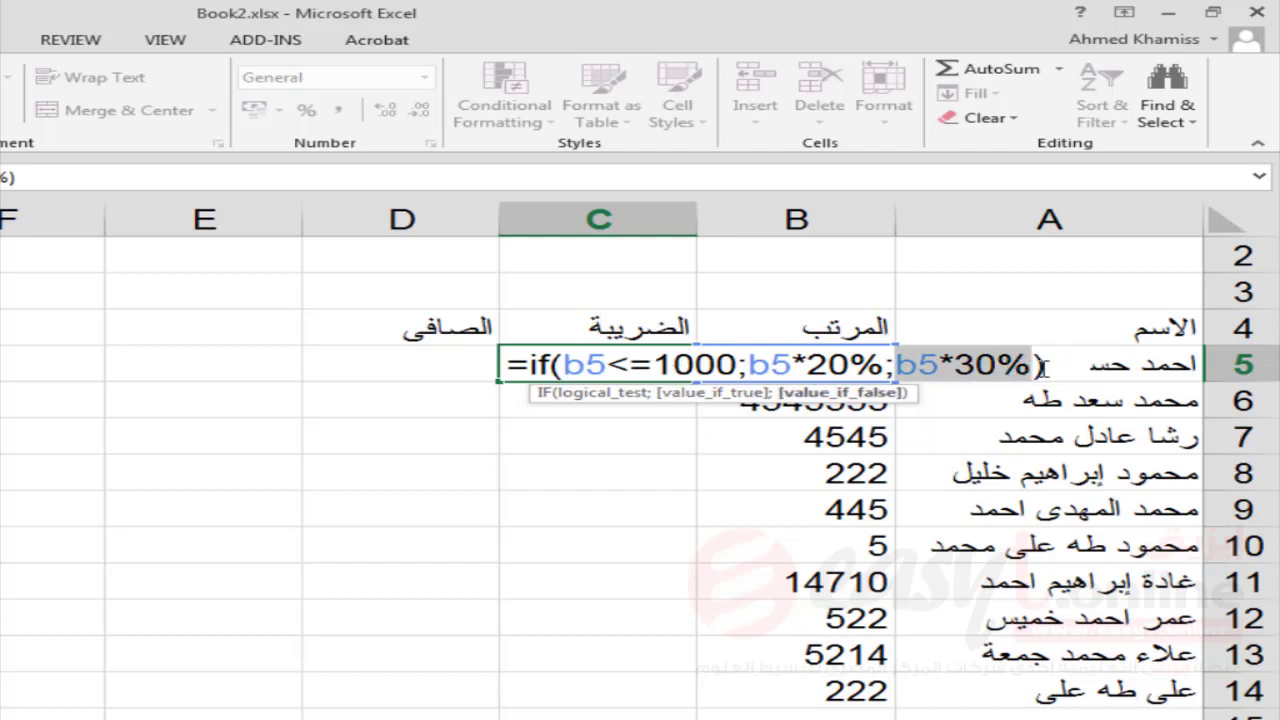
{"action": "left_click", "coordinate": [1046, 366]}
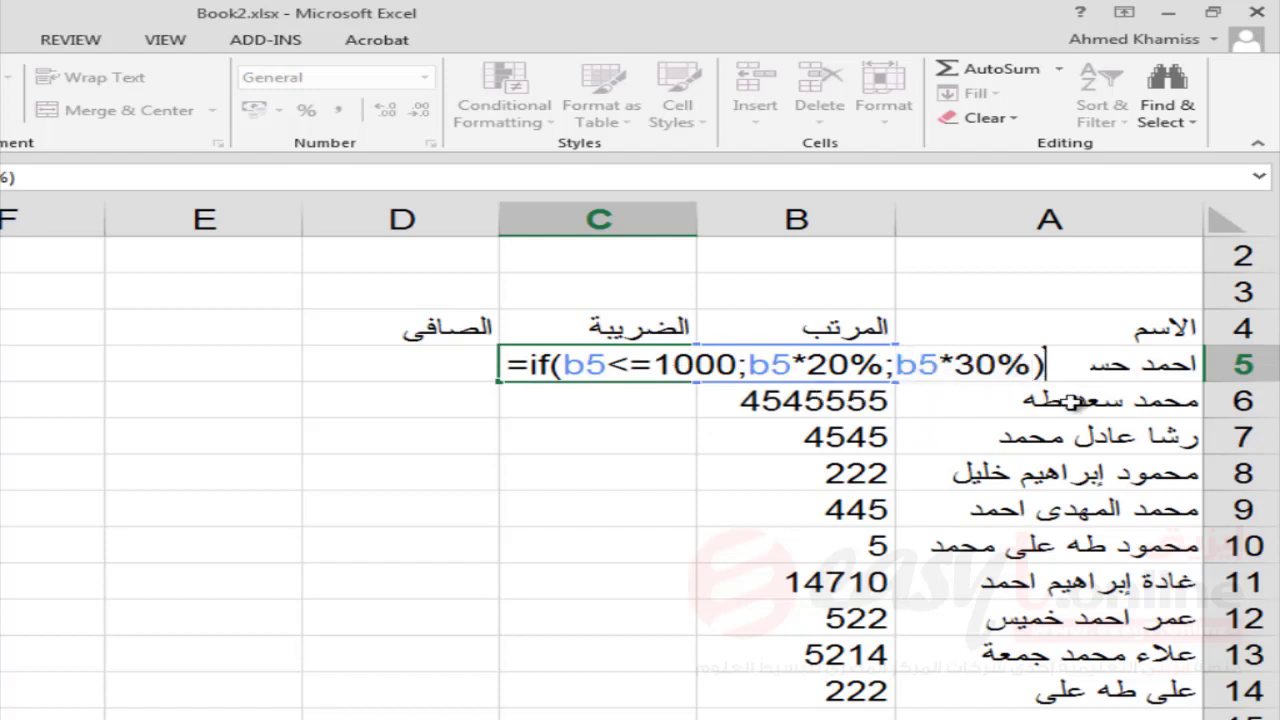
{"action": "key", "text": "Return"}
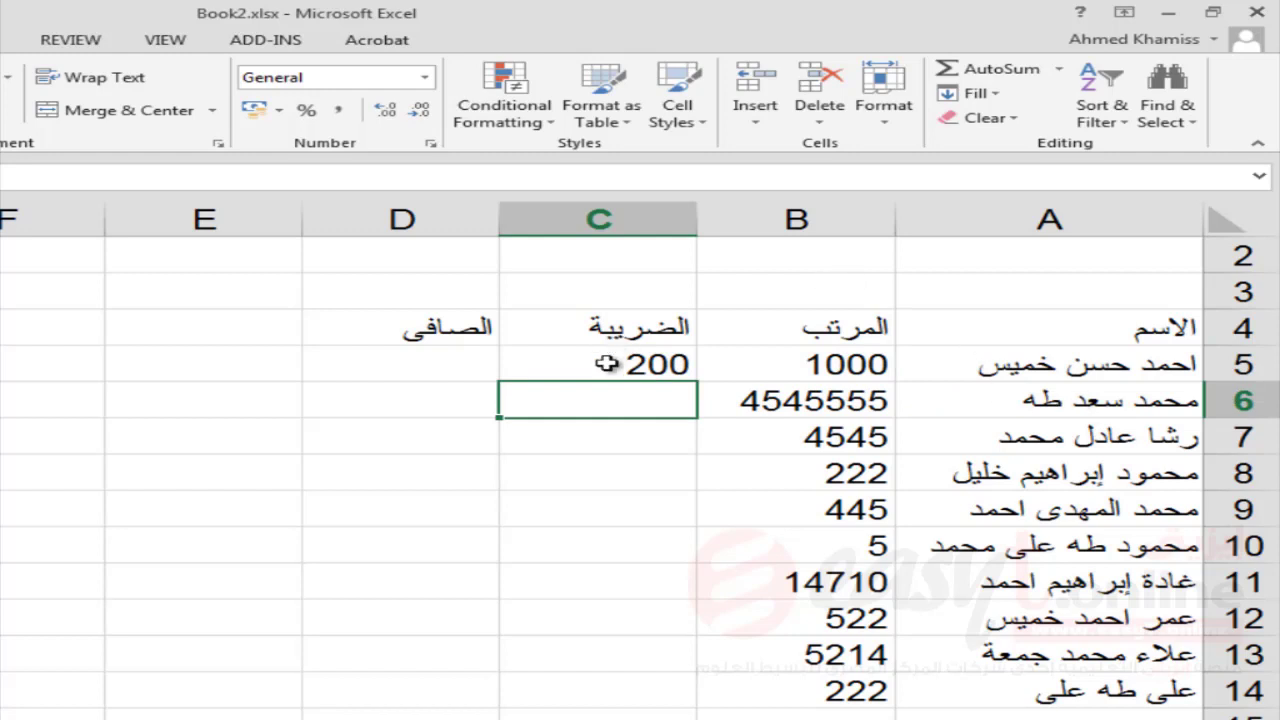
Step: Change the first salary in B5 to 1001 so the C5 tax recalculates to 300.3
{"action": "left_click", "coordinate": [609, 365]}
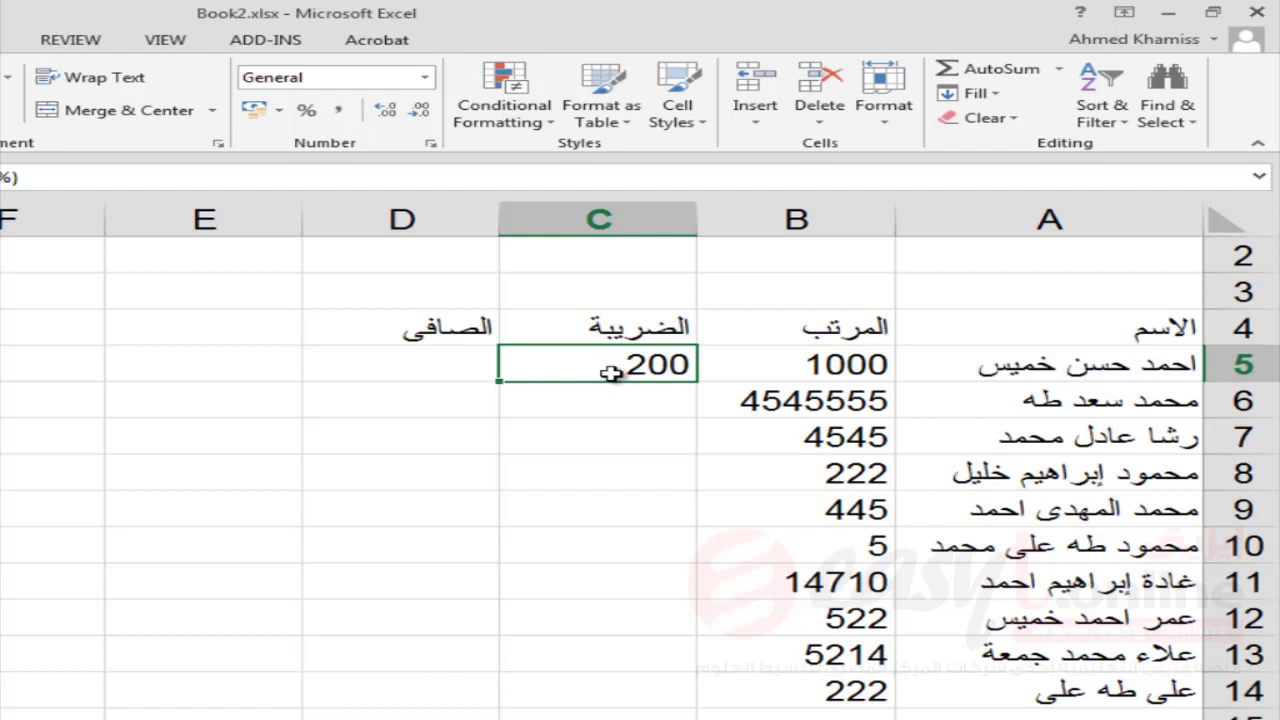
{"action": "left_click", "coordinate": [826, 366]}
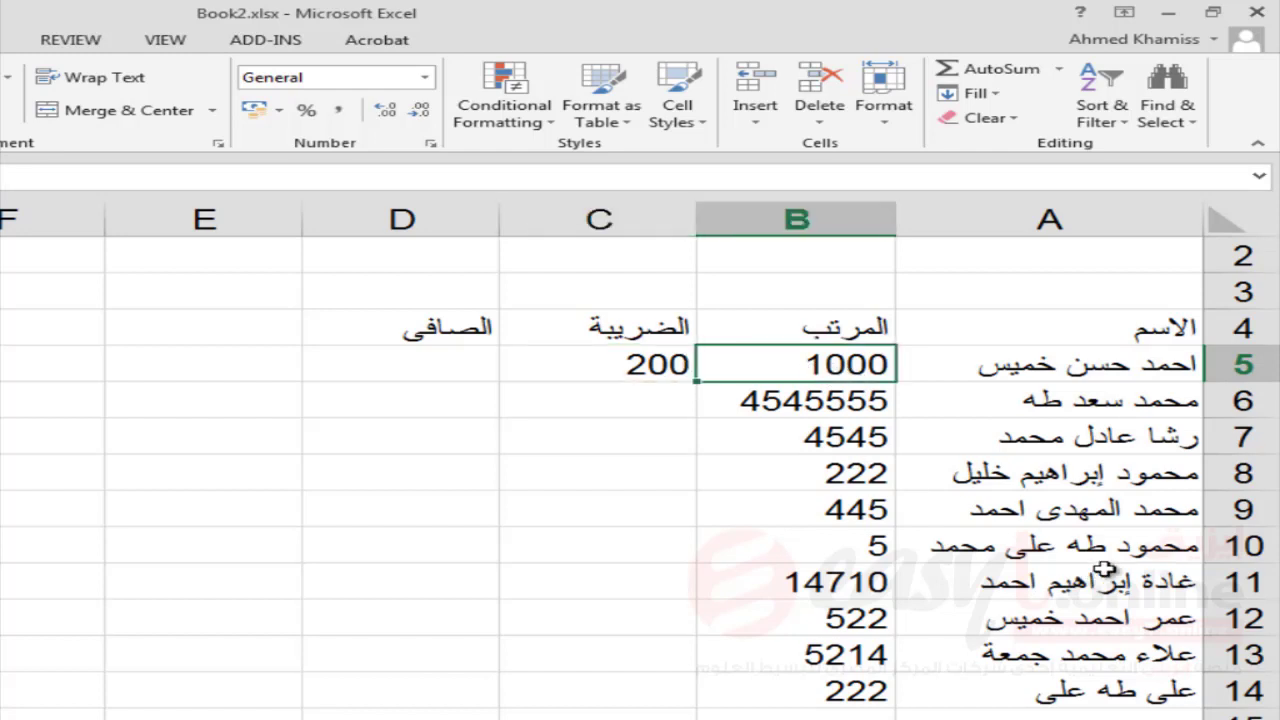
{"action": "type", "text": "1"}
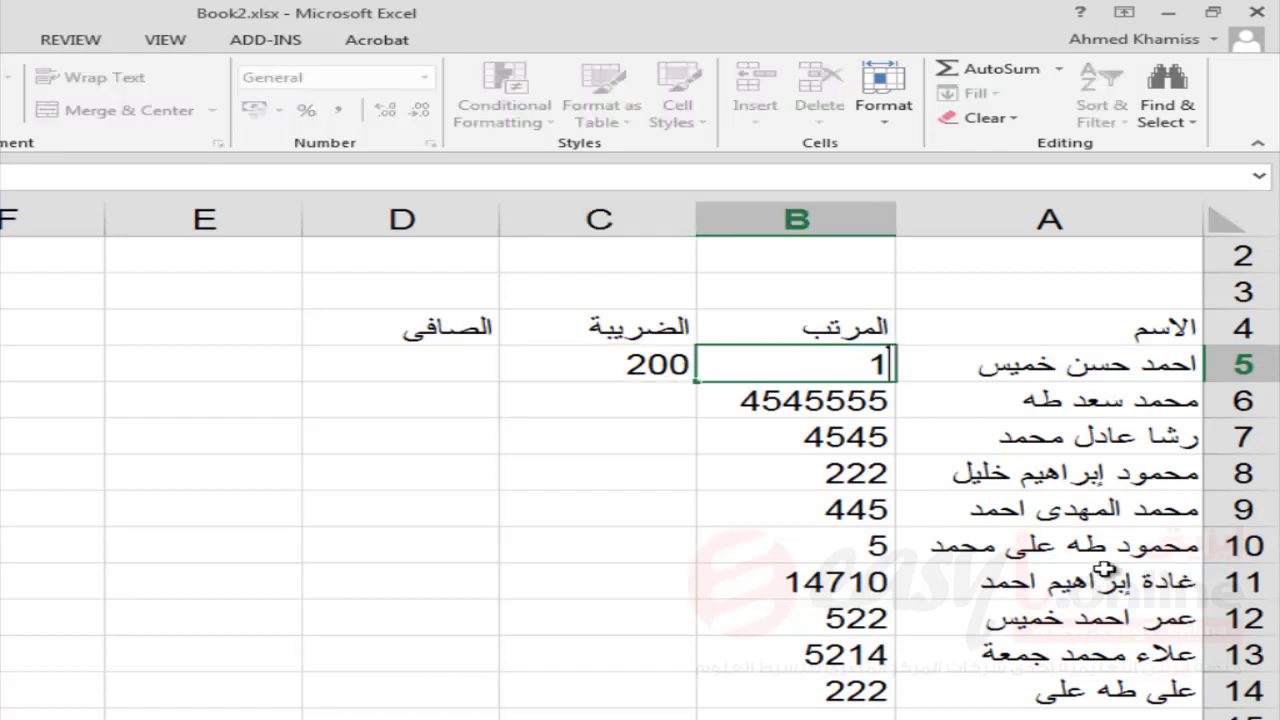
{"action": "type", "text": "001"}
{"action": "key", "text": "Return"}
{"action": "left_click", "coordinate": [651, 362]}
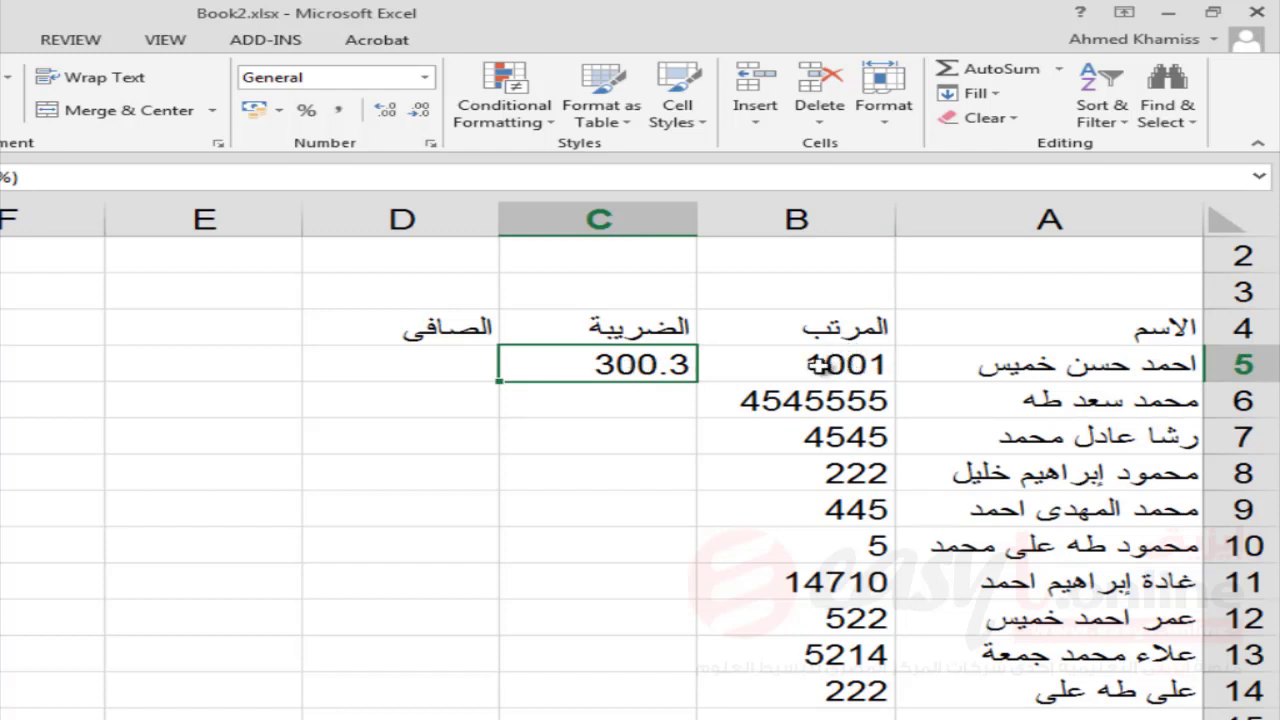
Step: Fill the C5 tax formula down through C14
{"action": "left_click", "coordinate": [817, 364]}
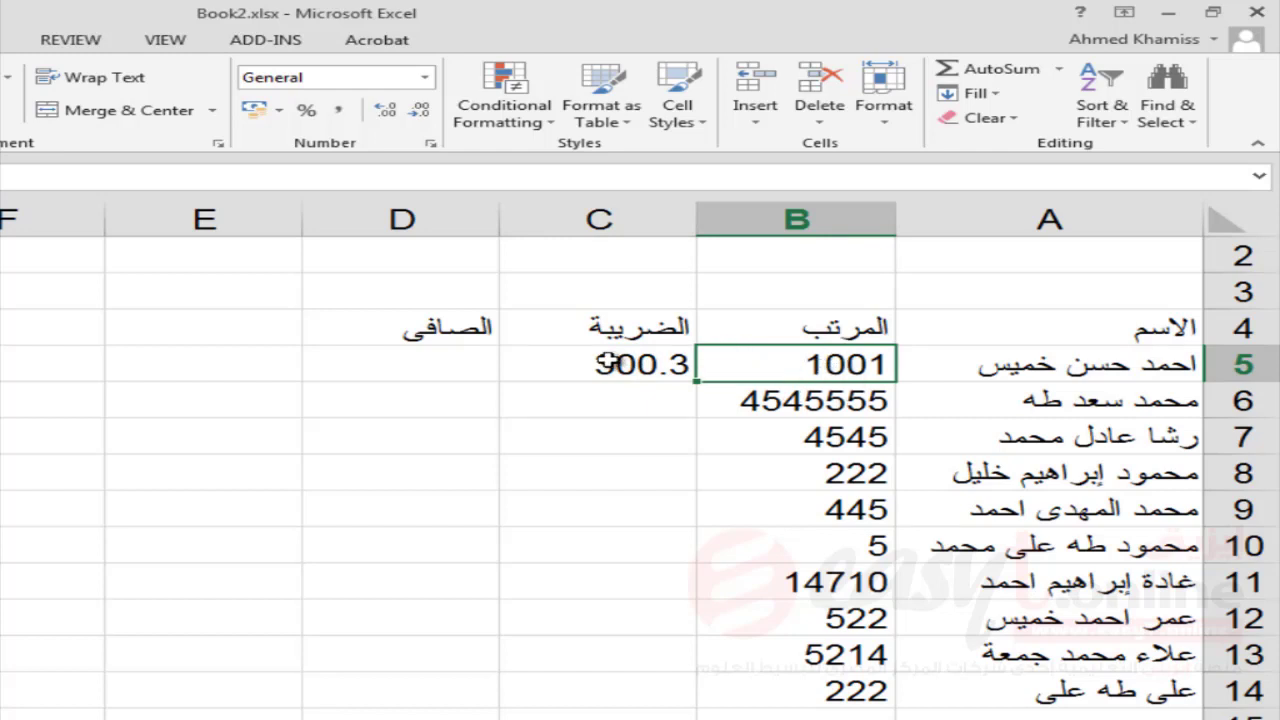
{"action": "left_click", "coordinate": [609, 362]}
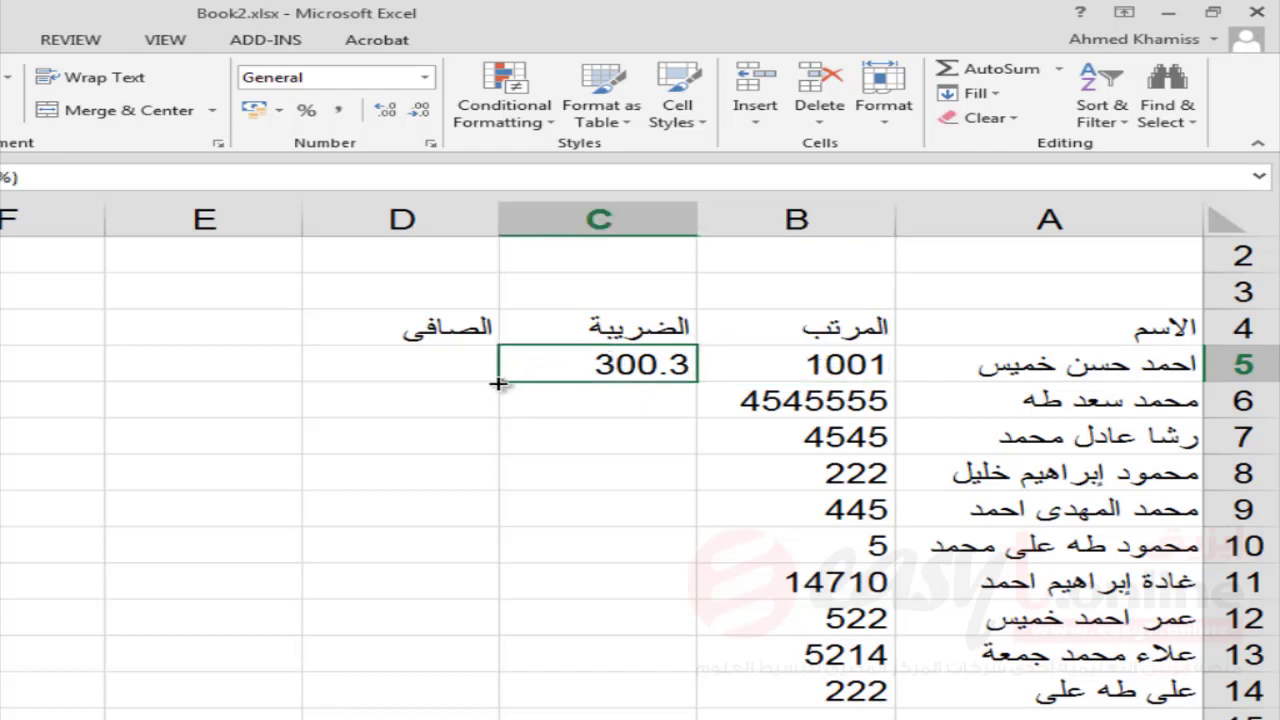
{"action": "left_click_drag", "start_coordinate": [497, 383], "coordinate": [595, 703]}
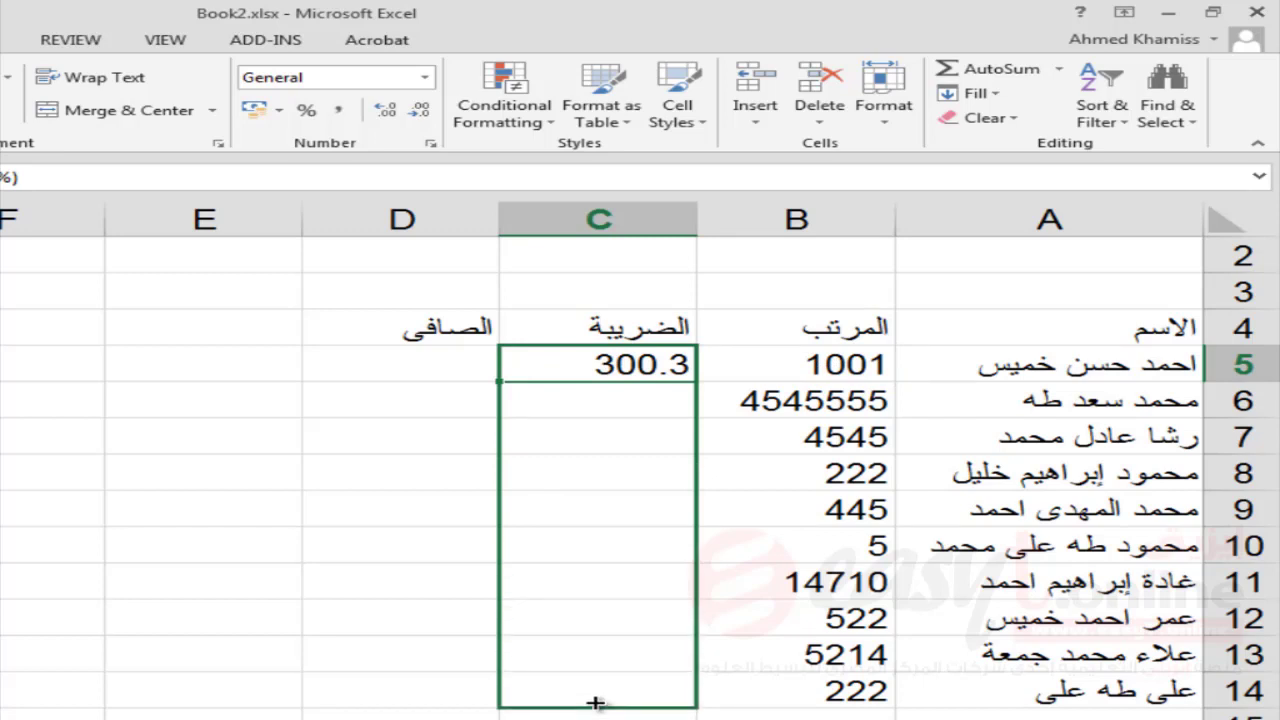
{"action": "left_click", "coordinate": [597, 405]}
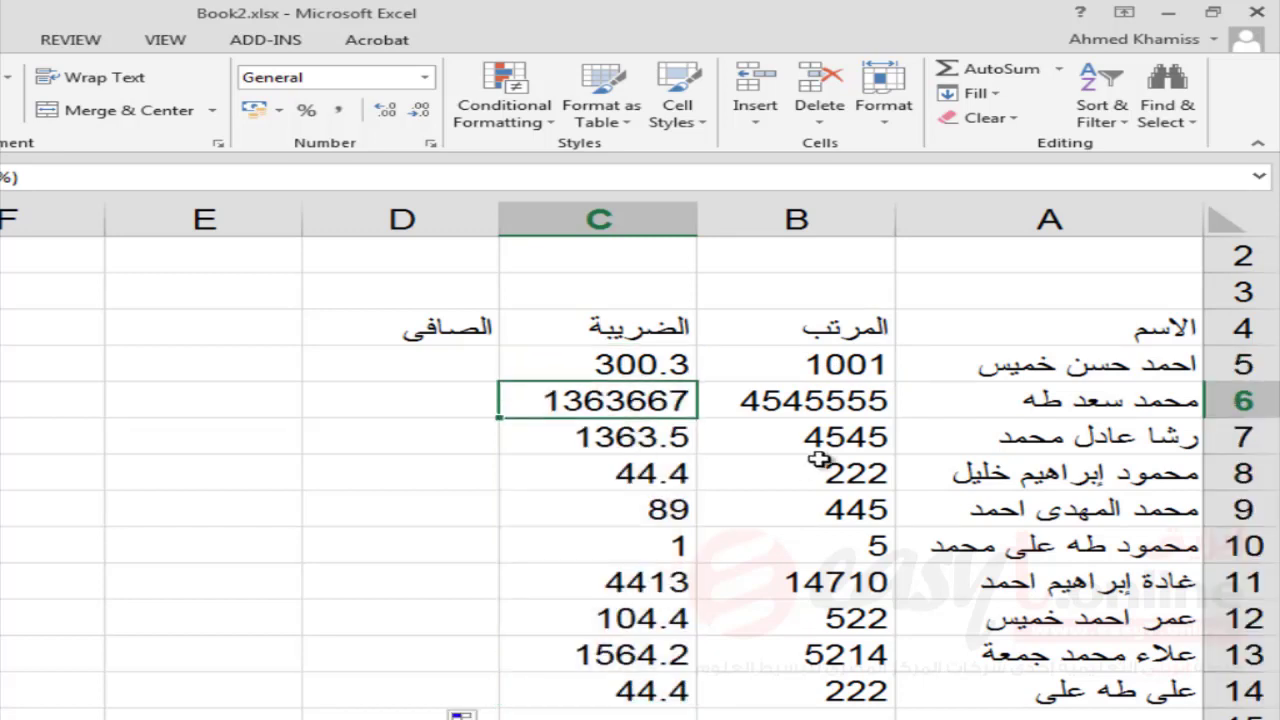
Step: Check the filled tax results in column C from C6 to C14
{"action": "left_click", "coordinate": [850, 403]}
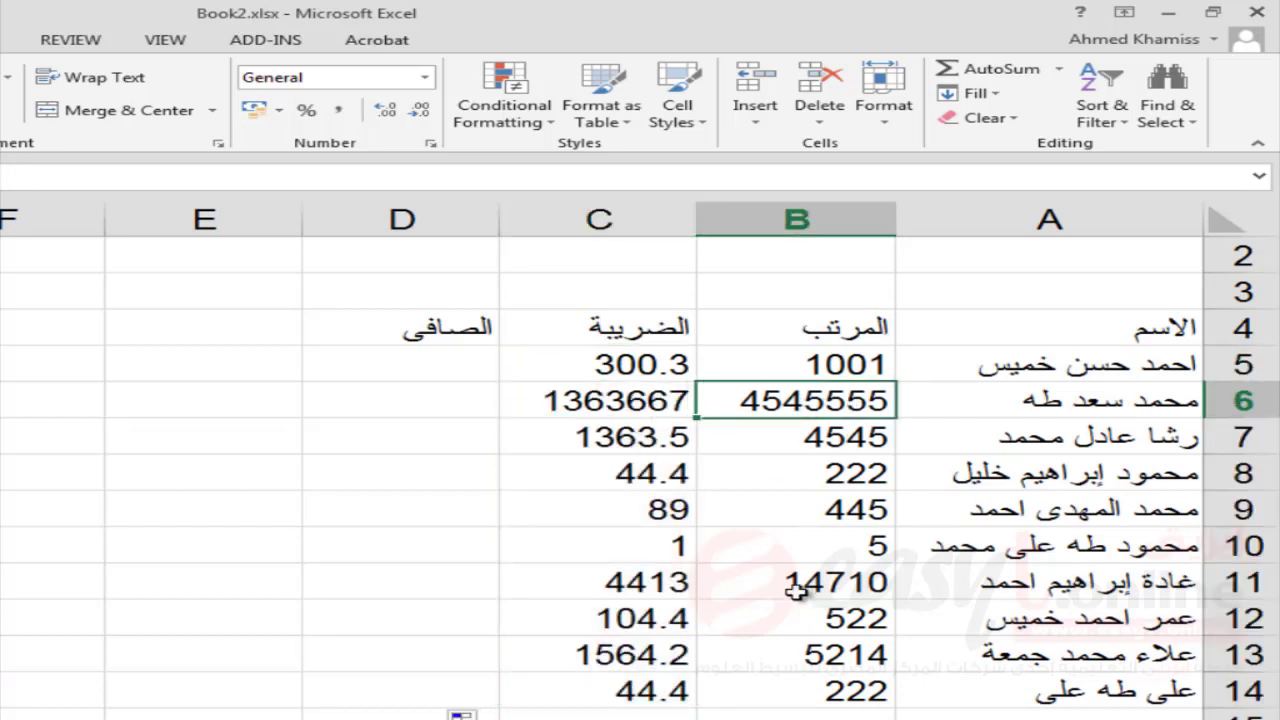
{"action": "left_click", "coordinate": [608, 405]}
{"action": "left_click", "coordinate": [612, 472]}
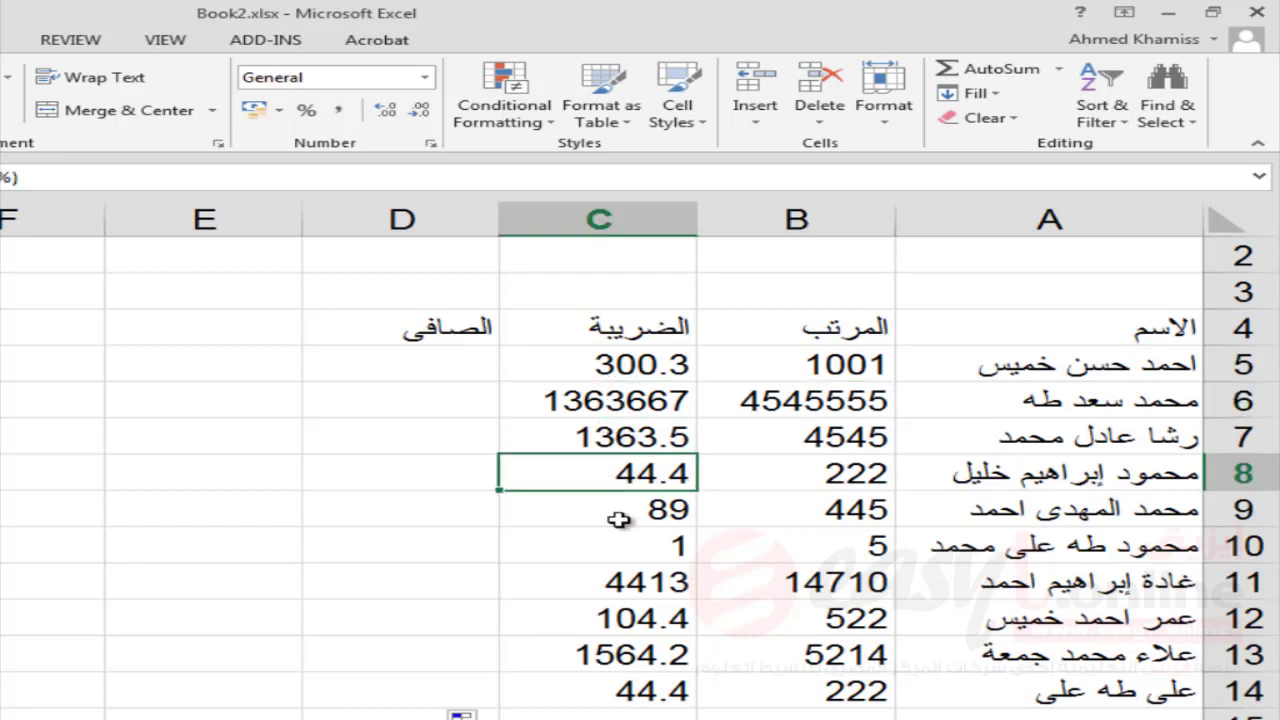
{"action": "left_click", "coordinate": [619, 510]}
{"action": "left_click", "coordinate": [622, 618]}
{"action": "left_click", "coordinate": [630, 654]}
{"action": "left_click", "coordinate": [649, 690]}
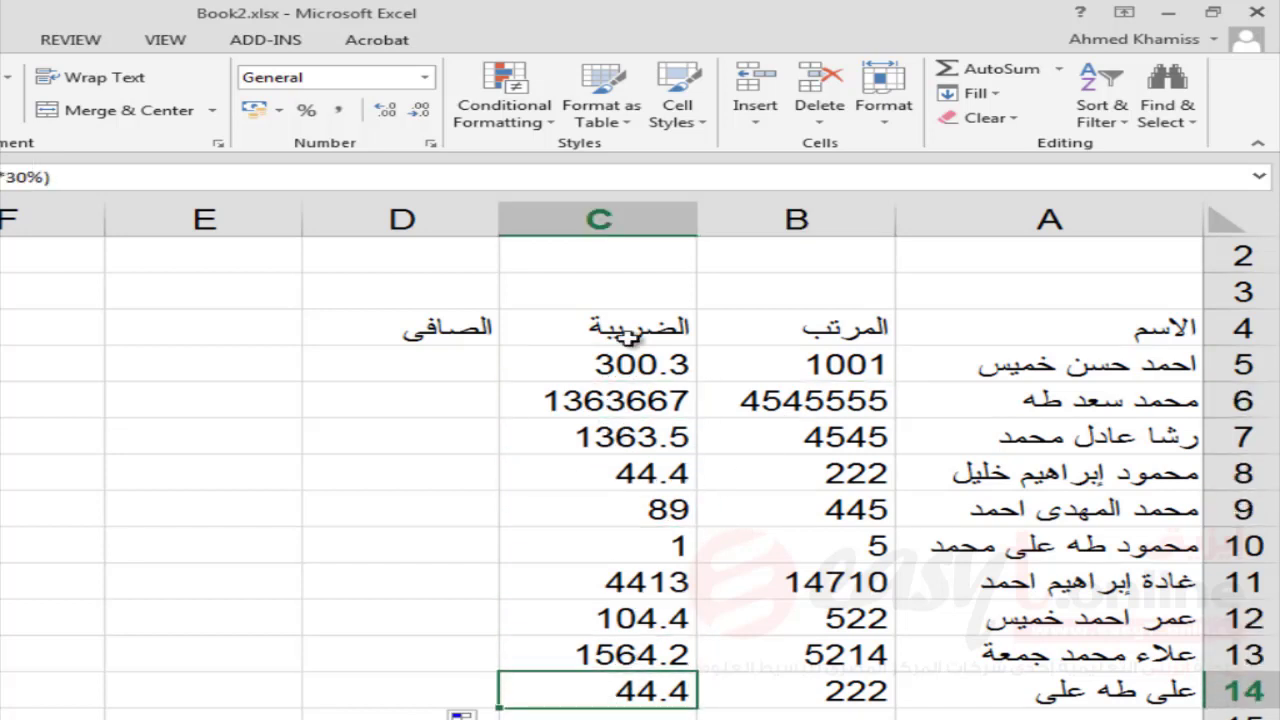
{"action": "left_click", "coordinate": [614, 364]}
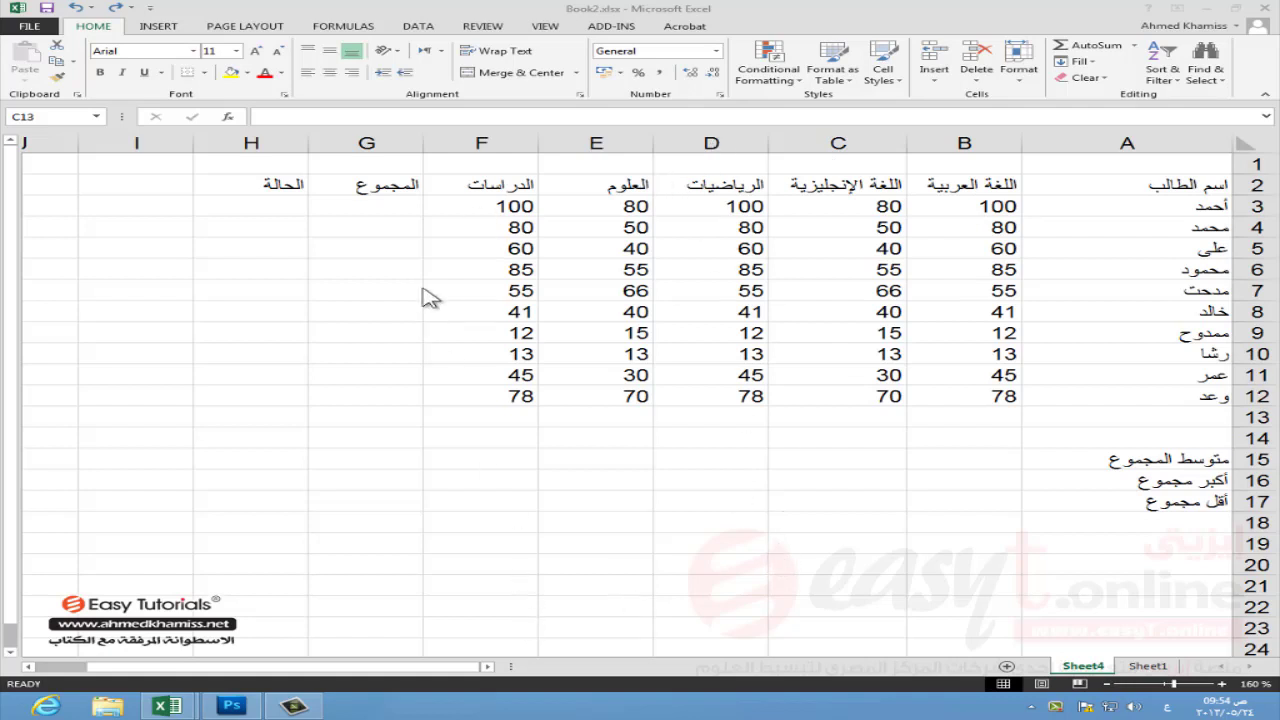
Step: Review the total cell G3, status cell H3 and summary cells B15–B17
{"action": "left_click", "coordinate": [358, 207]}
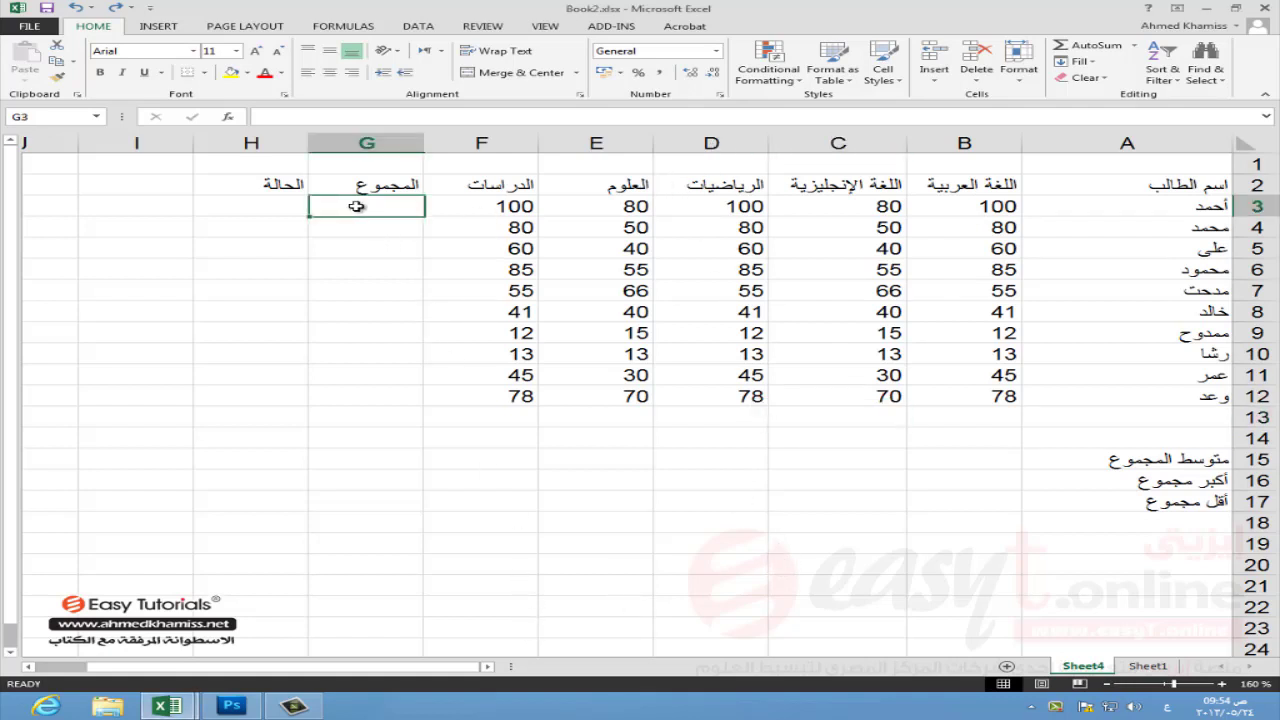
{"action": "left_click", "coordinate": [250, 209]}
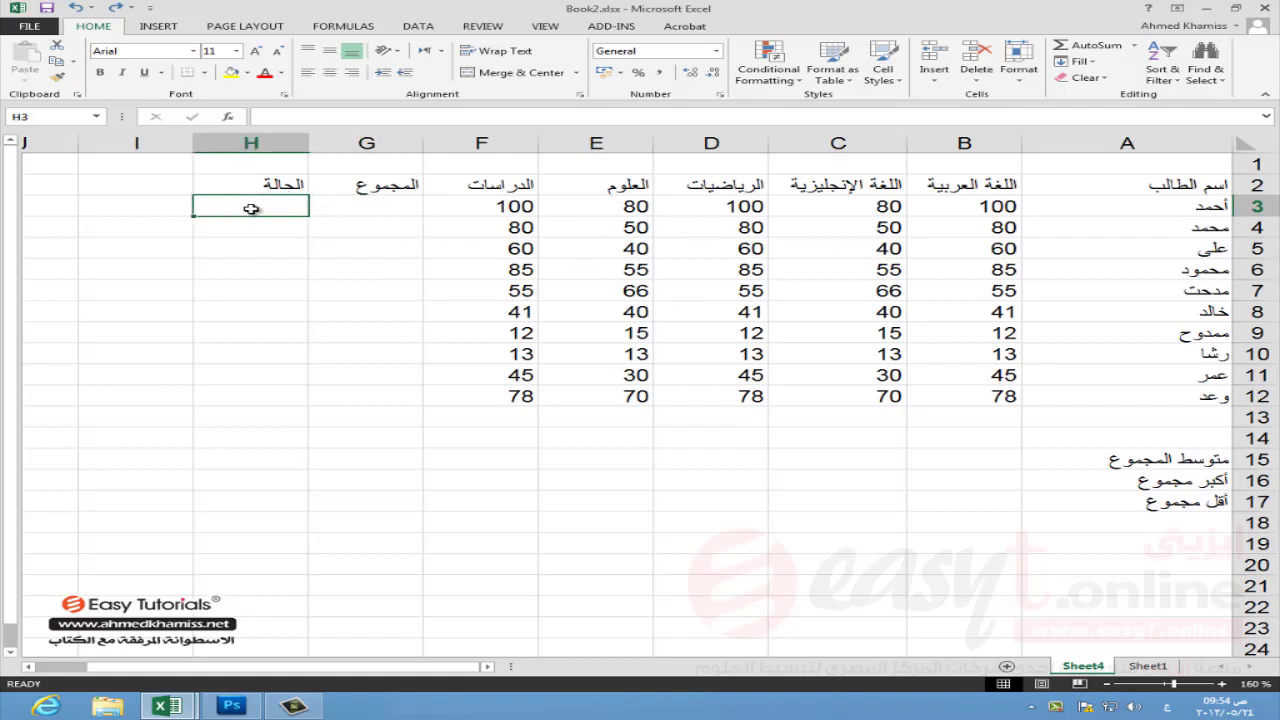
{"action": "left_click", "coordinate": [366, 203]}
{"action": "left_click", "coordinate": [1000, 457]}
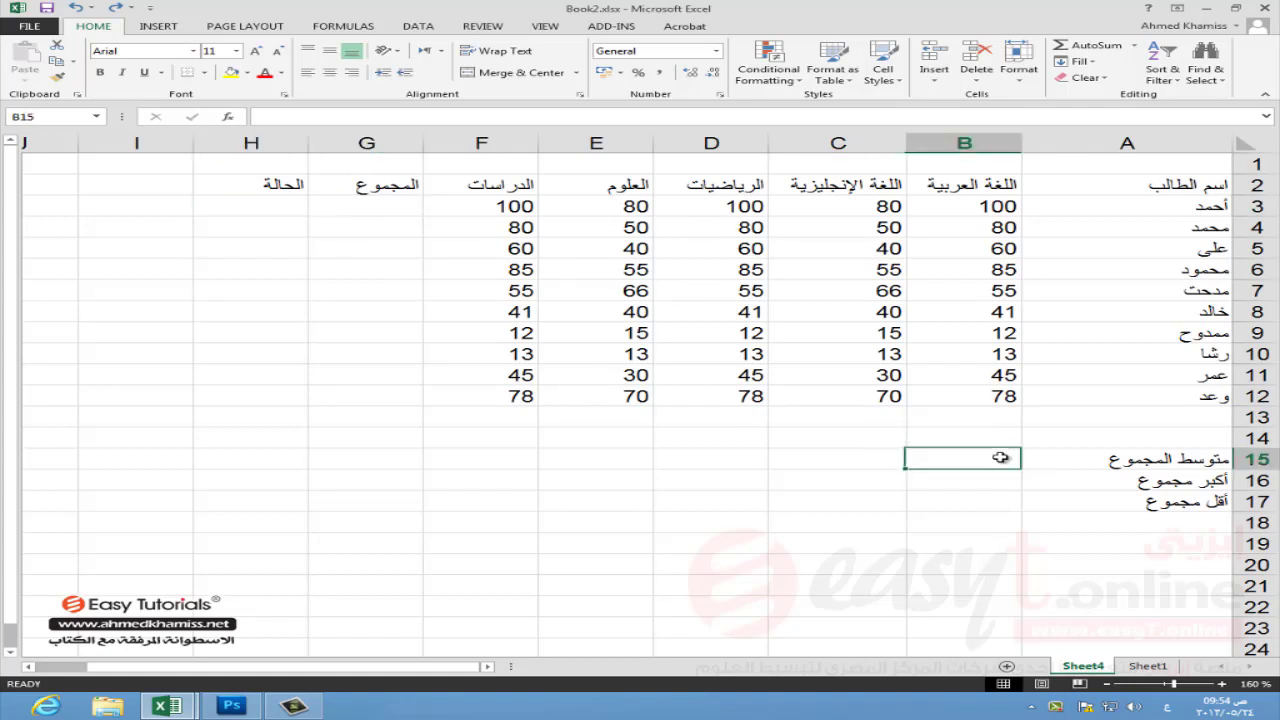
{"action": "left_click", "coordinate": [985, 477]}
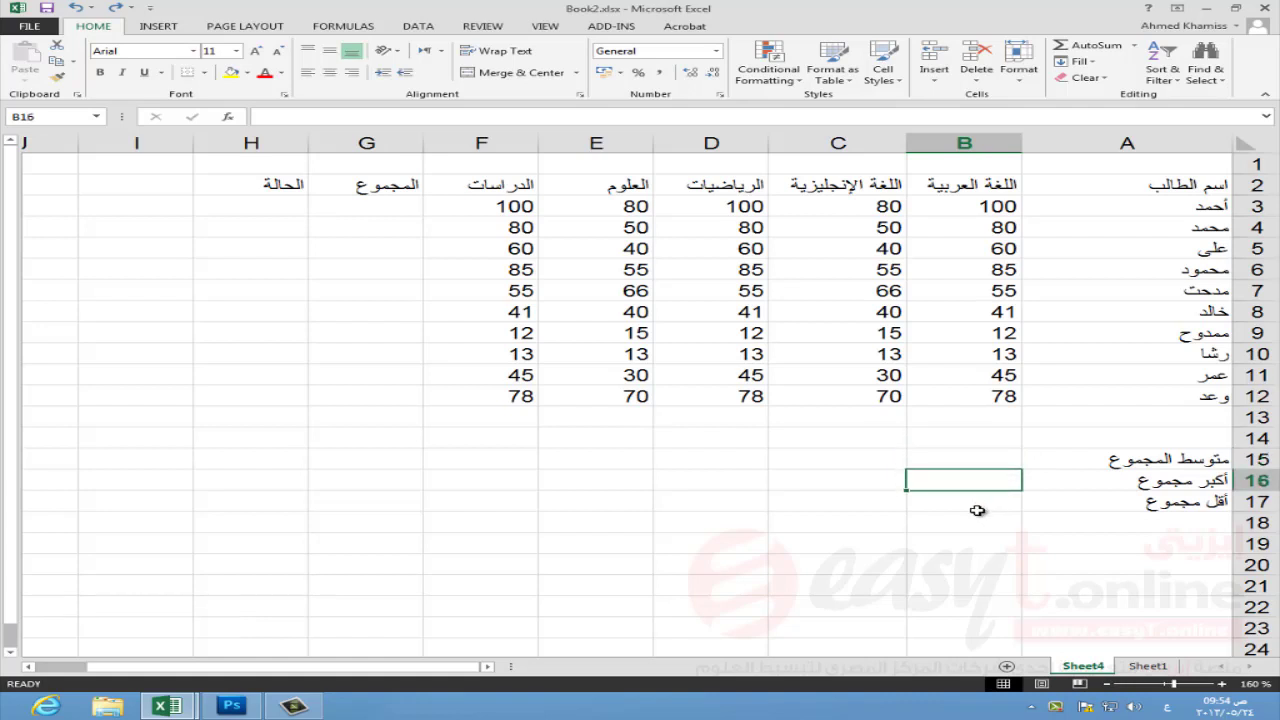
{"action": "left_click", "coordinate": [955, 508]}
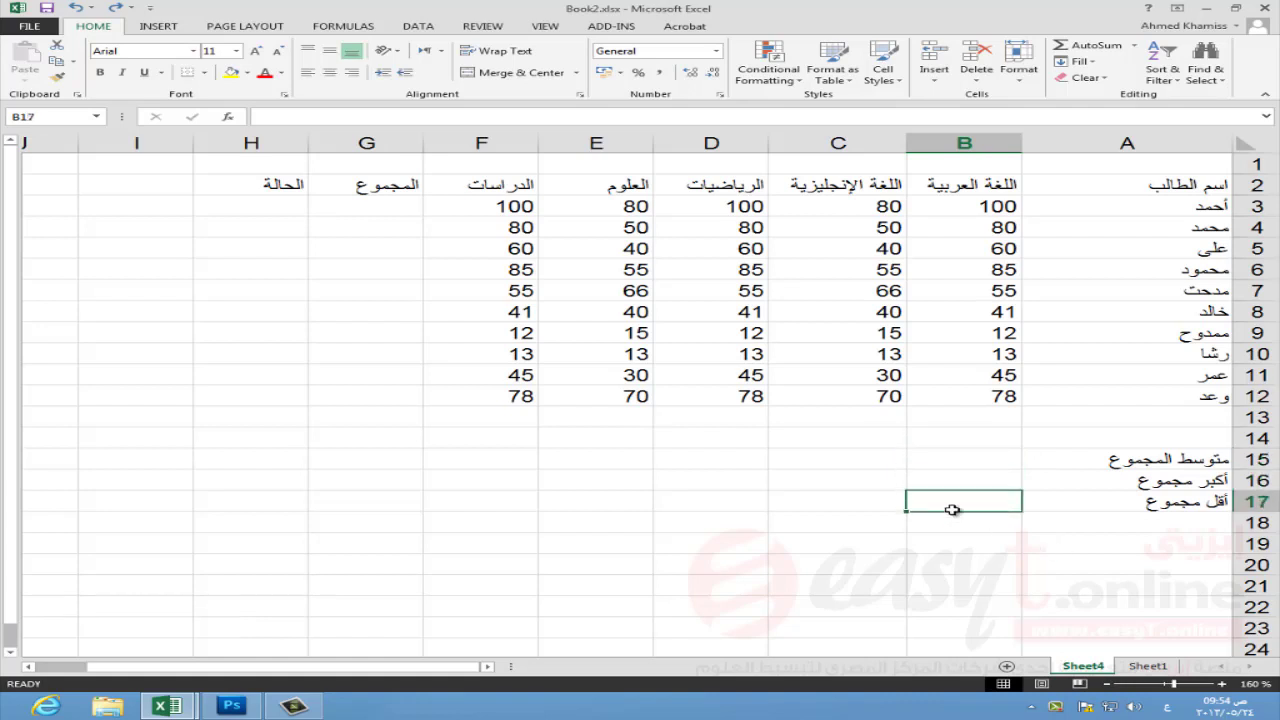
{"action": "left_click", "coordinate": [375, 211]}
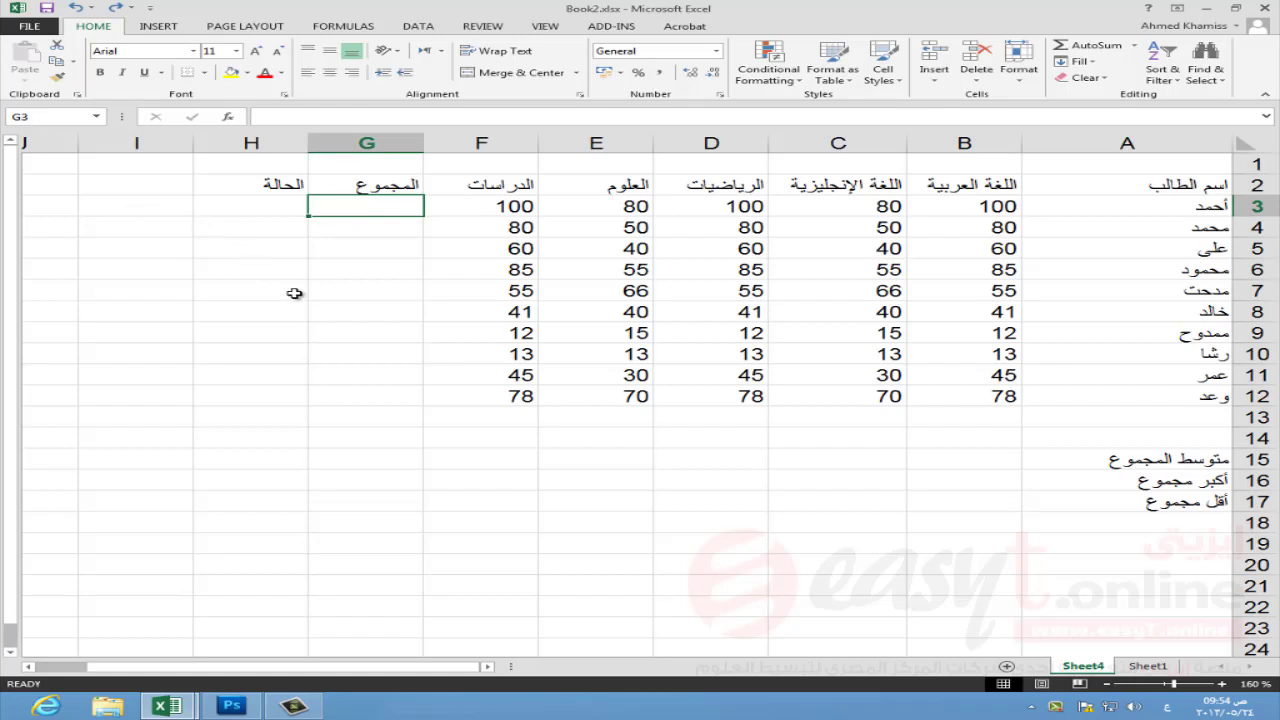
Step: Enter a SUM of B3:F3 in G3 for the first student's total
{"action": "left_click", "coordinate": [1136, 46]}
{"action": "left_click", "coordinate": [400, 200]}
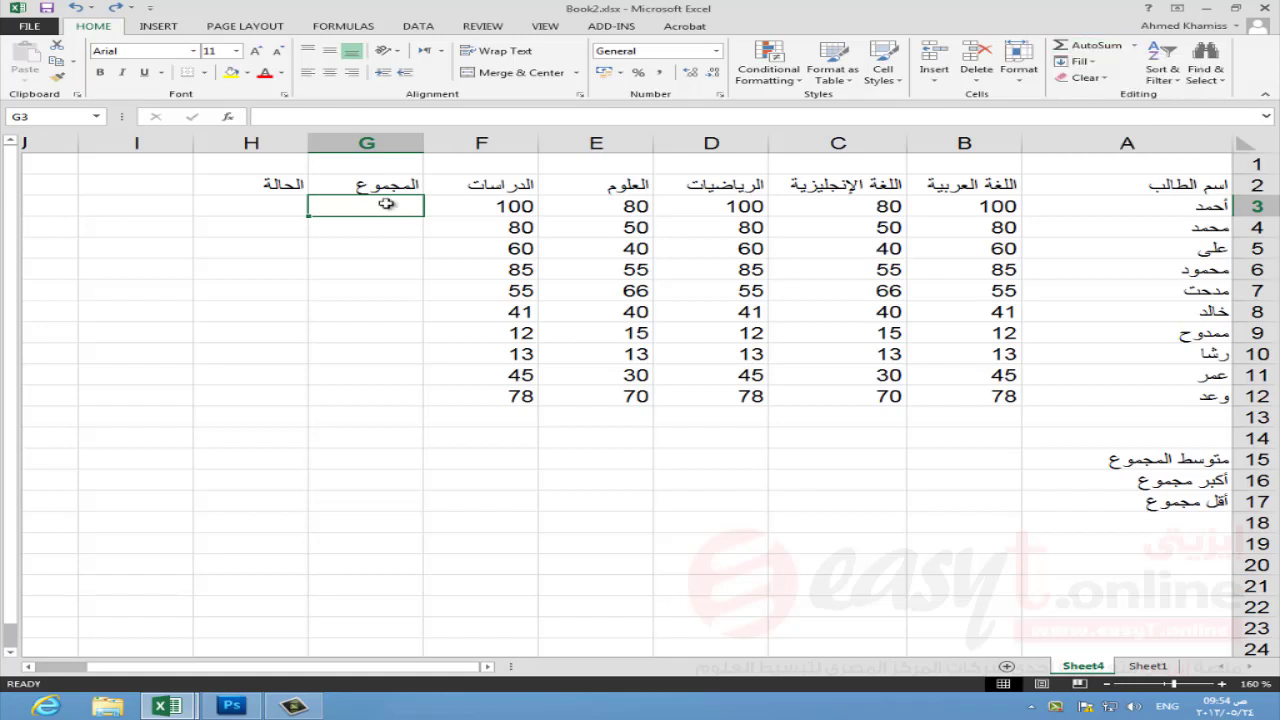
{"action": "left_click", "coordinate": [1135, 45]}
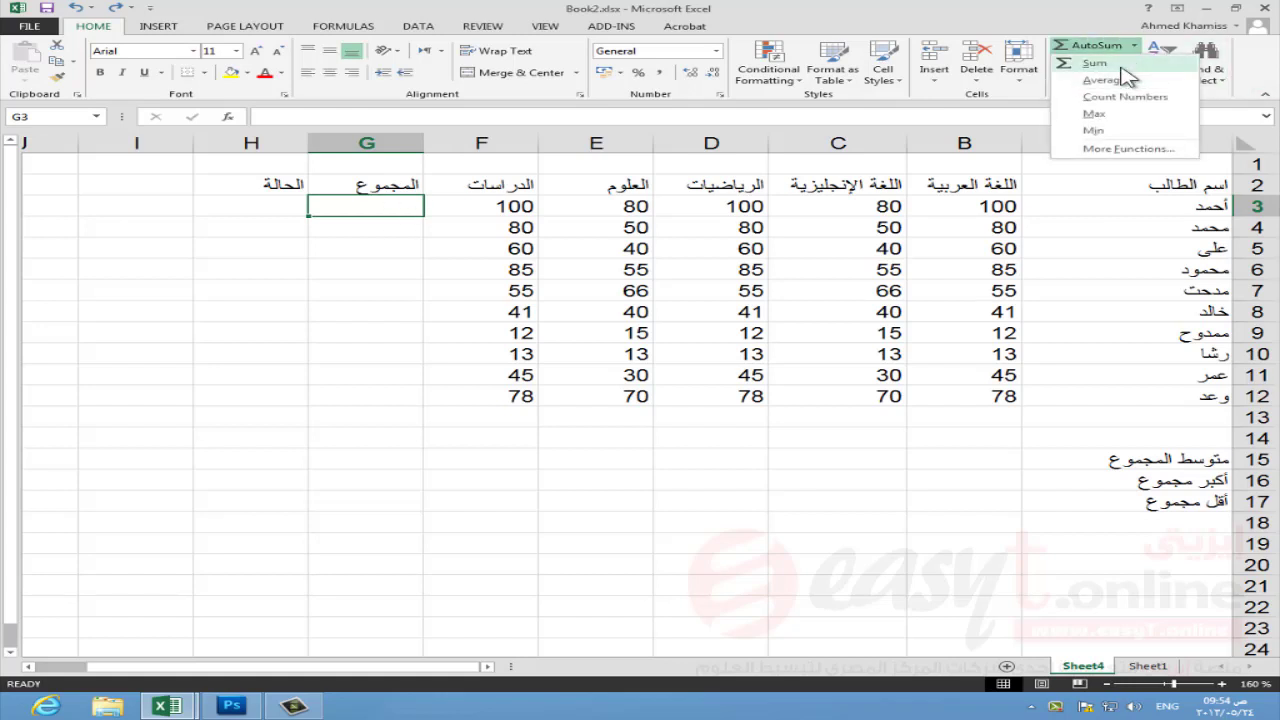
{"action": "left_click", "coordinate": [1122, 66]}
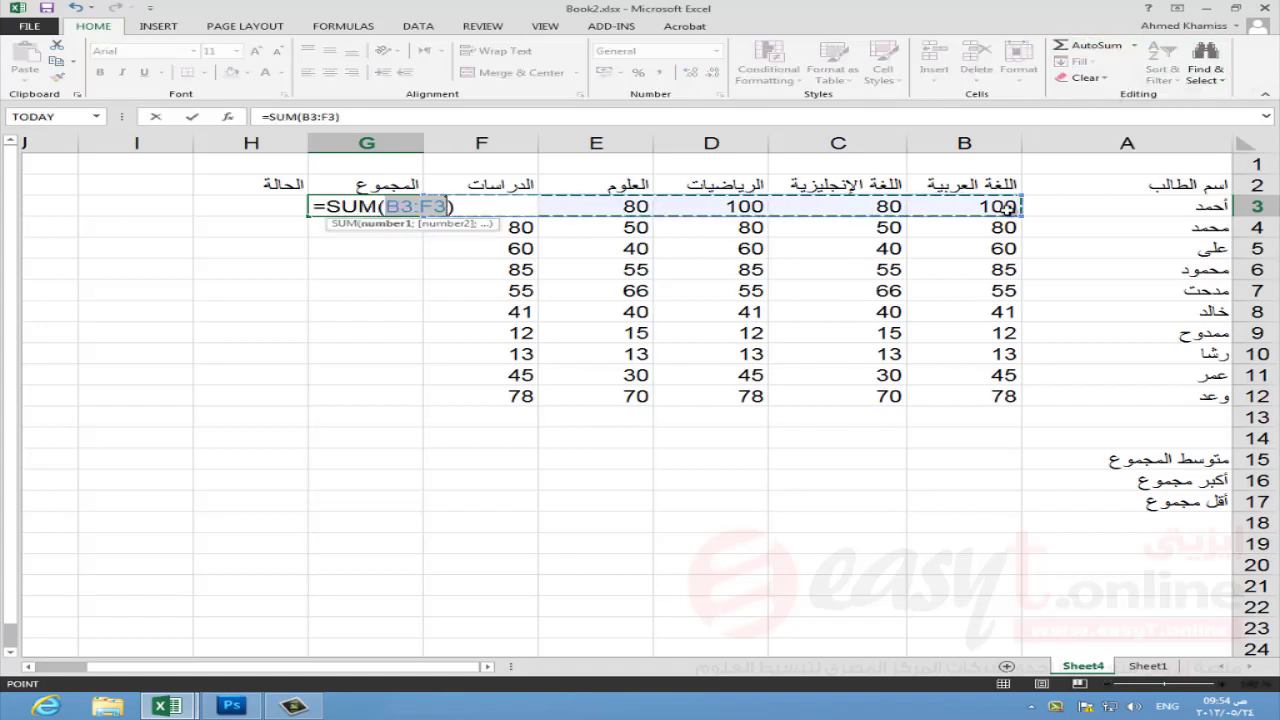
{"action": "left_click_drag", "start_coordinate": [1007, 207], "coordinate": [480, 208]}
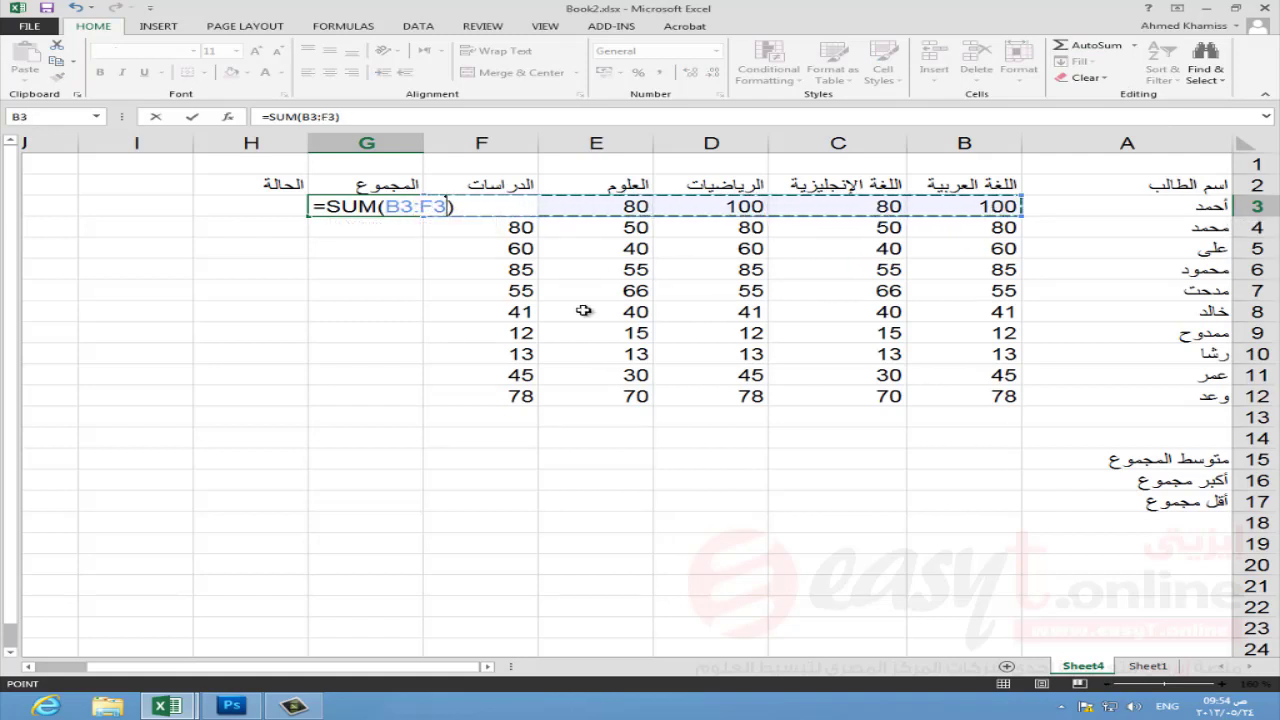
{"action": "key", "text": "ctrl+Return"}
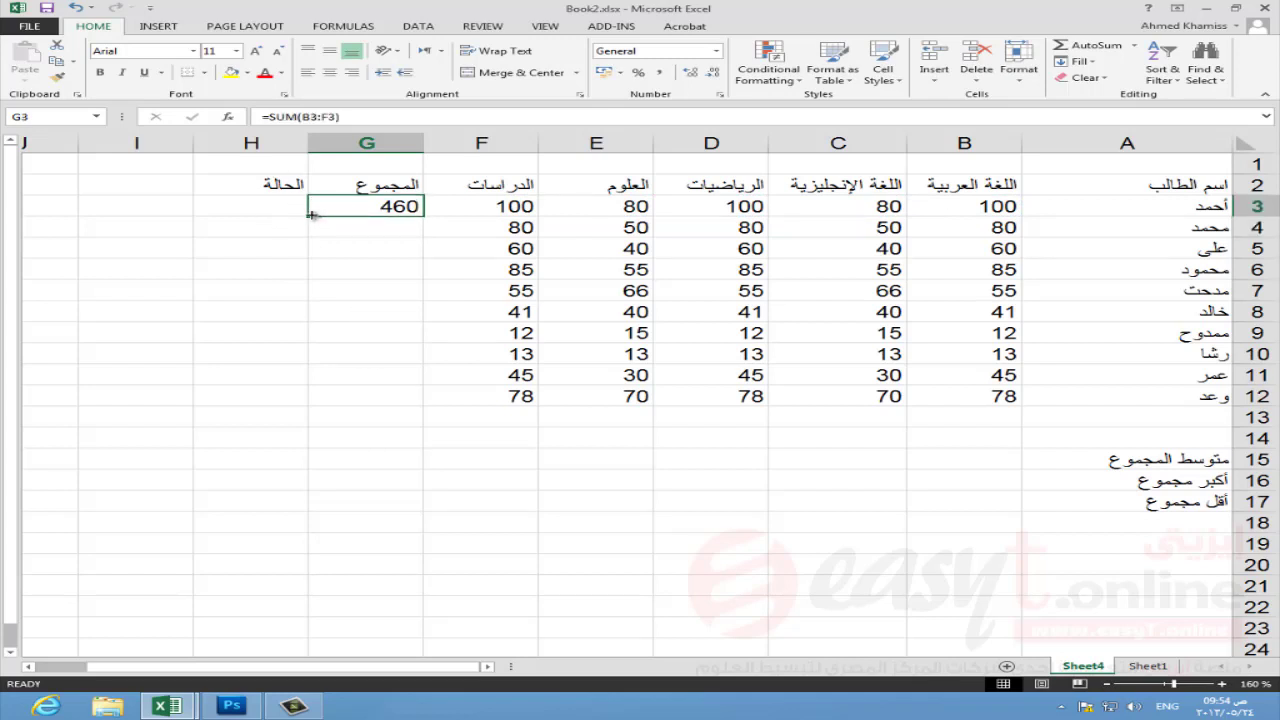
Step: Copy the total formula down to G12, giving totals from 460 to 374
{"action": "mouse_move", "coordinate": [311, 214]}
{"action": "left_mouse_down"}
{"action": "mouse_move", "coordinate": [386, 217]}
{"action": "mouse_move", "coordinate": [406, 286]}
{"action": "mouse_move", "coordinate": [394, 411]}
{"action": "left_mouse_up"}
{"action": "left_click", "coordinate": [392, 400]}
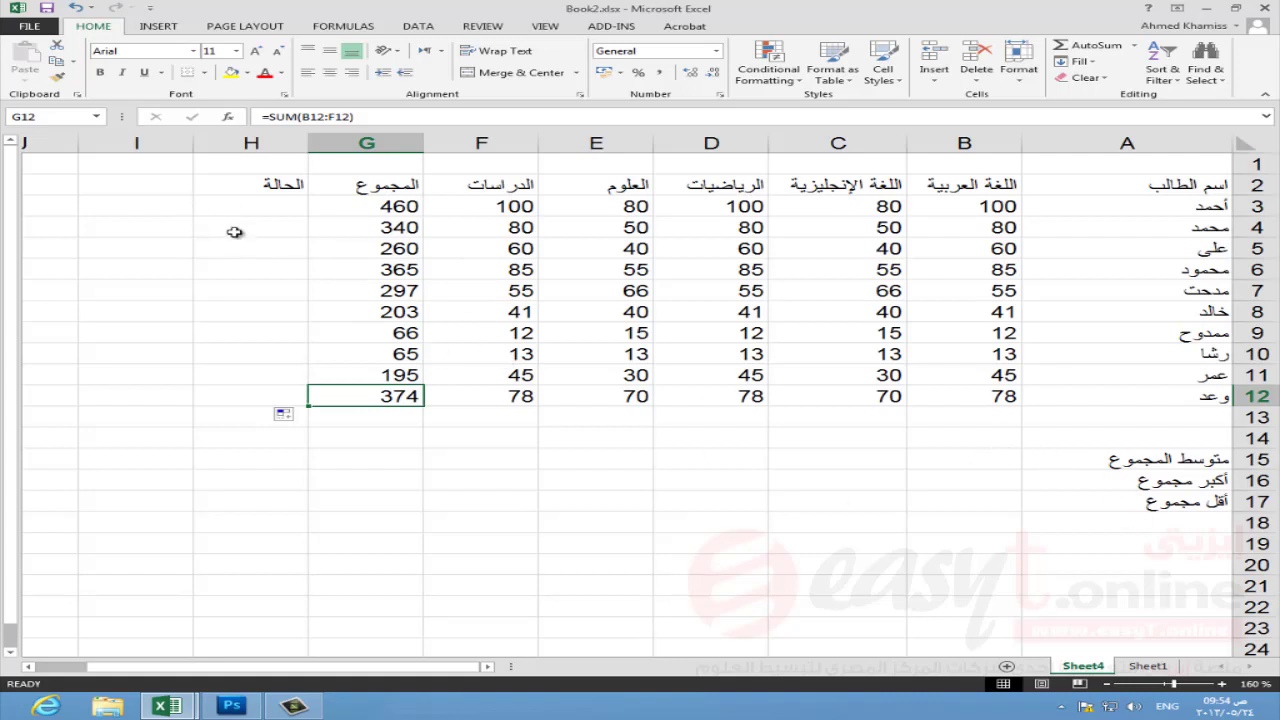
{"action": "left_click", "coordinate": [998, 455]}
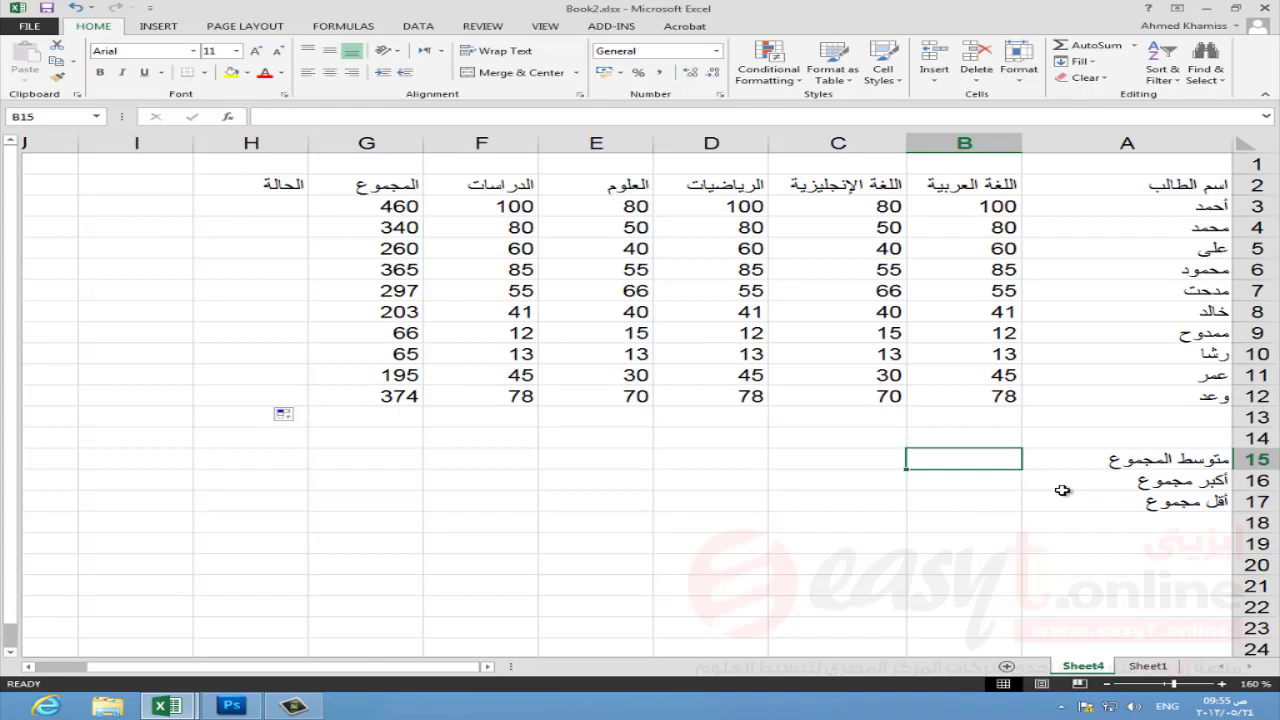
Step: Put the AVERAGE of totals G3:G12 in B15, showing 262.5
{"action": "left_click", "coordinate": [1134, 46]}
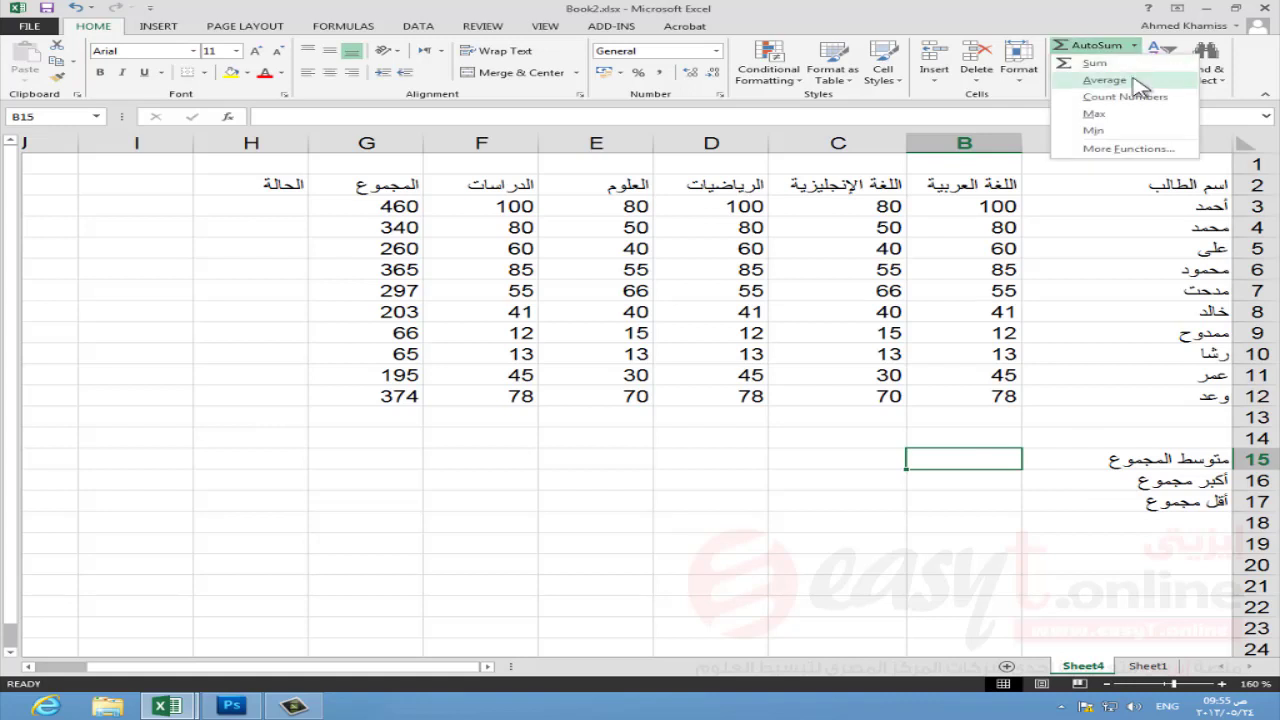
{"action": "left_click", "coordinate": [1130, 80]}
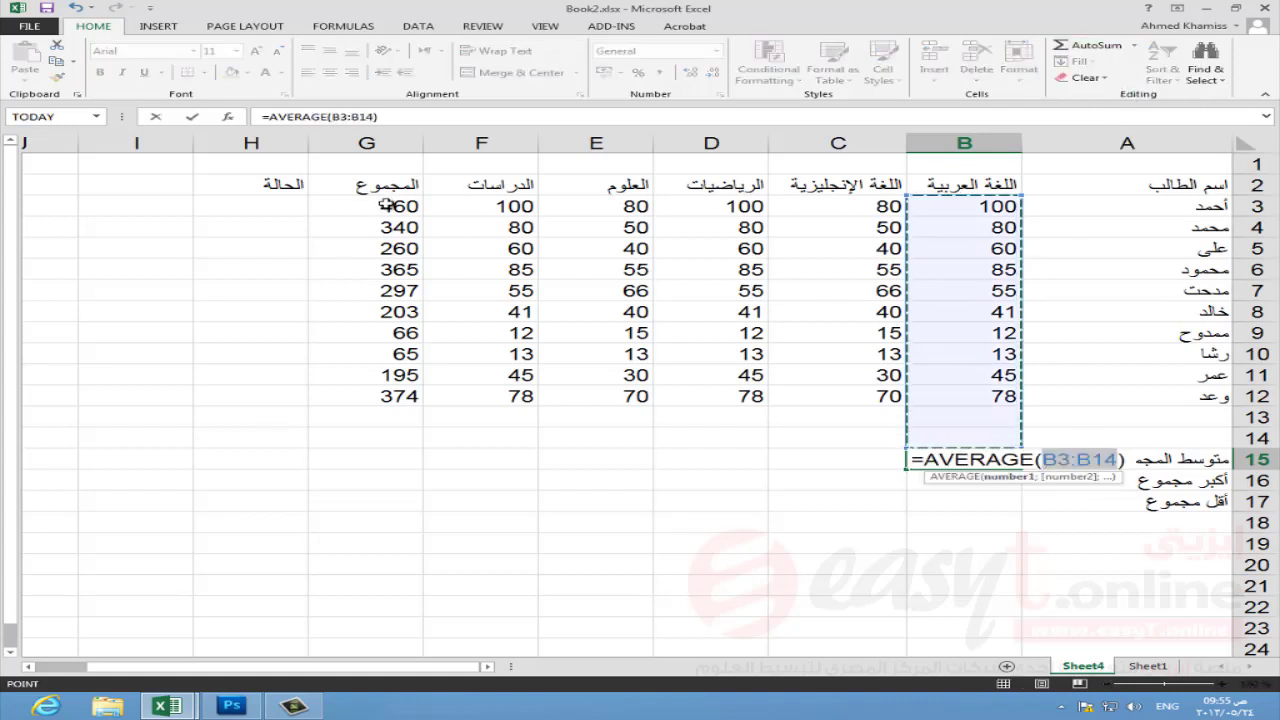
{"action": "left_click_drag", "start_coordinate": [386, 206], "coordinate": [390, 402]}
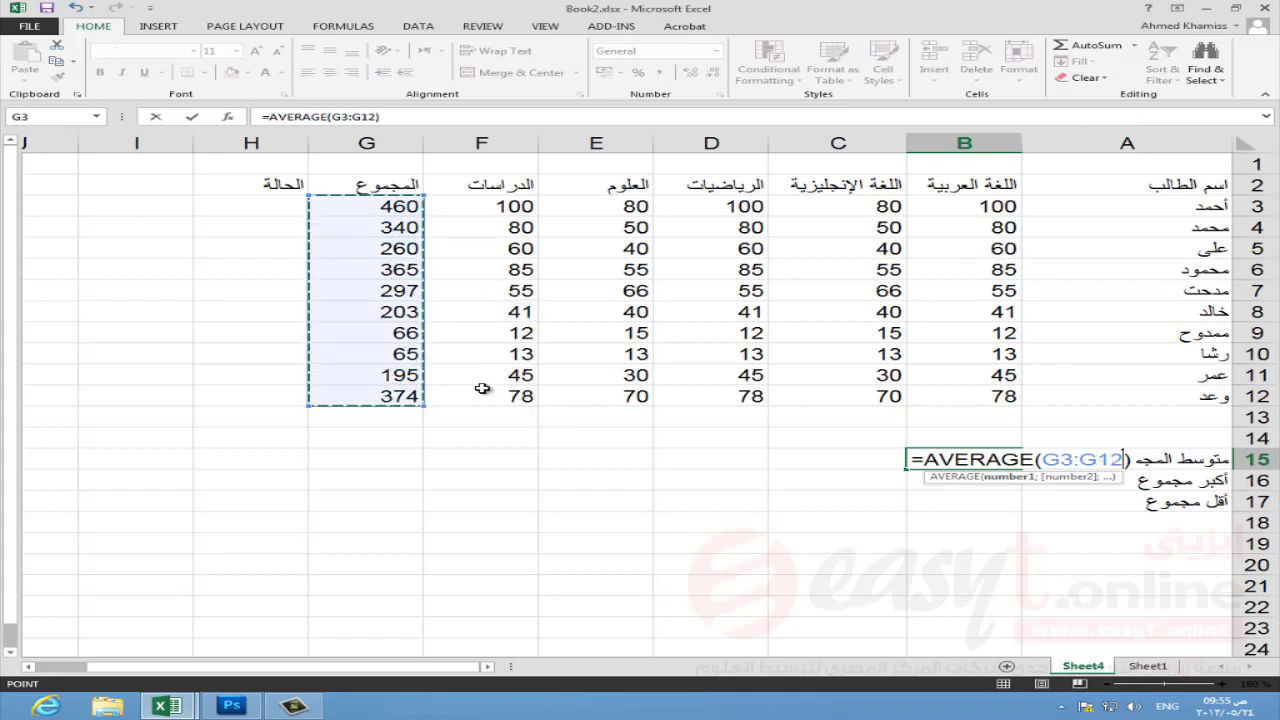
{"action": "key", "text": "Return"}
{"action": "key", "text": "Return"}
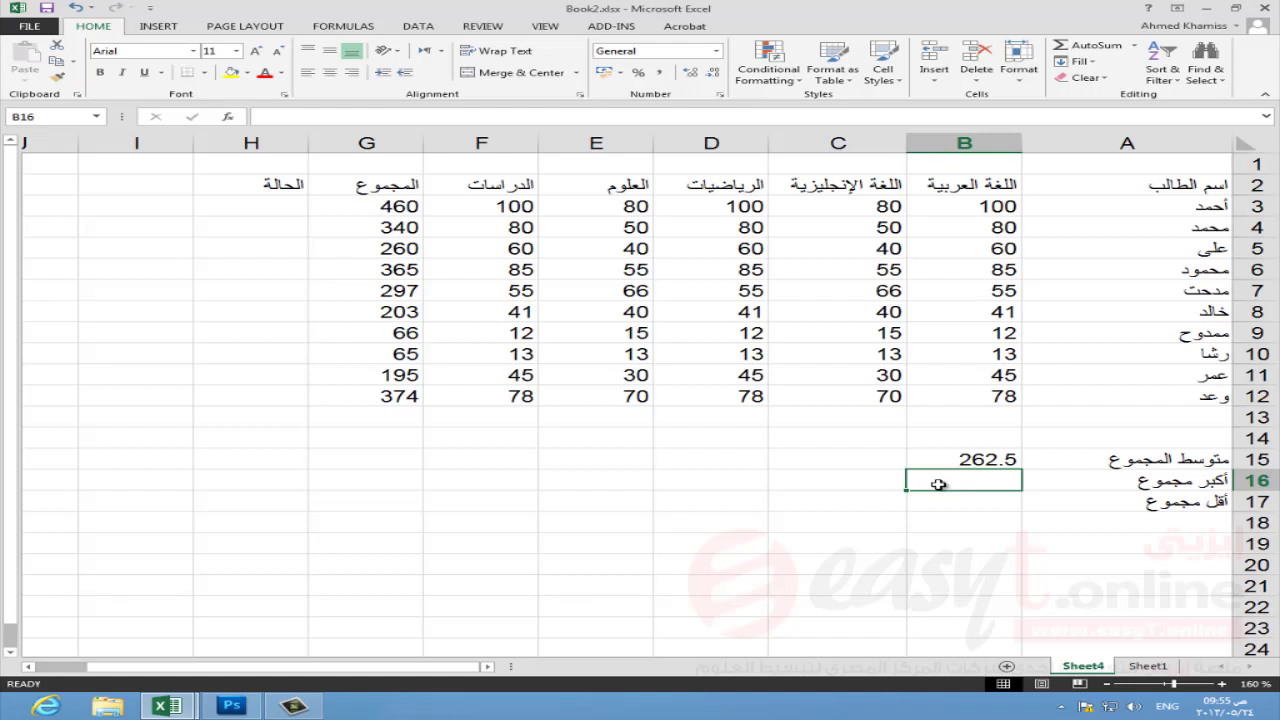
Step: Put the MAX of totals G3:G12 in B16, showing 460
{"action": "left_click", "coordinate": [1134, 45]}
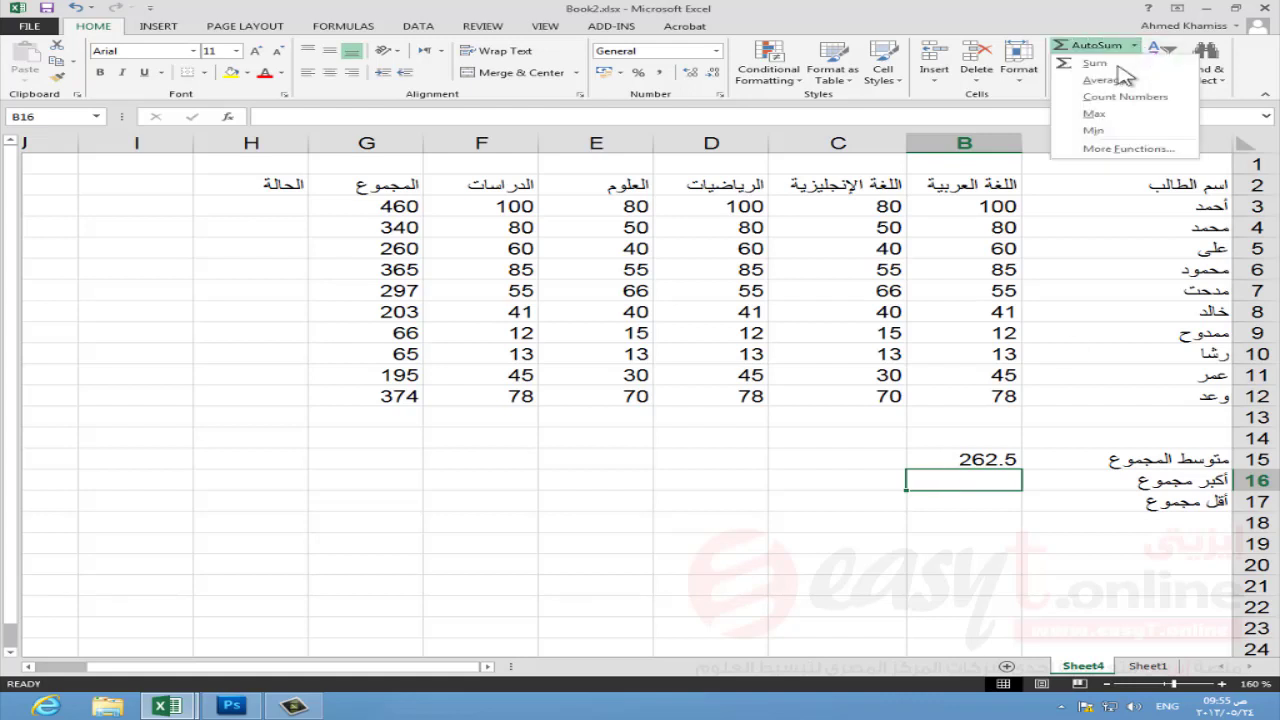
{"action": "left_click", "coordinate": [1095, 113]}
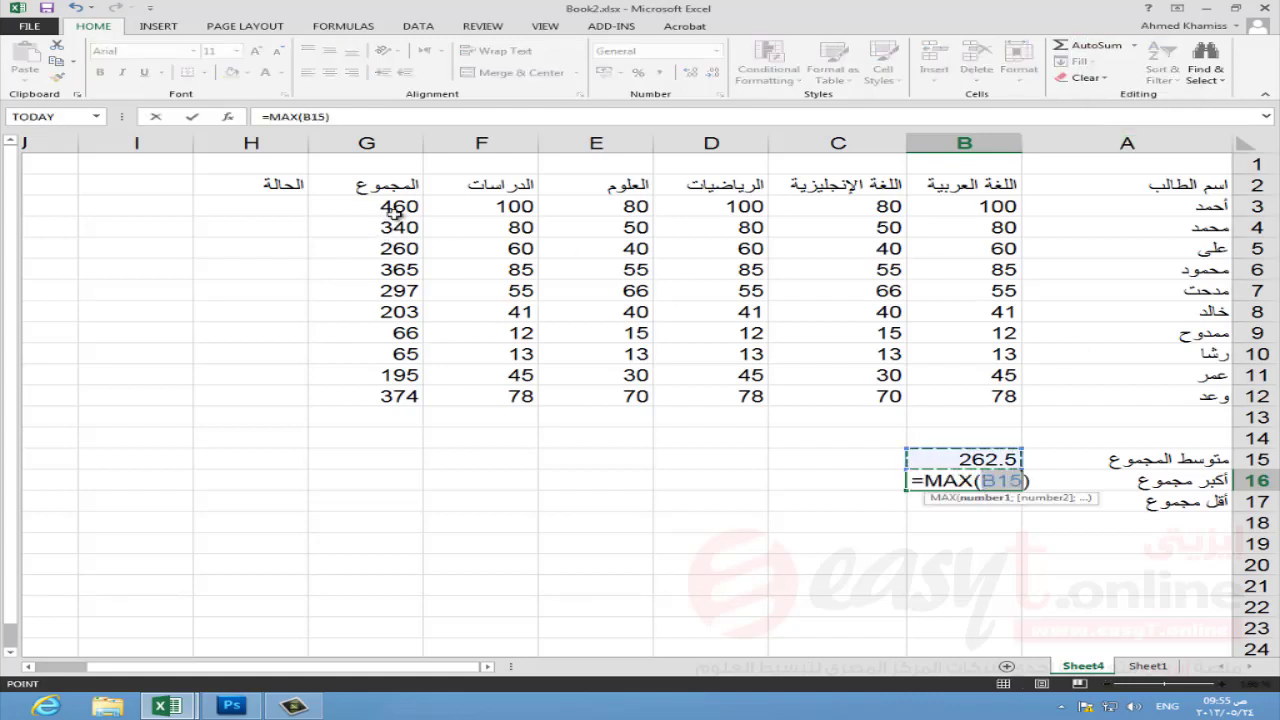
{"action": "left_click_drag", "start_coordinate": [396, 201], "coordinate": [384, 395]}
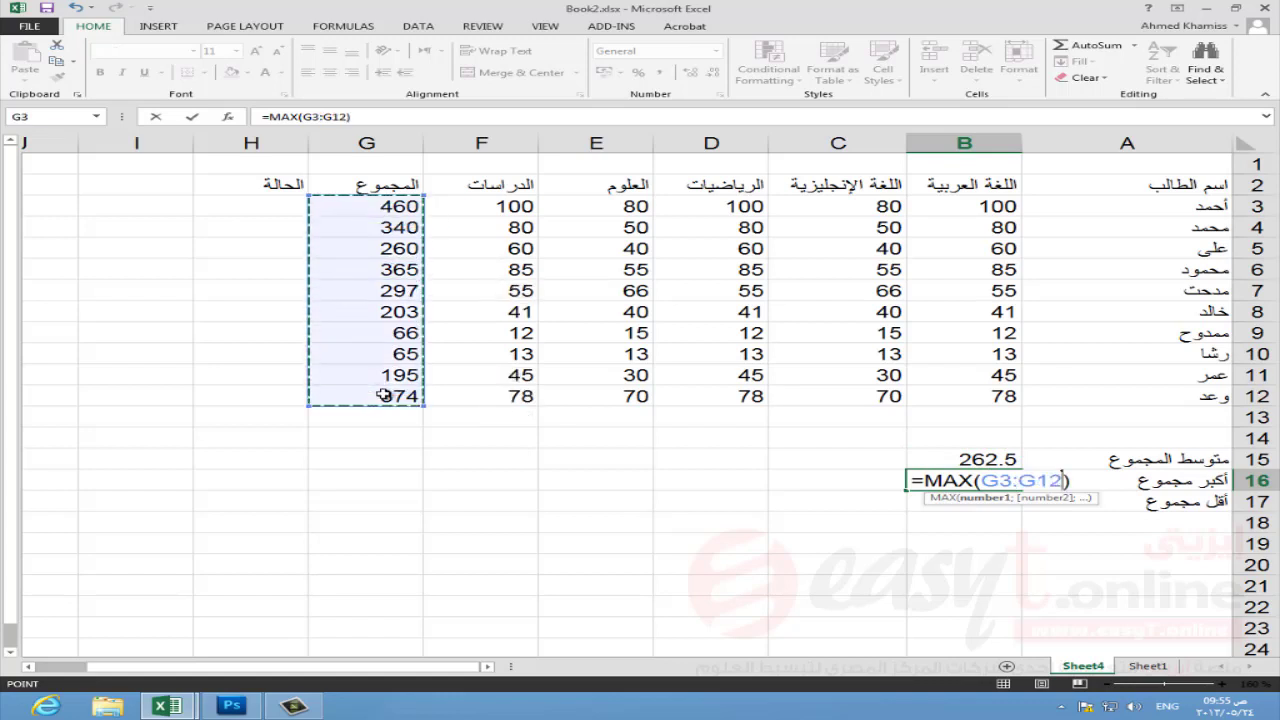
{"action": "key", "text": "Return"}
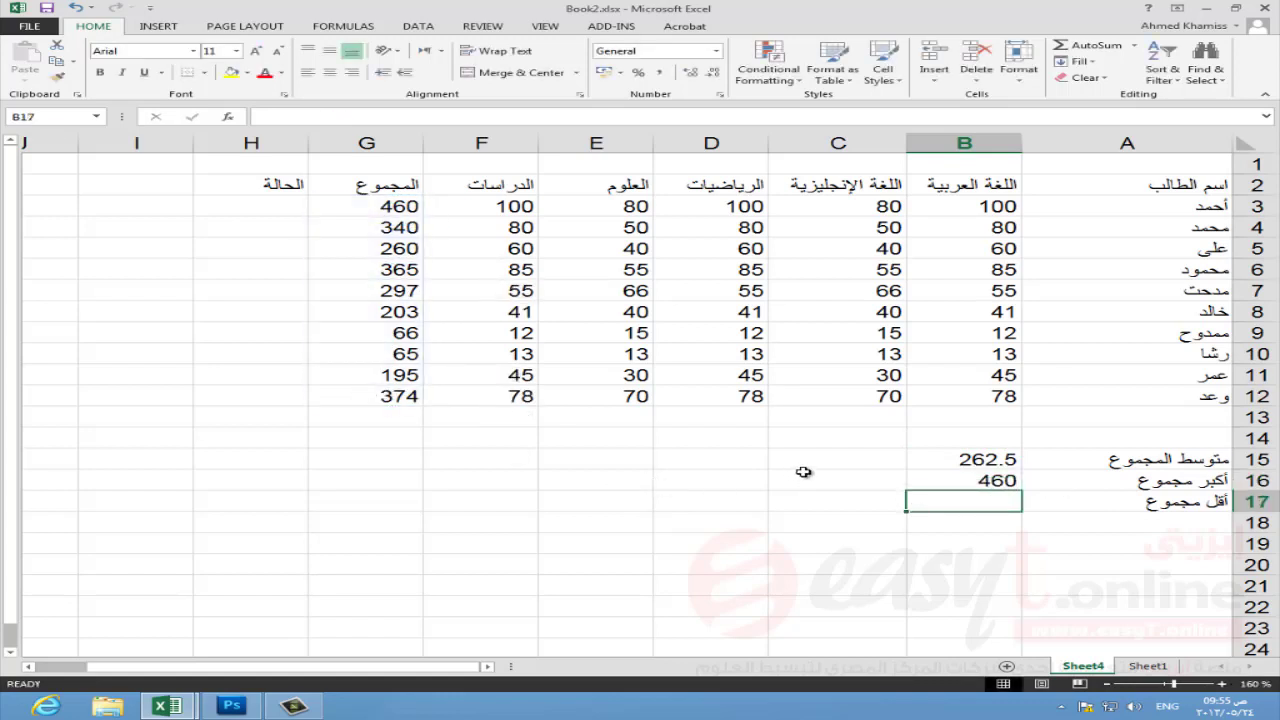
Step: Put the MIN of totals G3:G12 in B17, showing 65
{"action": "left_click", "coordinate": [1135, 46]}
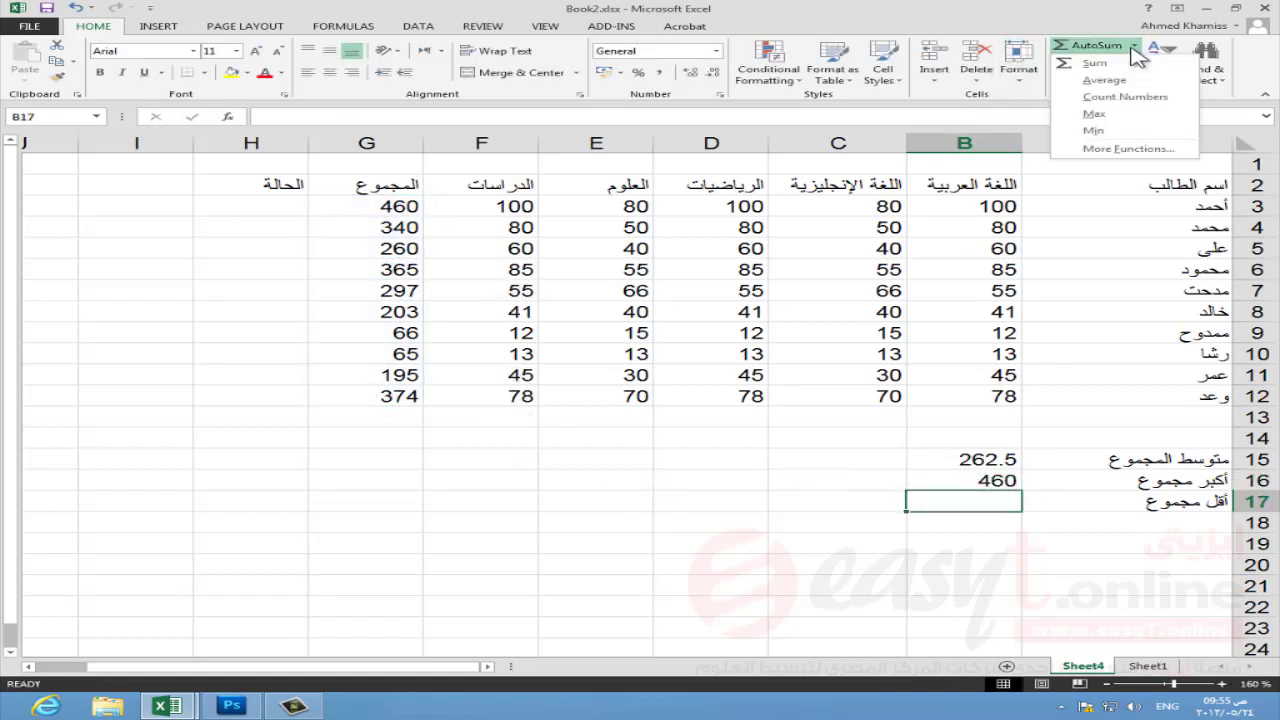
{"action": "left_click", "coordinate": [1096, 130]}
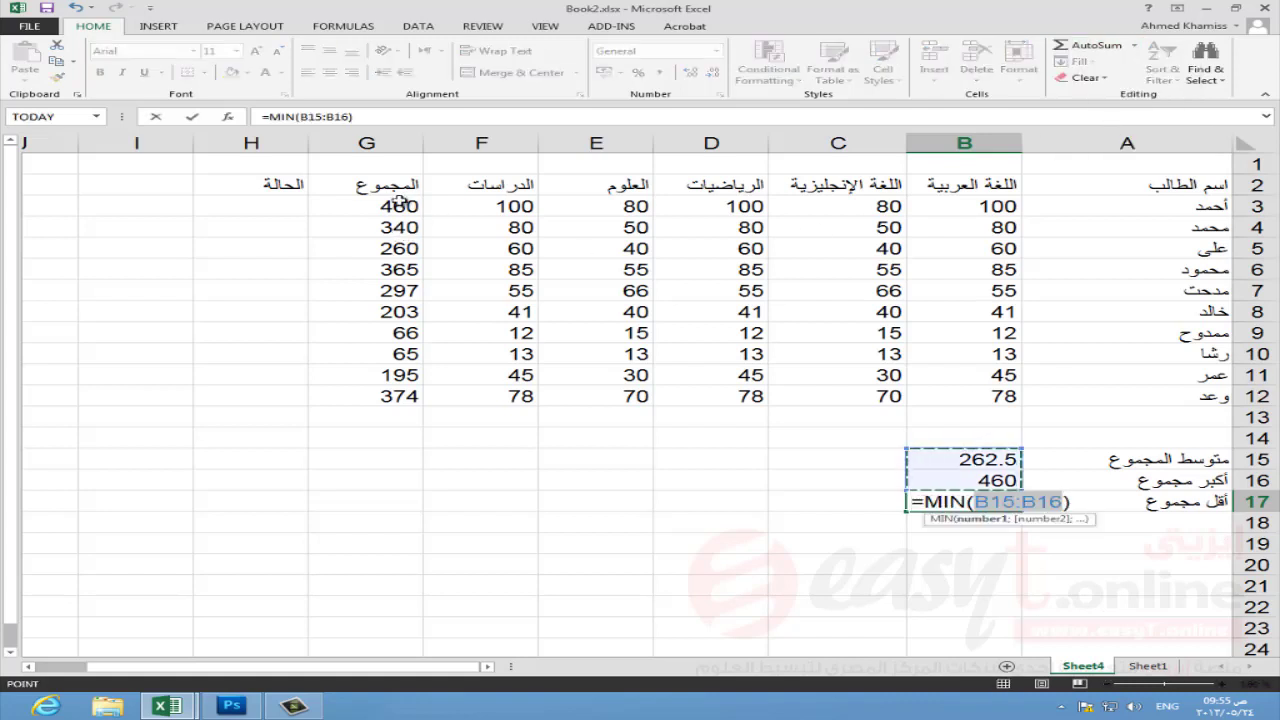
{"action": "mouse_move", "coordinate": [398, 202]}
{"action": "left_mouse_down"}
{"action": "mouse_move", "coordinate": [363, 374]}
{"action": "mouse_move", "coordinate": [377, 383]}
{"action": "left_mouse_up"}
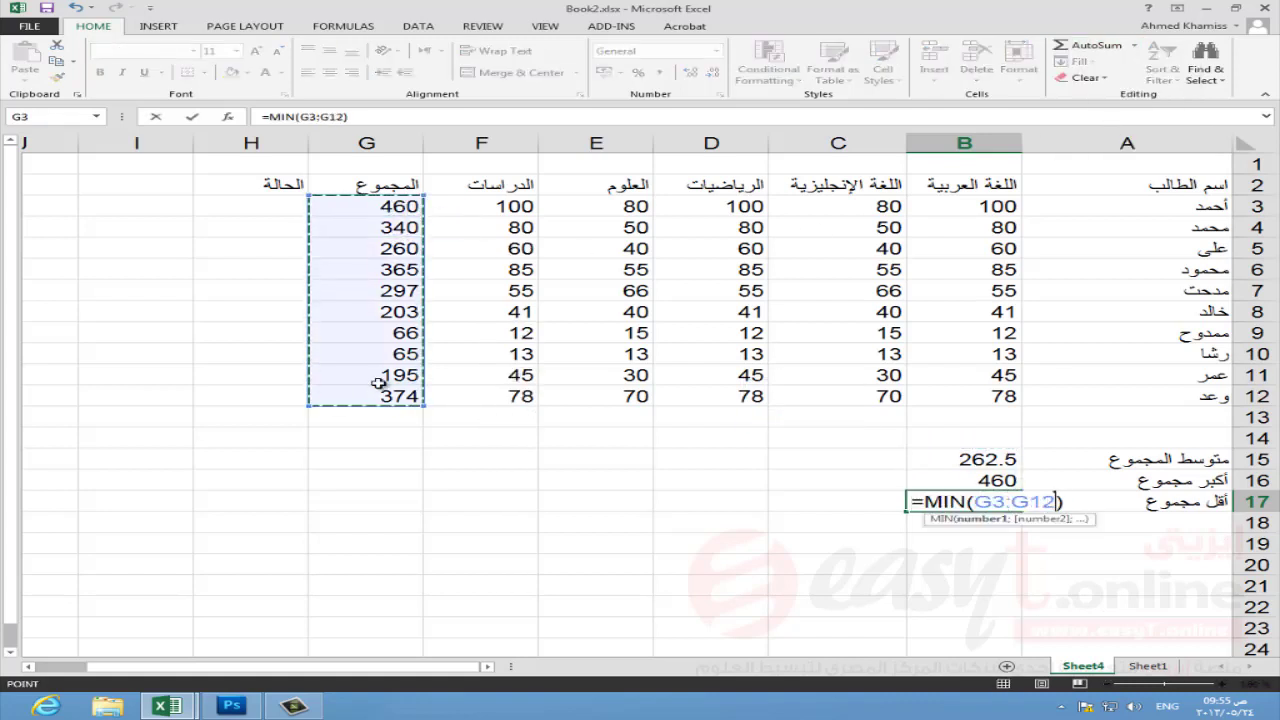
{"action": "key", "text": "Return"}
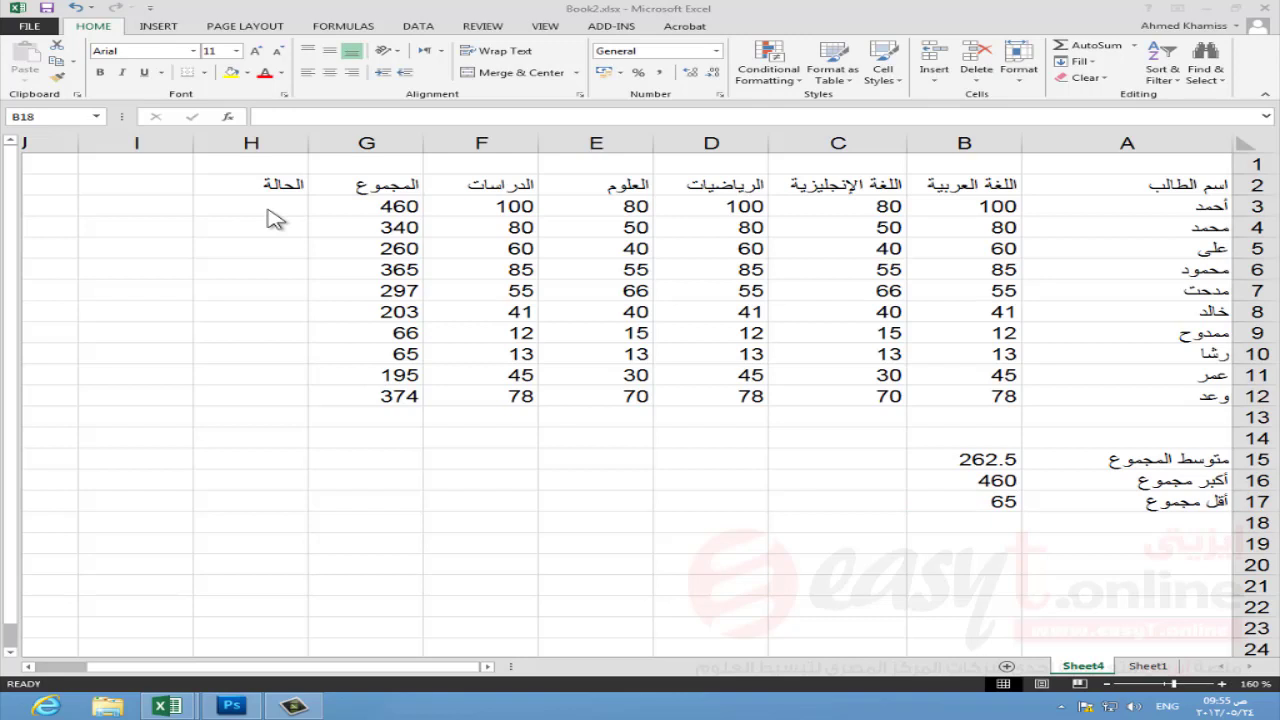
Step: Select H3, the first cell of the الحالة status column
{"action": "left_click", "coordinate": [265, 208]}
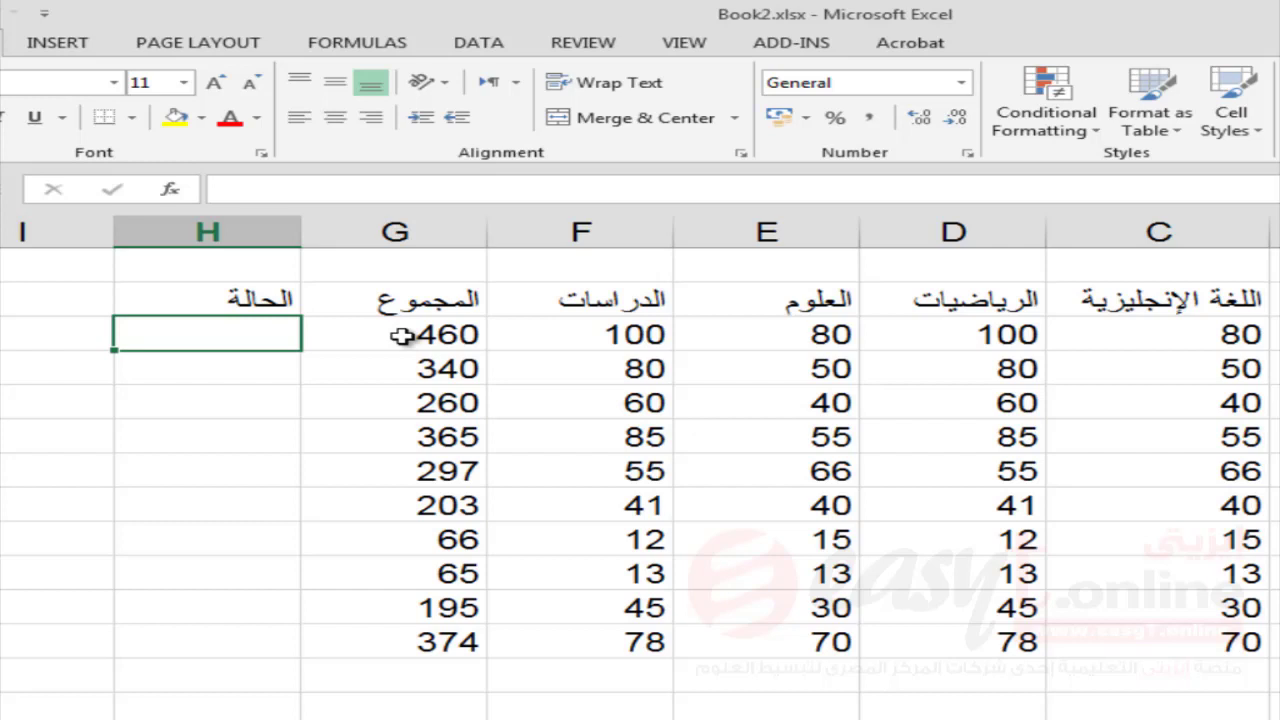
Step: Begin =IF(G3<250; in H3 to test the first student's total
{"action": "type", "text": "="}
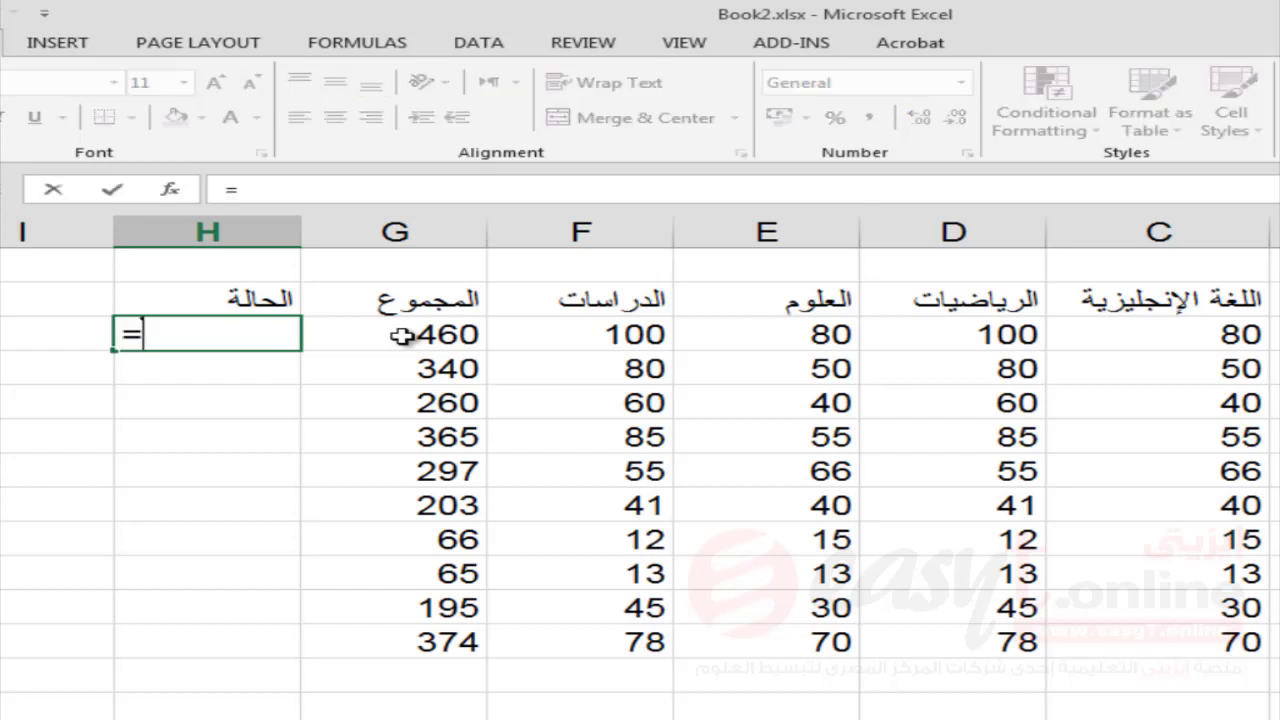
{"action": "type", "text": "if"}
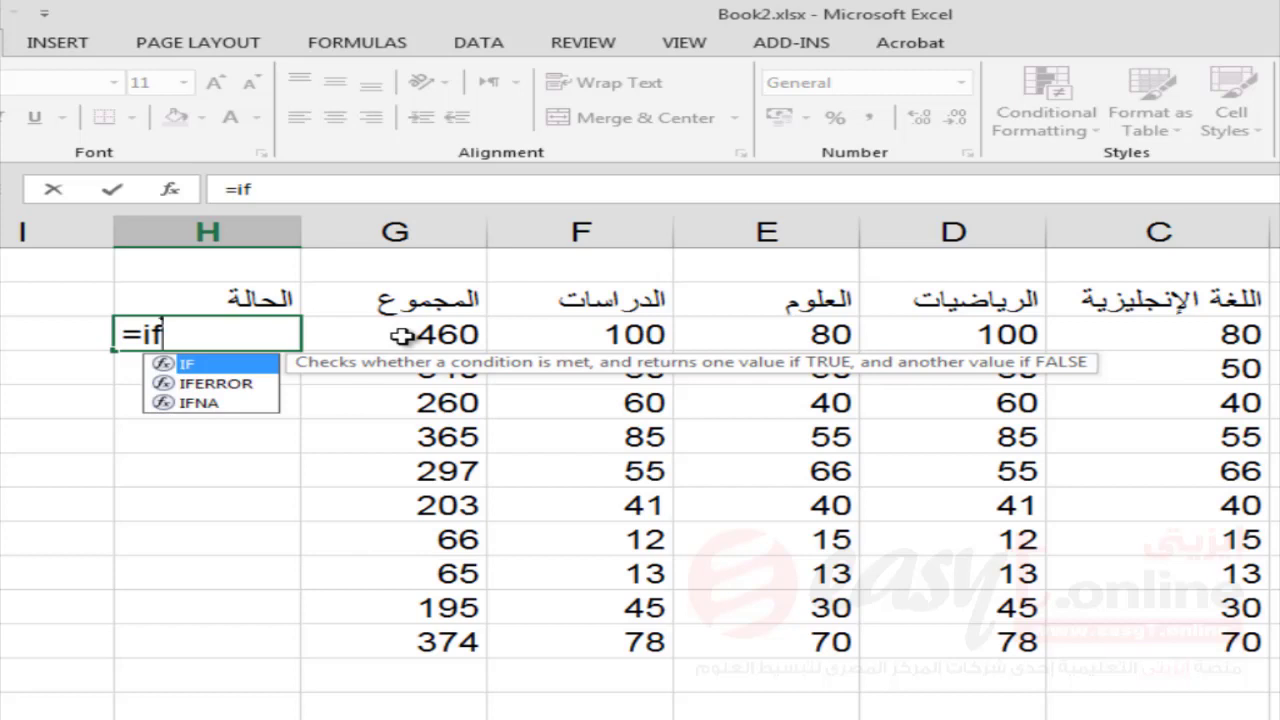
{"action": "type", "text": "("}
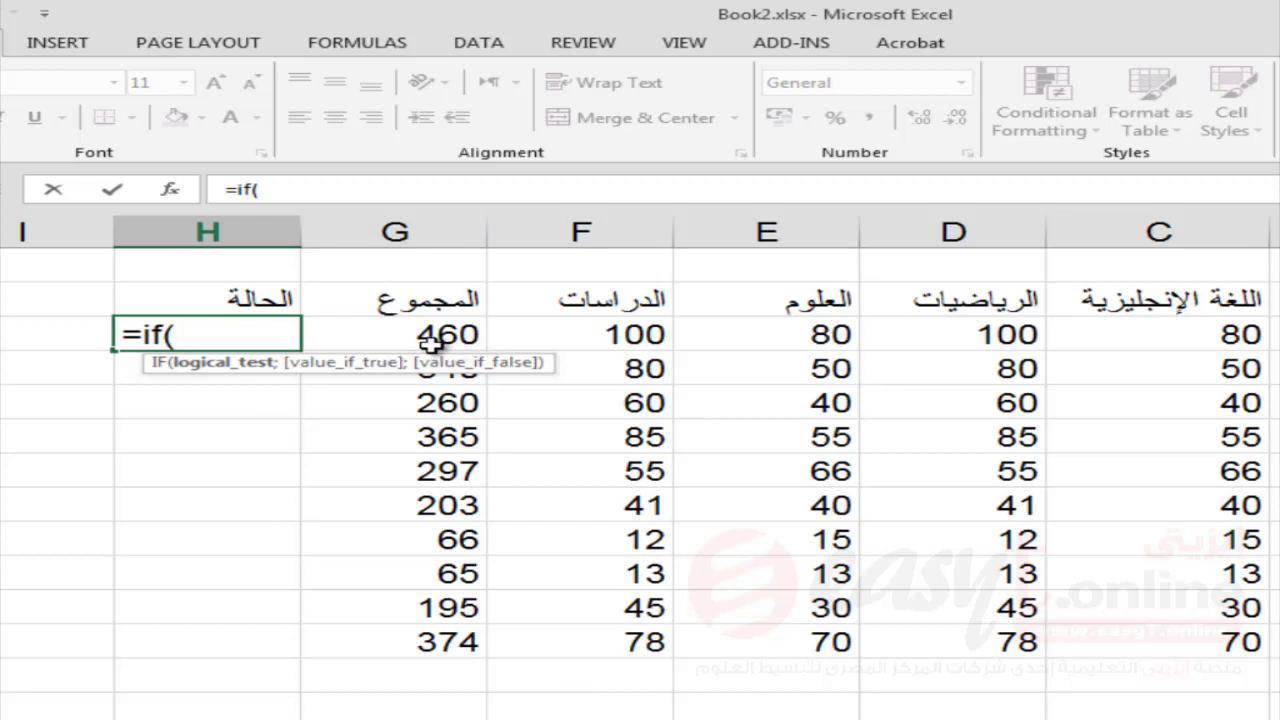
{"action": "left_click", "coordinate": [398, 338]}
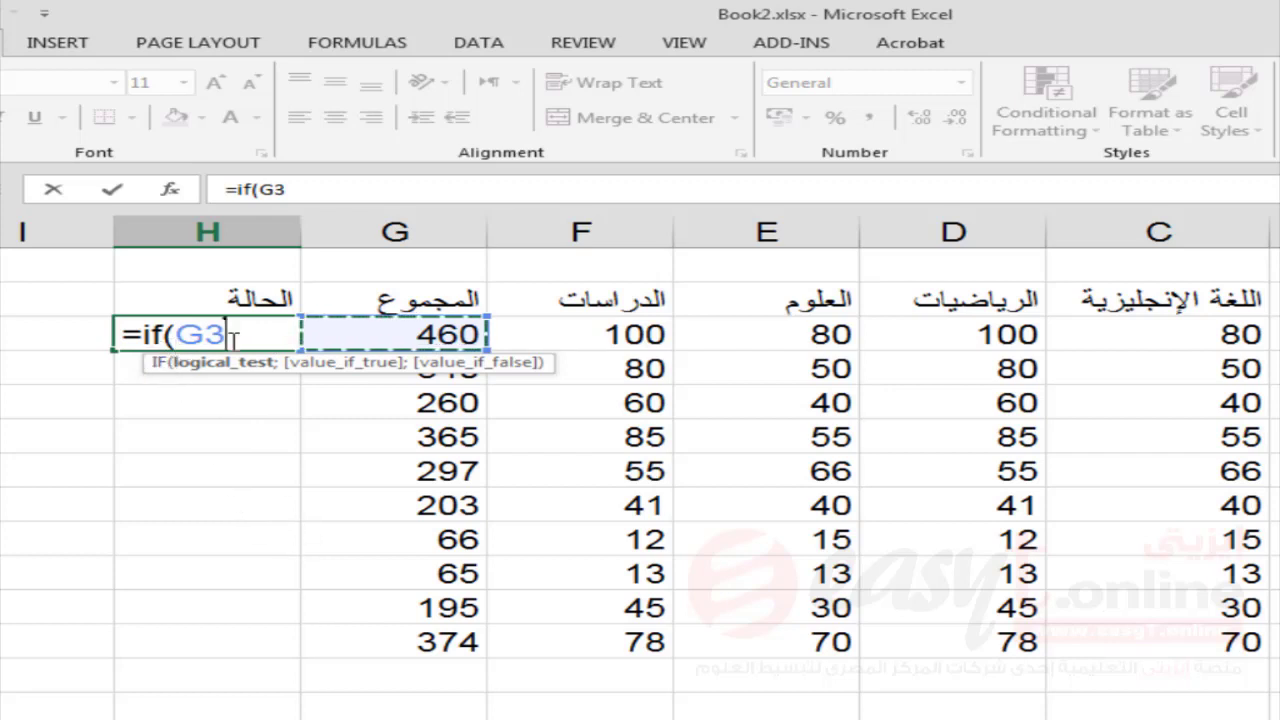
{"action": "type", "text": "<"}
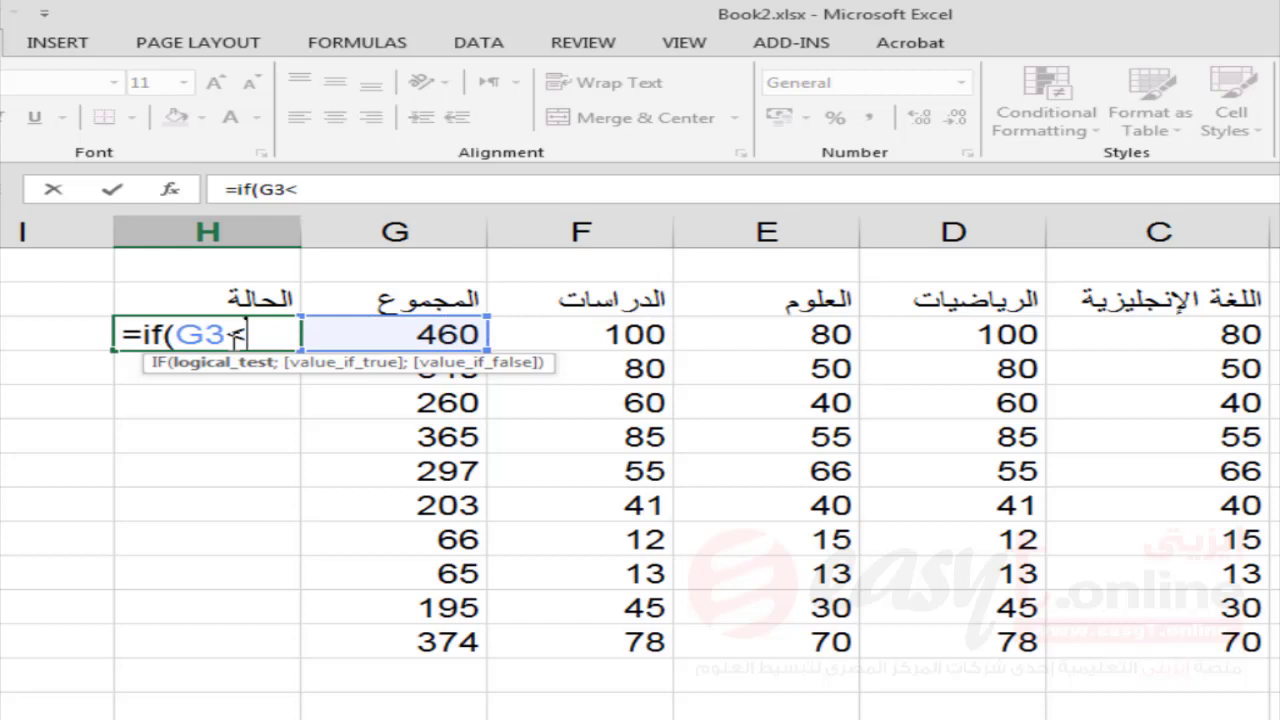
{"action": "type", "text": "250"}
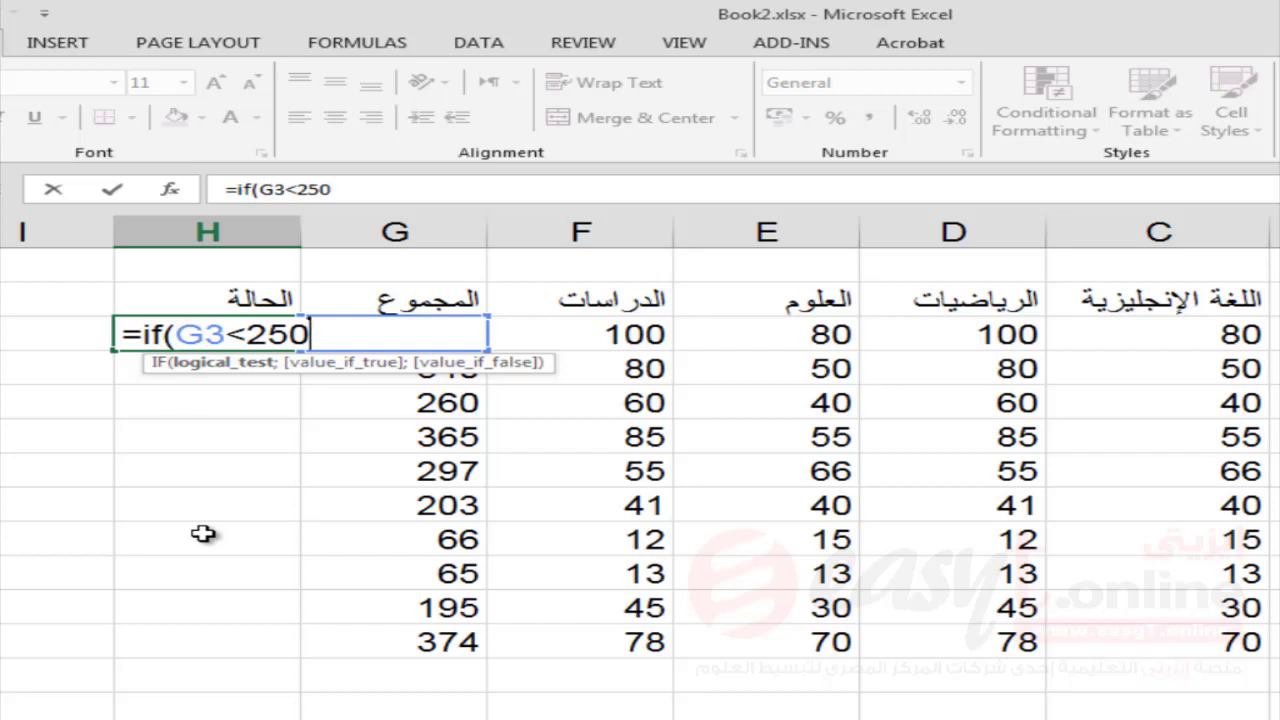
{"action": "type", "text": ";"}
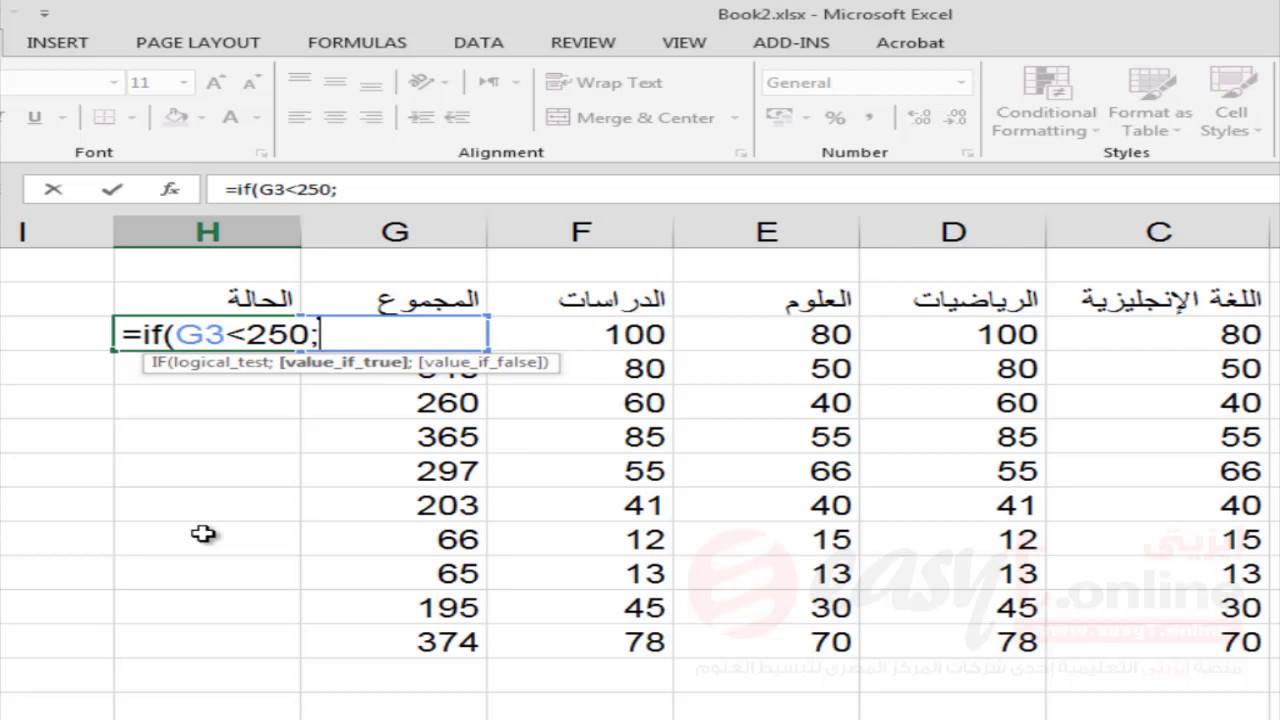
Step: Finish H3 as =IF(G3<250;"راسب";"ناجح"), which now shows ناجح
{"action": "type", "text": "\"ر"}
{"action": "type", "text": "اسب"}
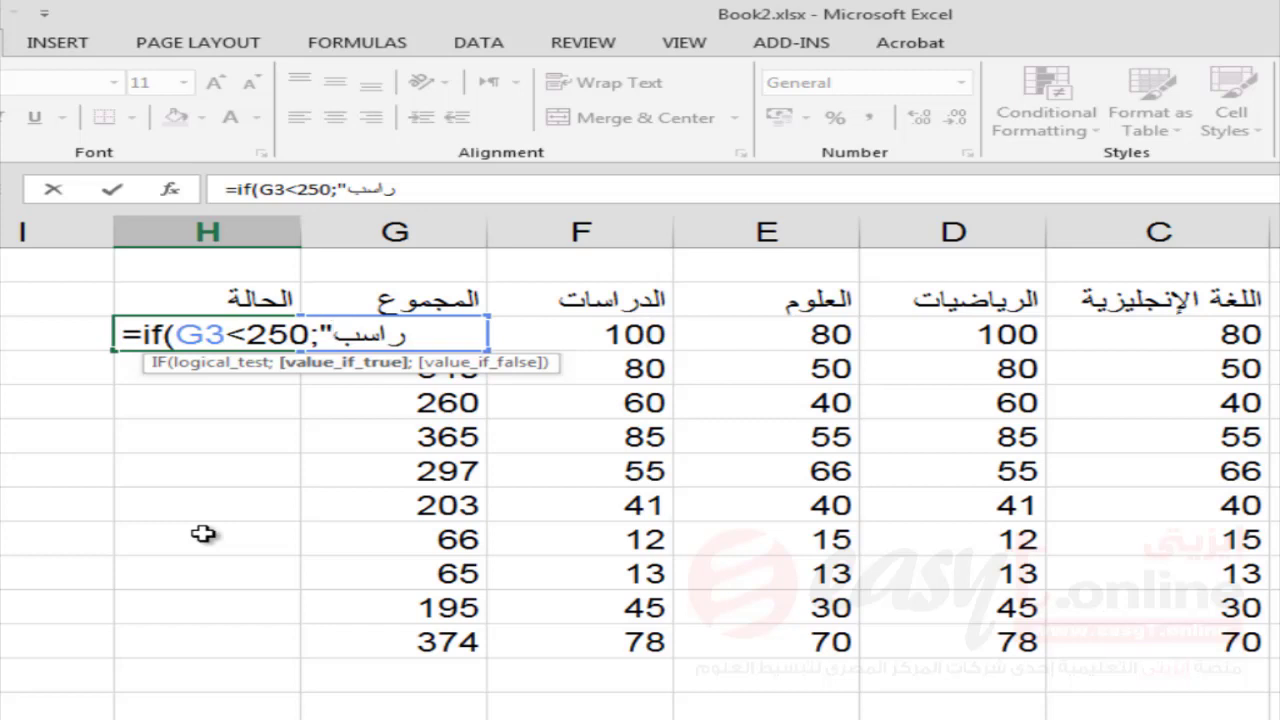
{"action": "type", "text": "\""}
{"action": "type", "text": ";"}
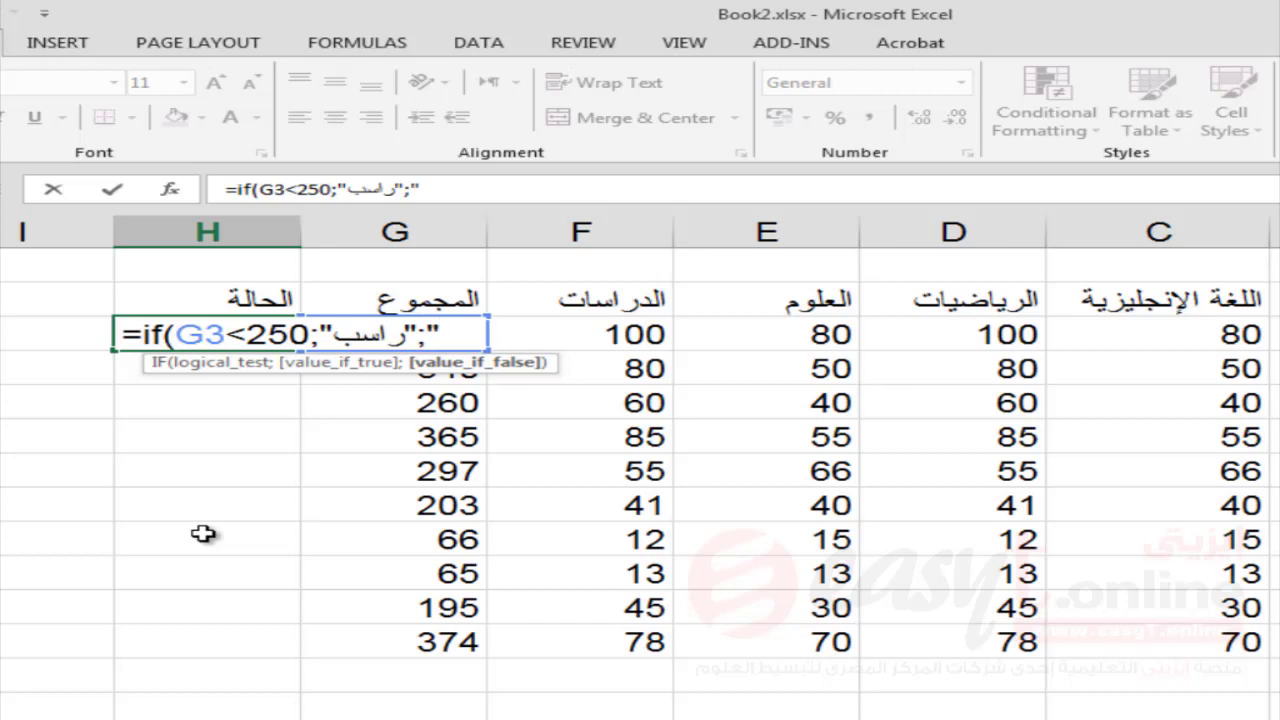
{"action": "type", "text": "ن"}
{"action": "type", "text": "اجح"}
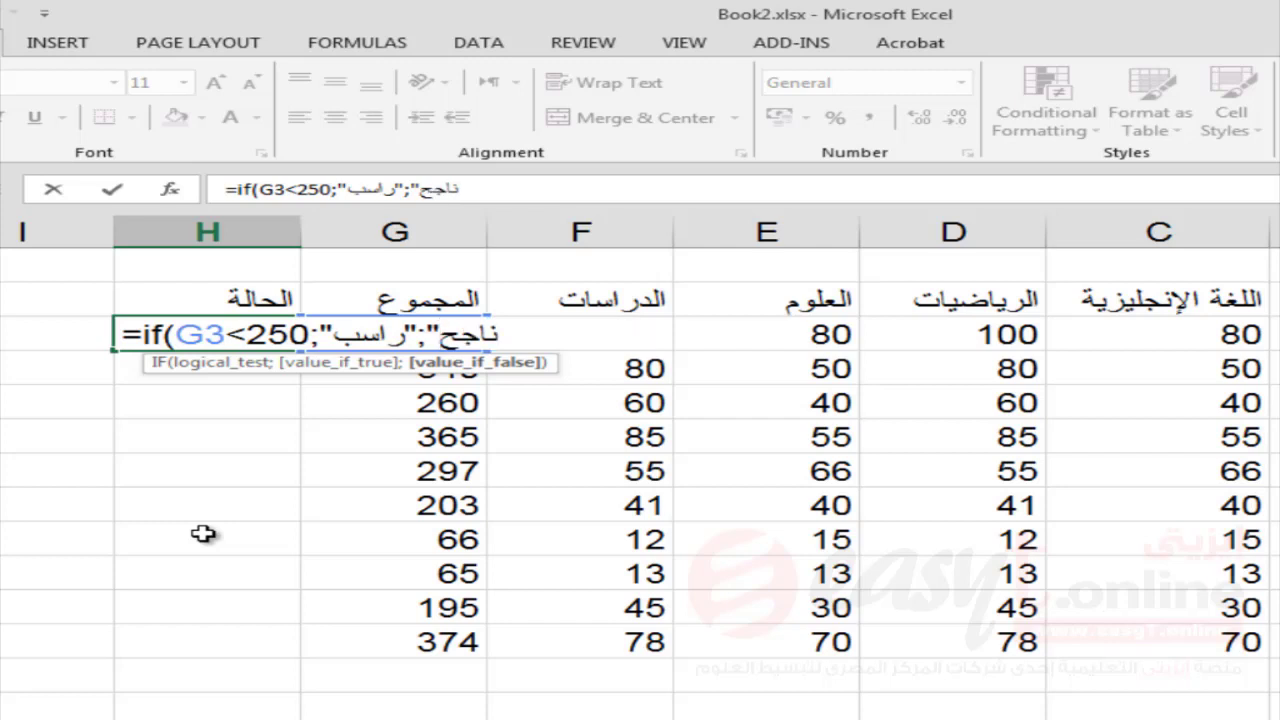
{"action": "type", "text": "\""}
{"action": "type", "text": ")"}
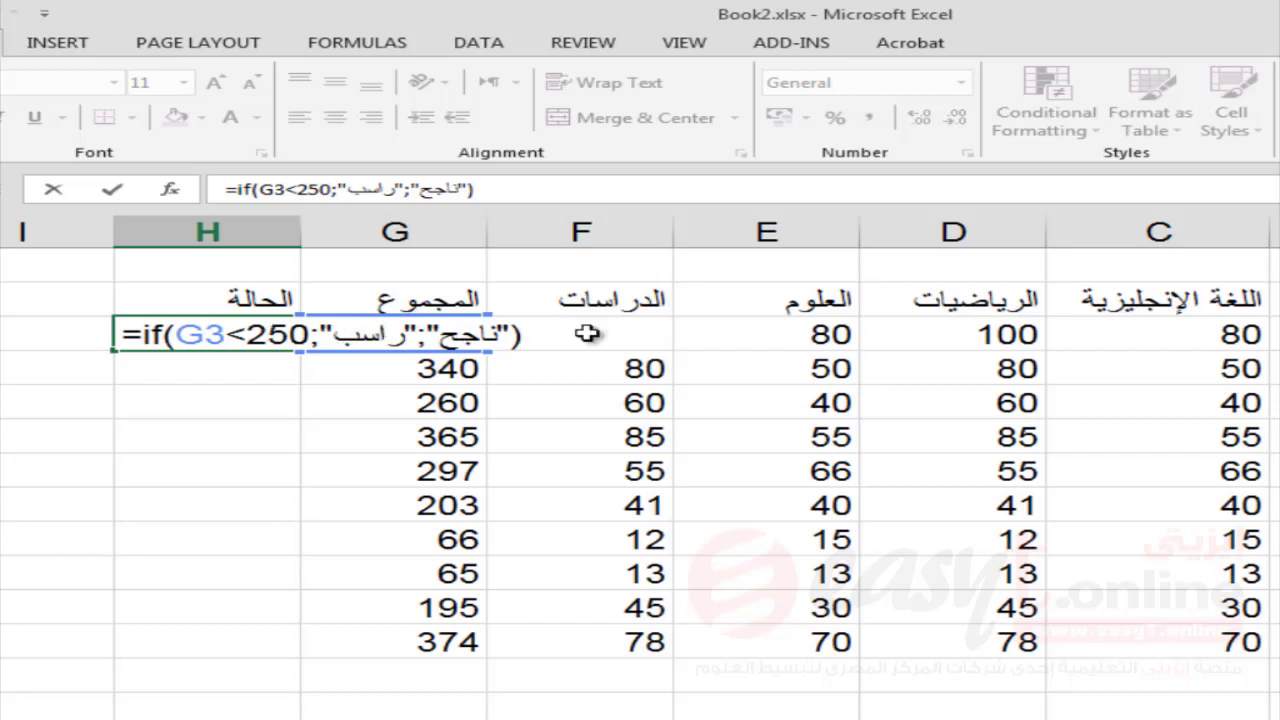
{"action": "key", "text": "Return"}
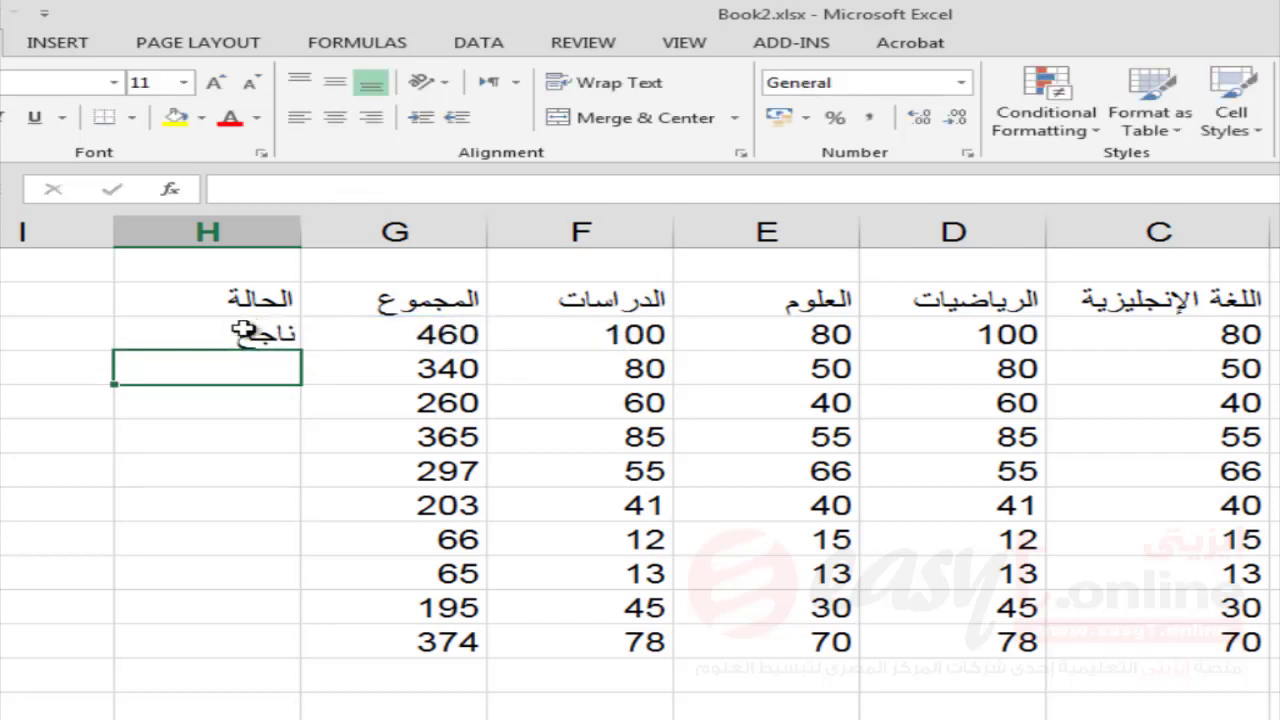
Step: Fill the H3 status formula down to H12 and verify each student's ناجح/راسب result
{"action": "left_click", "coordinate": [232, 333]}
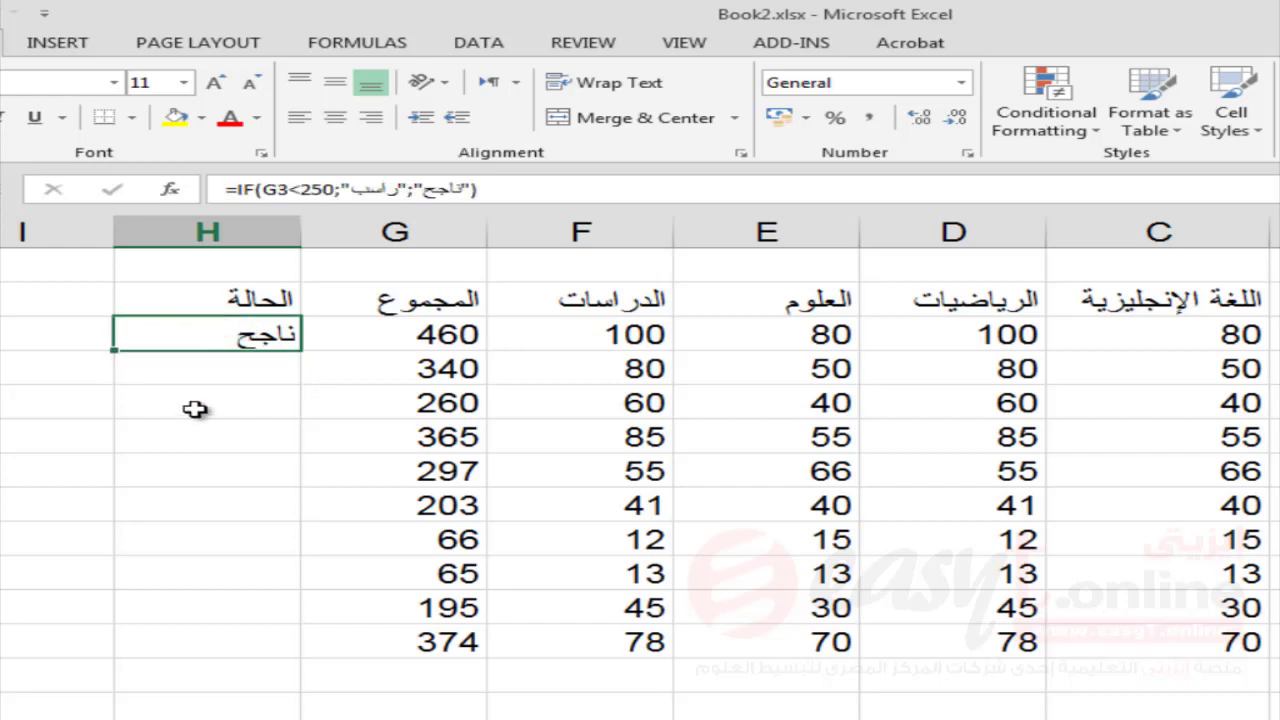
{"action": "double_click", "coordinate": [113, 351]}
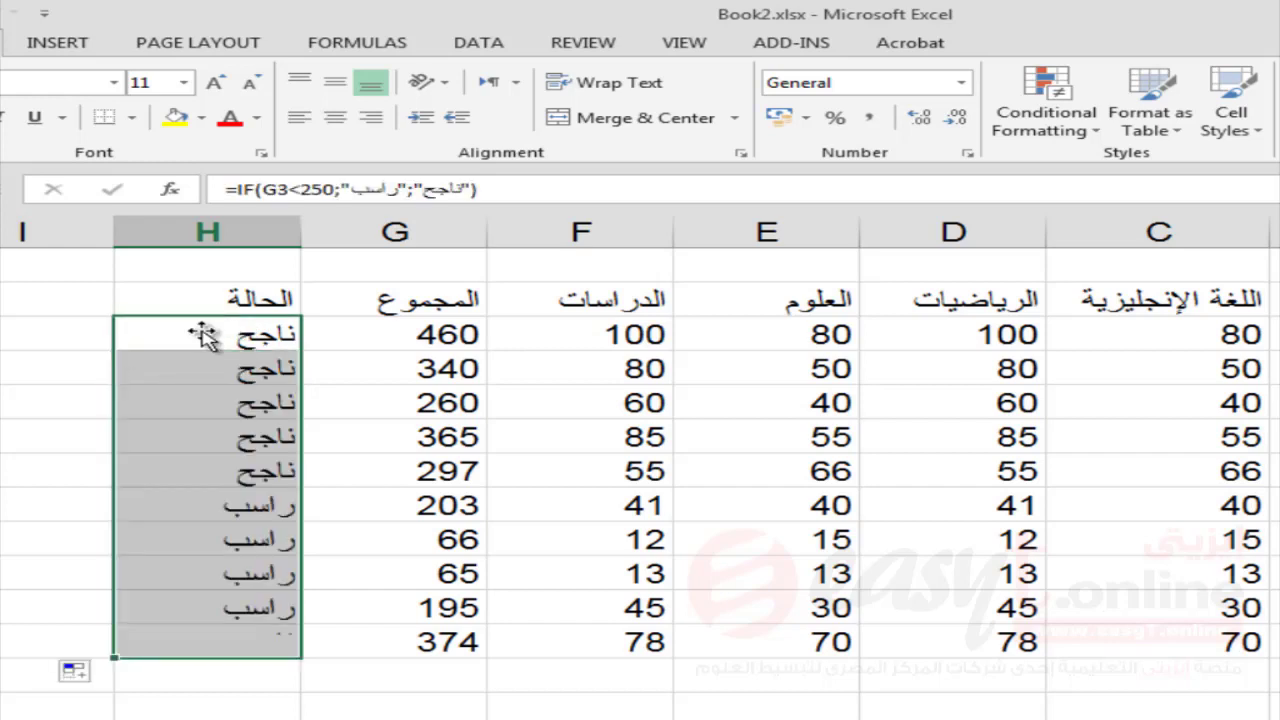
{"action": "left_click", "coordinate": [260, 369]}
{"action": "left_click", "coordinate": [262, 403]}
{"action": "left_click", "coordinate": [258, 470]}
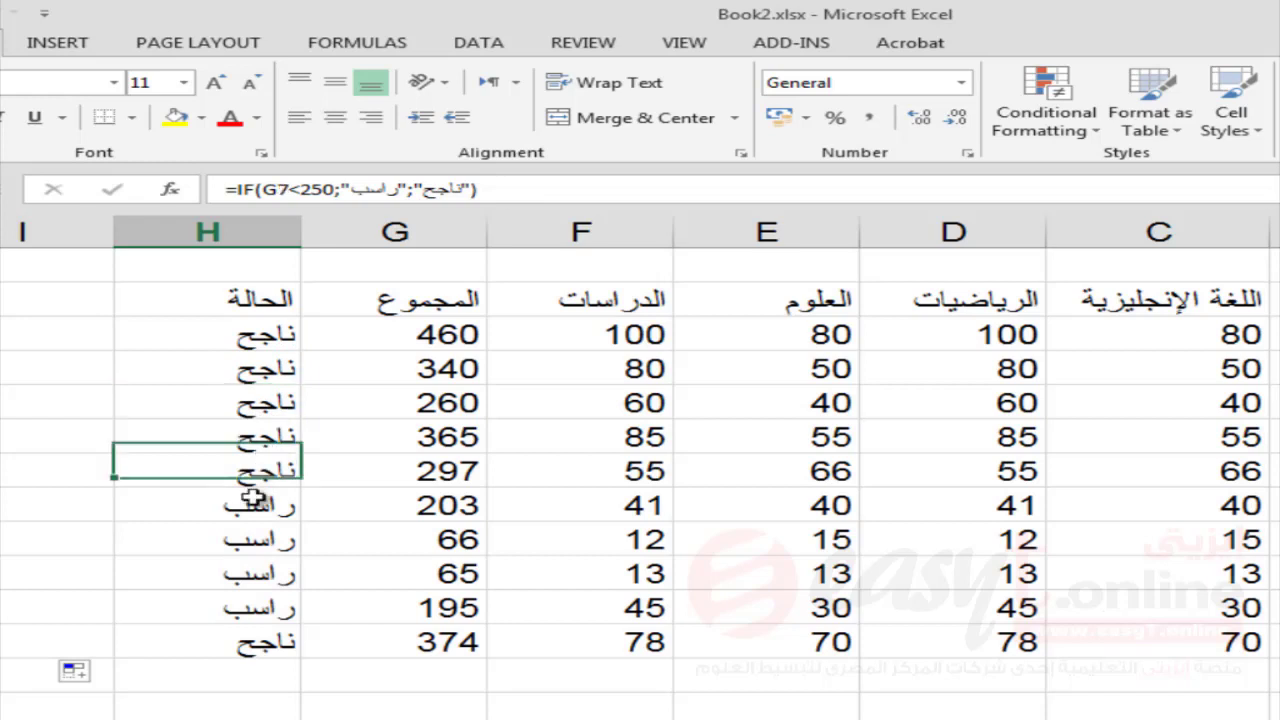
{"action": "left_click", "coordinate": [248, 510]}
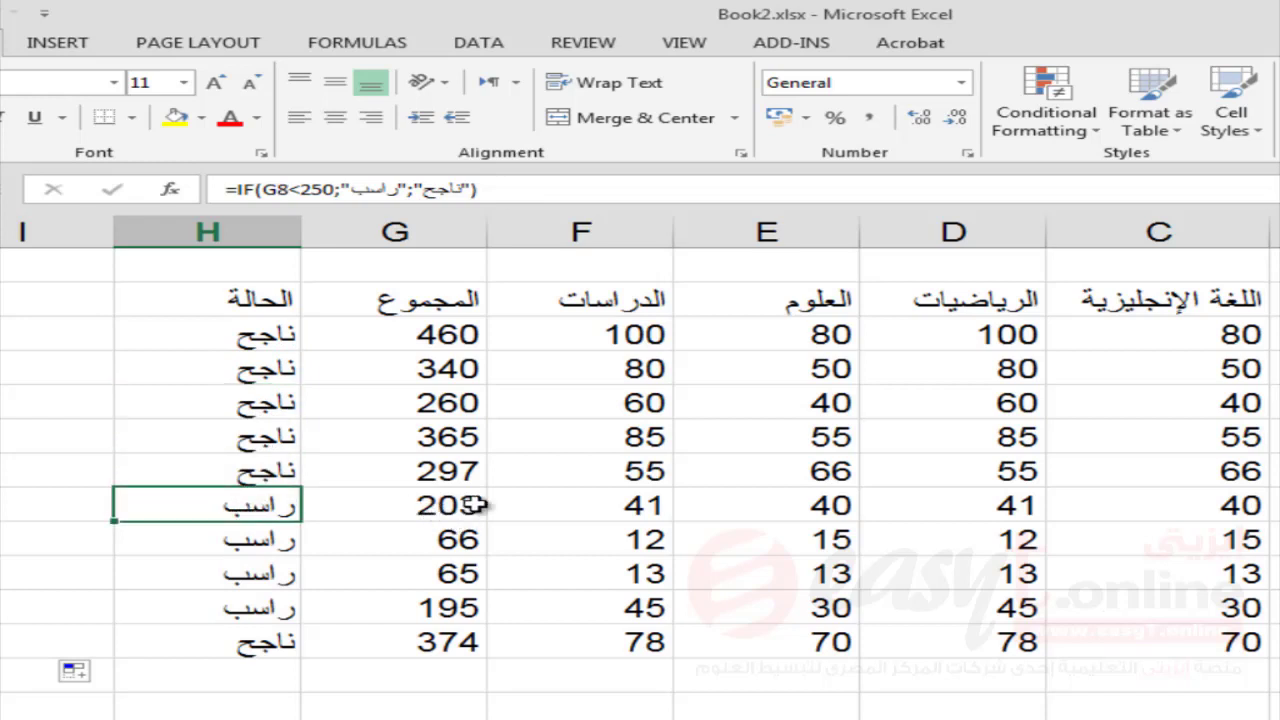
{"action": "left_click", "coordinate": [262, 540]}
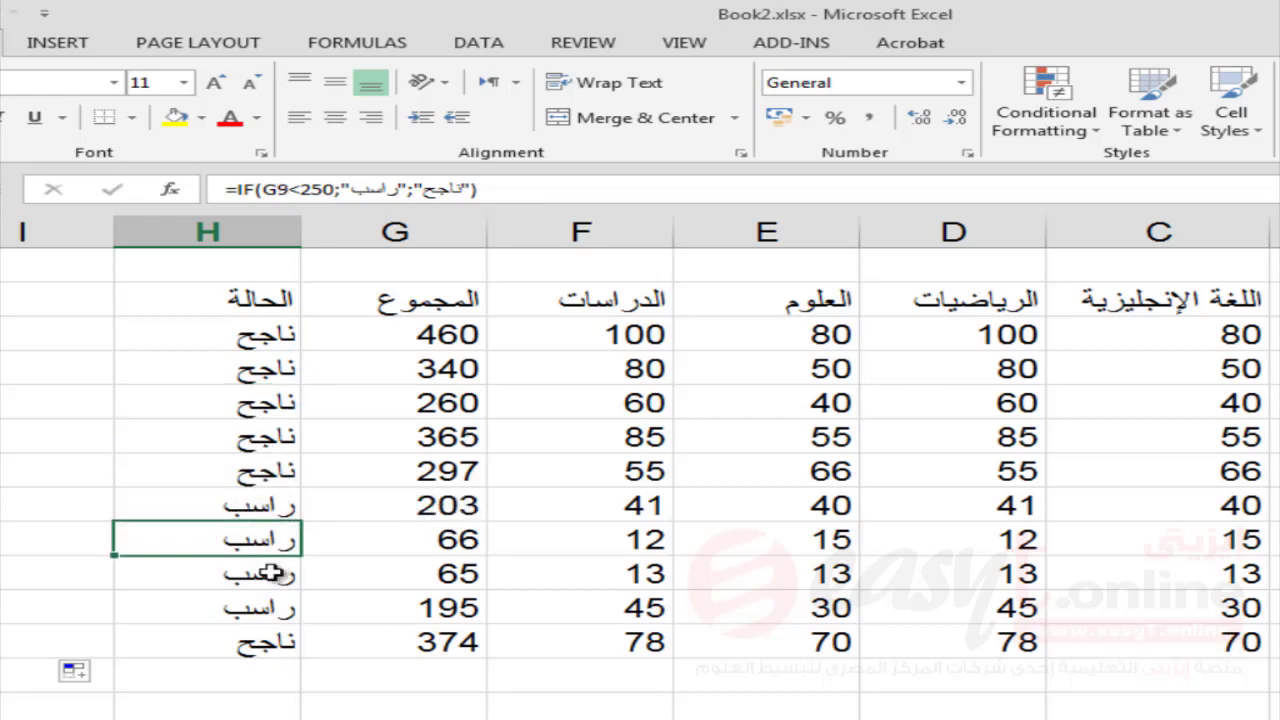
{"action": "left_click", "coordinate": [260, 575]}
{"action": "left_click", "coordinate": [256, 612]}
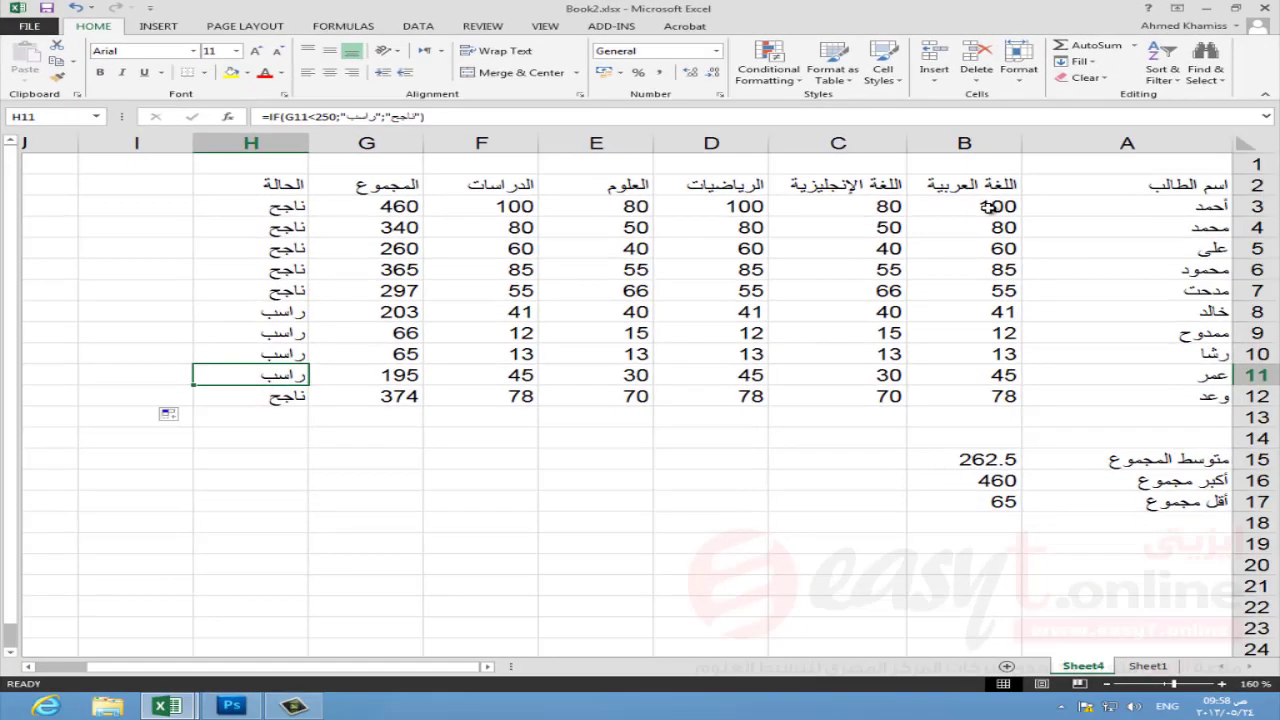
Step: Change the first student's grades in B3:E3 to 20, 30, 40 and 30
{"action": "left_click", "coordinate": [1000, 206]}
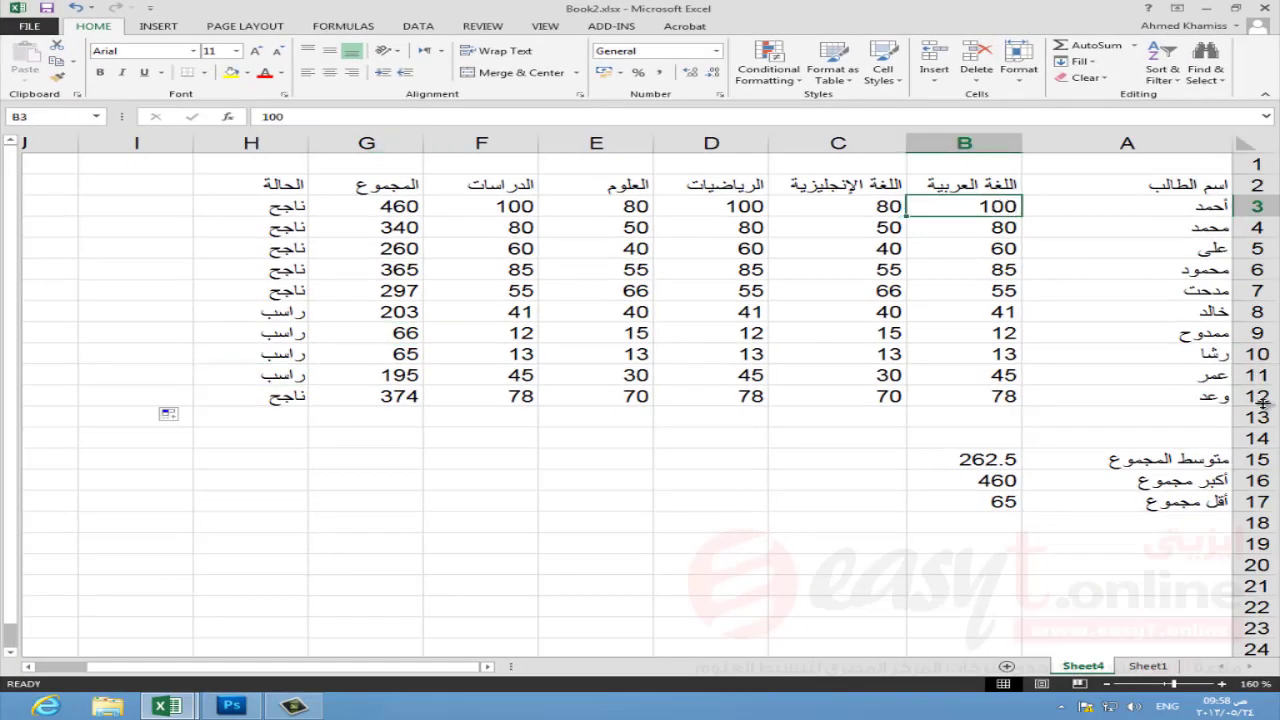
{"action": "type", "text": "20"}
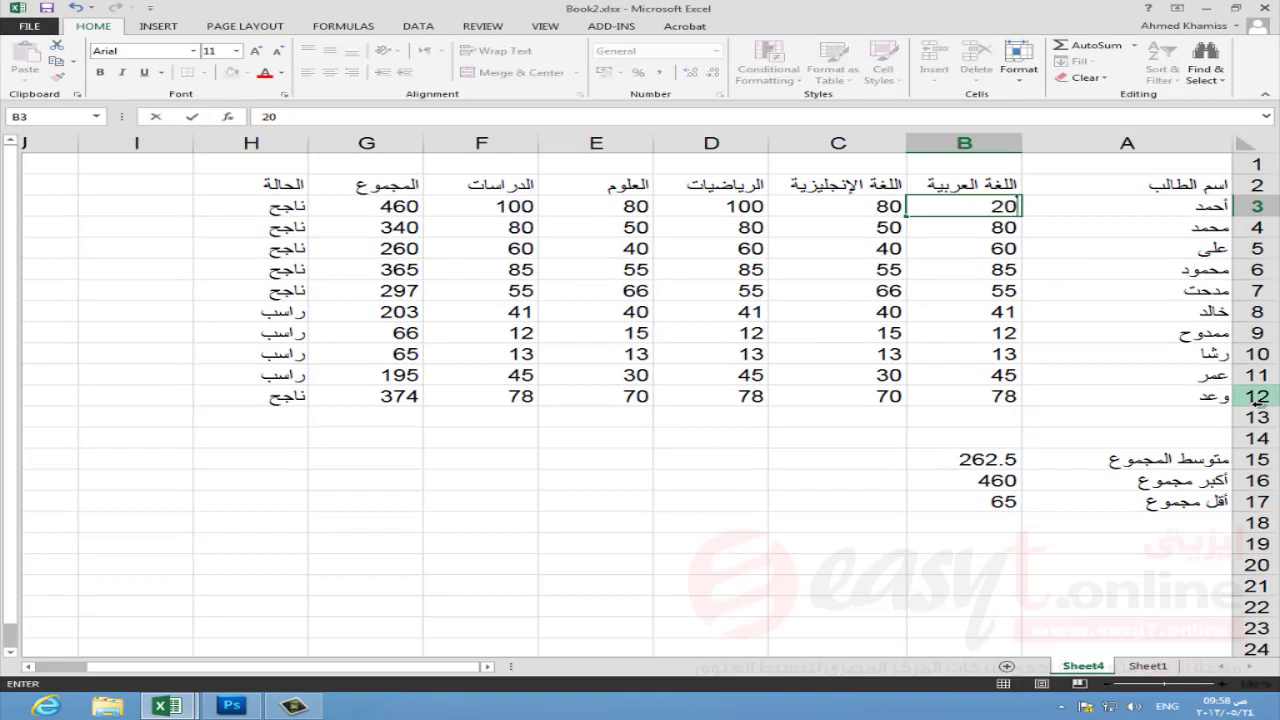
{"action": "key", "text": "Tab"}
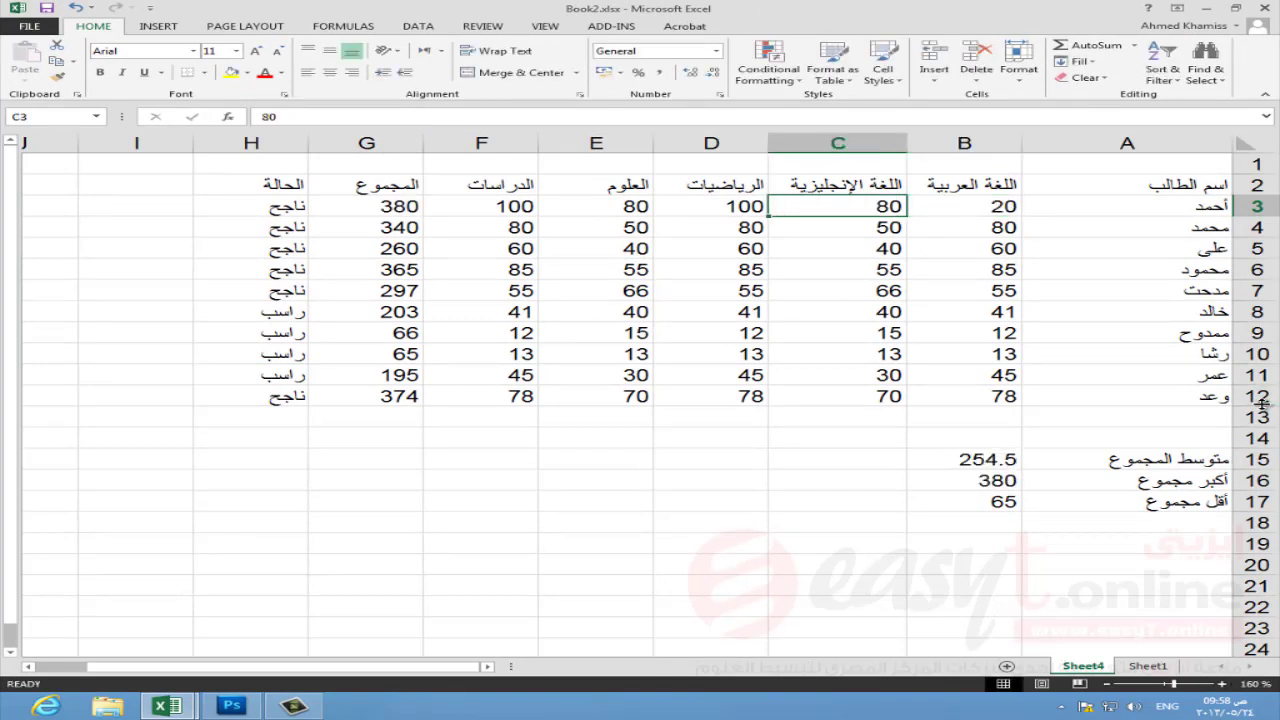
{"action": "type", "text": "30"}
{"action": "key", "text": "Tab"}
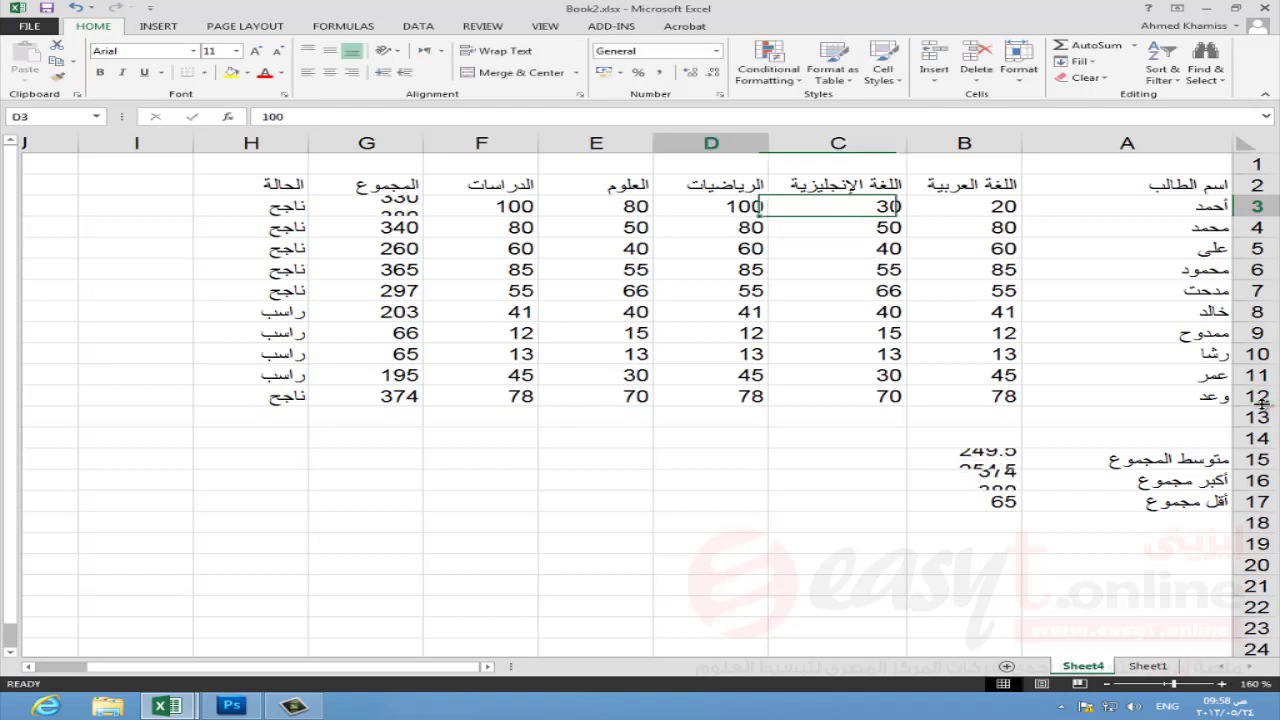
{"action": "type", "text": "40"}
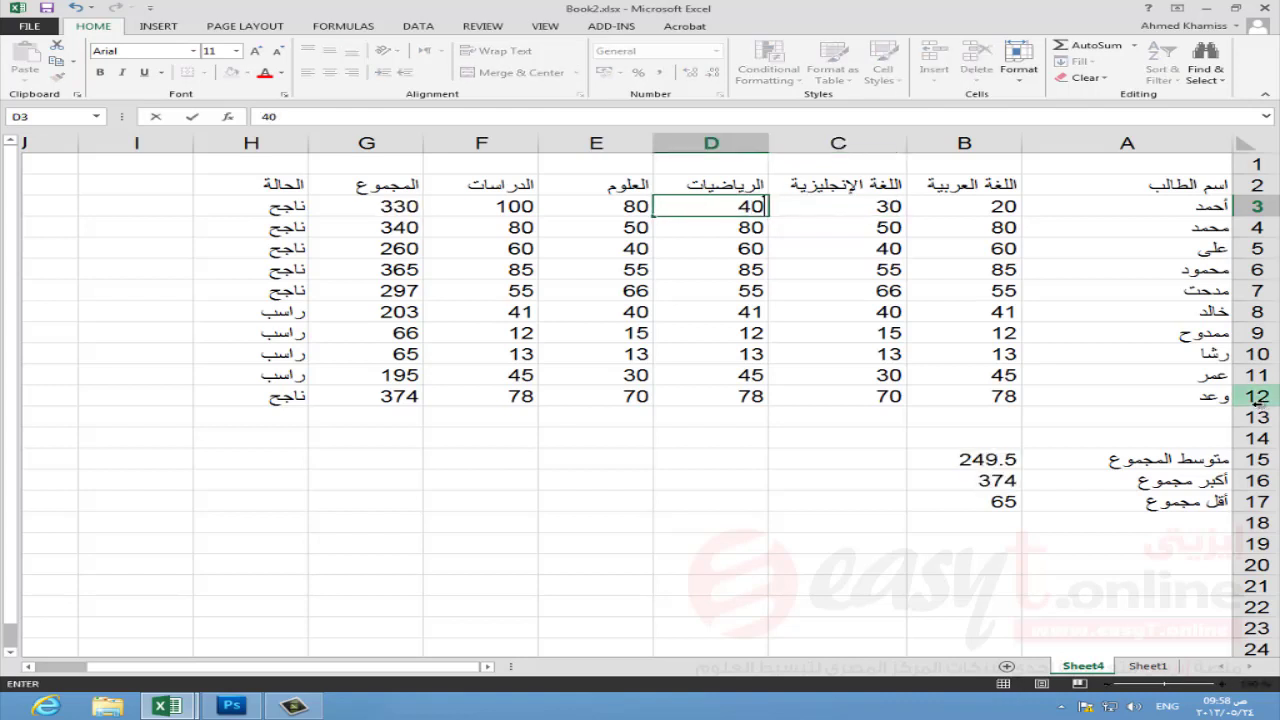
{"action": "key", "text": "Tab"}
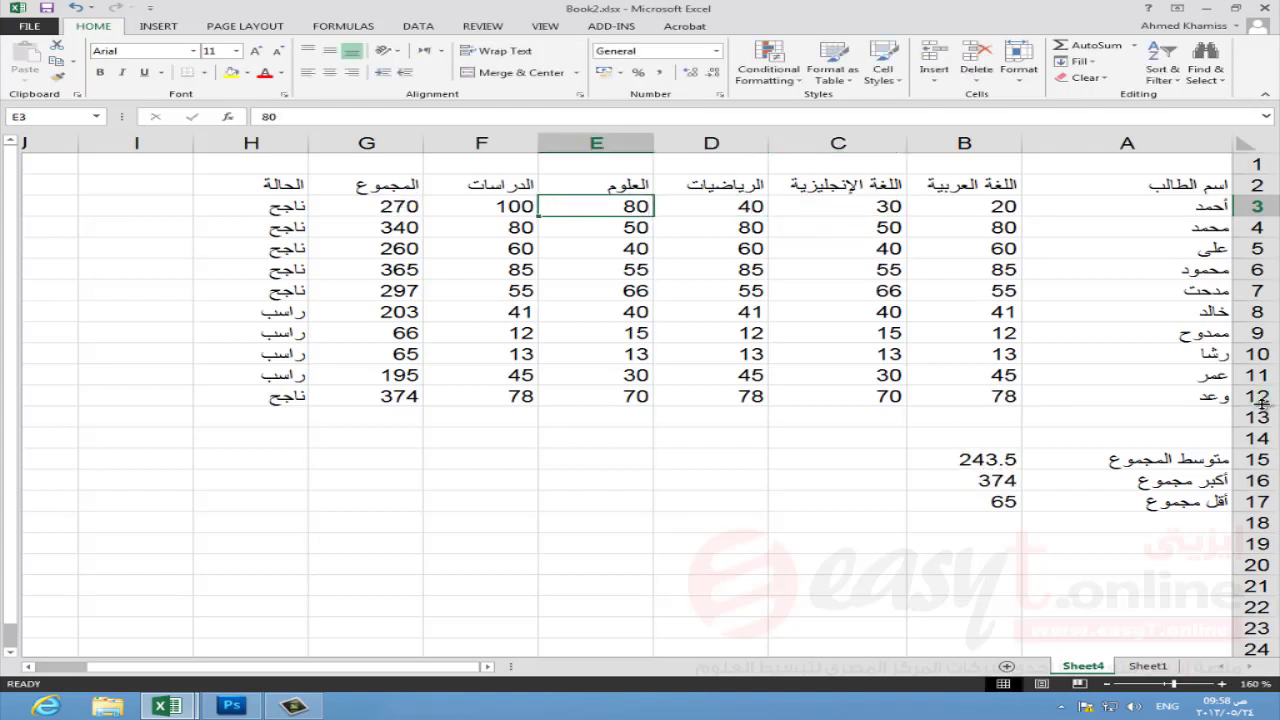
{"action": "type", "text": "30"}
{"action": "key", "text": "Tab"}
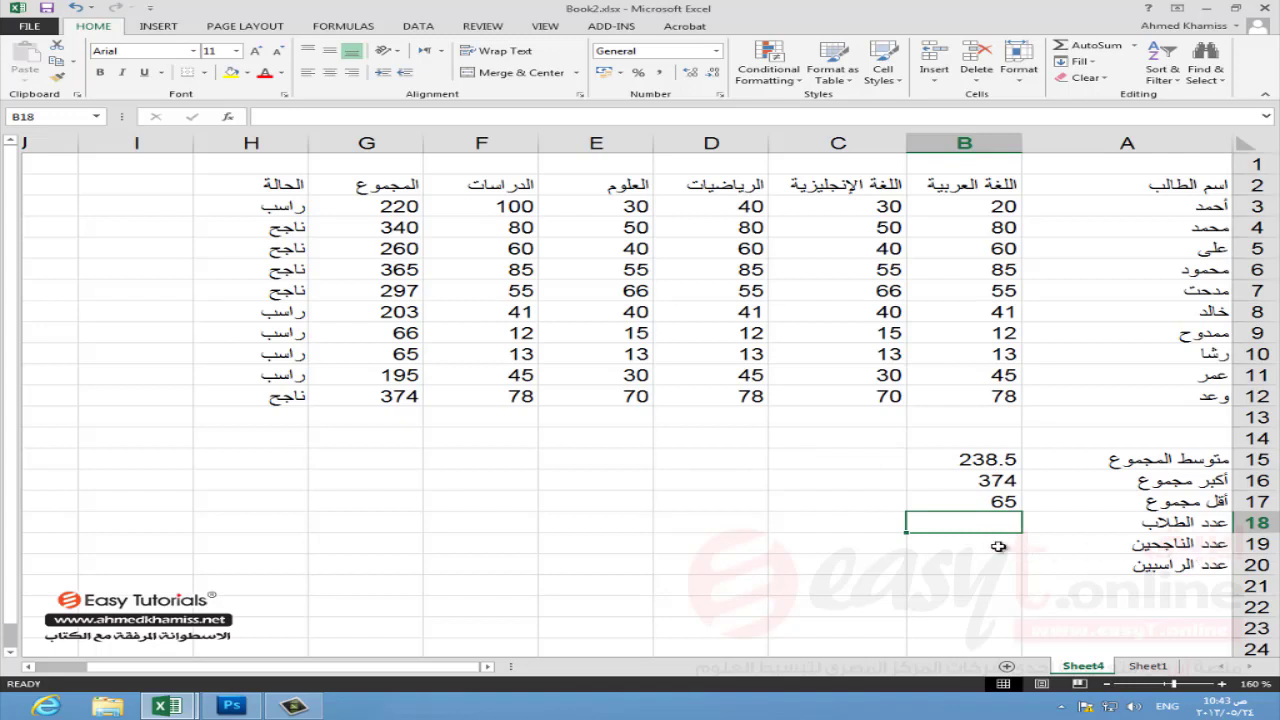
{"action": "left_click", "coordinate": [998, 545]}
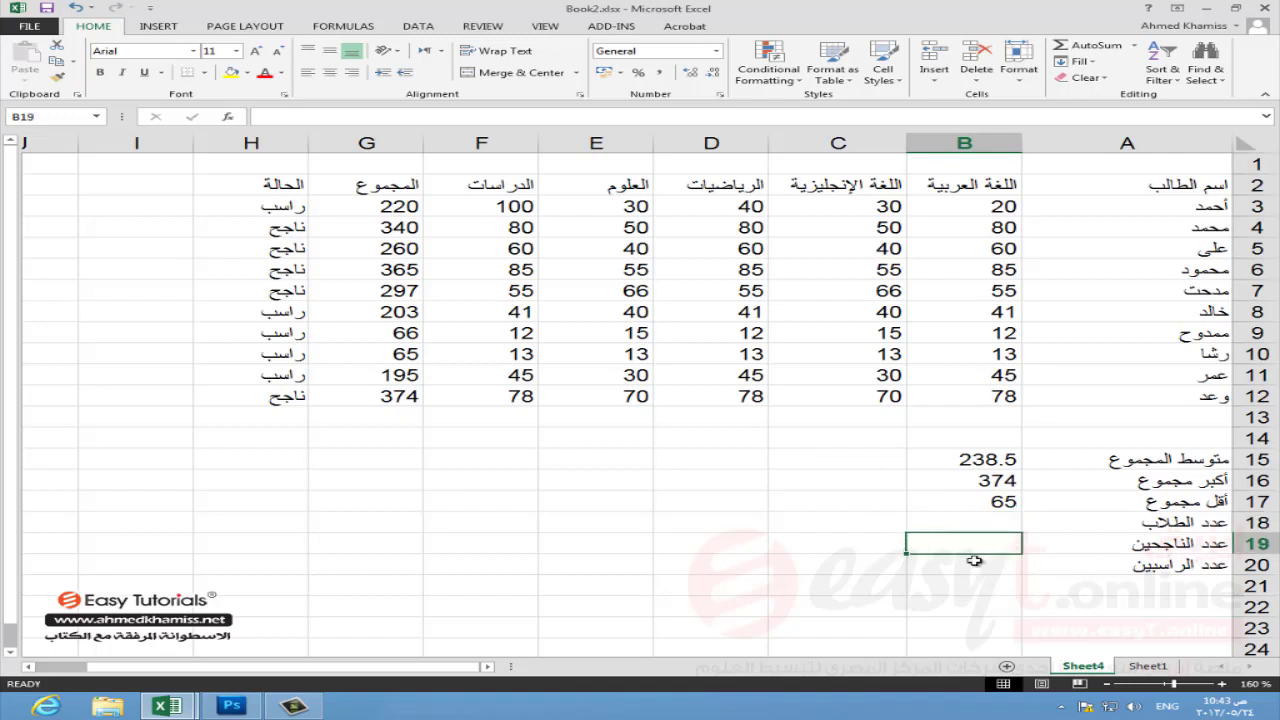
{"action": "left_click", "coordinate": [980, 566]}
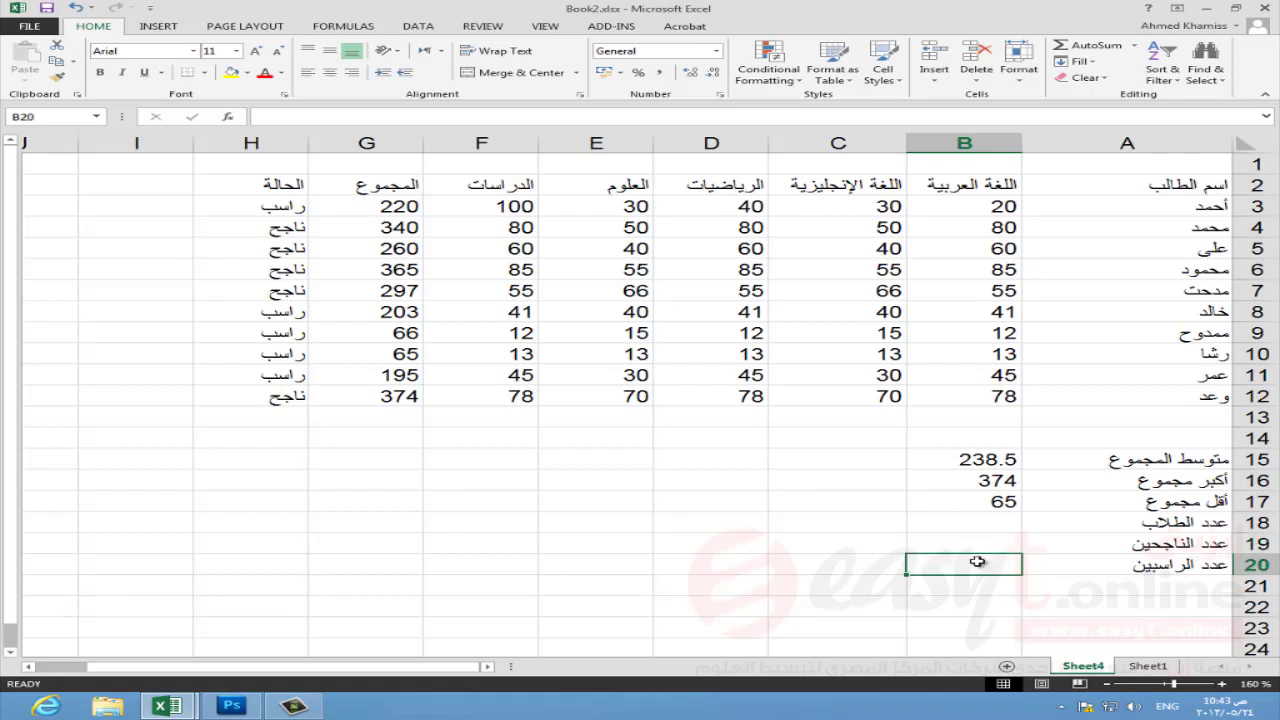
{"action": "left_click", "coordinate": [963, 517]}
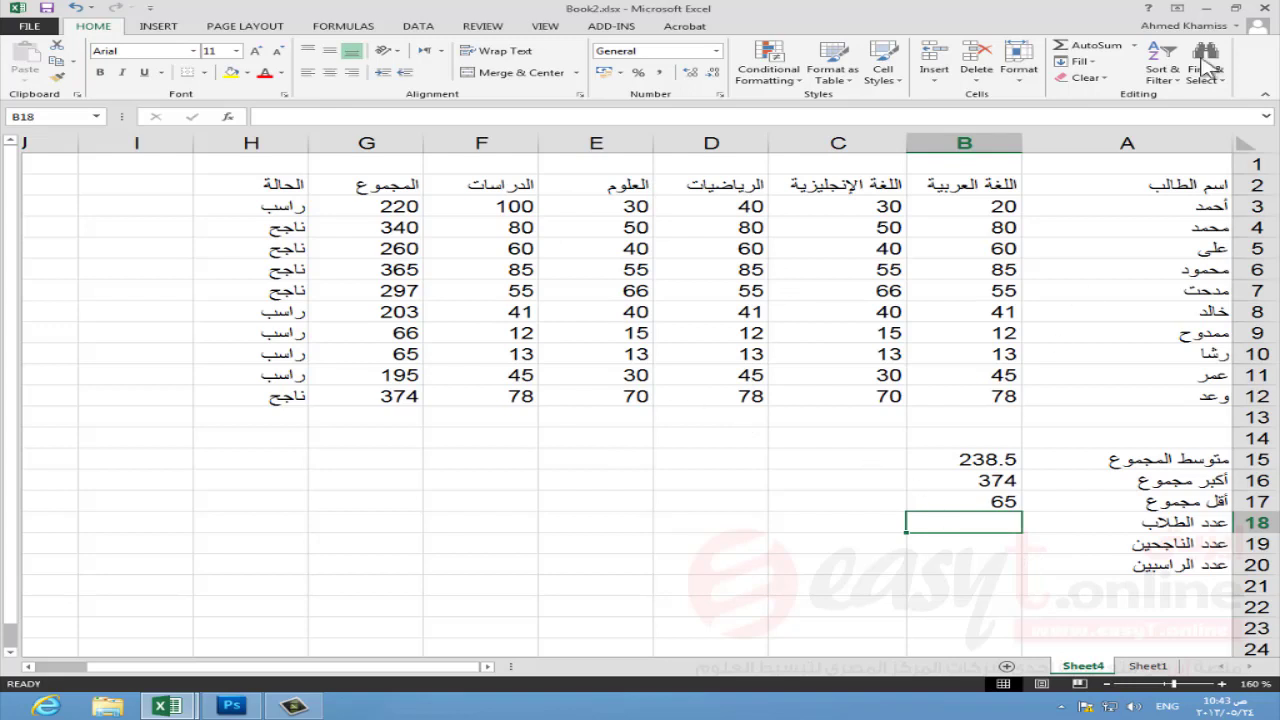
Step: Enter =COUNT(G3:G12) in B18 so the student count shows 10
{"action": "left_click", "coordinate": [1134, 45]}
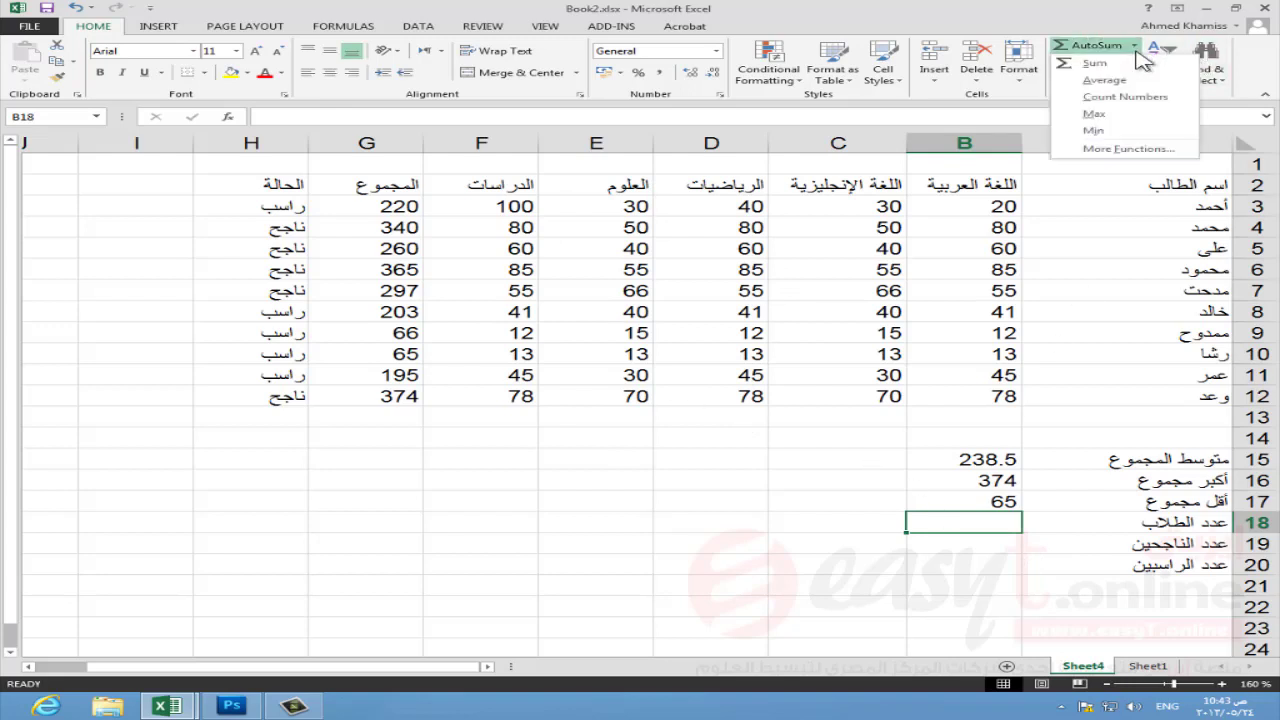
{"action": "left_click", "coordinate": [1147, 100]}
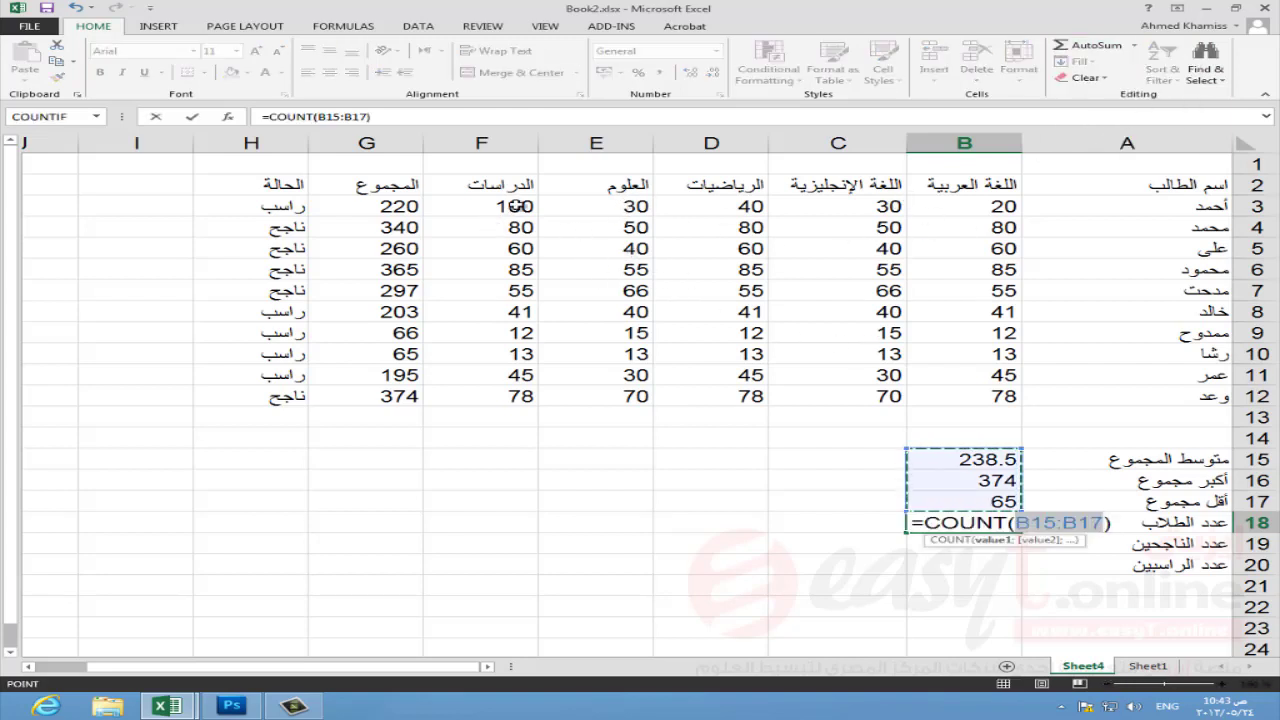
{"action": "left_click_drag", "start_coordinate": [398, 206], "coordinate": [412, 400]}
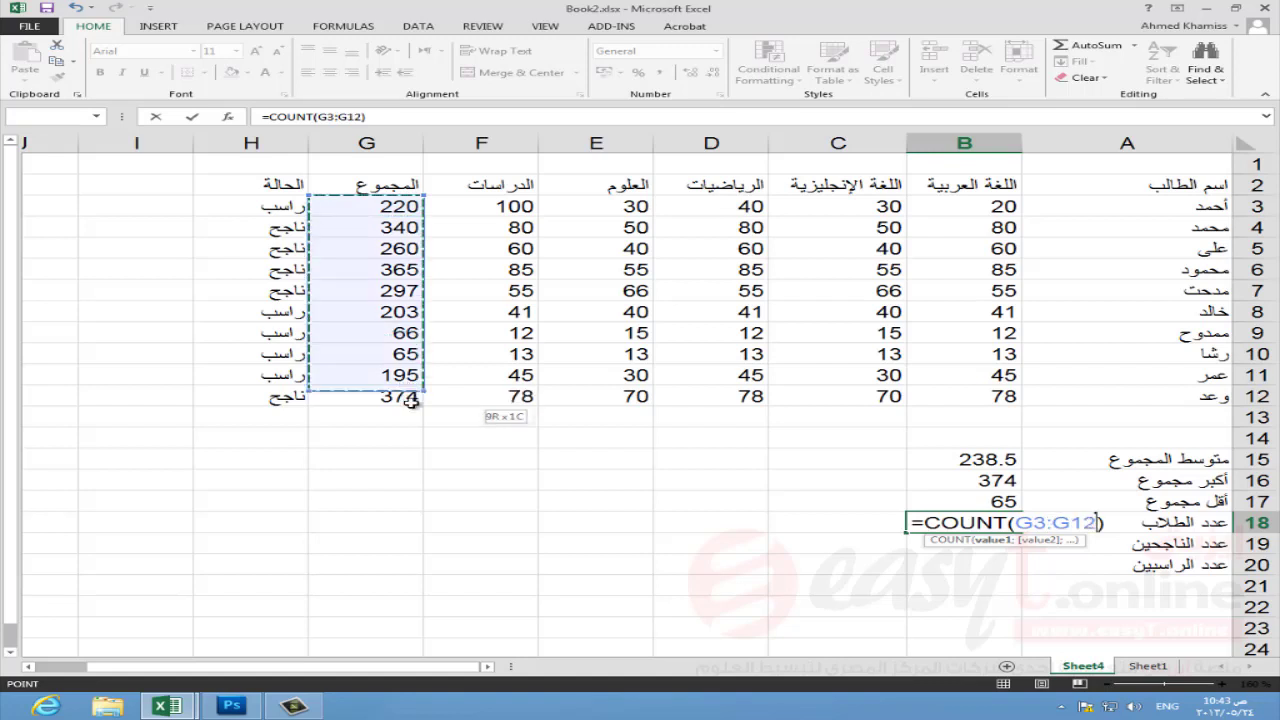
{"action": "key", "text": "Return"}
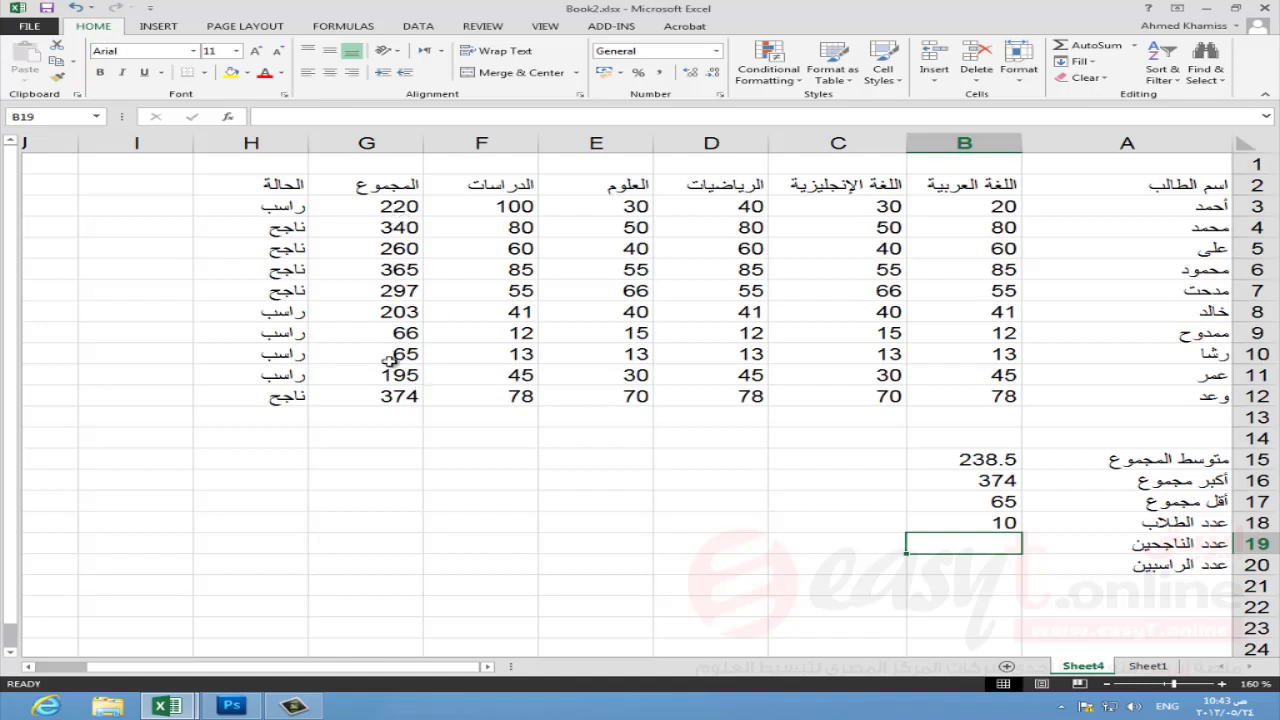
{"action": "left_click", "coordinate": [981, 522]}
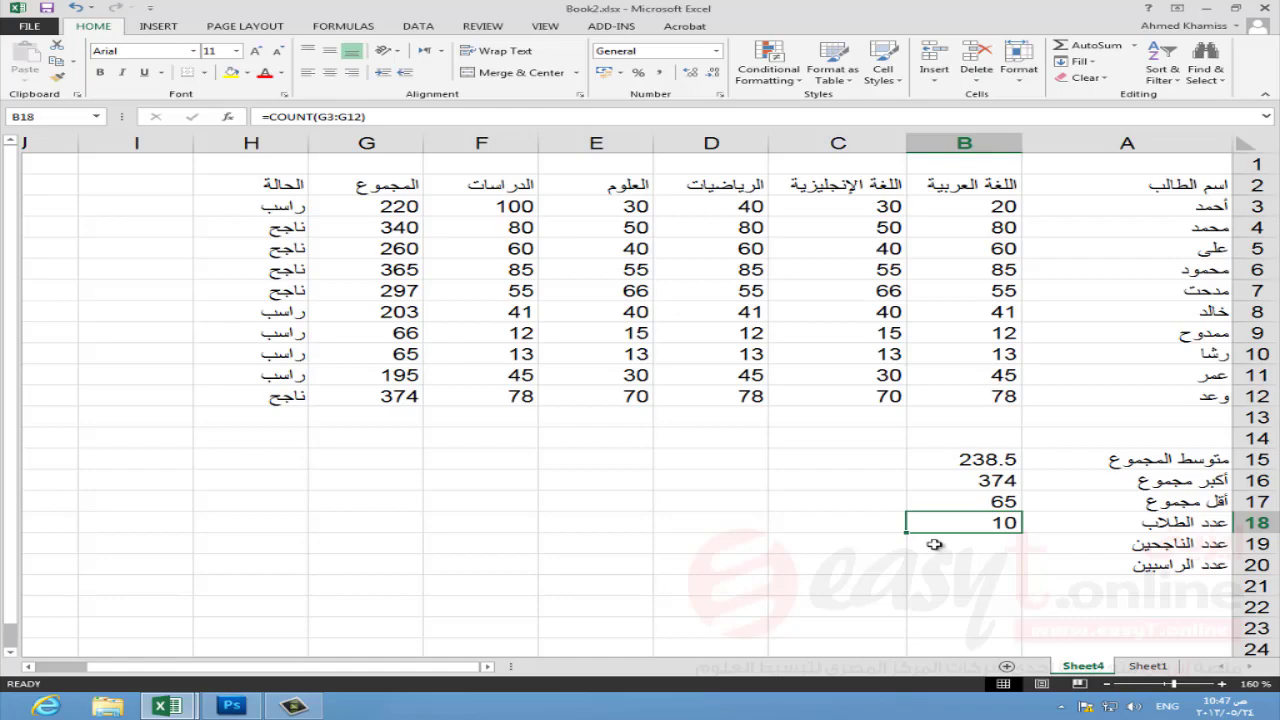
{"action": "left_click", "coordinate": [934, 544]}
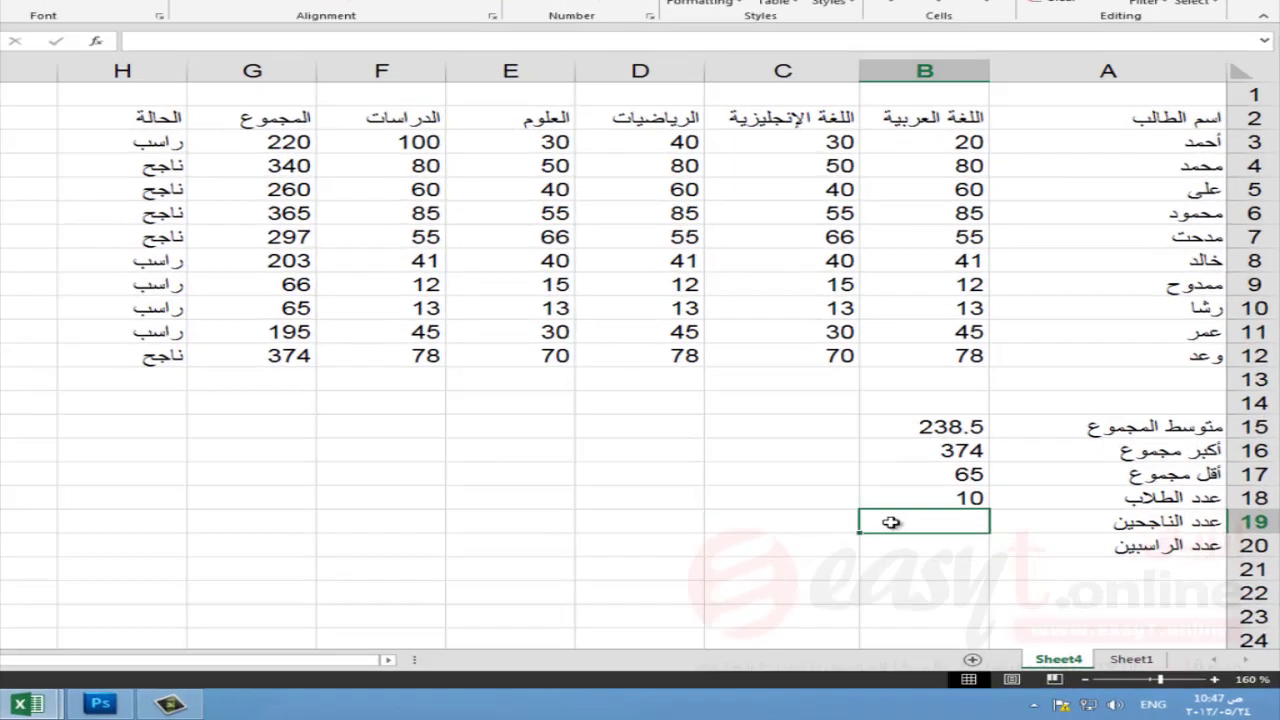
Step: Start a COUNTIF formula in B19 from the =count autocomplete suggestions
{"action": "type", "text": "="}
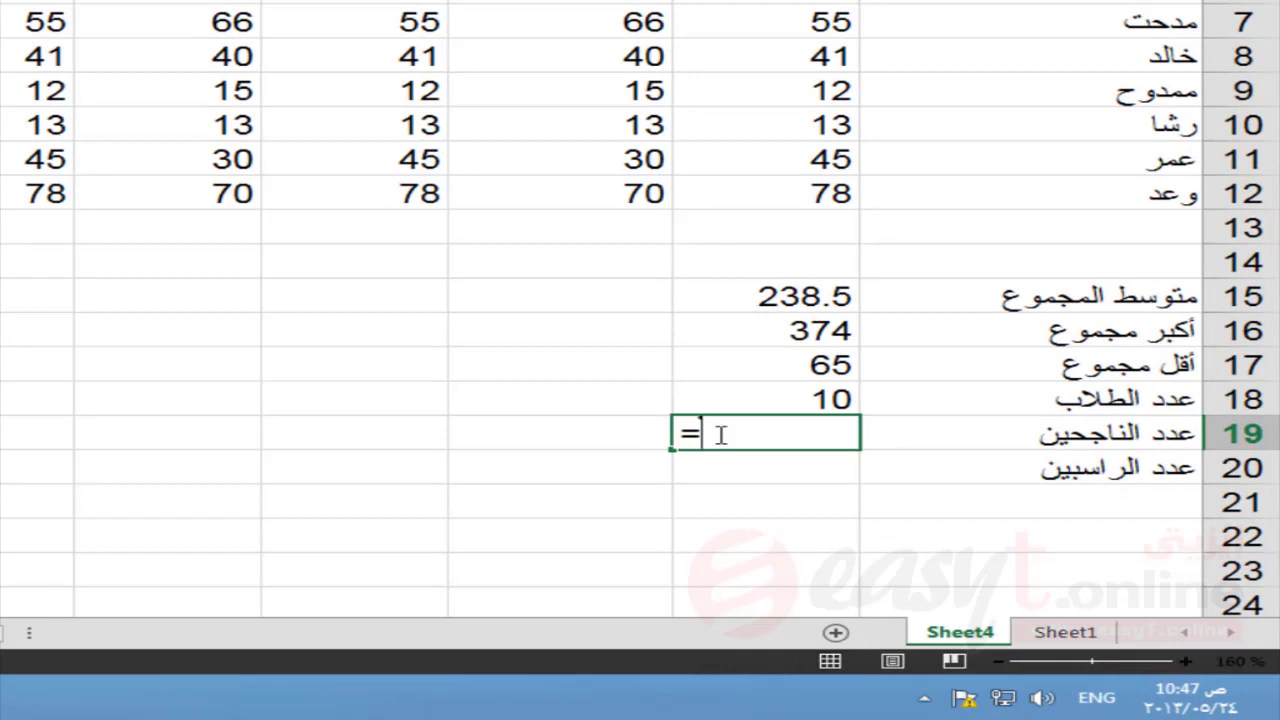
{"action": "type", "text": "count"}
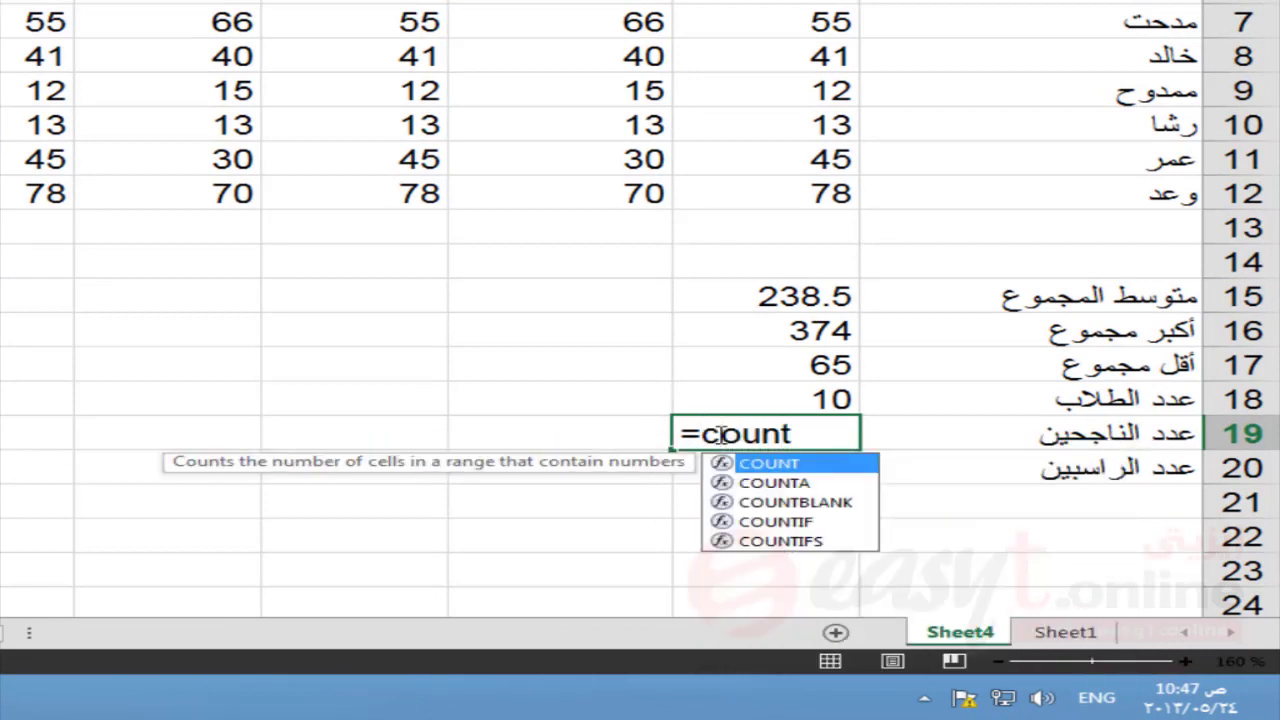
{"action": "left_click", "coordinate": [776, 521]}
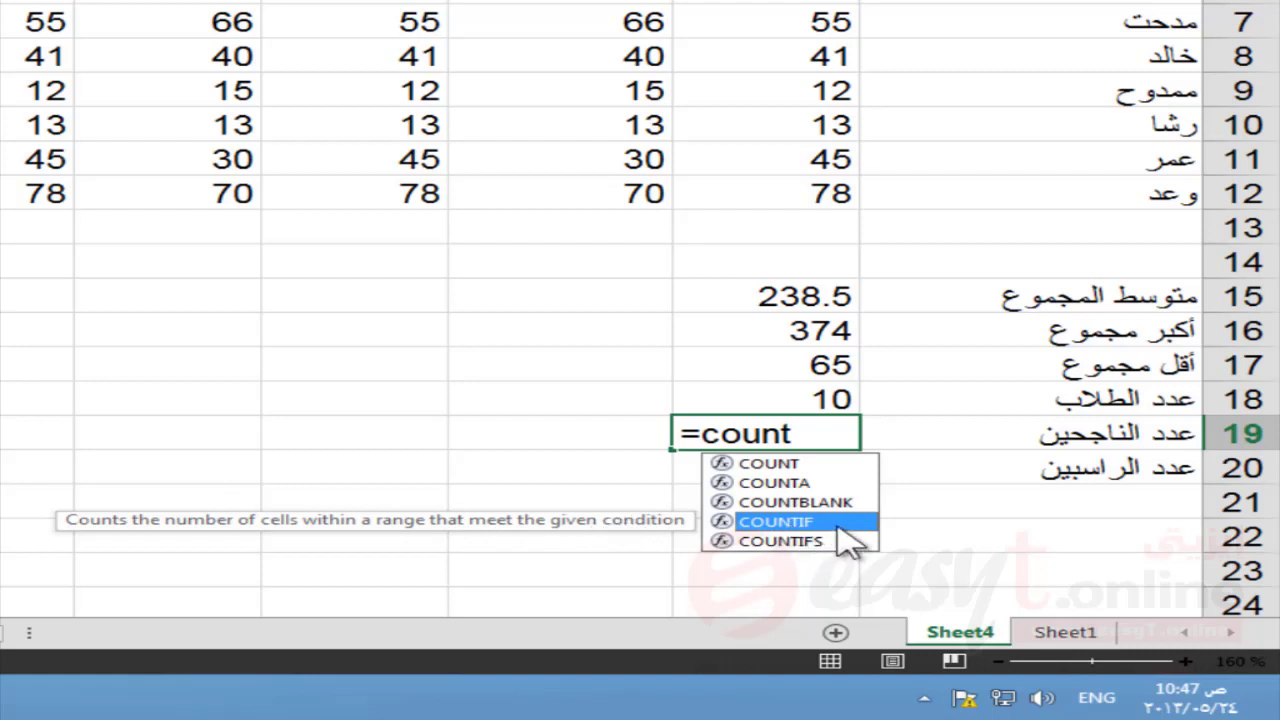
{"action": "double_click", "coordinate": [829, 521]}
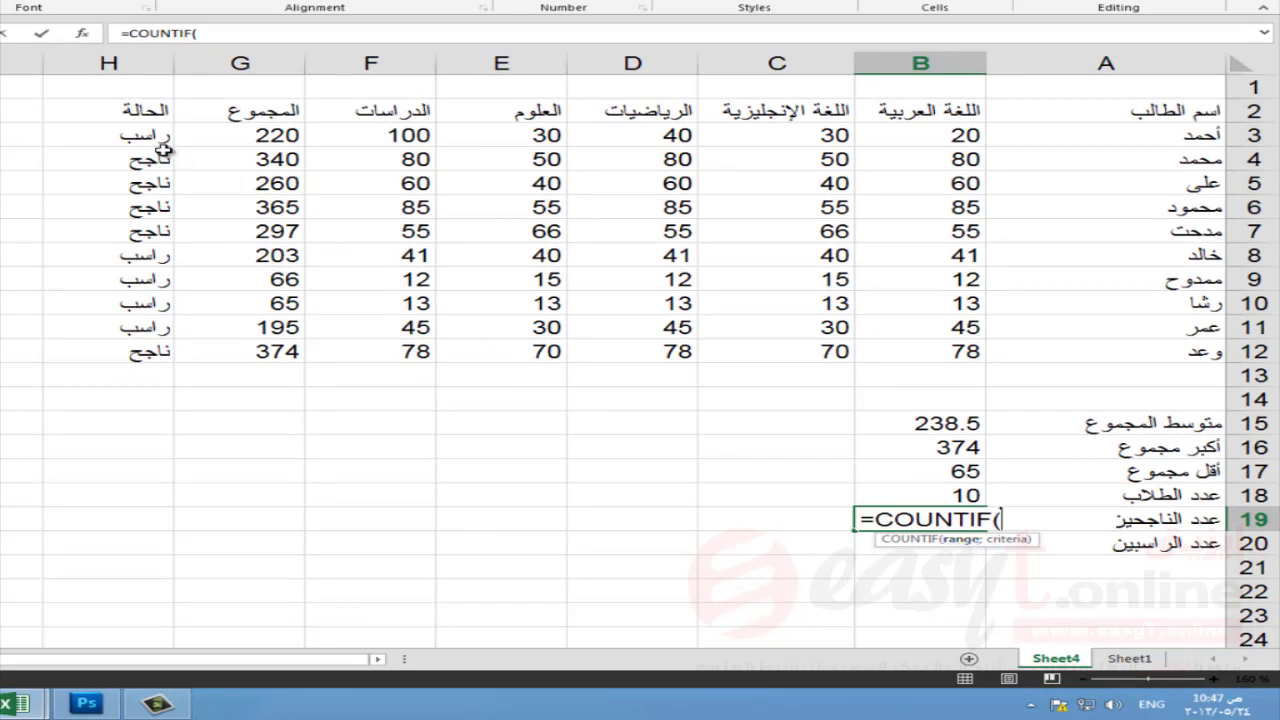
Step: Finish =COUNTIF(H3:H12;"ناجح") in B19 so the passed-students count shows 5
{"action": "left_click_drag", "start_coordinate": [147, 133], "coordinate": [158, 355]}
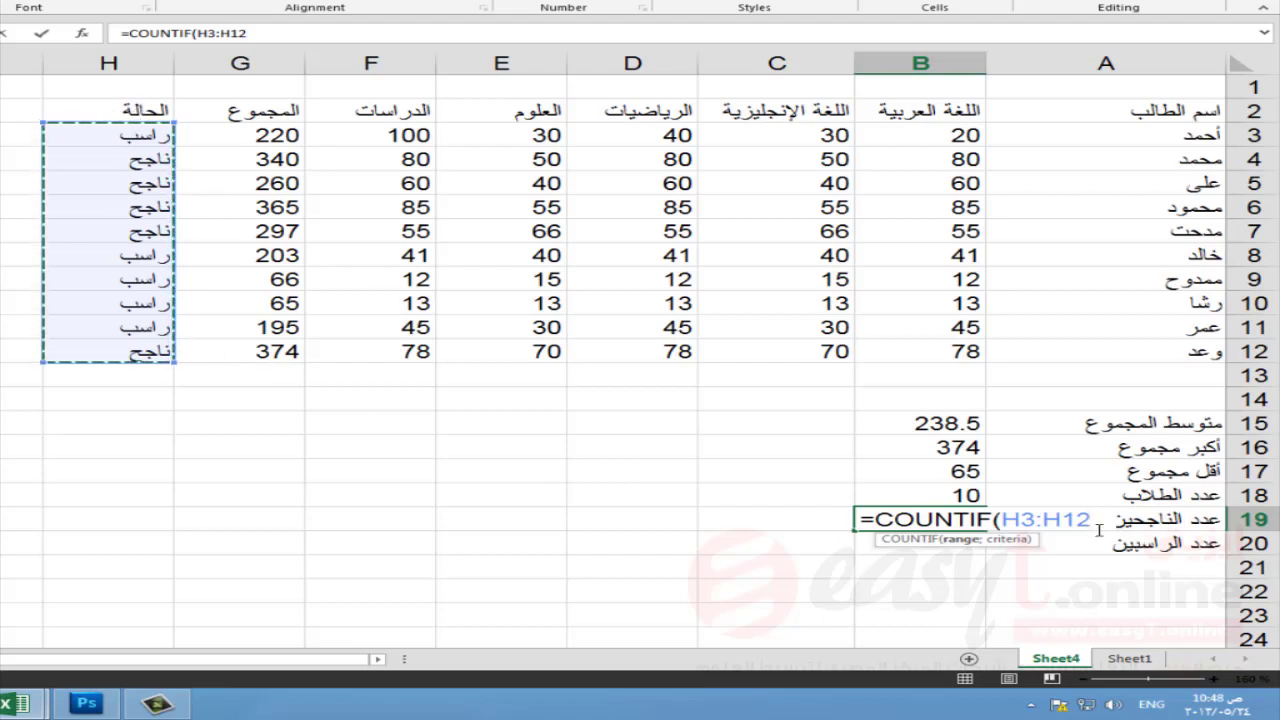
{"action": "type", "text": ";"}
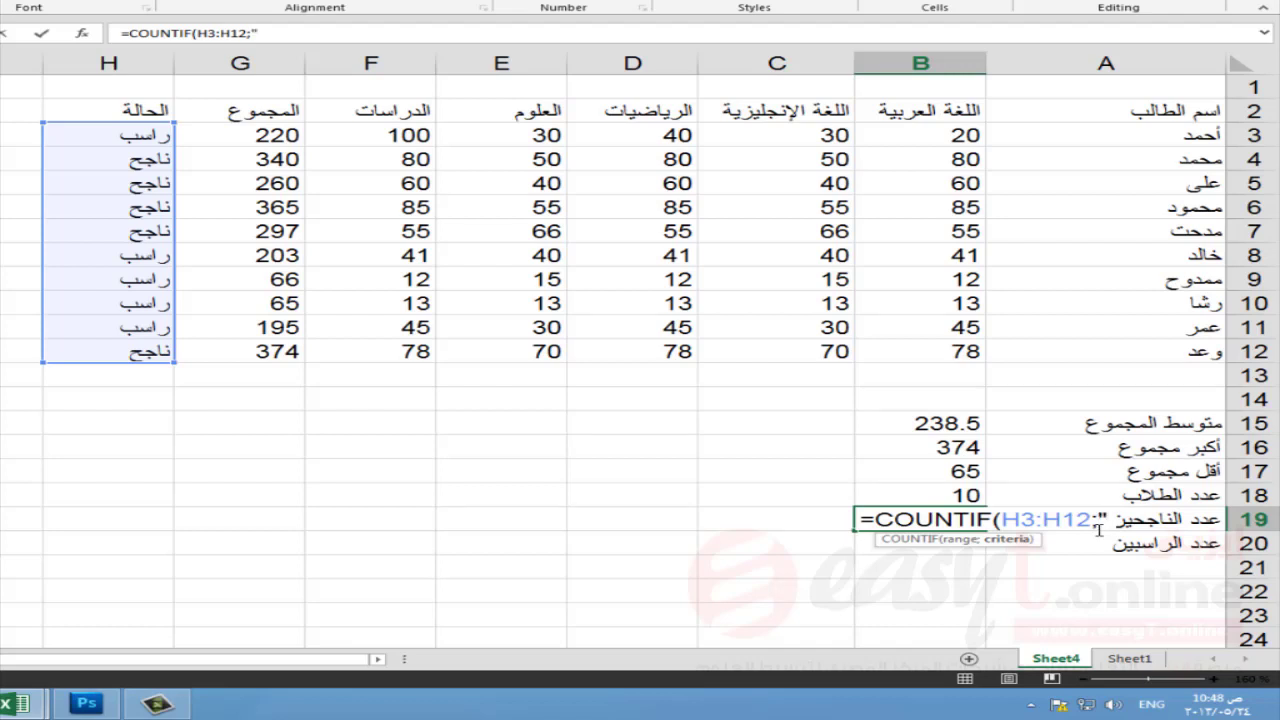
{"action": "type", "text": "ن"}
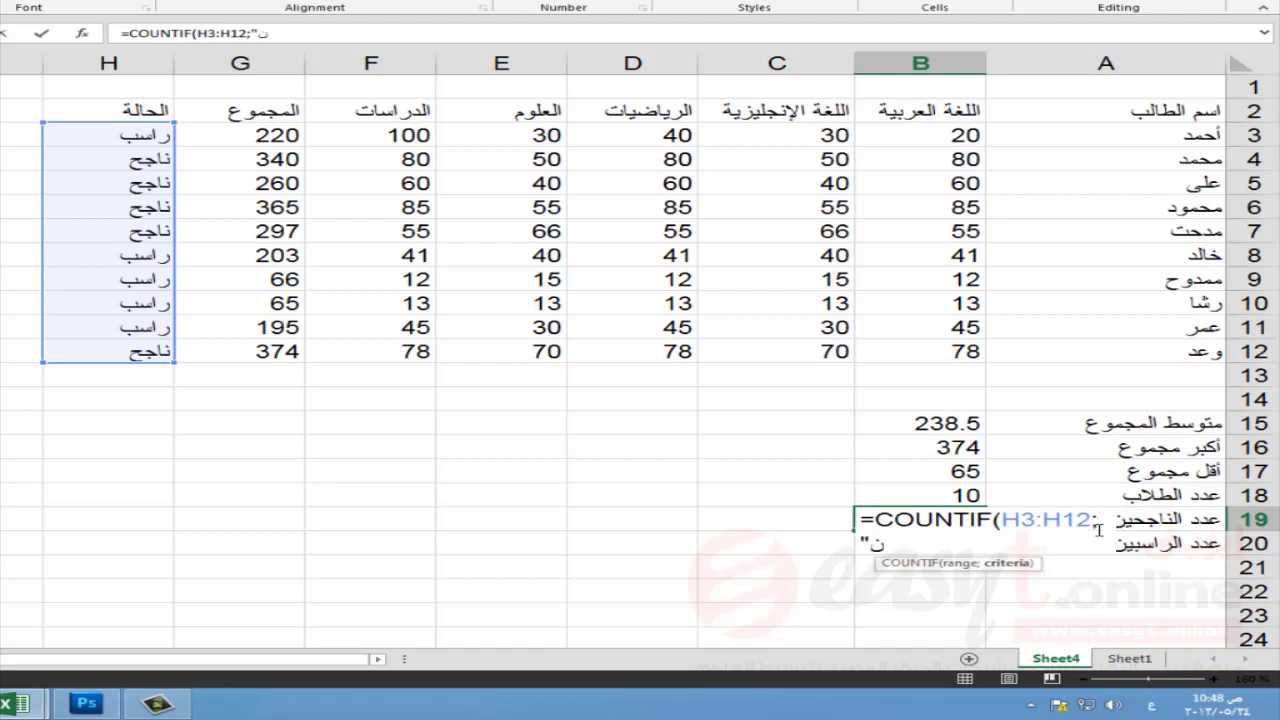
{"action": "type", "text": "اجح"}
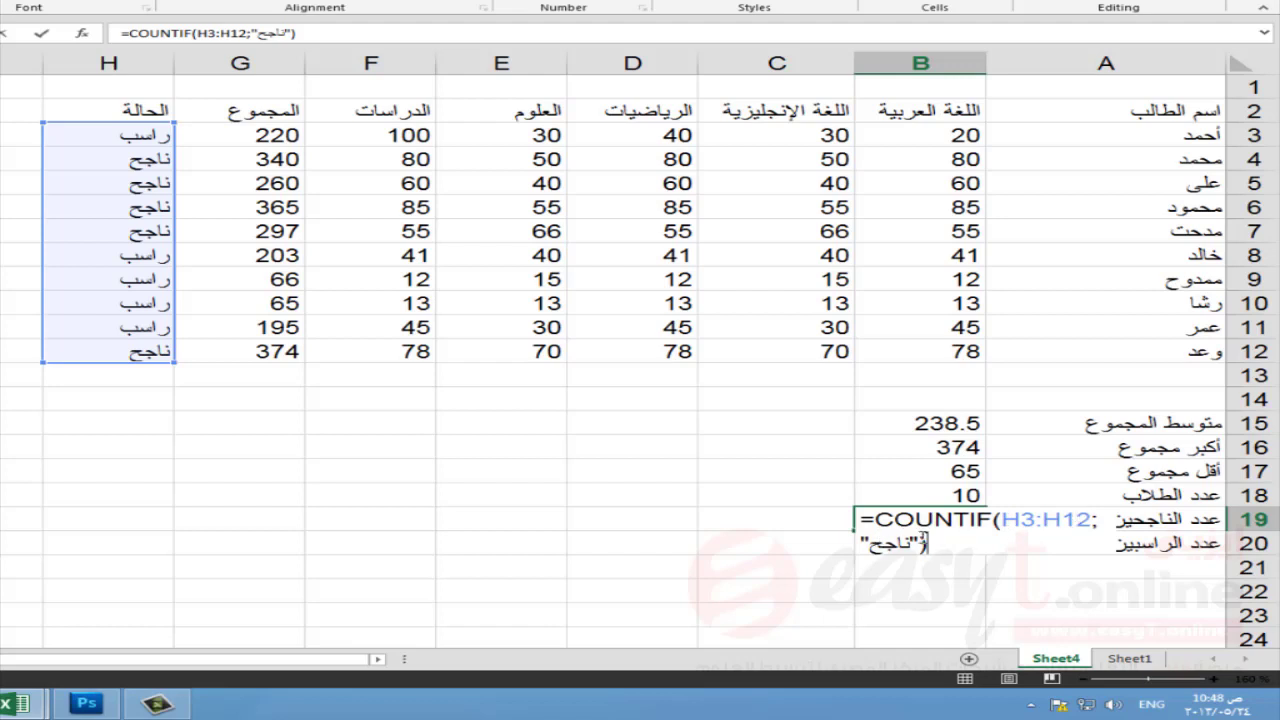
{"action": "key", "text": "Return"}
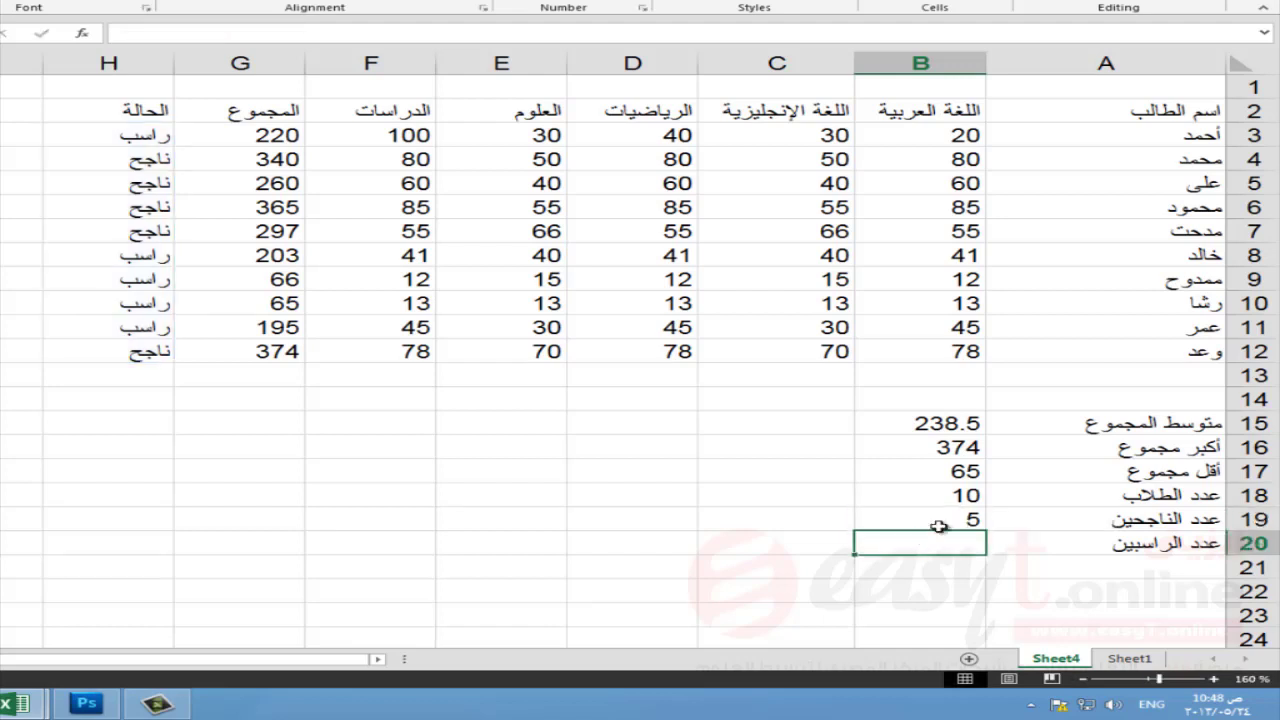
{"action": "left_click", "coordinate": [939, 527]}
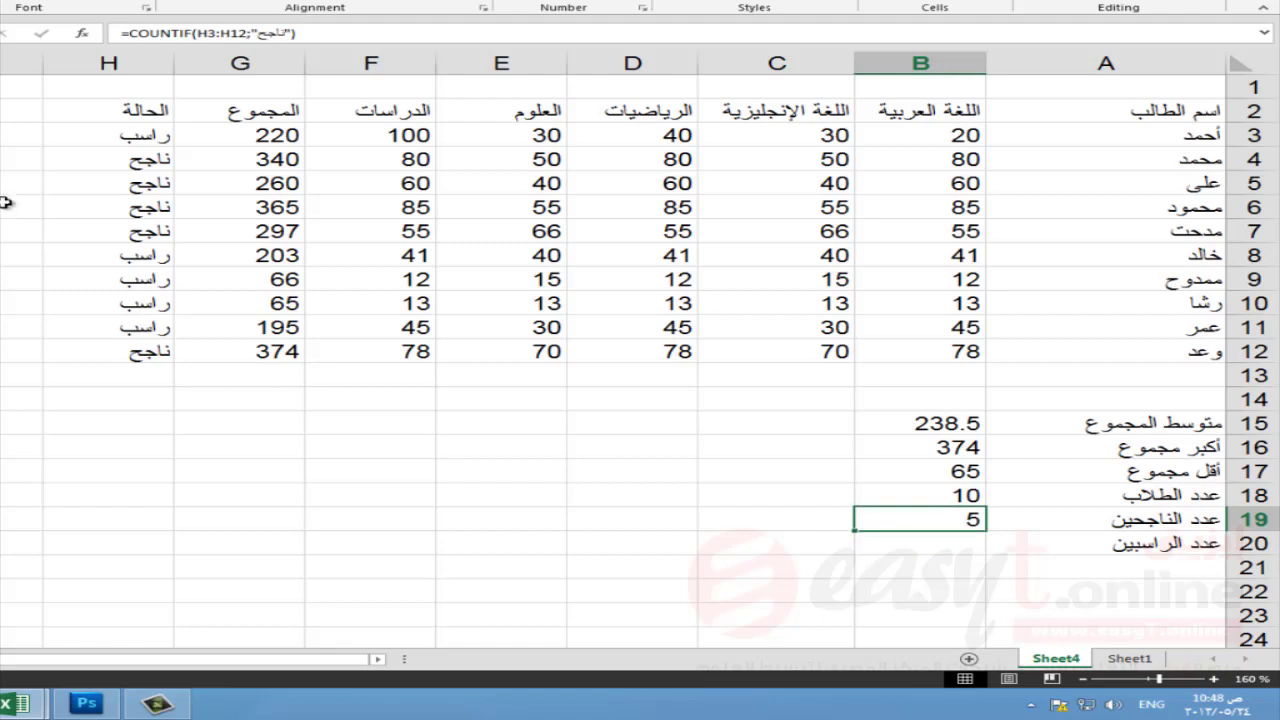
Step: Review the pass/fail status formulas down column H from H3 to H12
{"action": "left_click", "coordinate": [111, 160]}
{"action": "left_click", "coordinate": [120, 183]}
{"action": "left_click", "coordinate": [118, 207]}
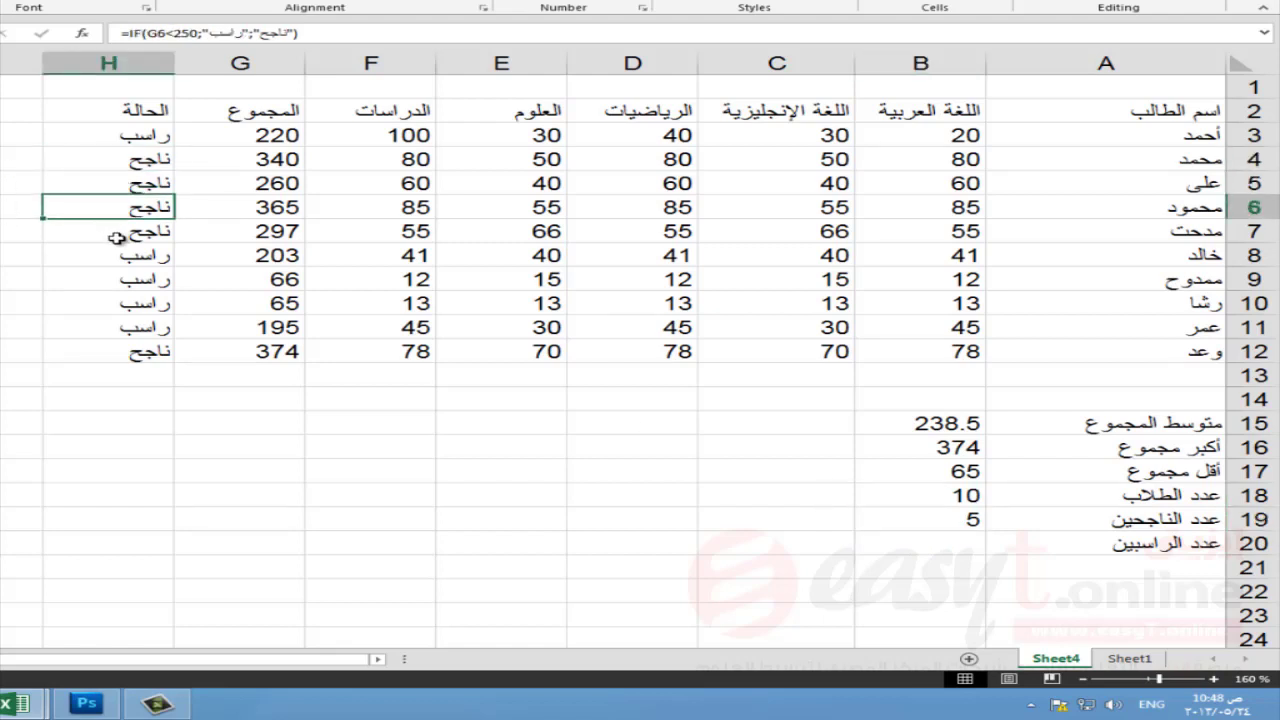
{"action": "left_click", "coordinate": [117, 237]}
{"action": "left_click", "coordinate": [152, 357]}
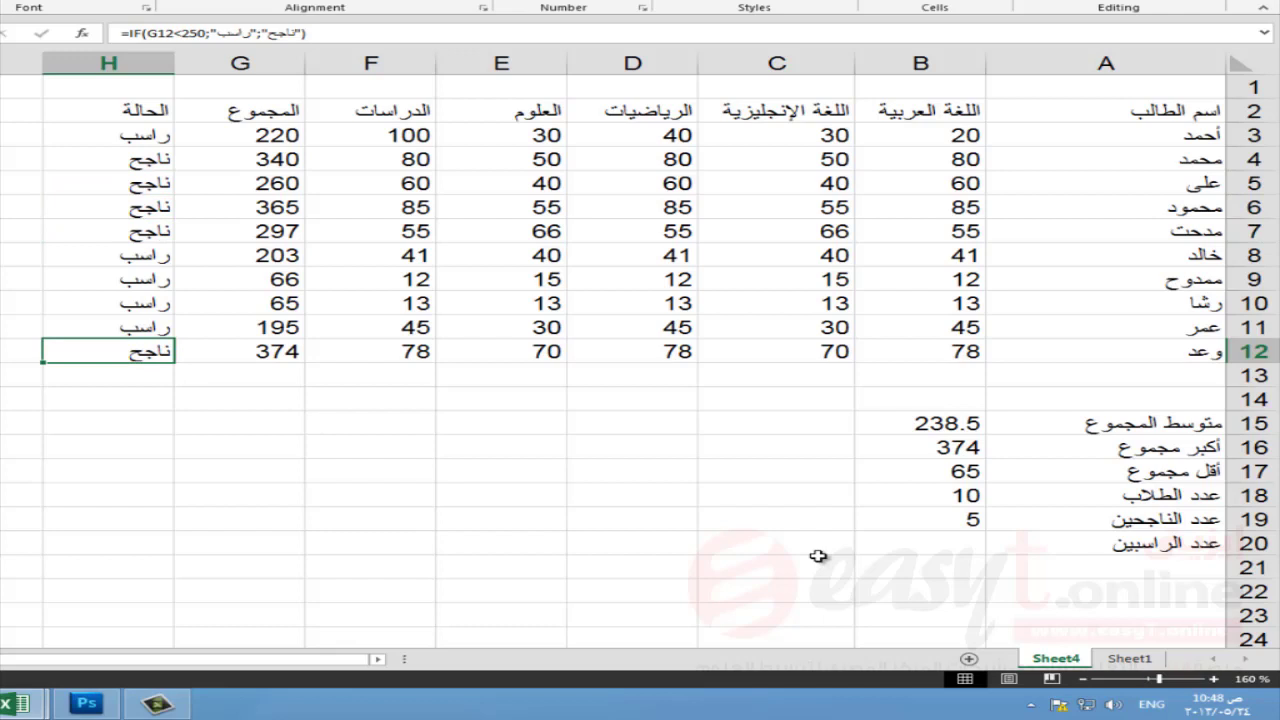
Step: Enter =COUNTIF(H3:H12;"راسب") in B20 to count the failed students
{"action": "left_click", "coordinate": [945, 548]}
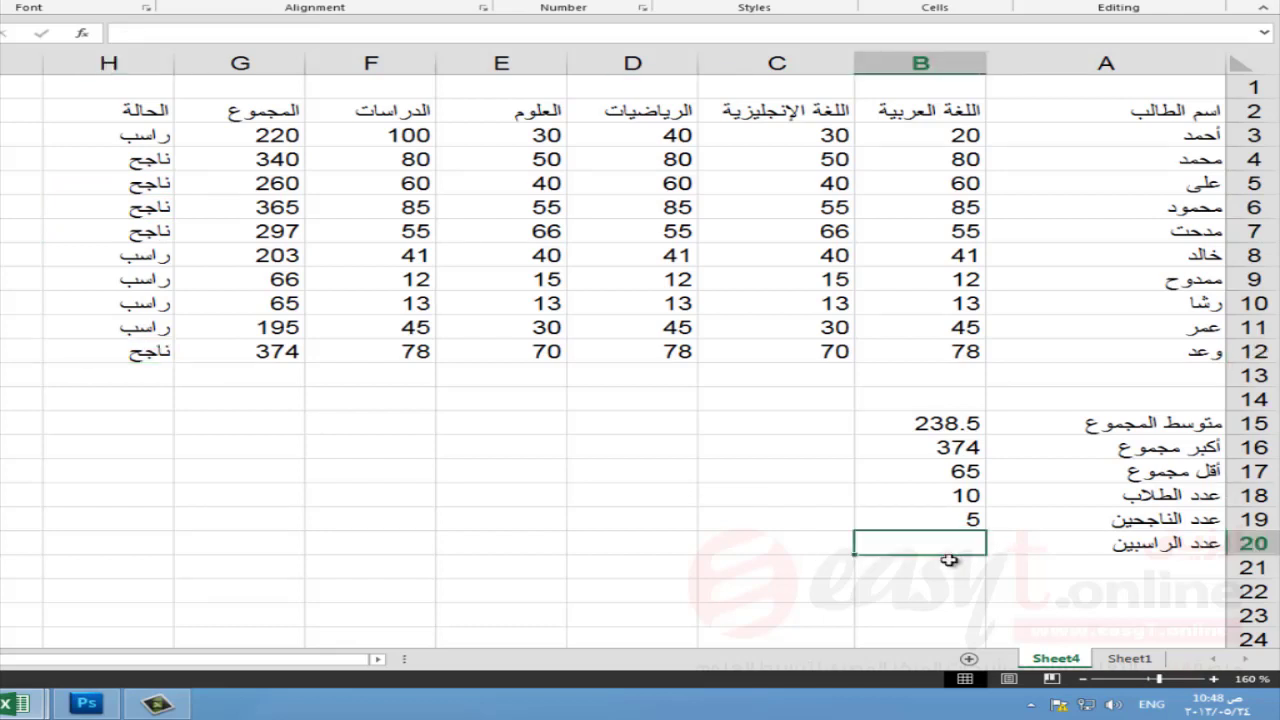
{"action": "type", "text": "=co"}
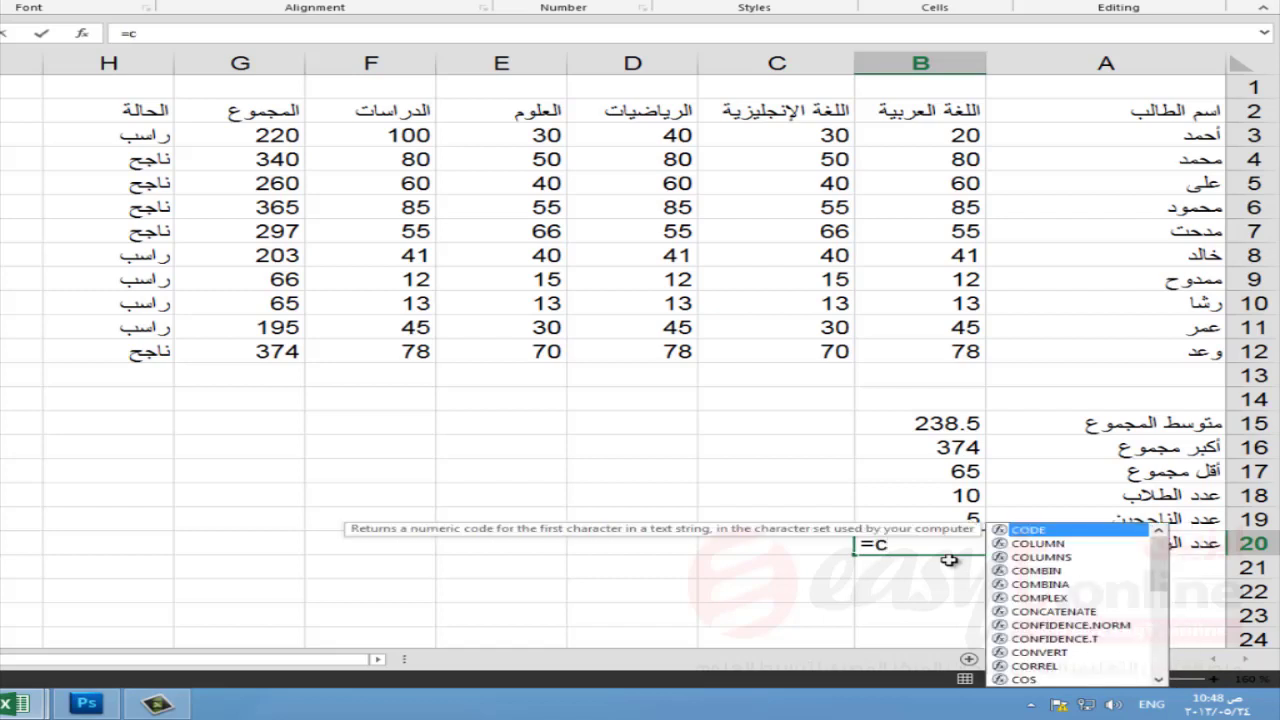
{"action": "type", "text": "un"}
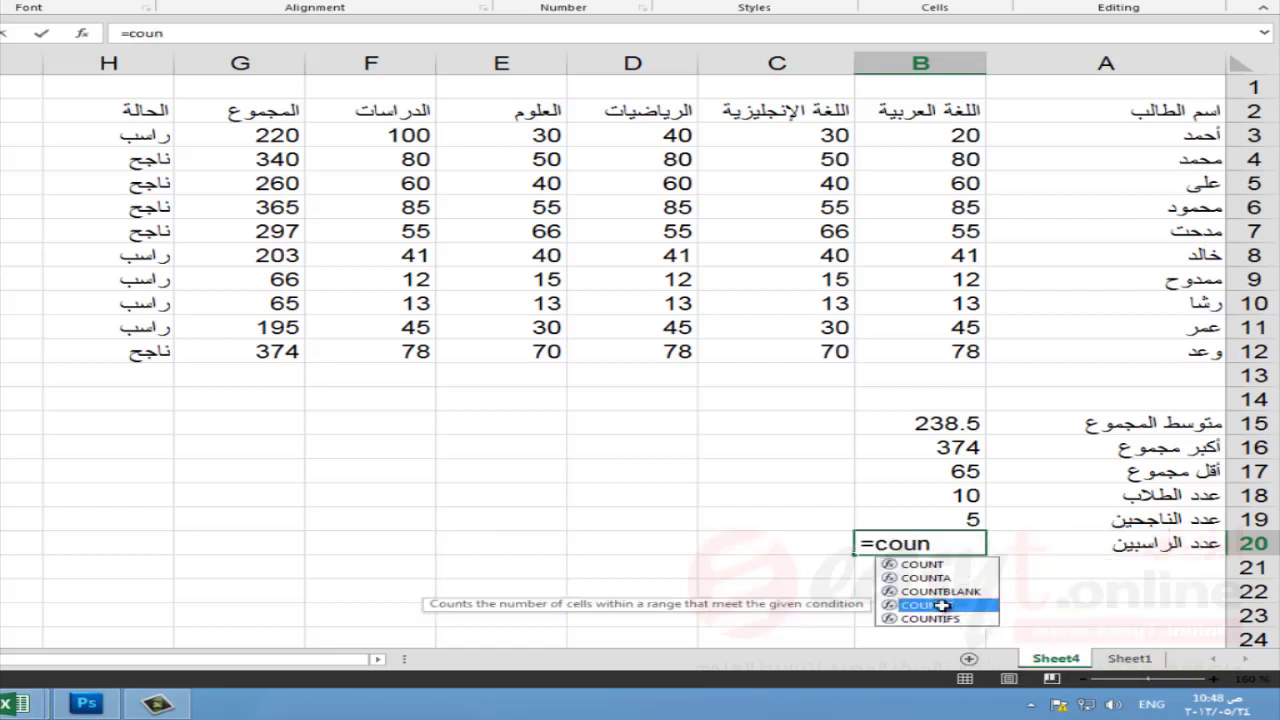
{"action": "double_click", "coordinate": [940, 605]}
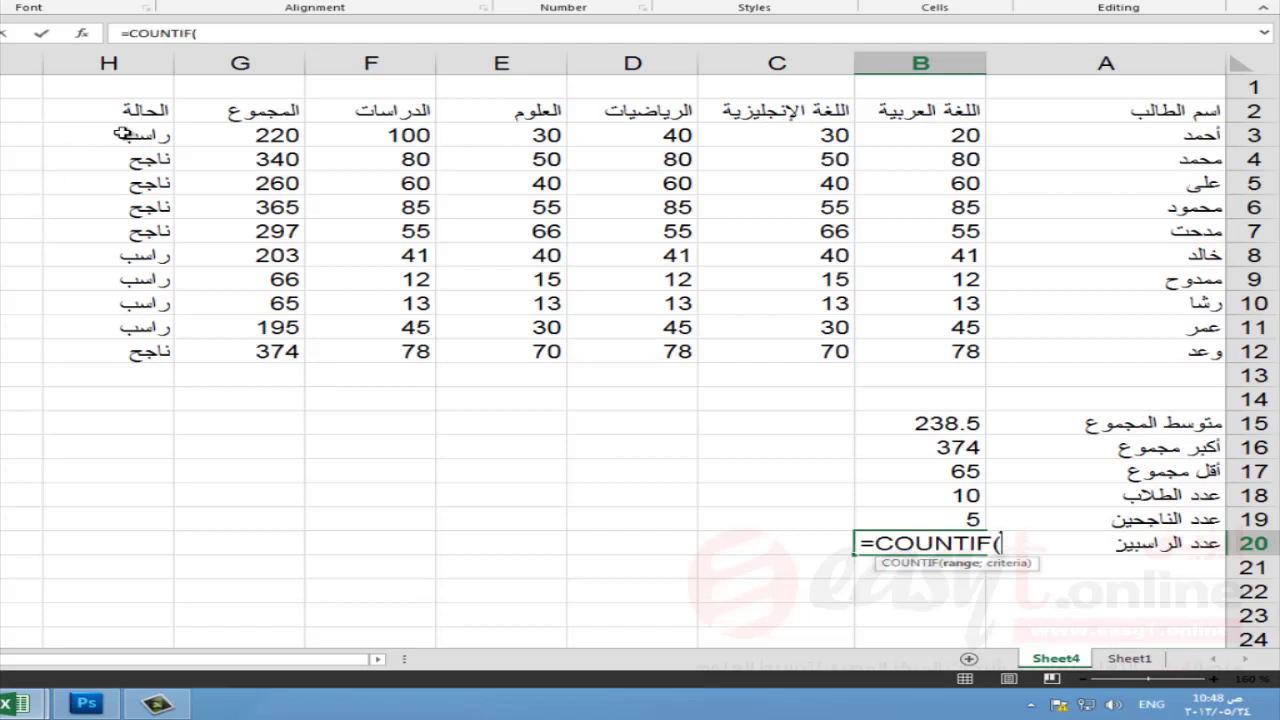
{"action": "left_click_drag", "start_coordinate": [120, 134], "coordinate": [135, 355]}
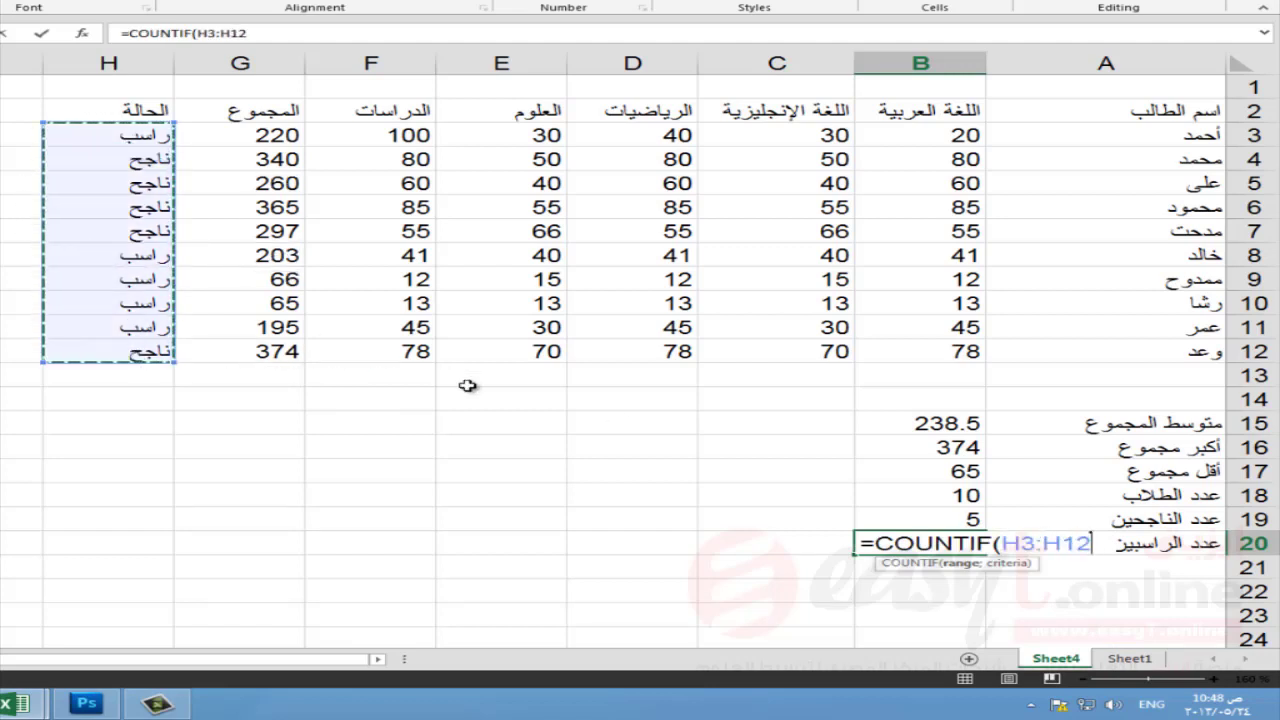
{"action": "type", "text": ";\""}
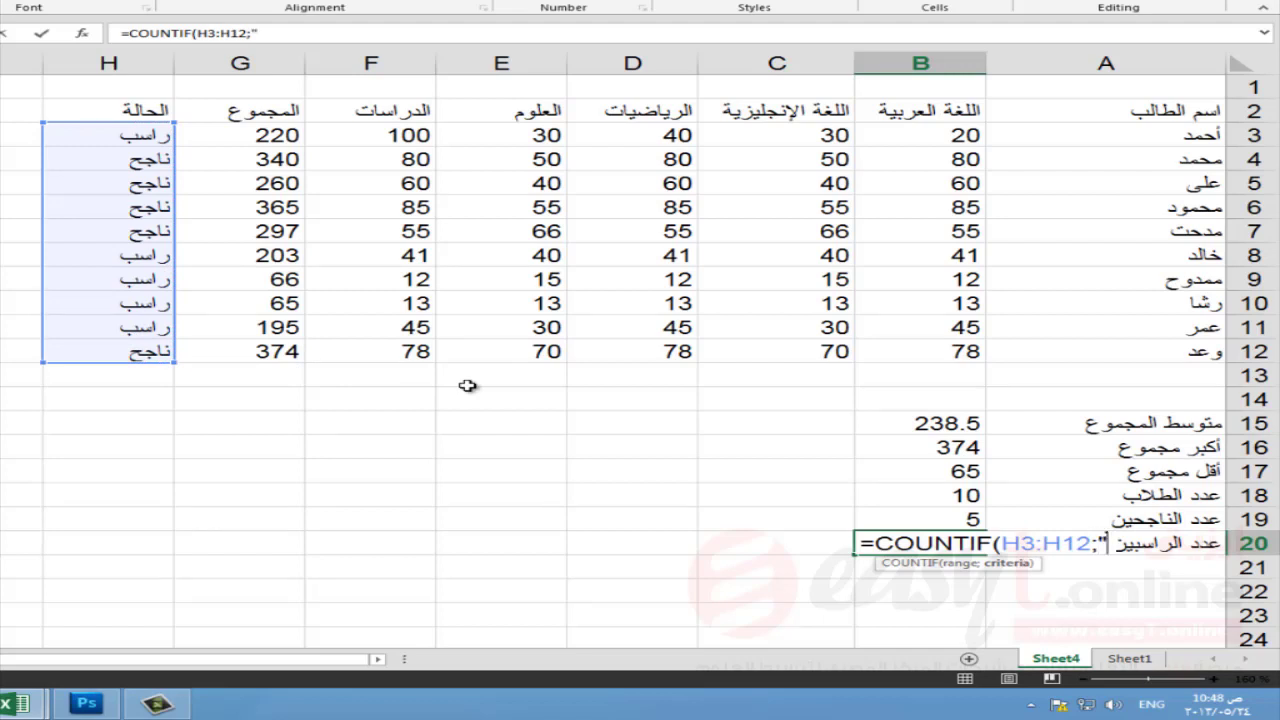
{"action": "type", "text": "راسب"}
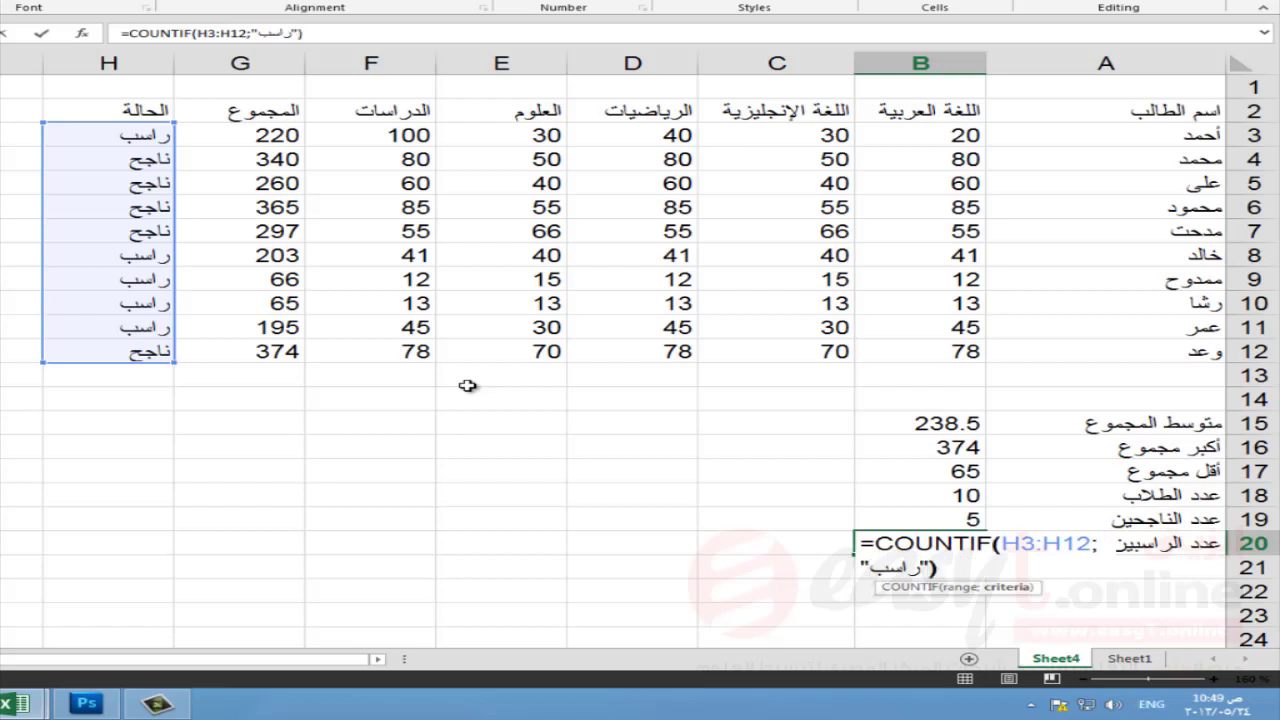
{"action": "key", "text": "Return"}
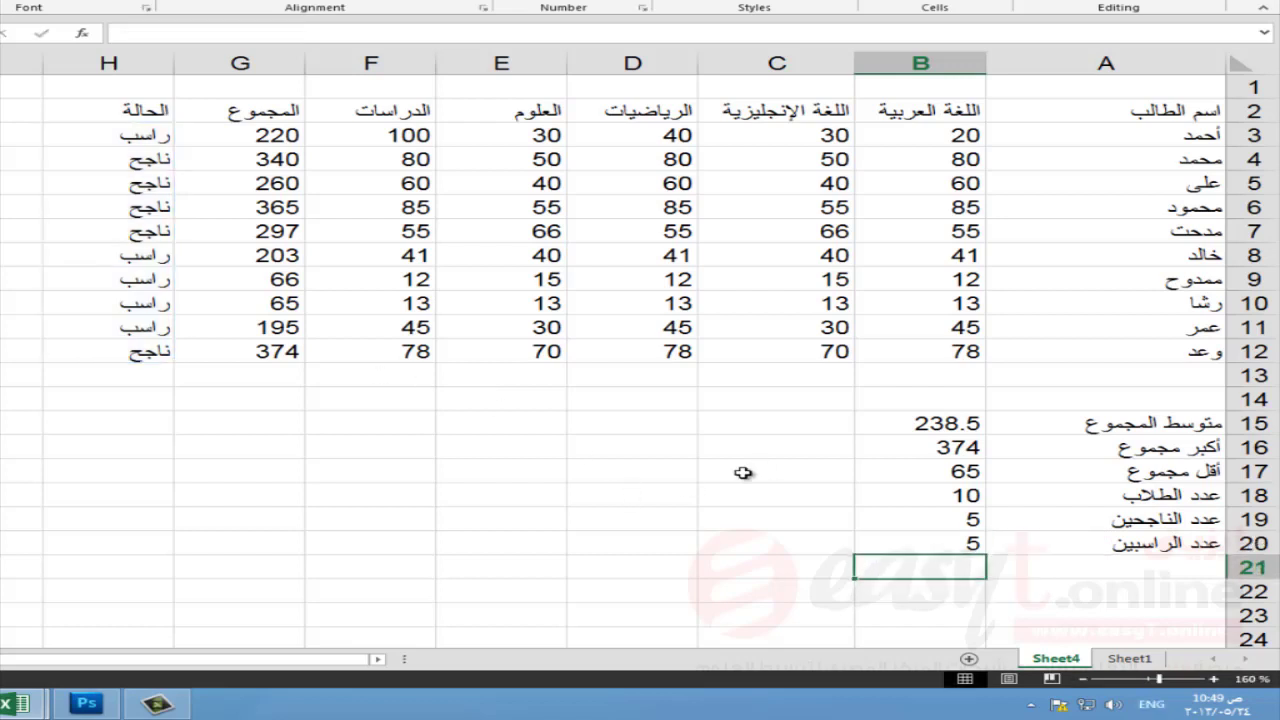
Step: Inspect the passed-count and student-count summary formulas
{"action": "left_click", "coordinate": [925, 521]}
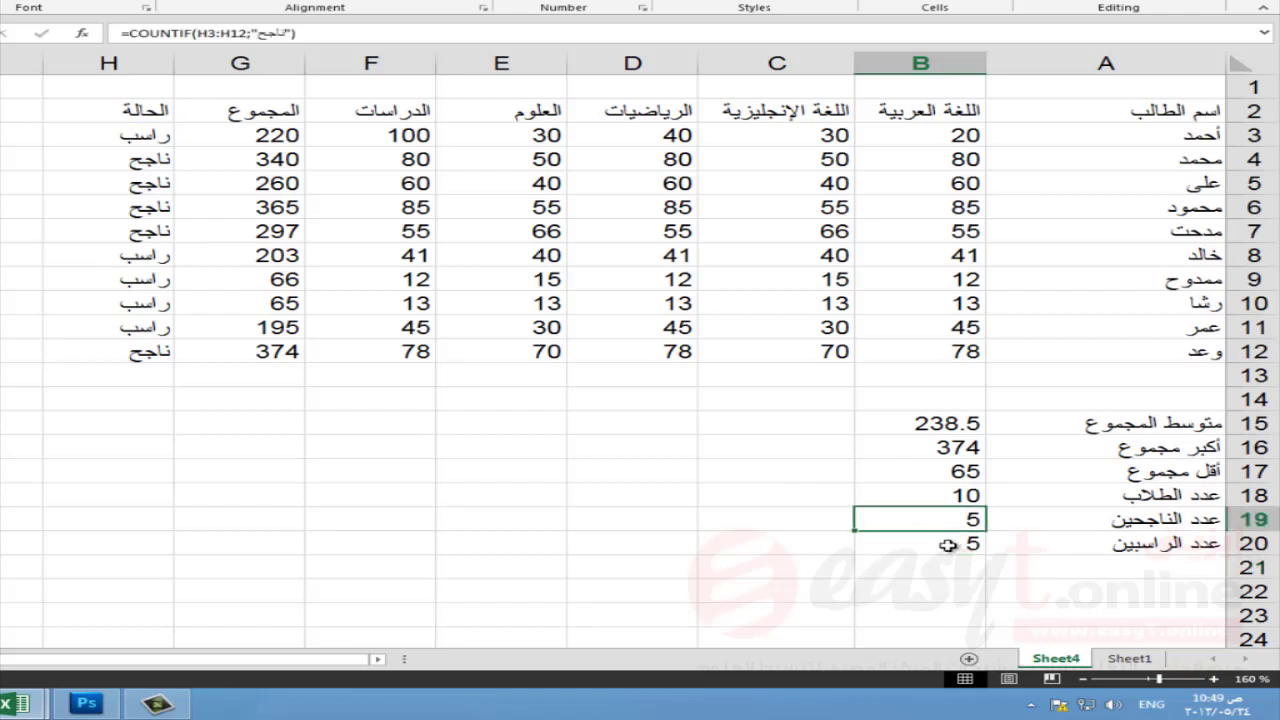
{"action": "left_click", "coordinate": [947, 545]}
{"action": "left_click", "coordinate": [952, 497]}
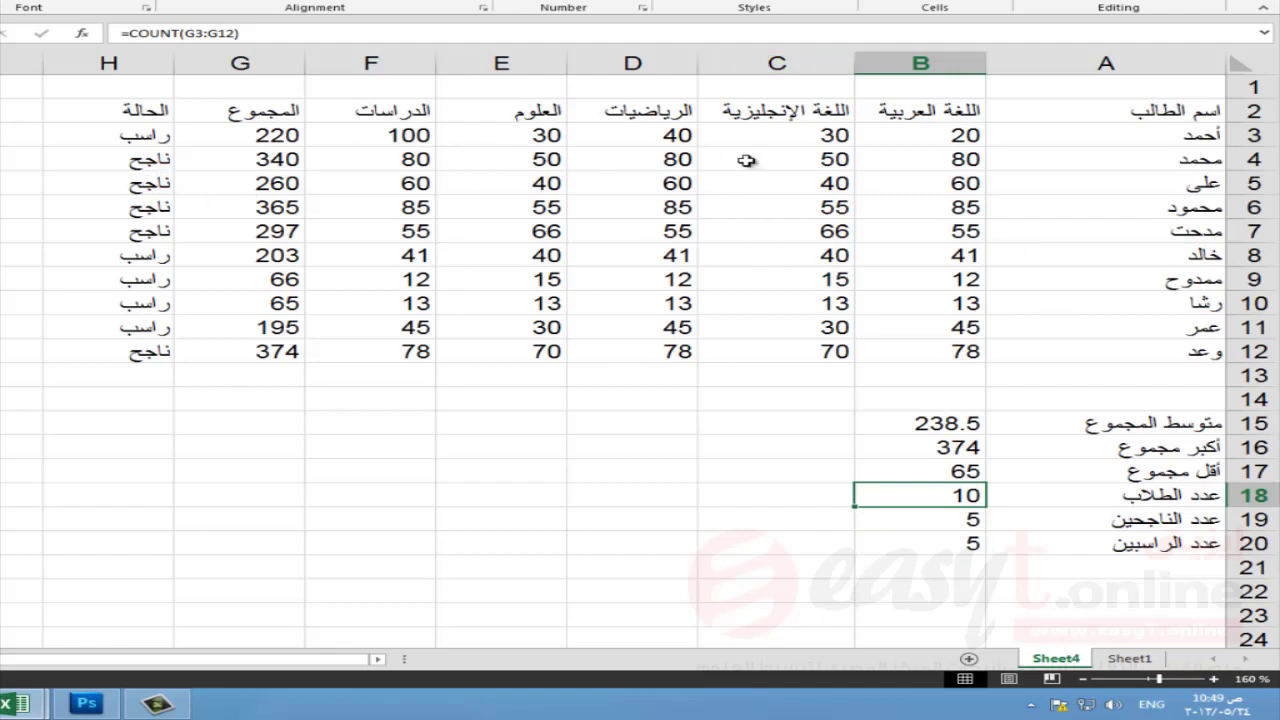
Step: Lower the third student's grades in B5 and C5 to 10 each
{"action": "left_click", "coordinate": [945, 178]}
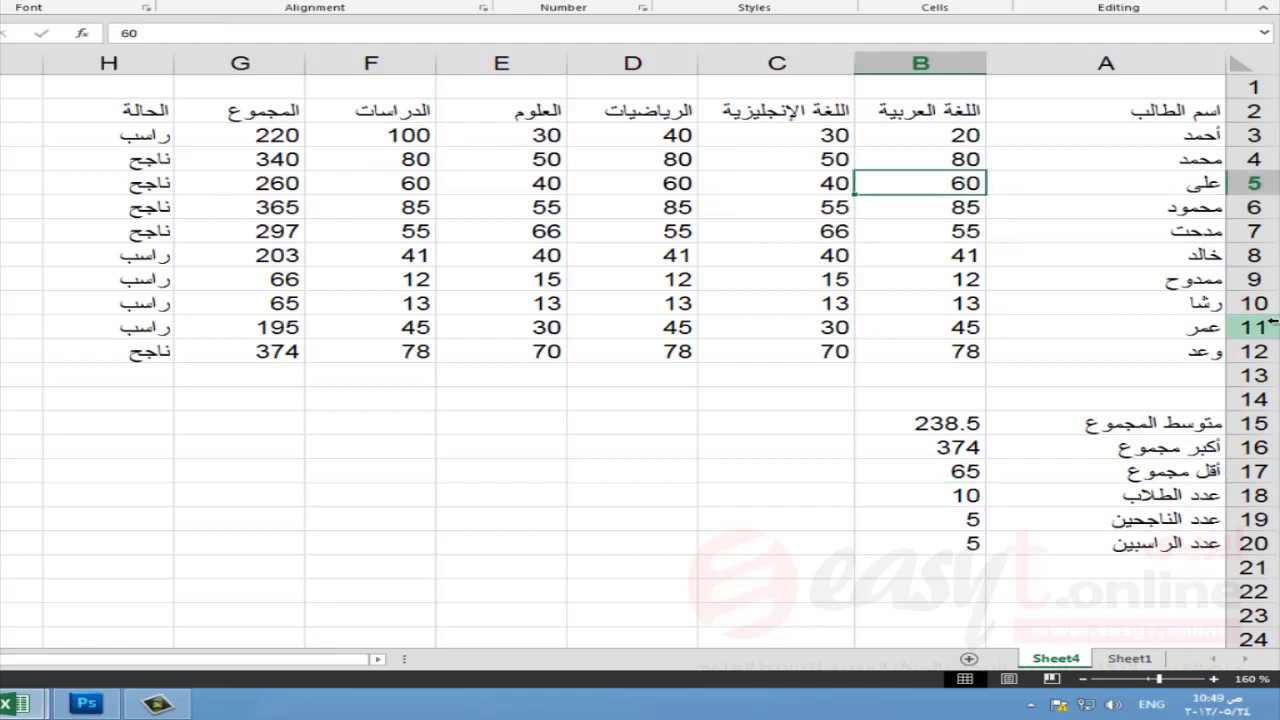
{"action": "type", "text": "10"}
{"action": "key", "text": "Tab"}
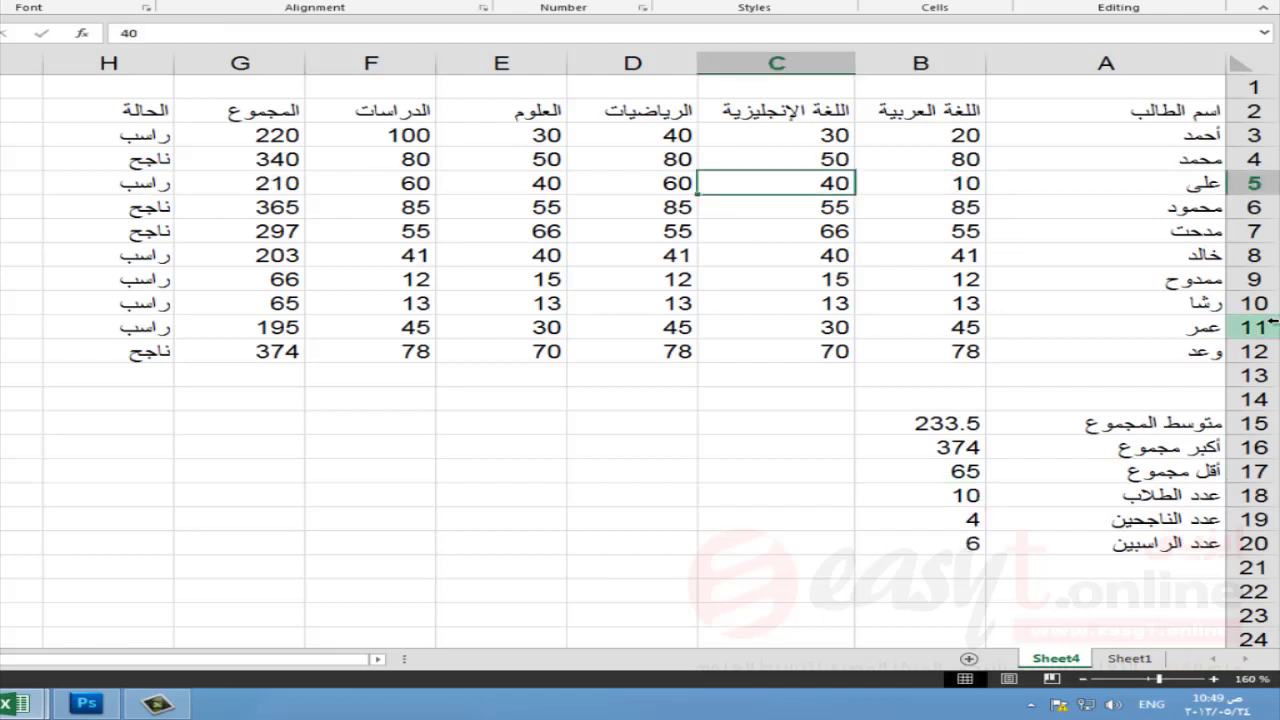
{"action": "type", "text": "10"}
{"action": "key", "text": "Tab"}
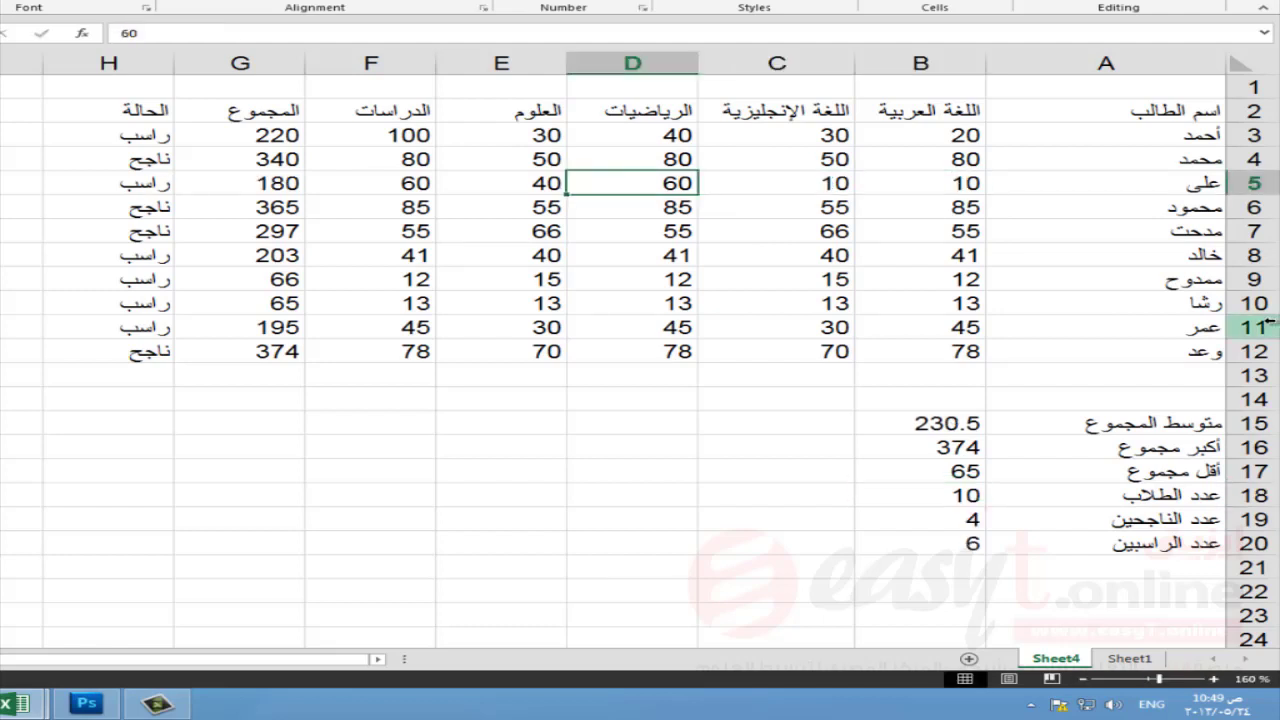
Step: Verify H5 now shows راسب, 4 passed, 6 failed, and the recalculated average, max and min
{"action": "left_click", "coordinate": [106, 187]}
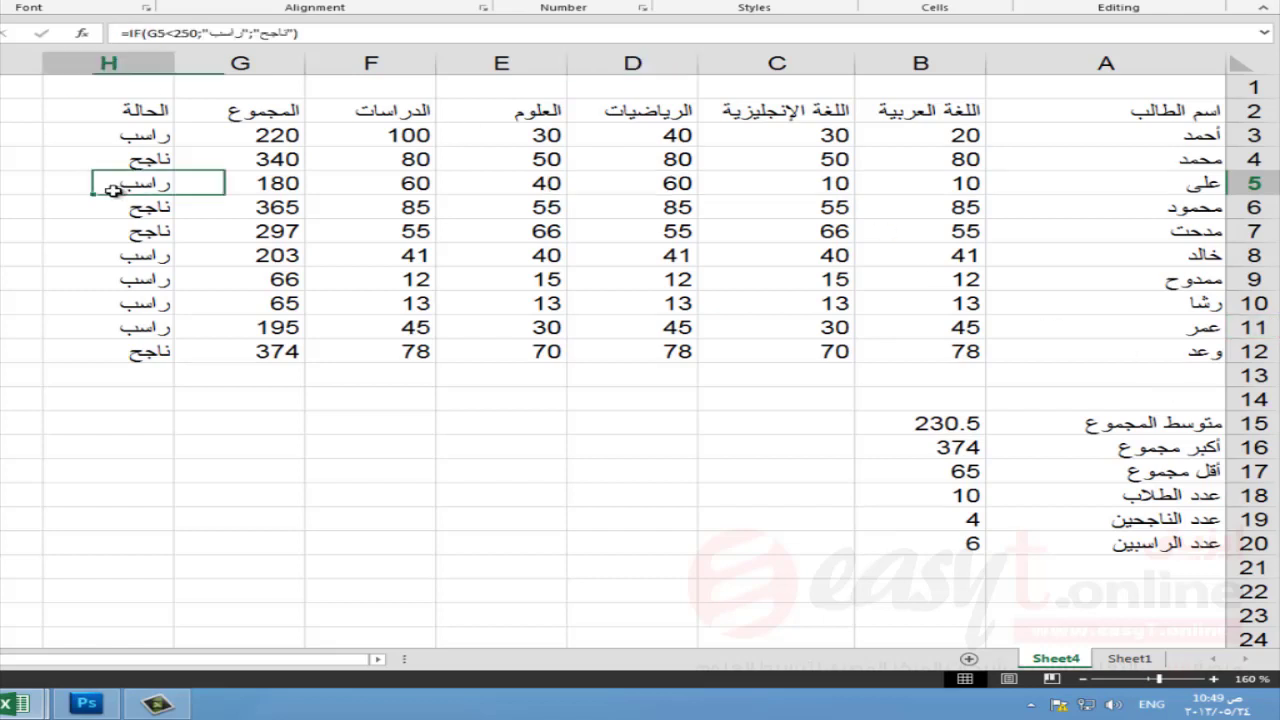
{"action": "left_click", "coordinate": [963, 520]}
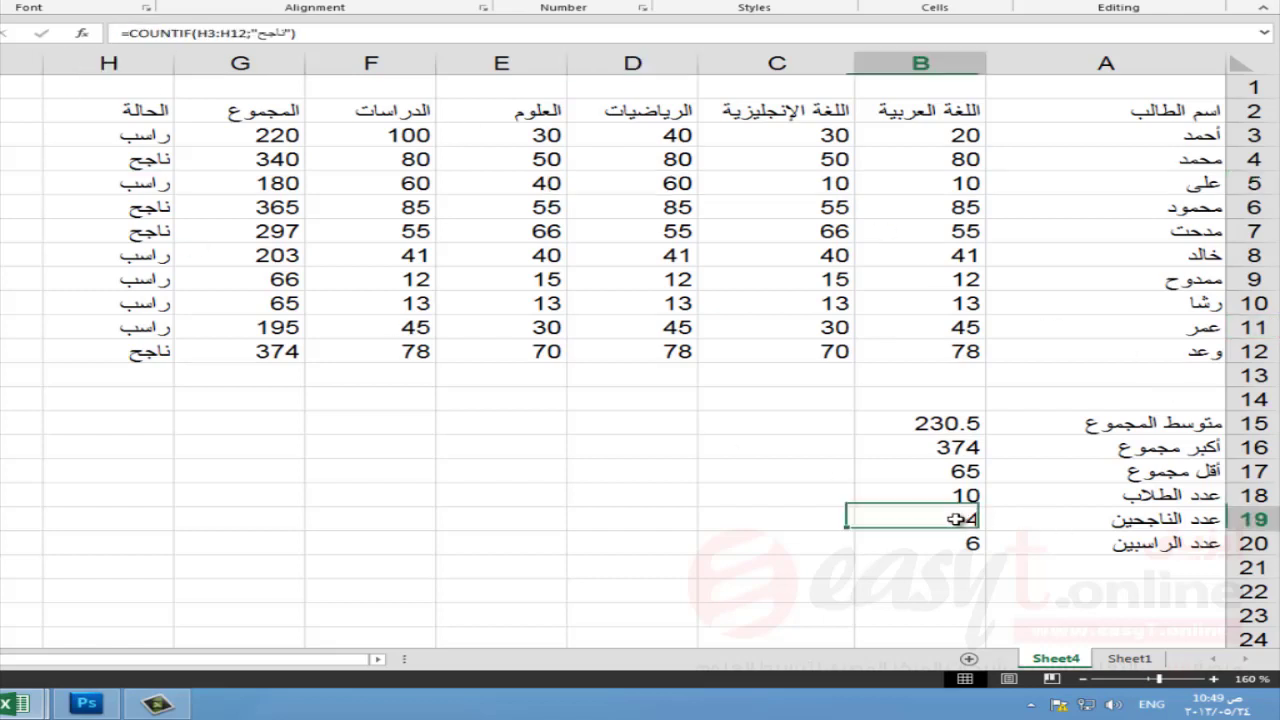
{"action": "left_click", "coordinate": [950, 545]}
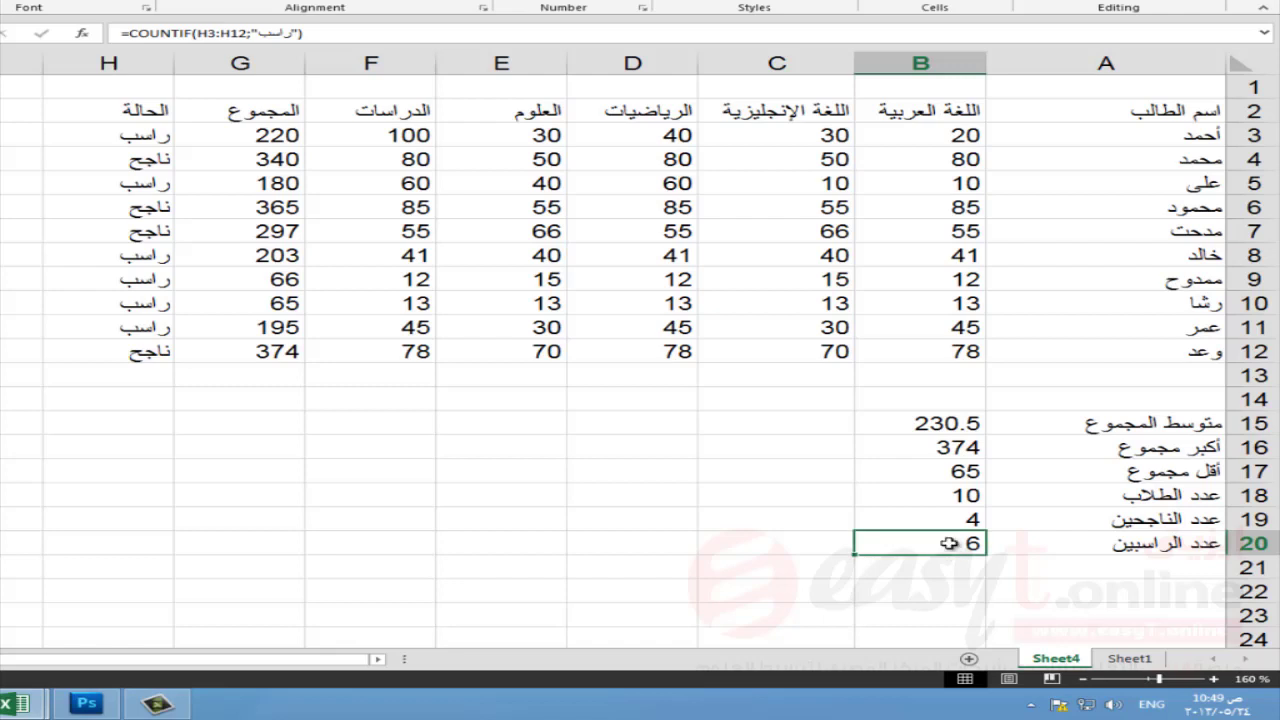
{"action": "left_click", "coordinate": [957, 492]}
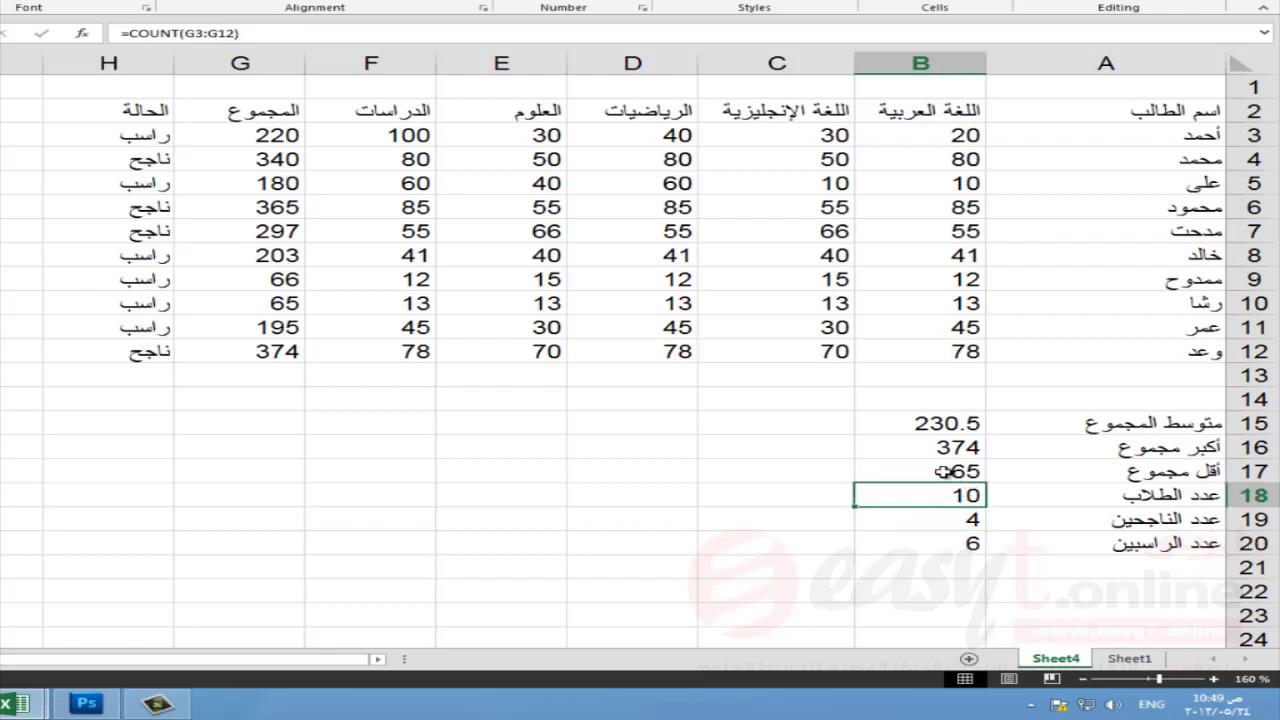
{"action": "left_click", "coordinate": [937, 423]}
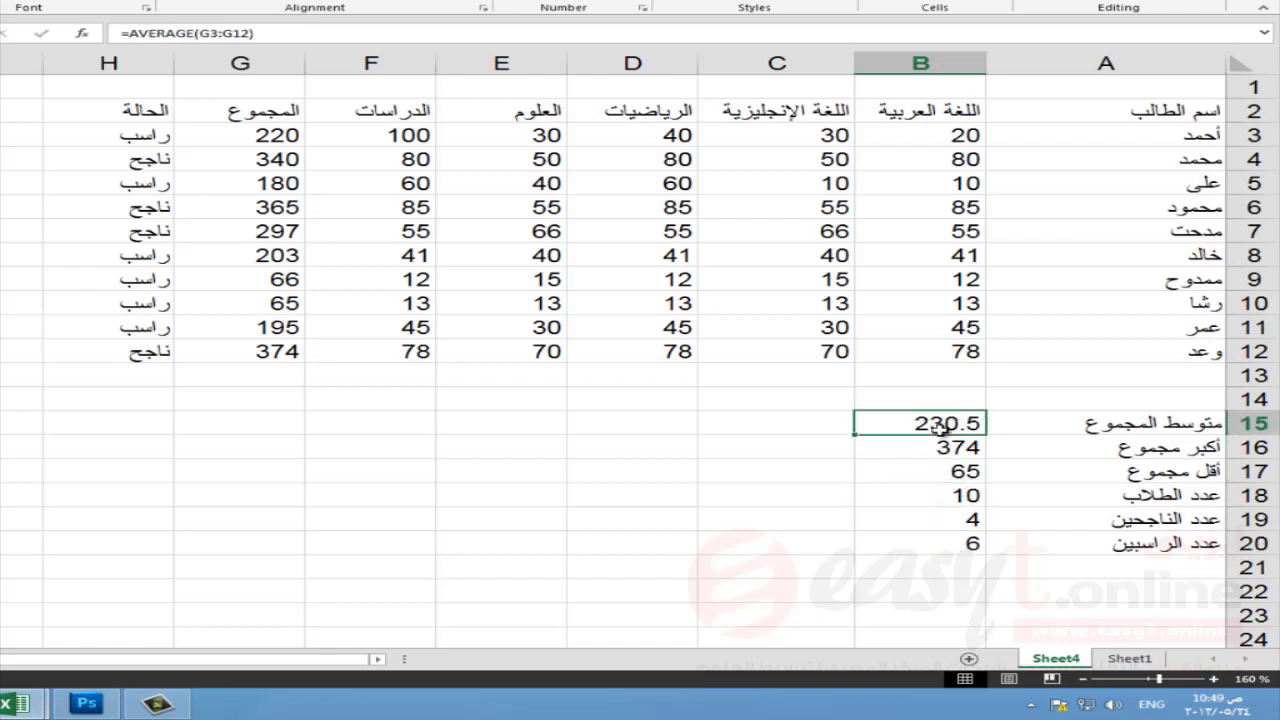
{"action": "left_click", "coordinate": [945, 447]}
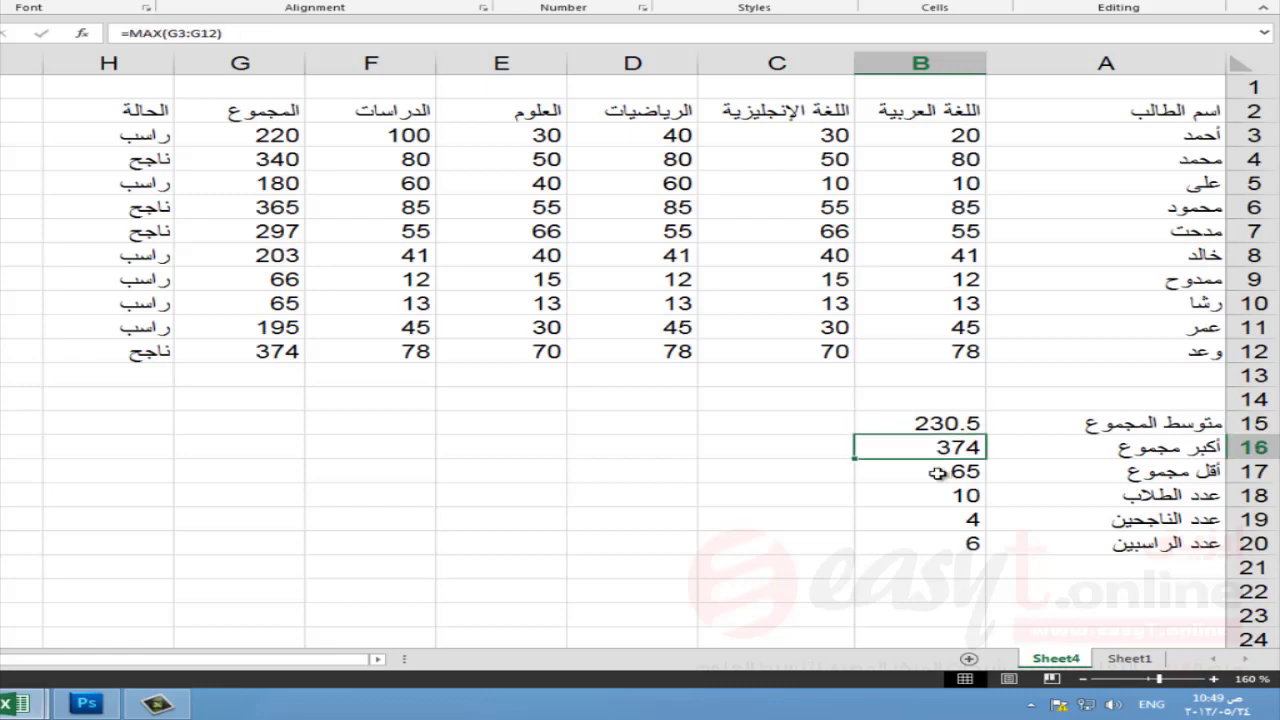
{"action": "left_click", "coordinate": [937, 471]}
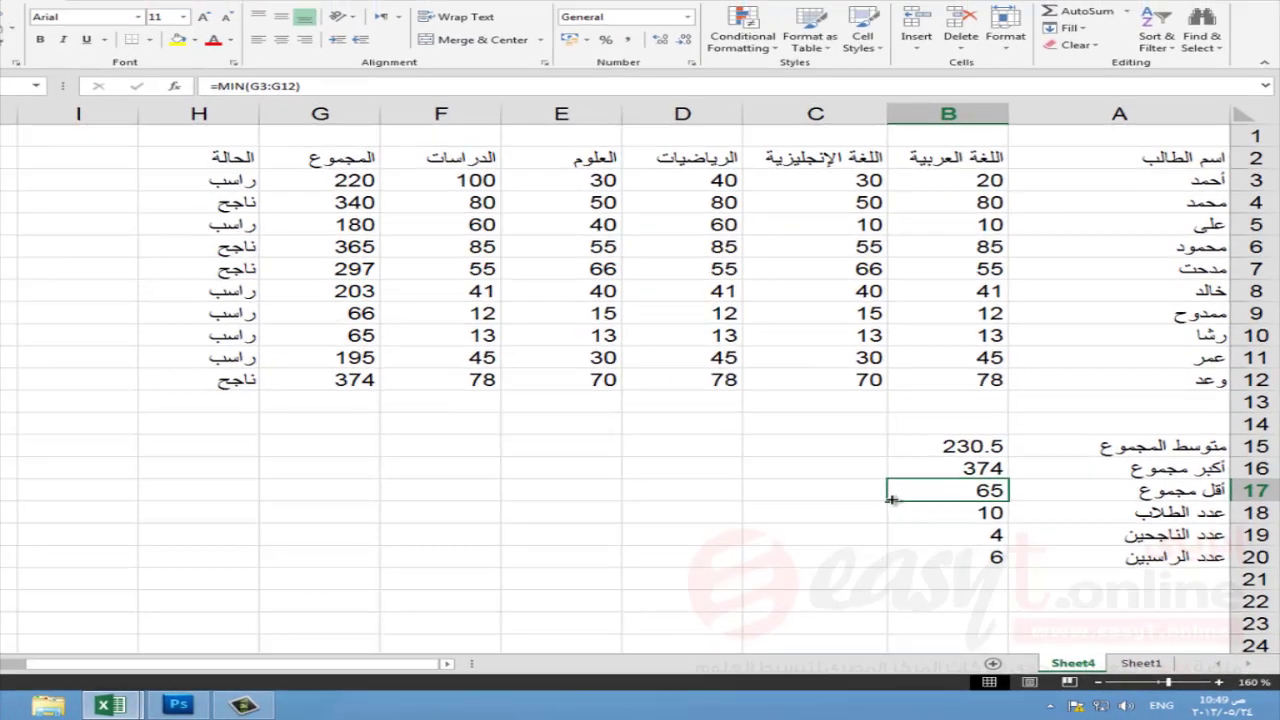
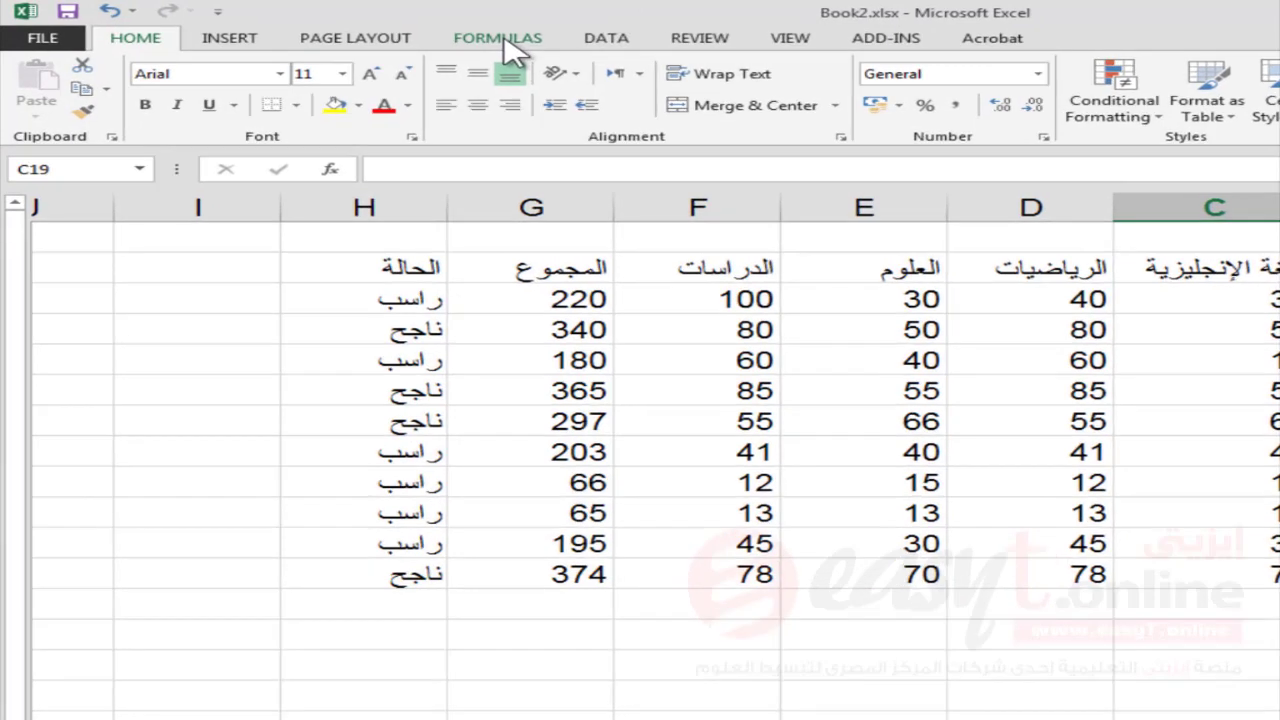
Step: On the Formulas tab, browse the AutoSum, Recently Used, Financial and Logical function lists
{"action": "left_click", "coordinate": [348, 29]}
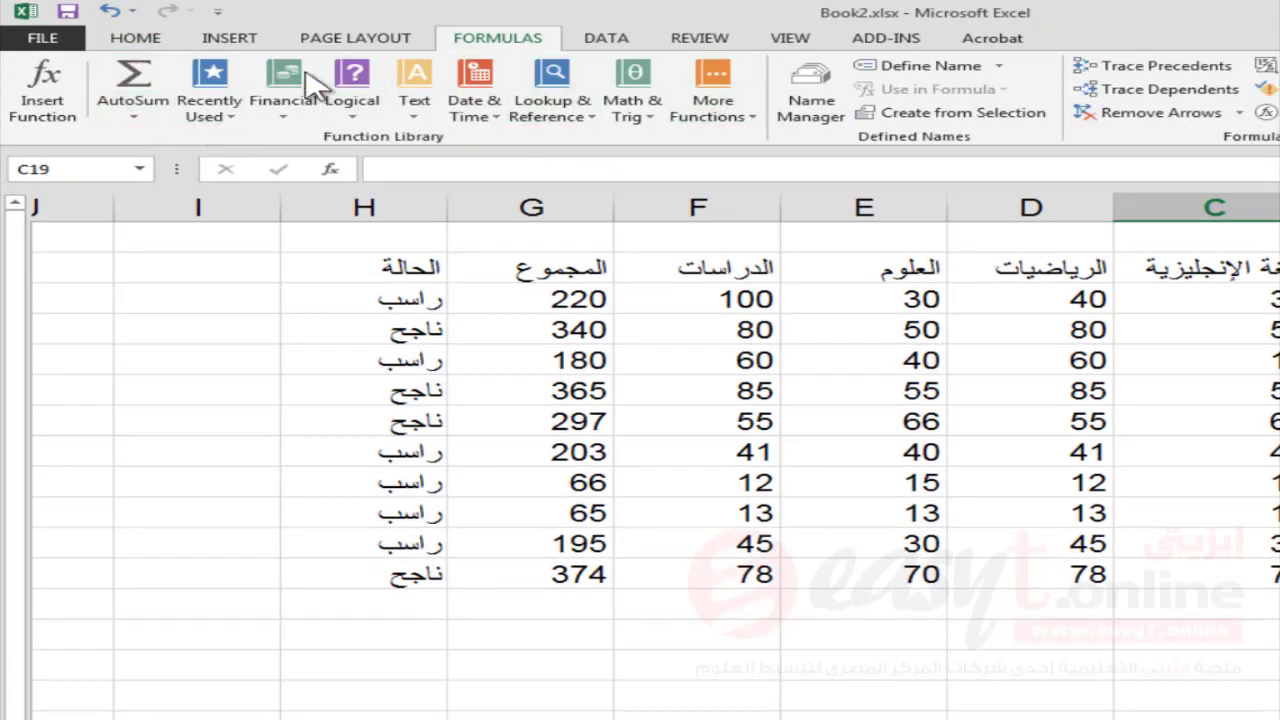
{"action": "left_click", "coordinate": [146, 116]}
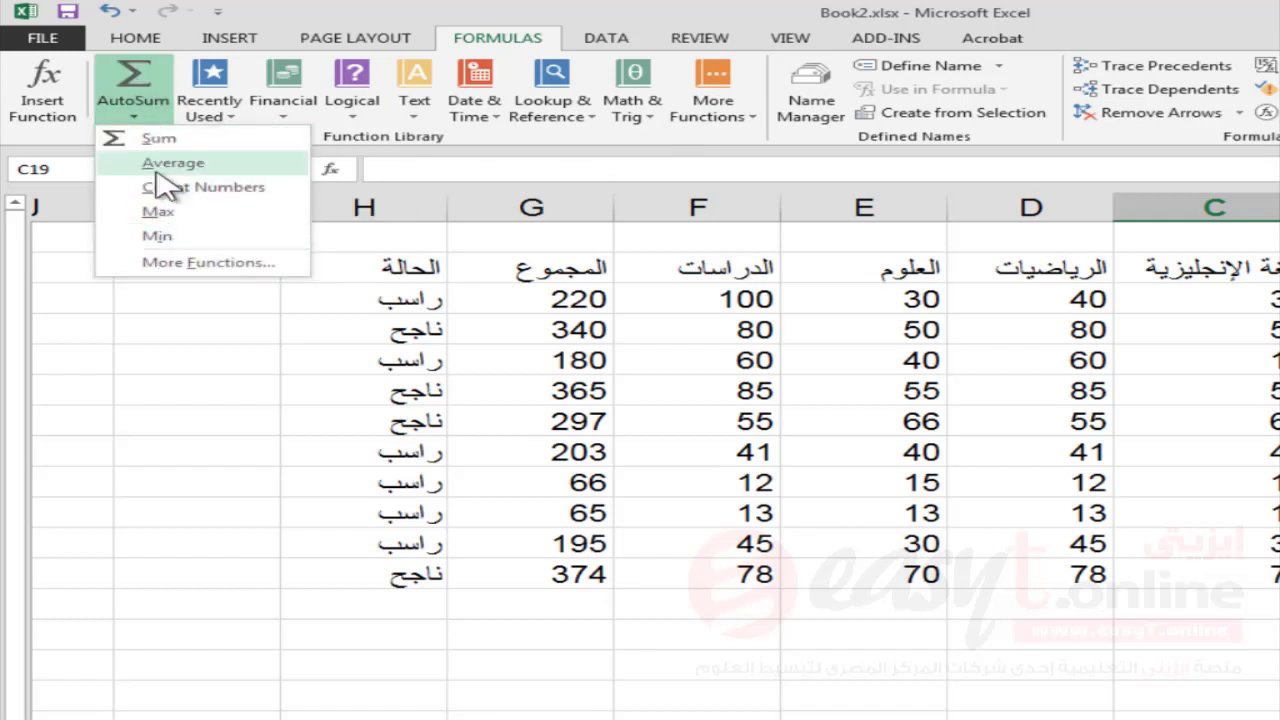
{"action": "left_click", "coordinate": [234, 116]}
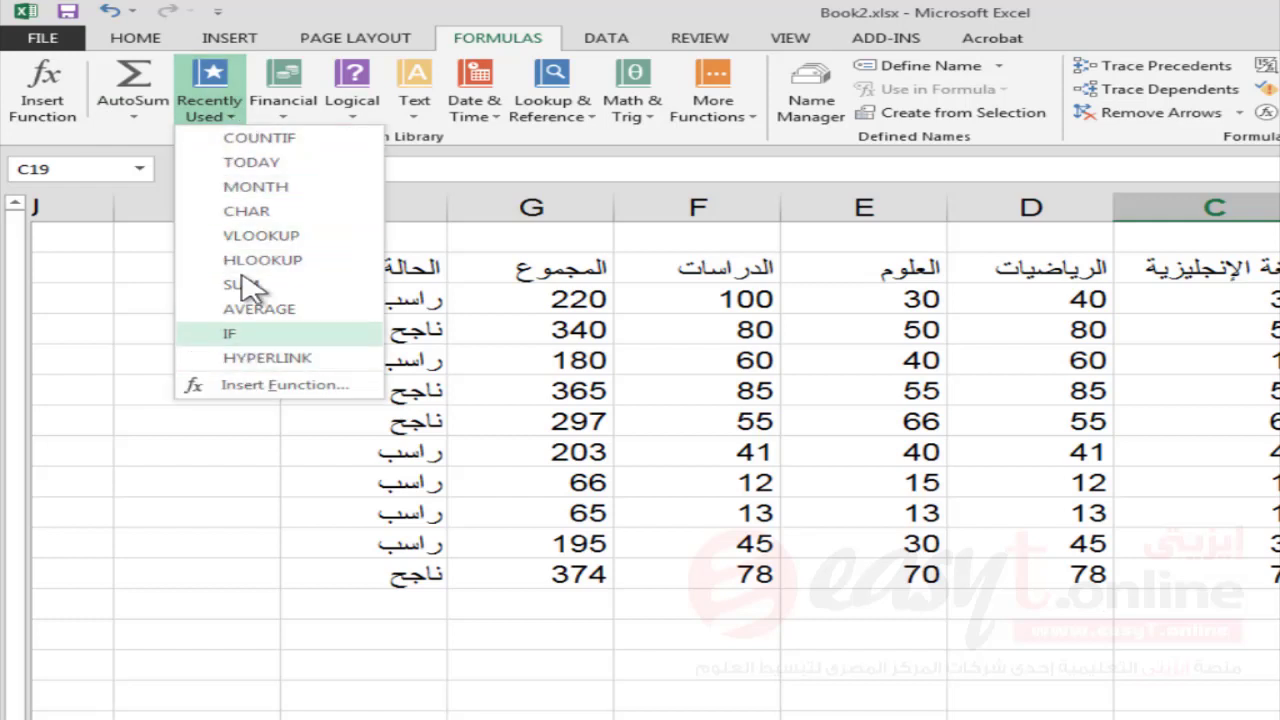
{"action": "left_click", "coordinate": [237, 124]}
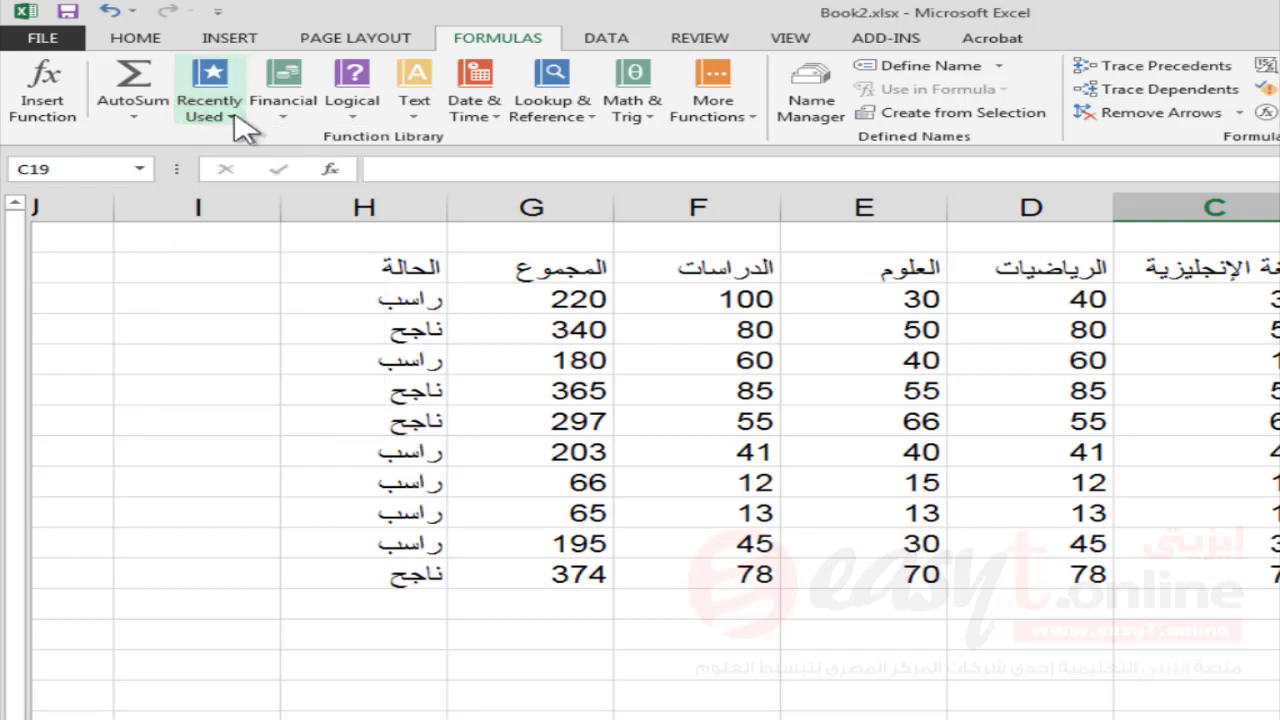
{"action": "left_click", "coordinate": [289, 122]}
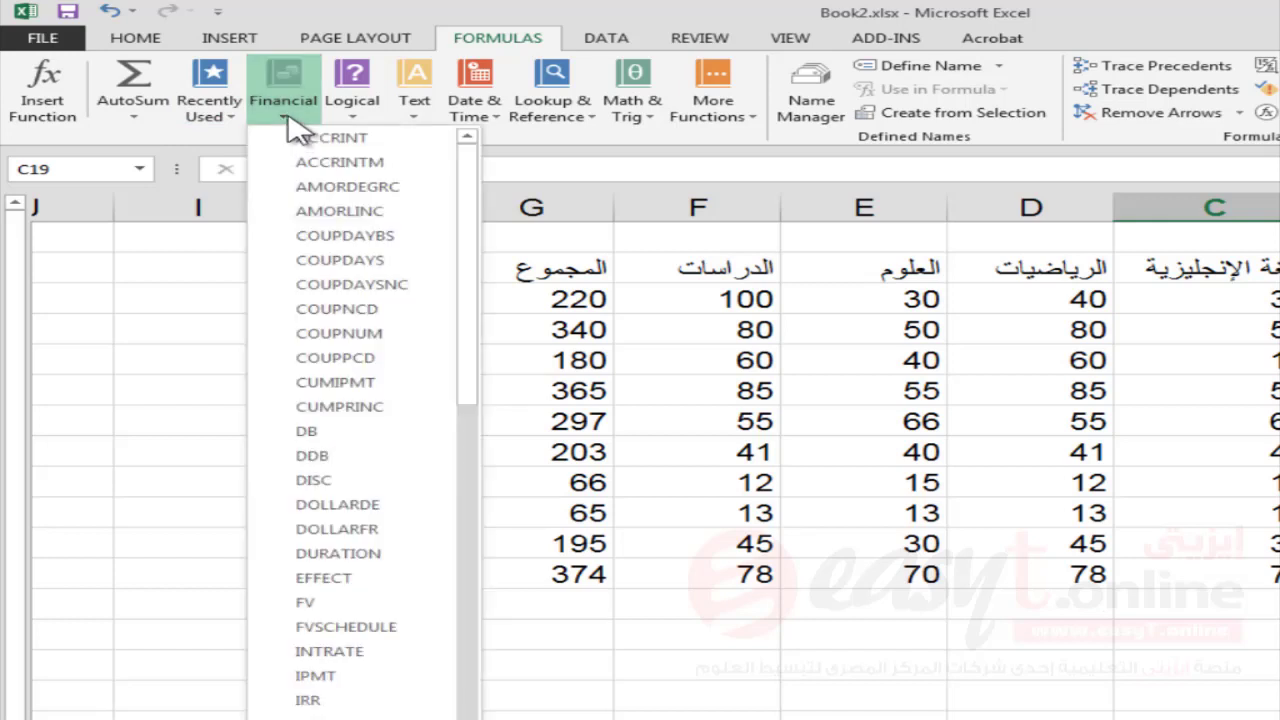
{"action": "left_click", "coordinate": [293, 124]}
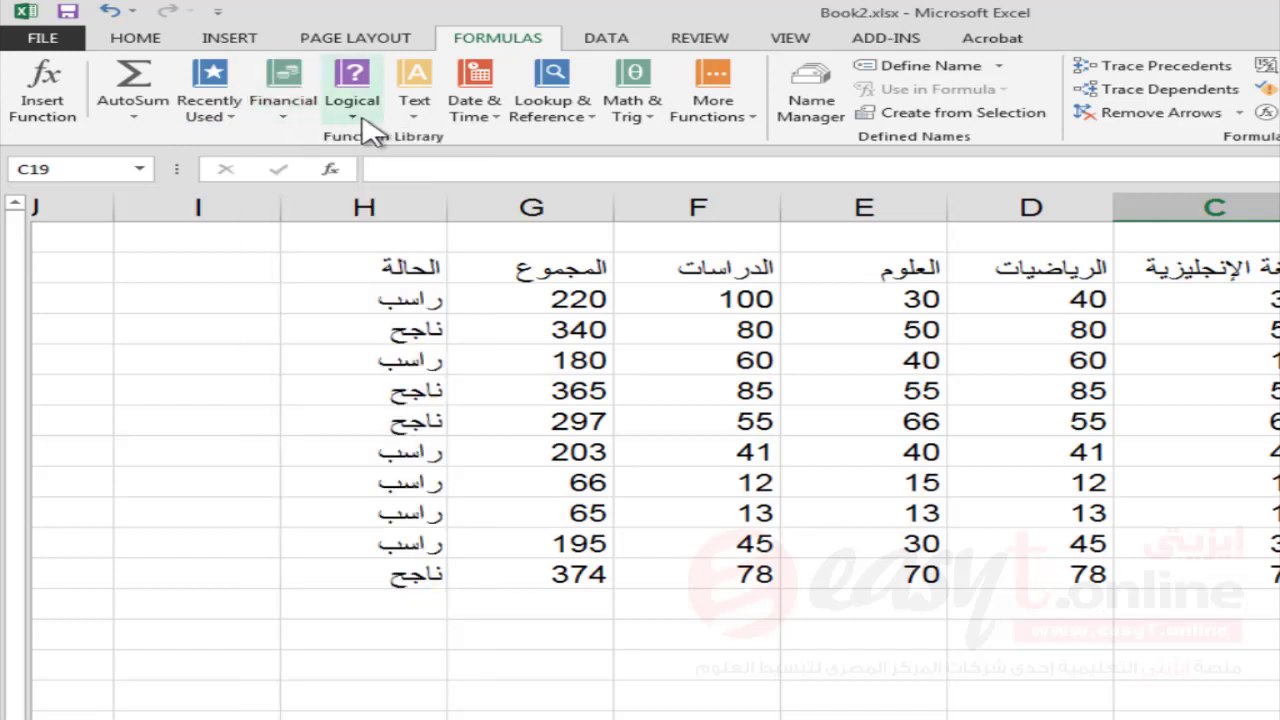
{"action": "left_click", "coordinate": [352, 120]}
{"action": "left_click", "coordinate": [352, 120]}
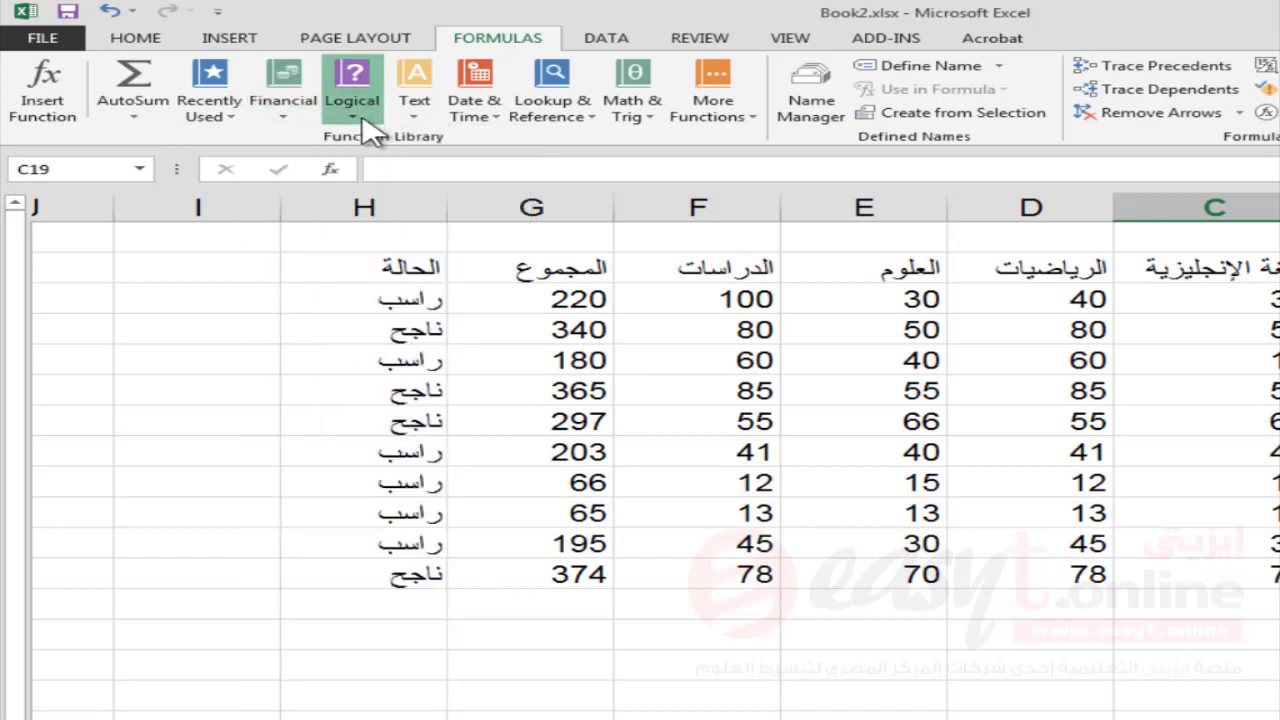
Step: Browse the Text, Date & Time, Lookup & Reference, Math & Trig and More Functions lists
{"action": "left_click", "coordinate": [433, 125]}
{"action": "left_click", "coordinate": [433, 125]}
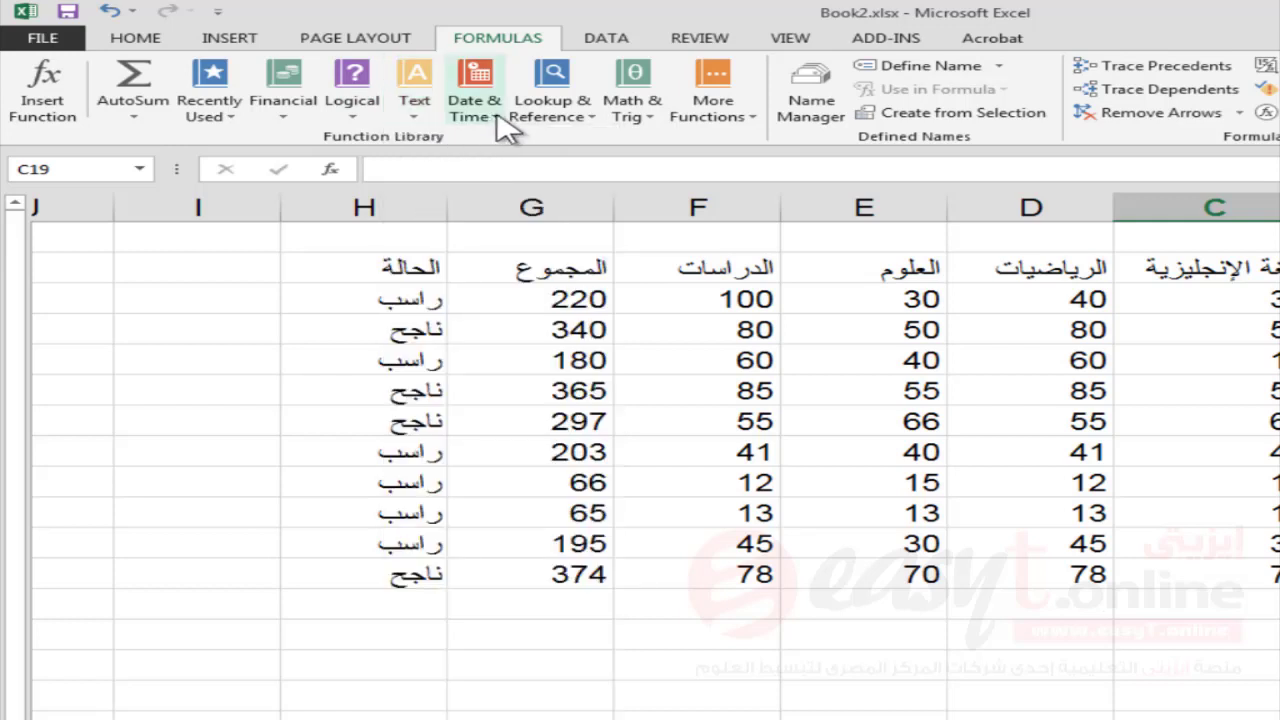
{"action": "left_click", "coordinate": [495, 122]}
{"action": "left_click", "coordinate": [497, 122]}
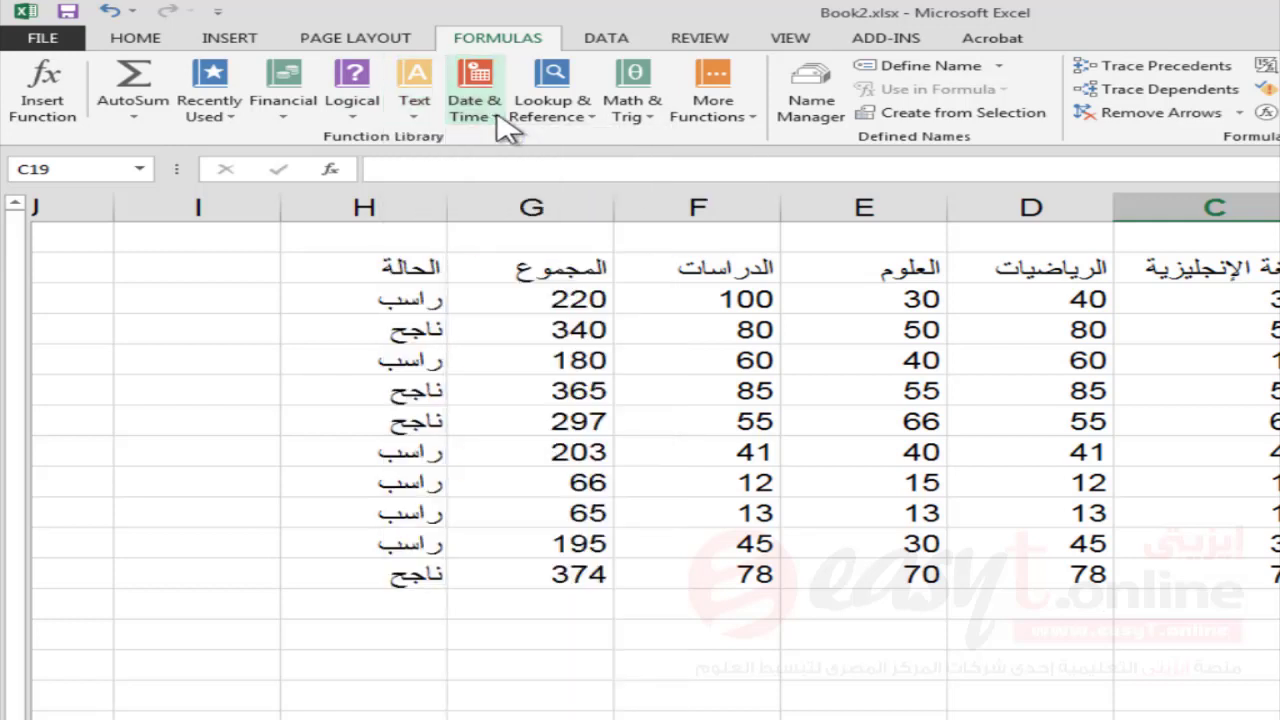
{"action": "left_click", "coordinate": [590, 122]}
{"action": "left_click", "coordinate": [590, 122]}
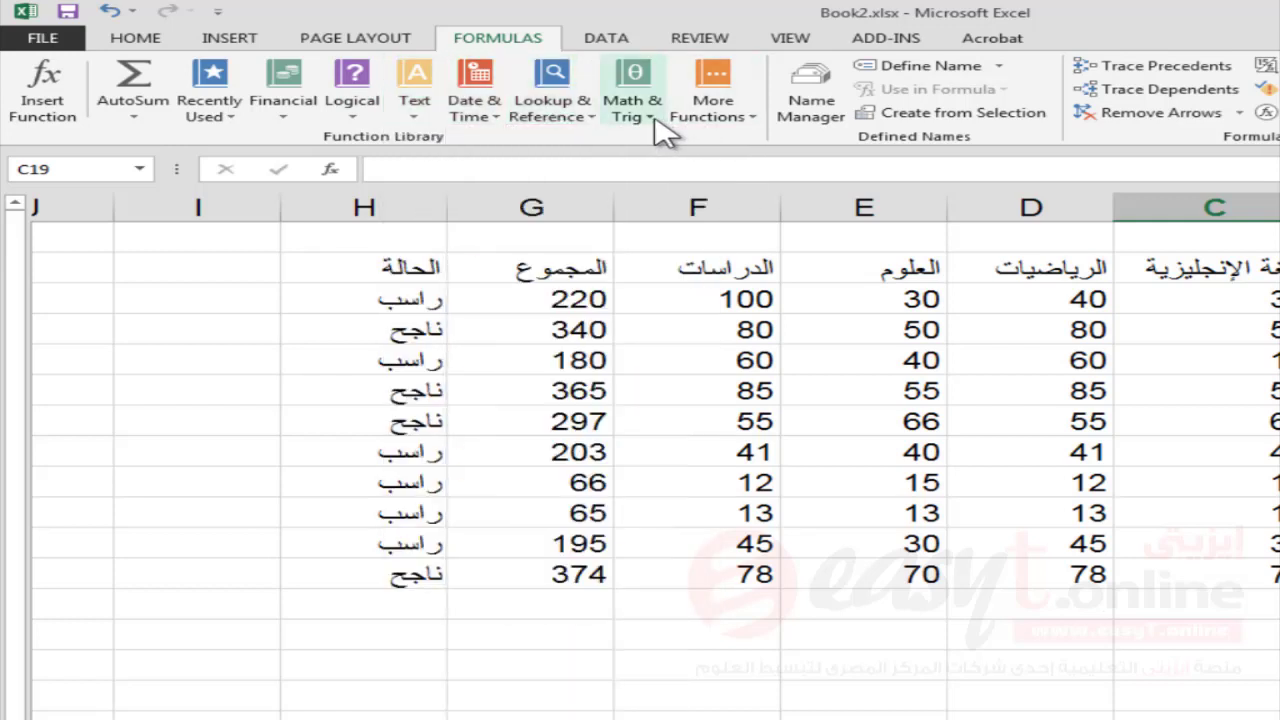
{"action": "left_click", "coordinate": [650, 122]}
{"action": "left_click", "coordinate": [658, 125]}
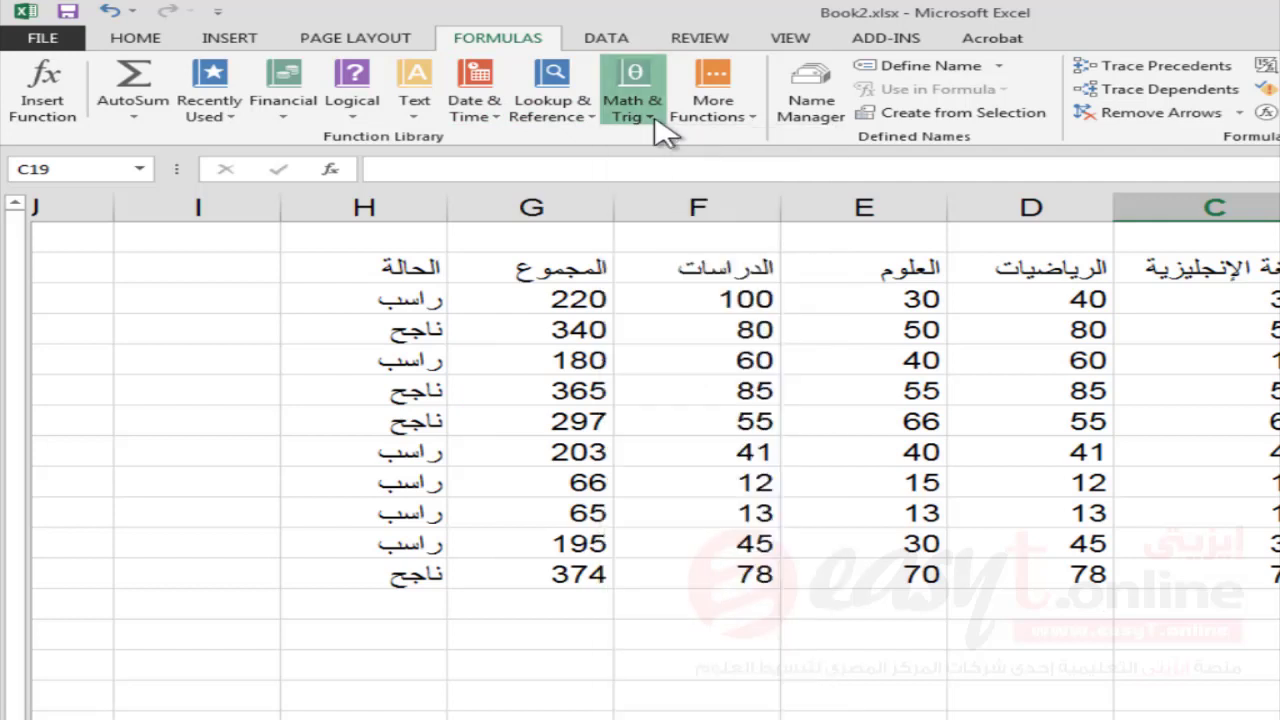
{"action": "left_click", "coordinate": [752, 122]}
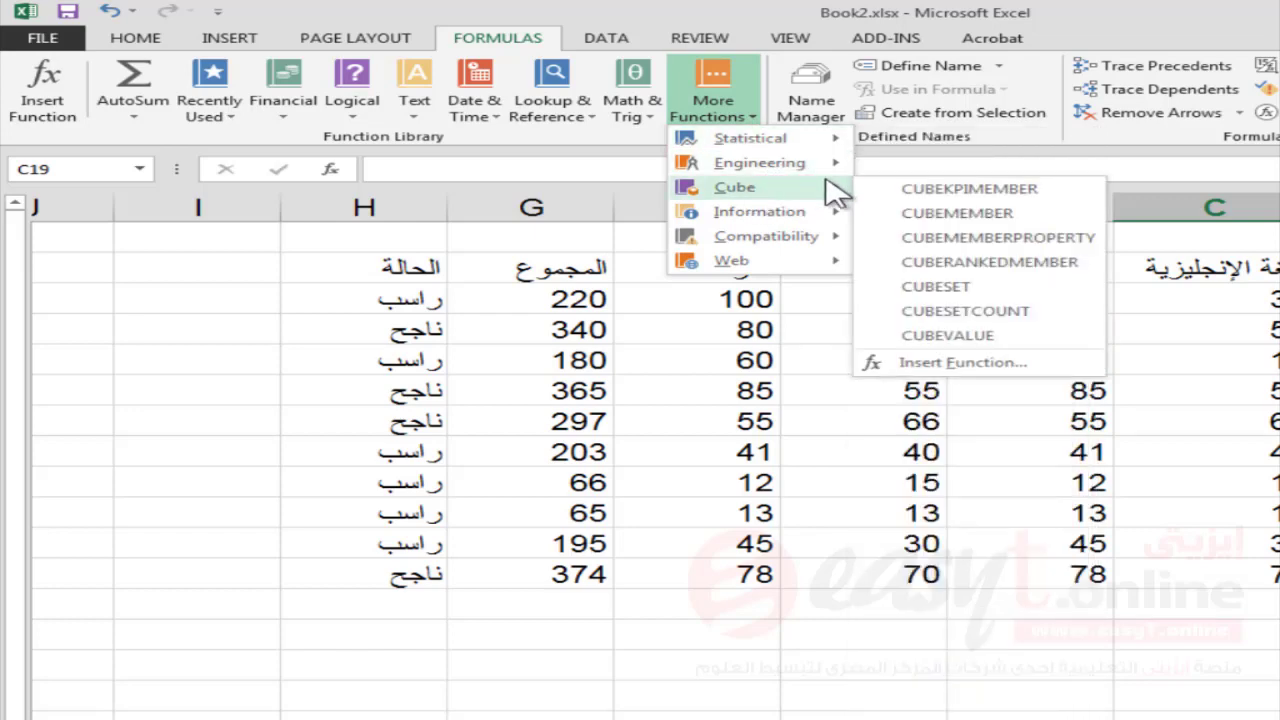
{"action": "mouse_move", "coordinate": [766, 236]}
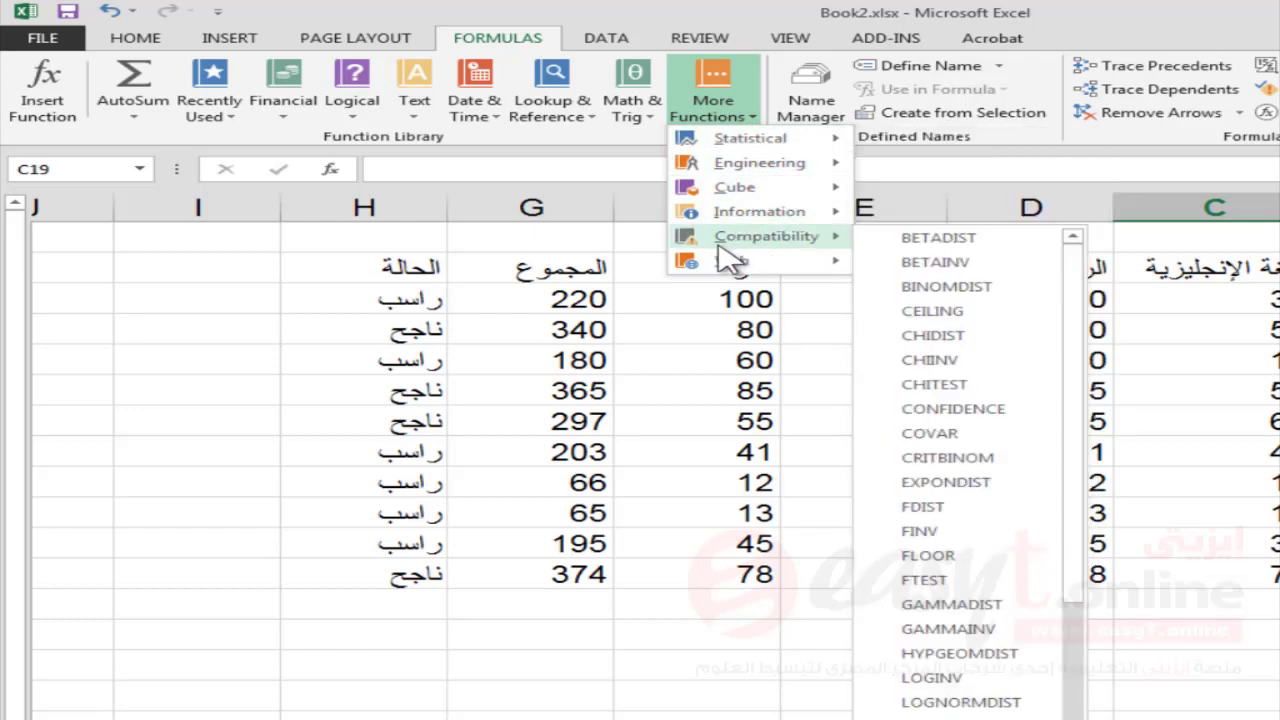
{"action": "left_click", "coordinate": [752, 122]}
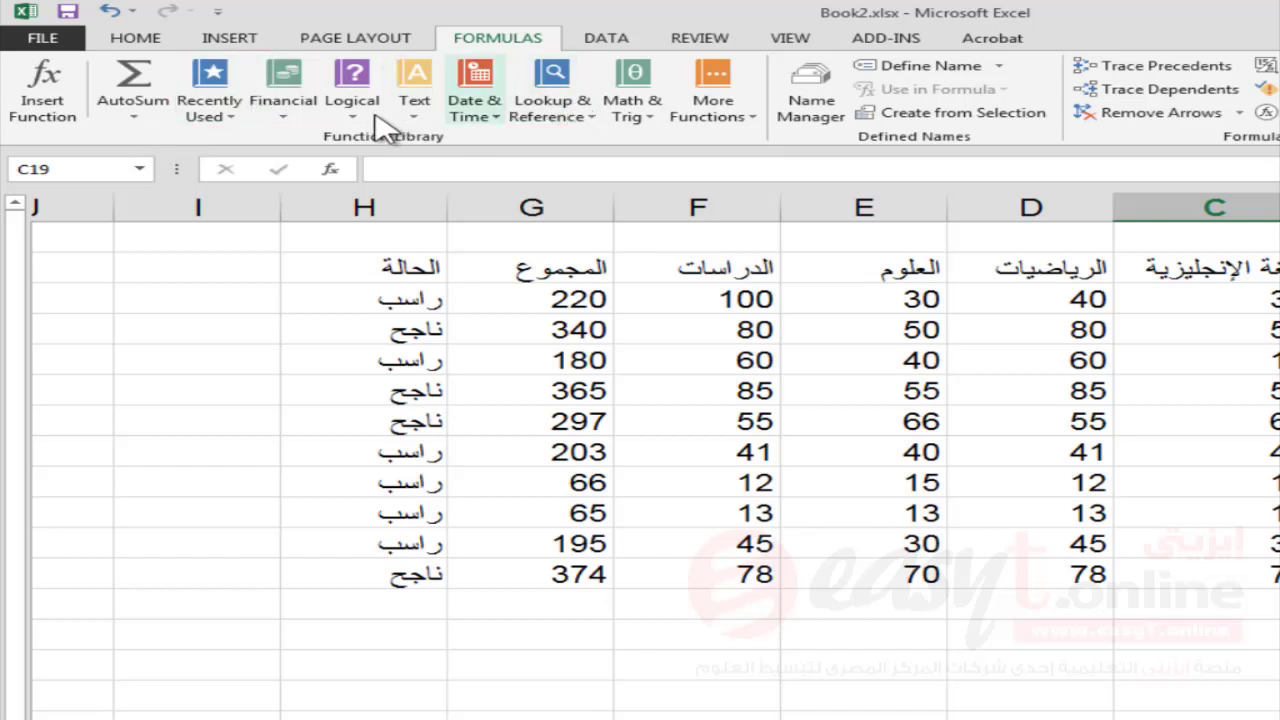
Step: Recheck the Financial list, then read and close the DATE function help from Date & Time
{"action": "left_click", "coordinate": [284, 110]}
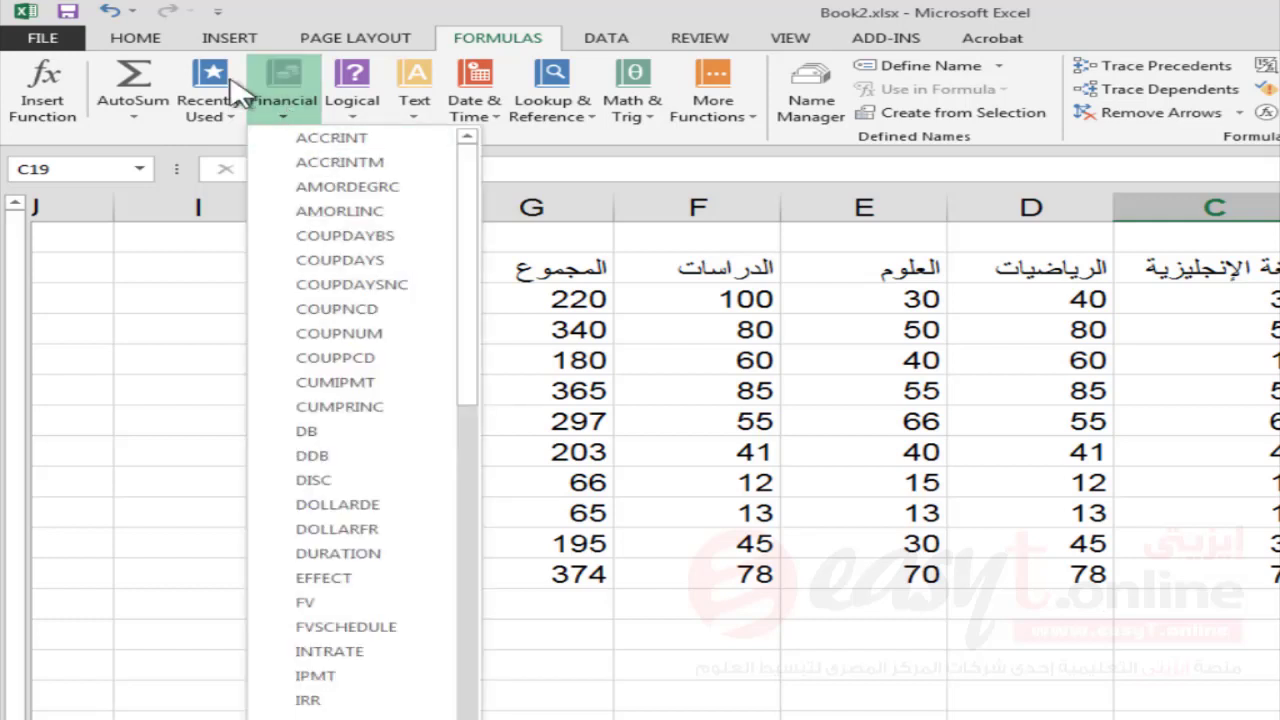
{"action": "left_click", "coordinate": [495, 45]}
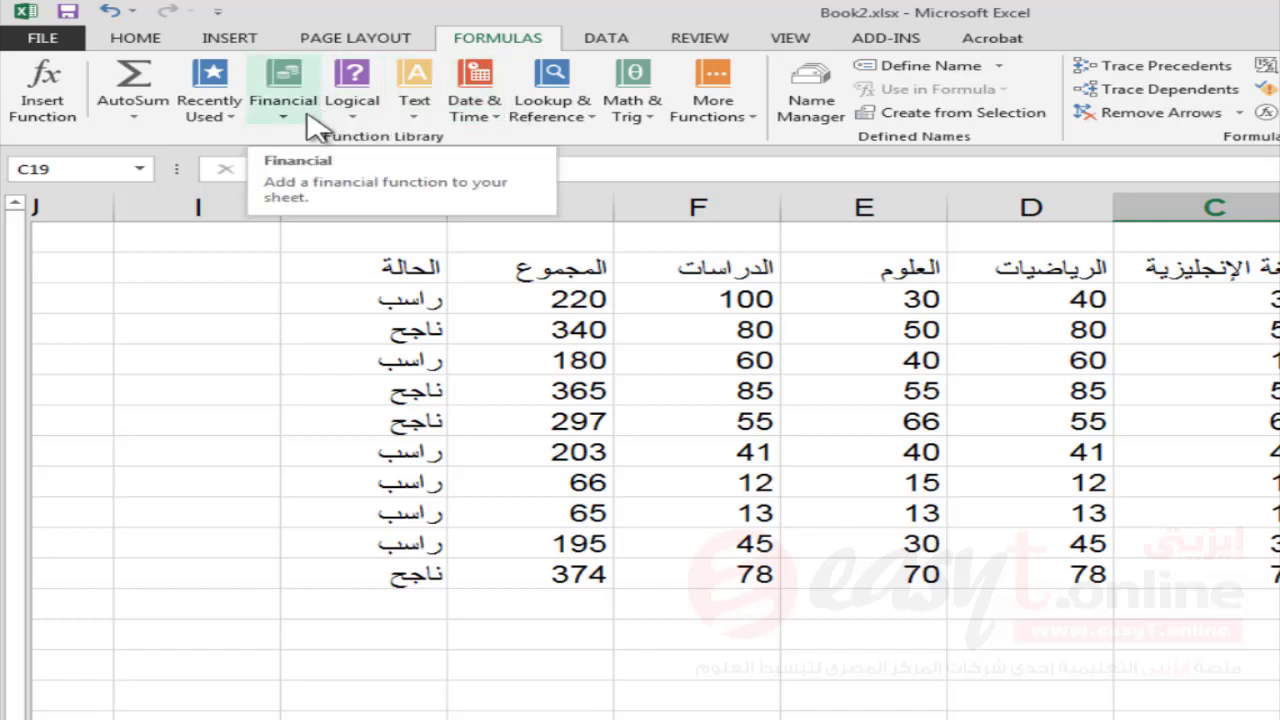
{"action": "left_click", "coordinate": [498, 118]}
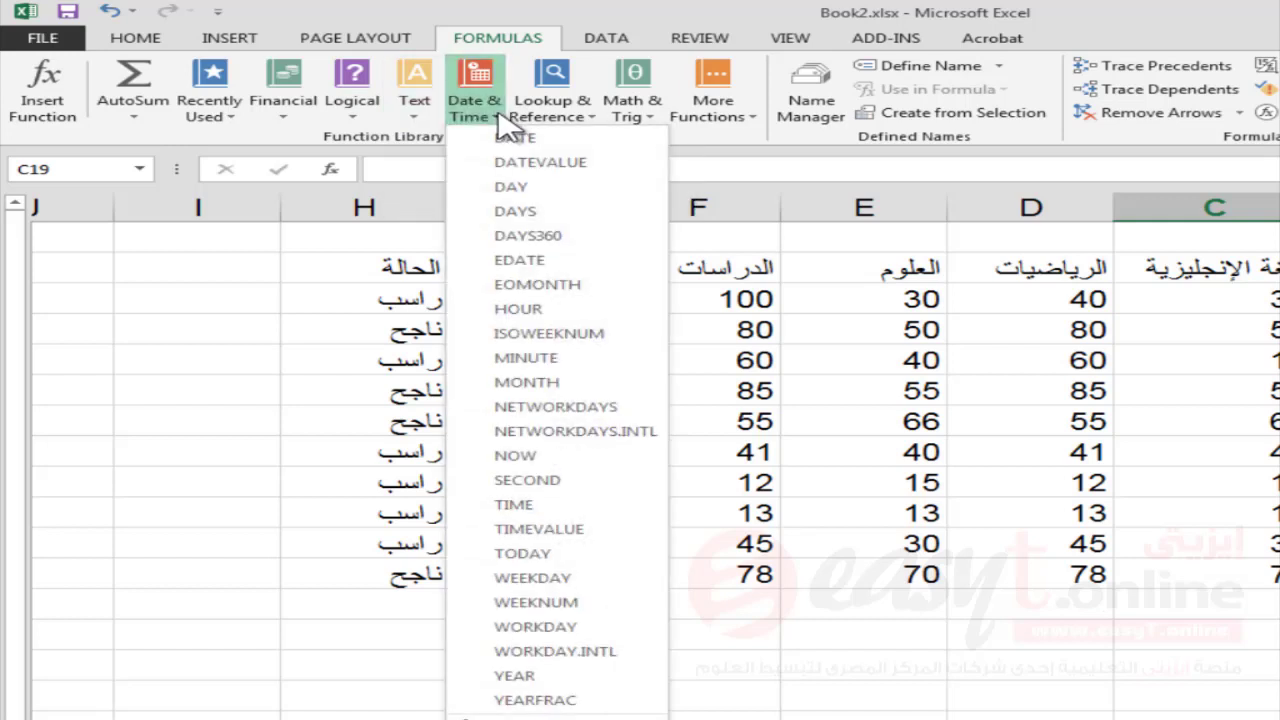
{"action": "mouse_move", "coordinate": [560, 138]}
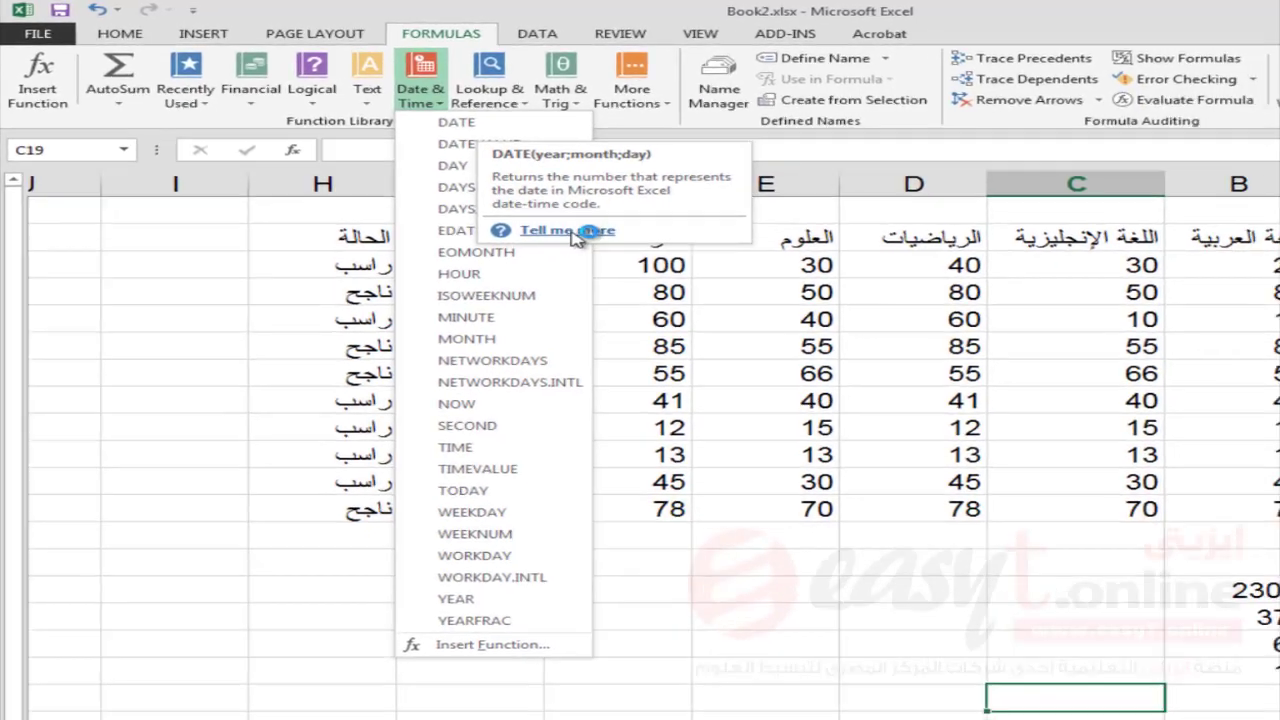
{"action": "left_click", "coordinate": [648, 268]}
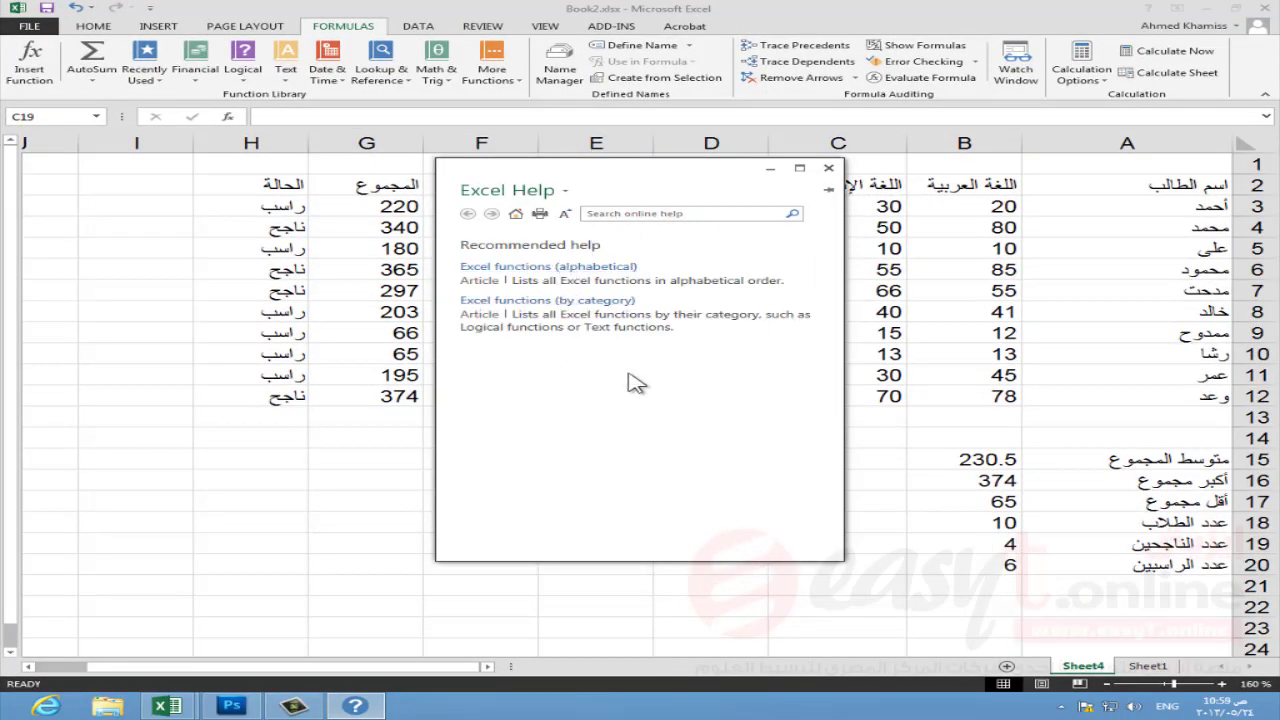
{"action": "left_click", "coordinate": [829, 169]}
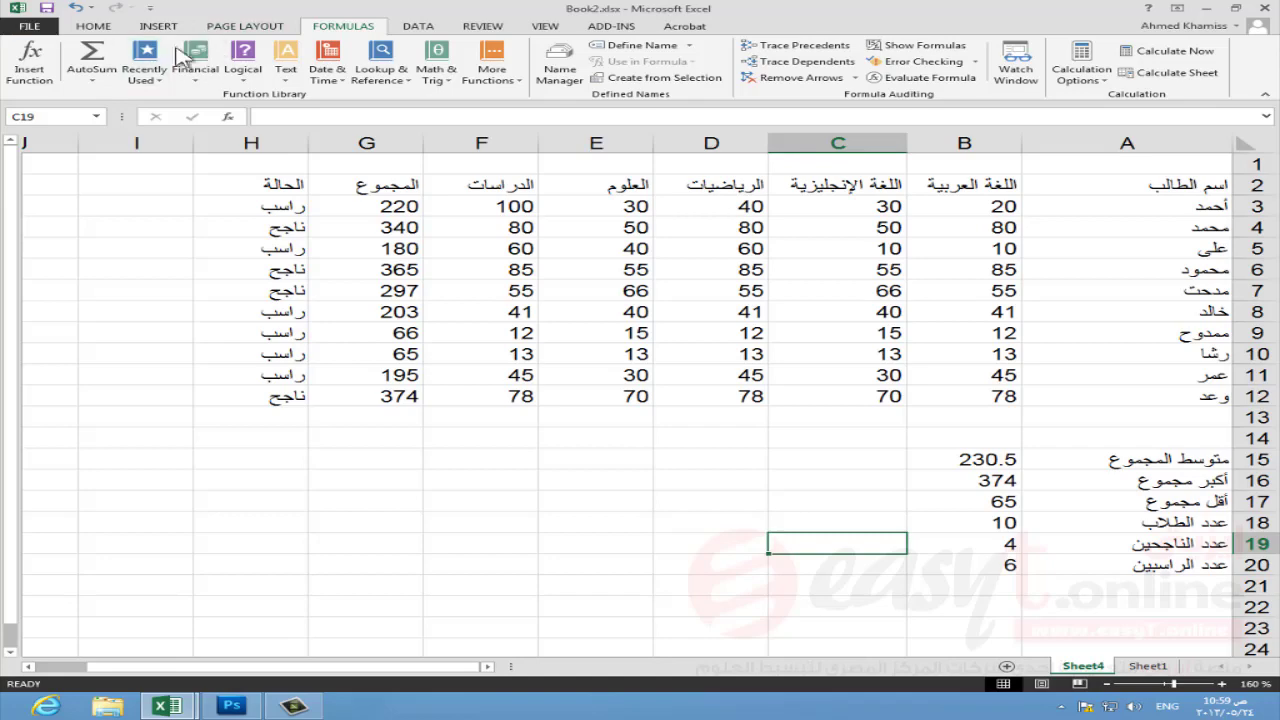
Step: In Excel Options > Language, move Arabic to the top of the display languages and confirm the restart notice
{"action": "left_click", "coordinate": [22, 28]}
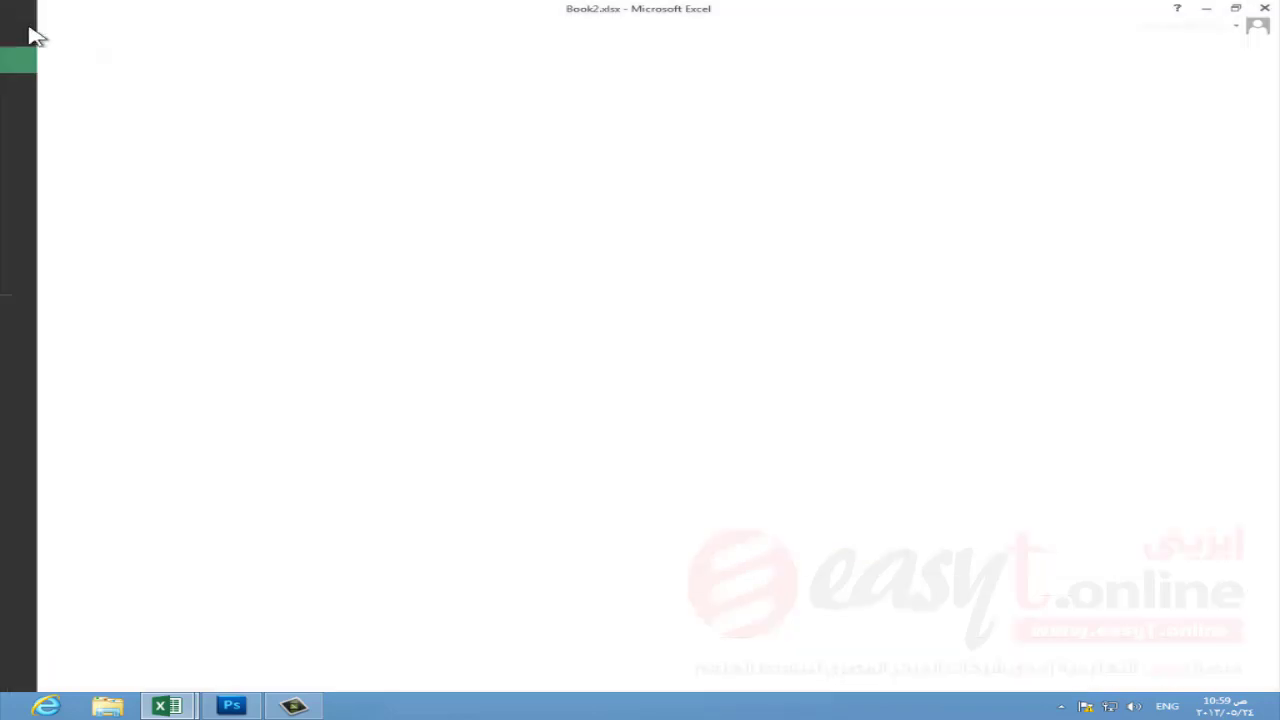
{"action": "left_click", "coordinate": [45, 342]}
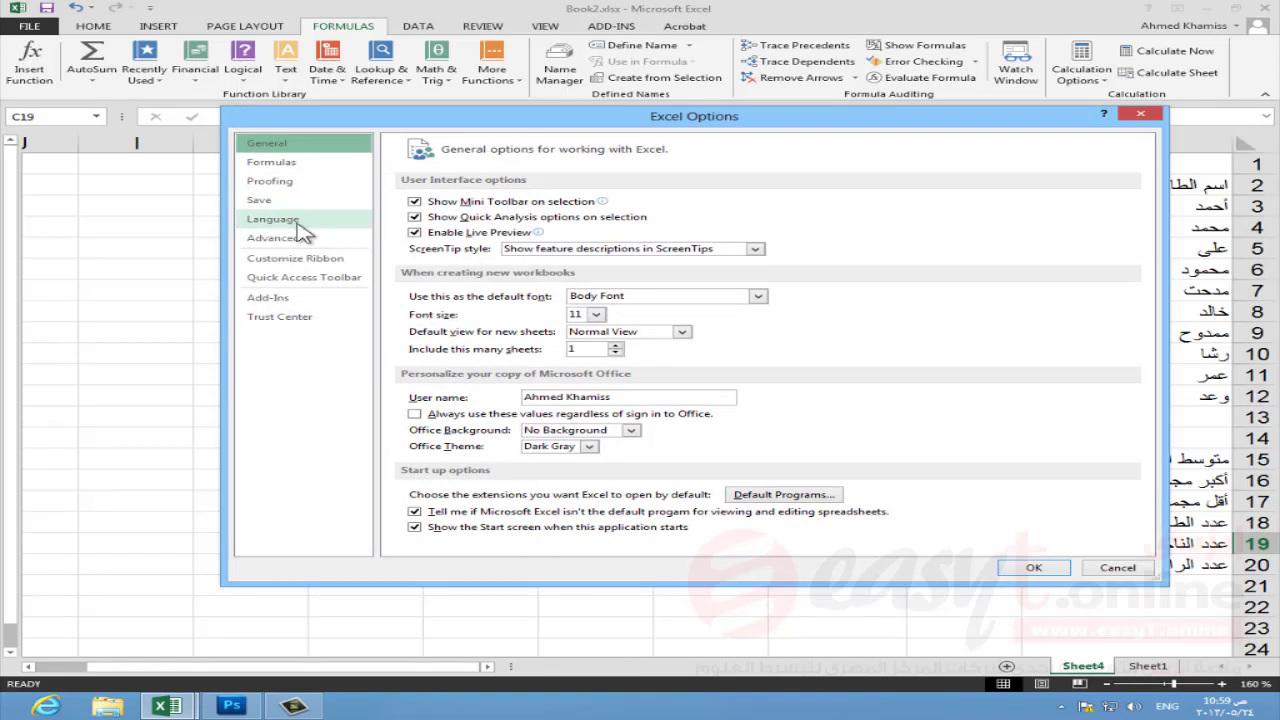
{"action": "left_click", "coordinate": [272, 219]}
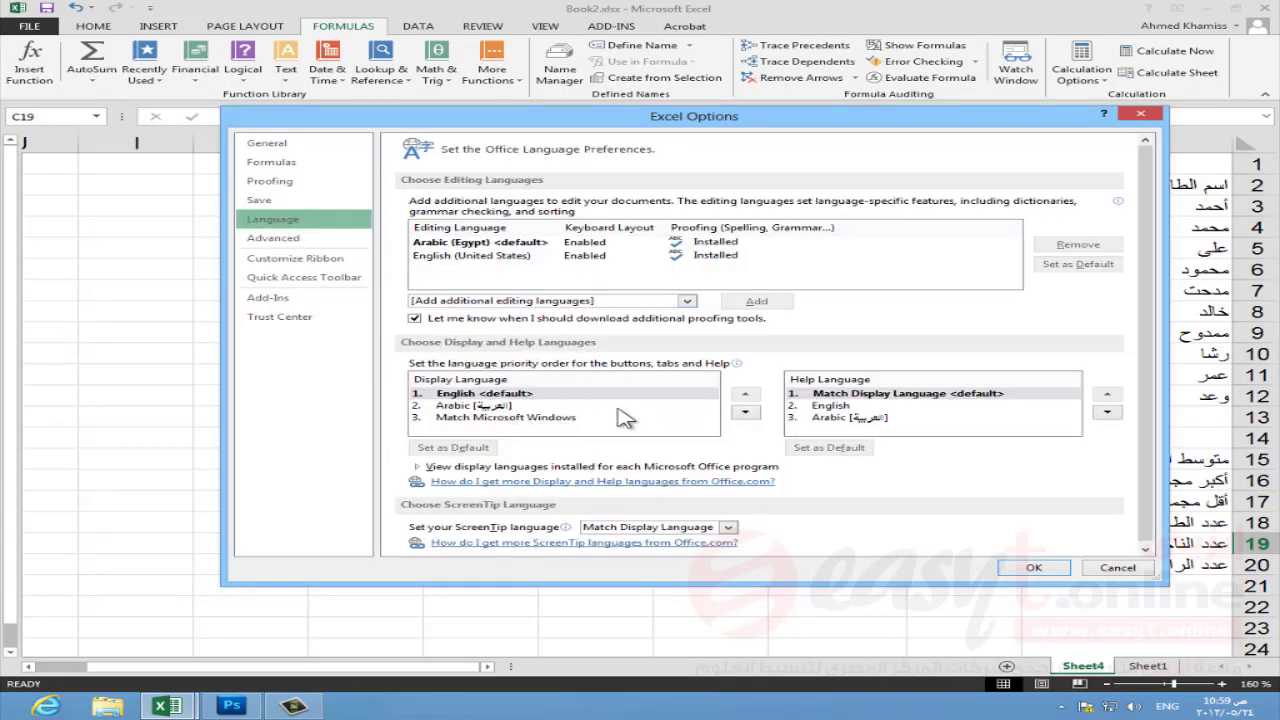
{"action": "left_click", "coordinate": [464, 408]}
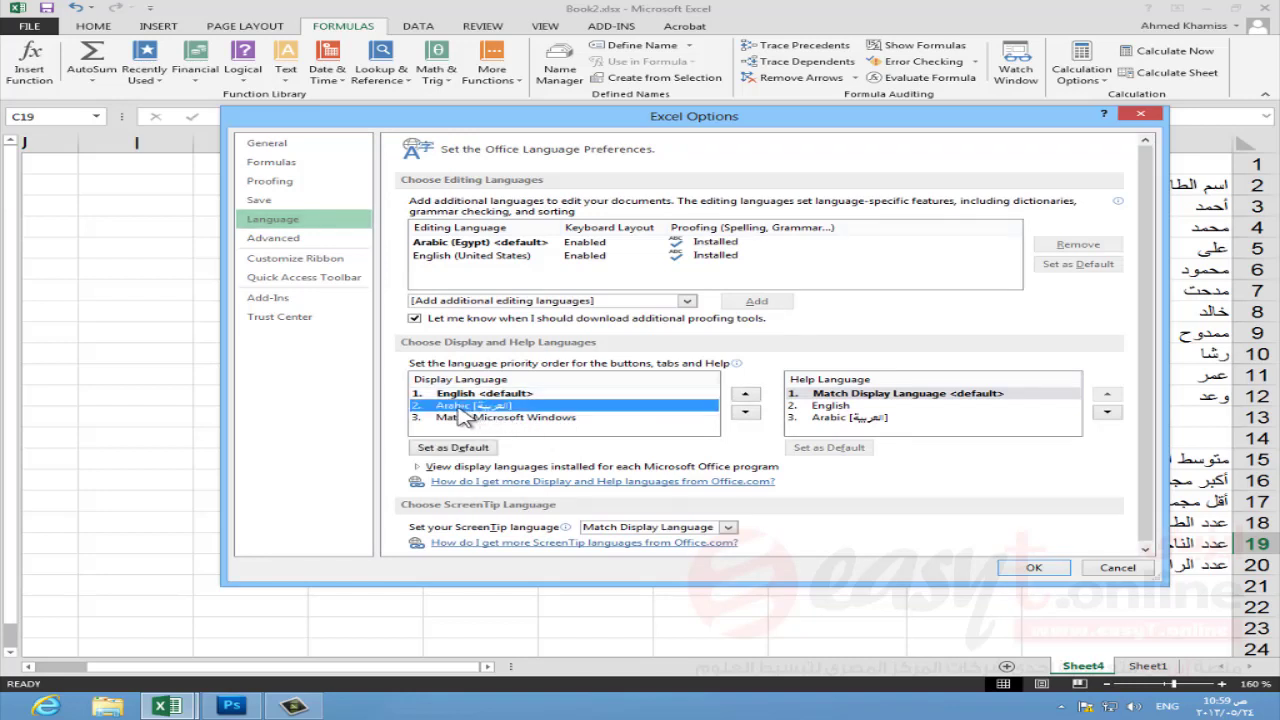
{"action": "left_click", "coordinate": [745, 395]}
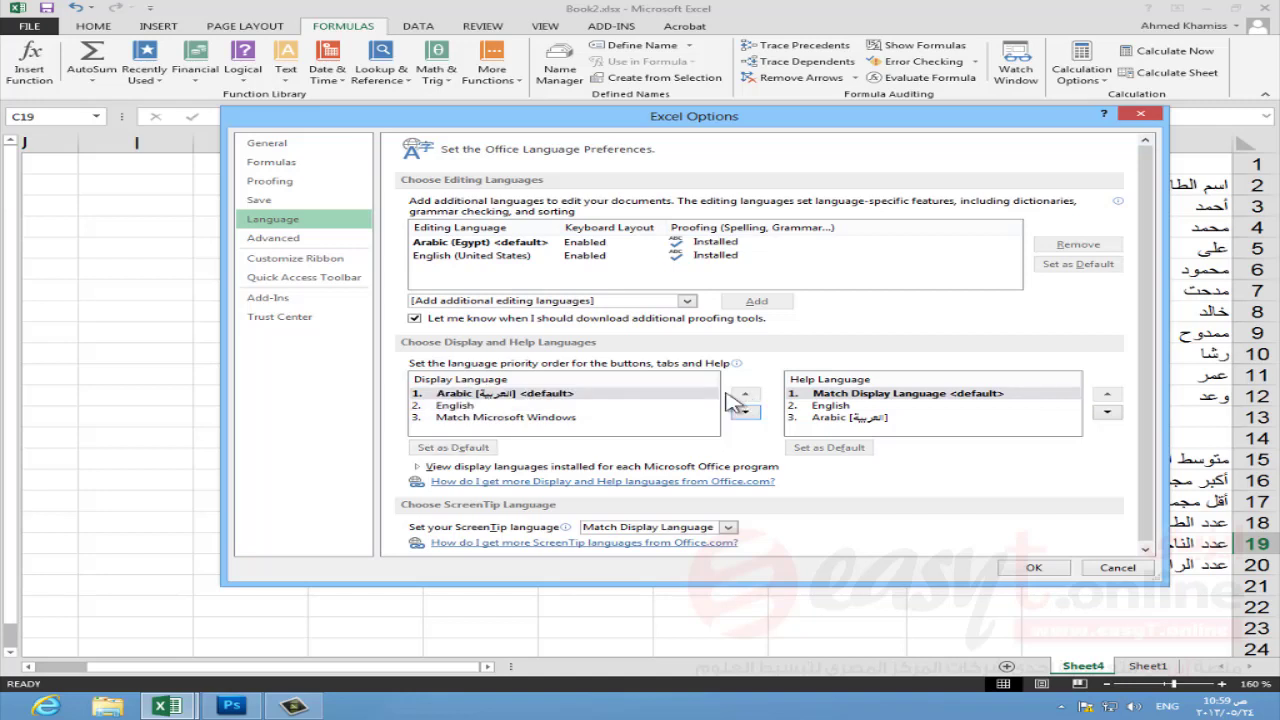
{"action": "left_click", "coordinate": [1033, 568]}
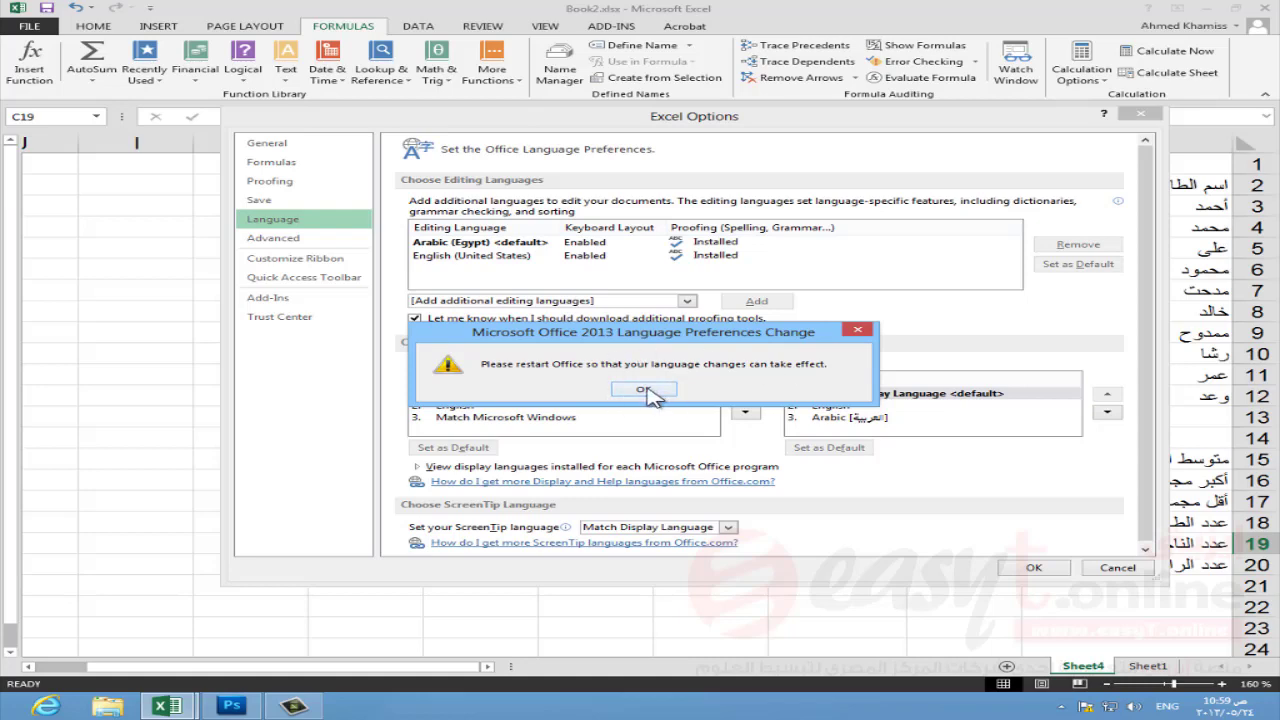
{"action": "left_click", "coordinate": [646, 391]}
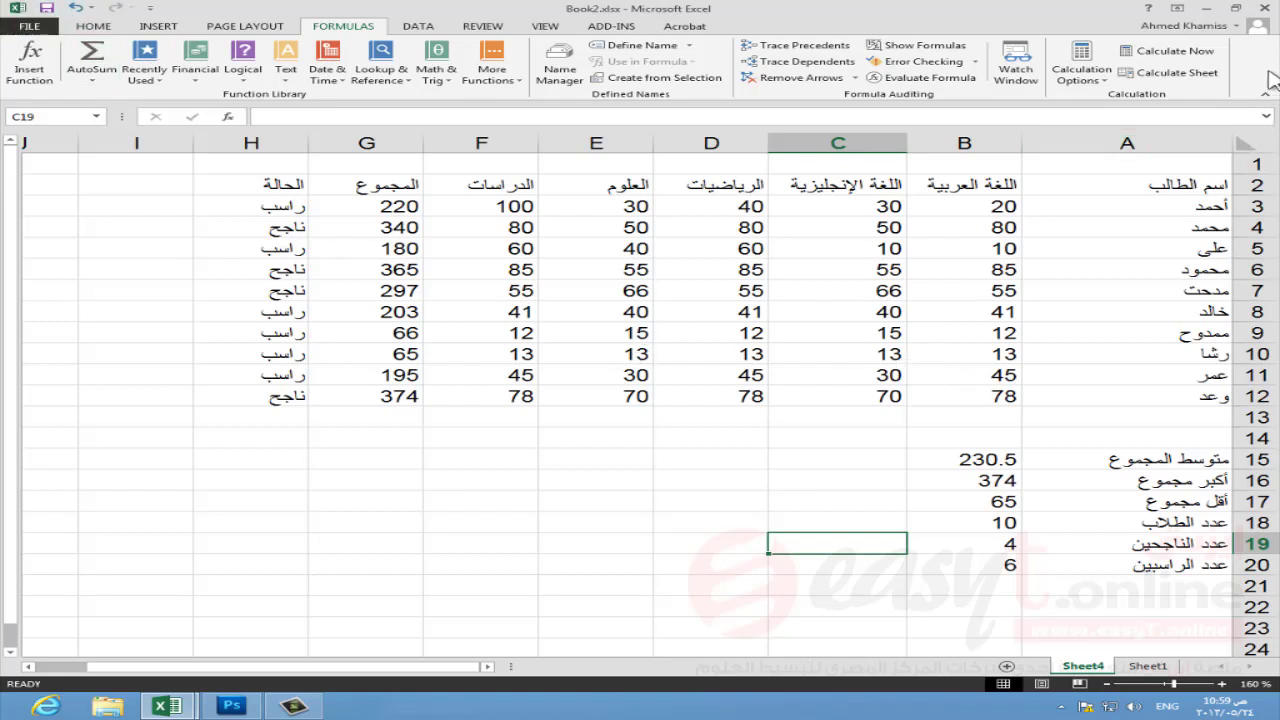
Step: Relaunch Excel 2013 from the Start screen and create a blank workbook
{"action": "key", "text": "super"}
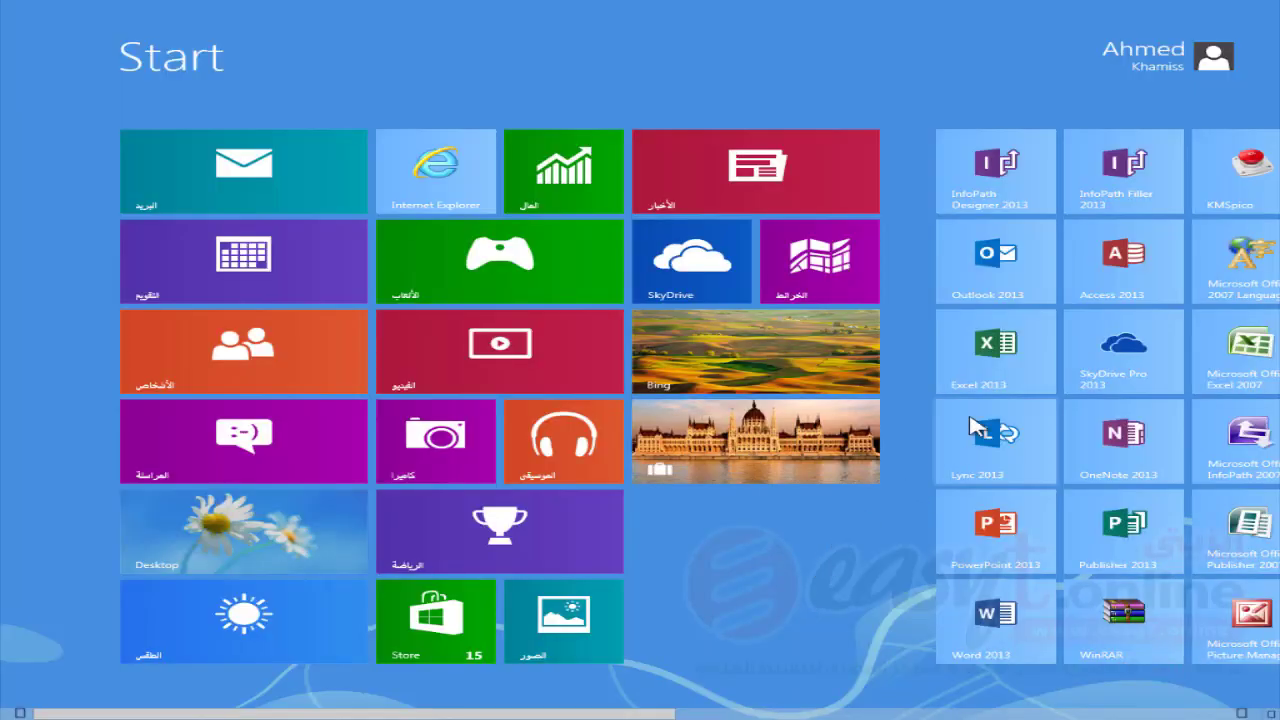
{"action": "left_click", "coordinate": [1005, 345]}
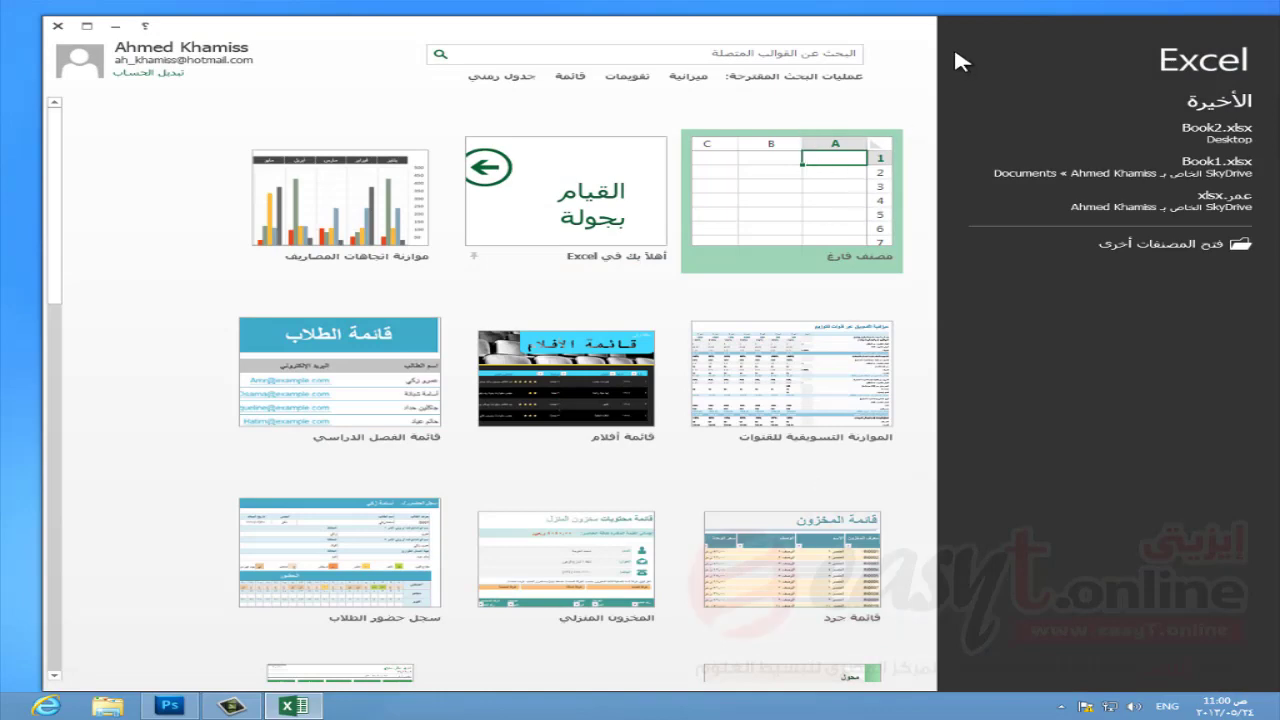
{"action": "left_click", "coordinate": [799, 205]}
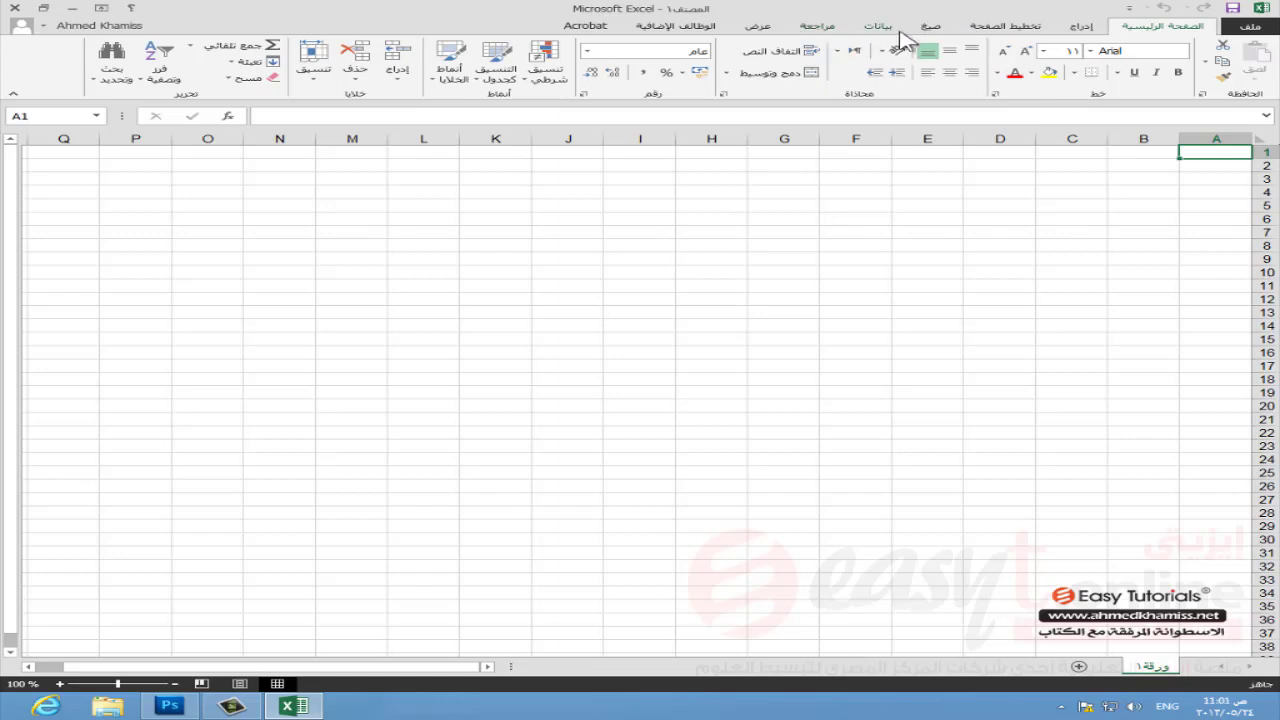
Step: Browse the Arabic Financial function list on the Formulas tab, closing the Excel Help window
{"action": "left_click", "coordinate": [933, 27]}
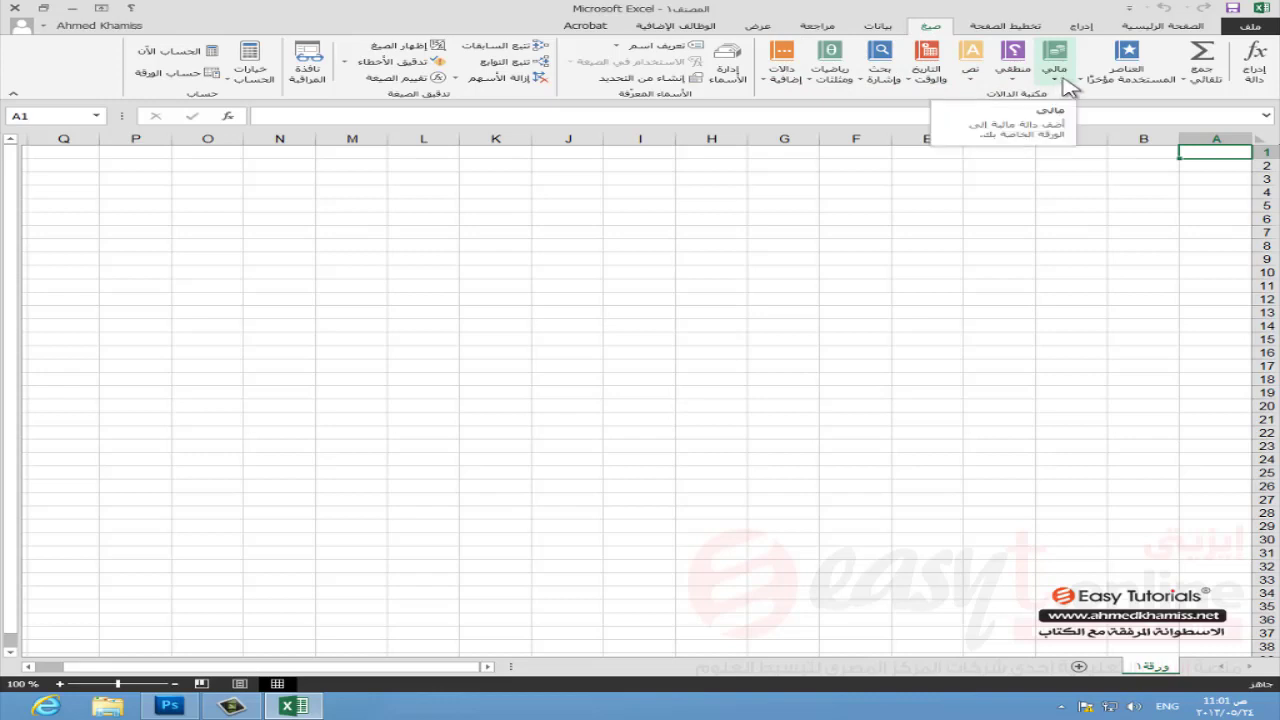
{"action": "left_click", "coordinate": [1058, 68]}
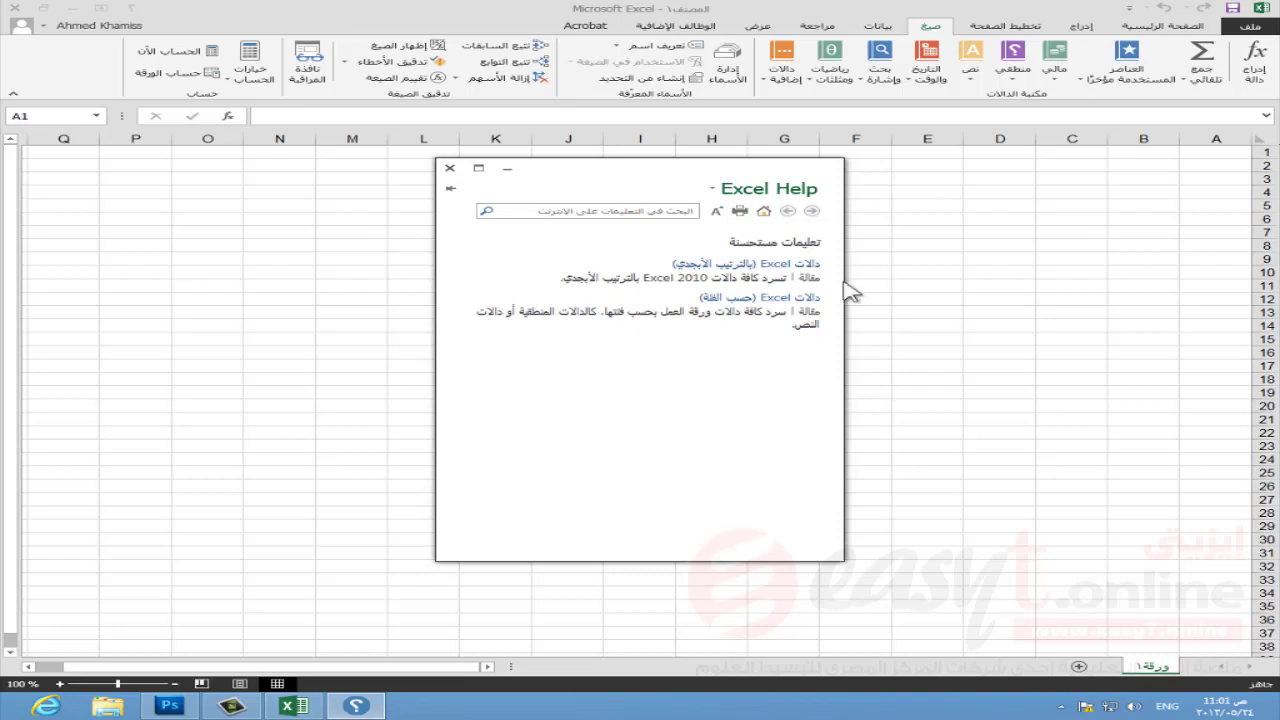
{"action": "left_click", "coordinate": [449, 168]}
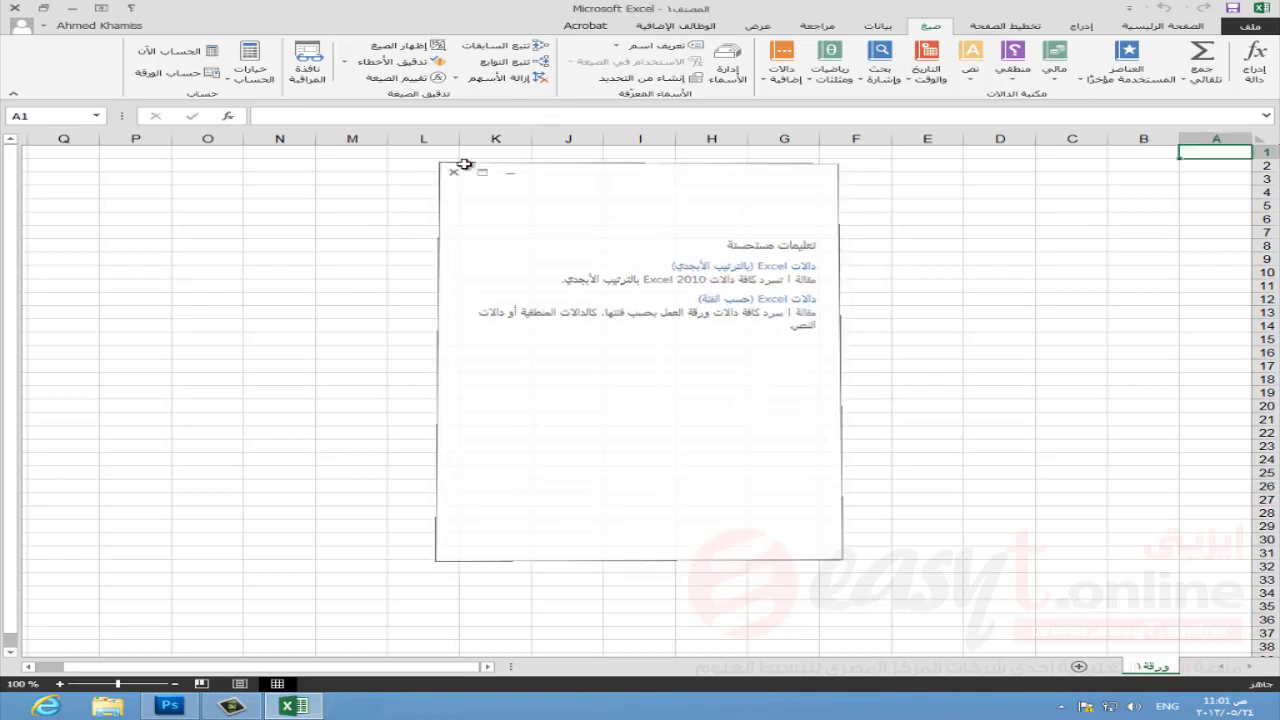
{"action": "left_click", "coordinate": [1056, 78]}
{"action": "left_click", "coordinate": [1056, 78]}
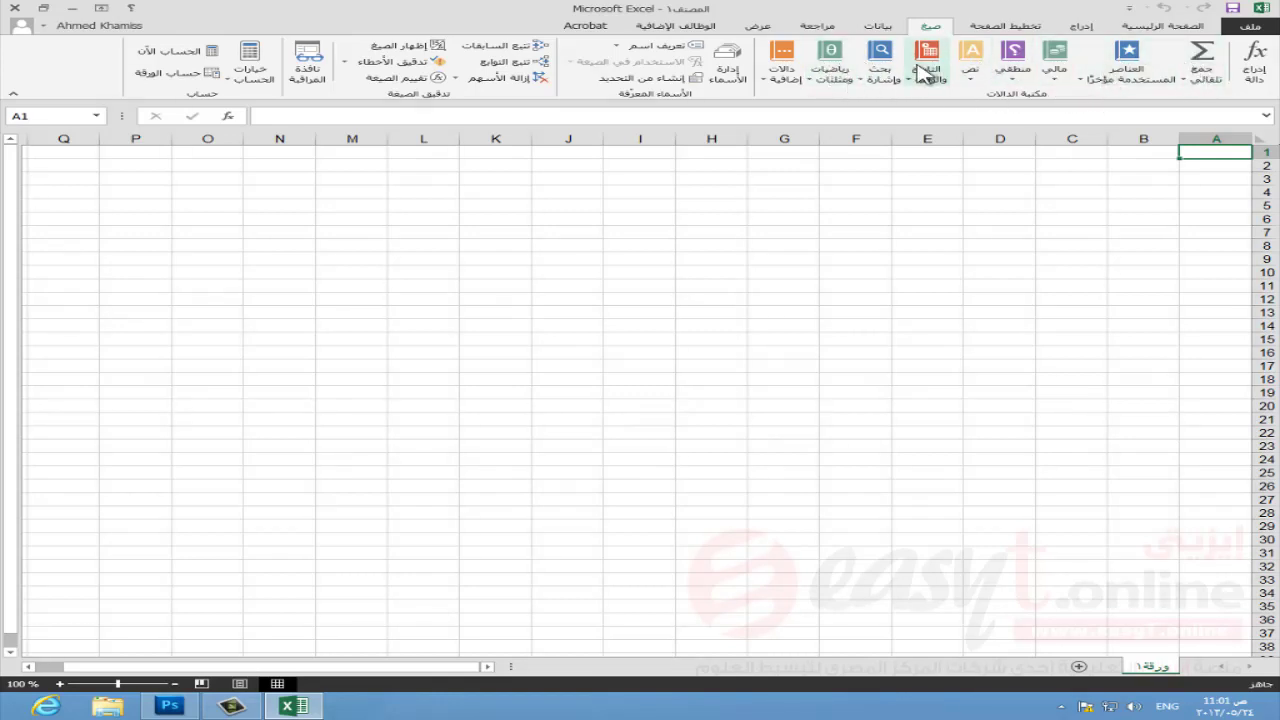
Step: Move English back to first display language in Excel Options, confirm, and close Excel
{"action": "left_click", "coordinate": [1250, 28]}
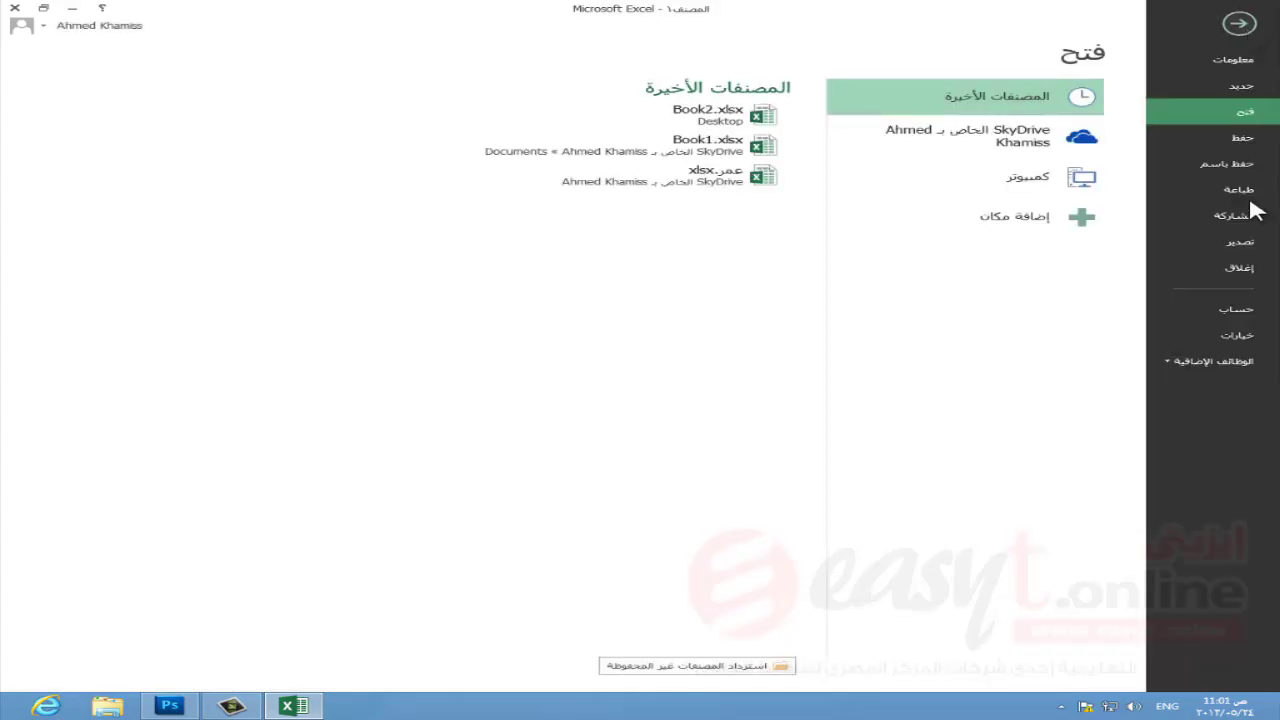
{"action": "left_click", "coordinate": [1252, 340]}
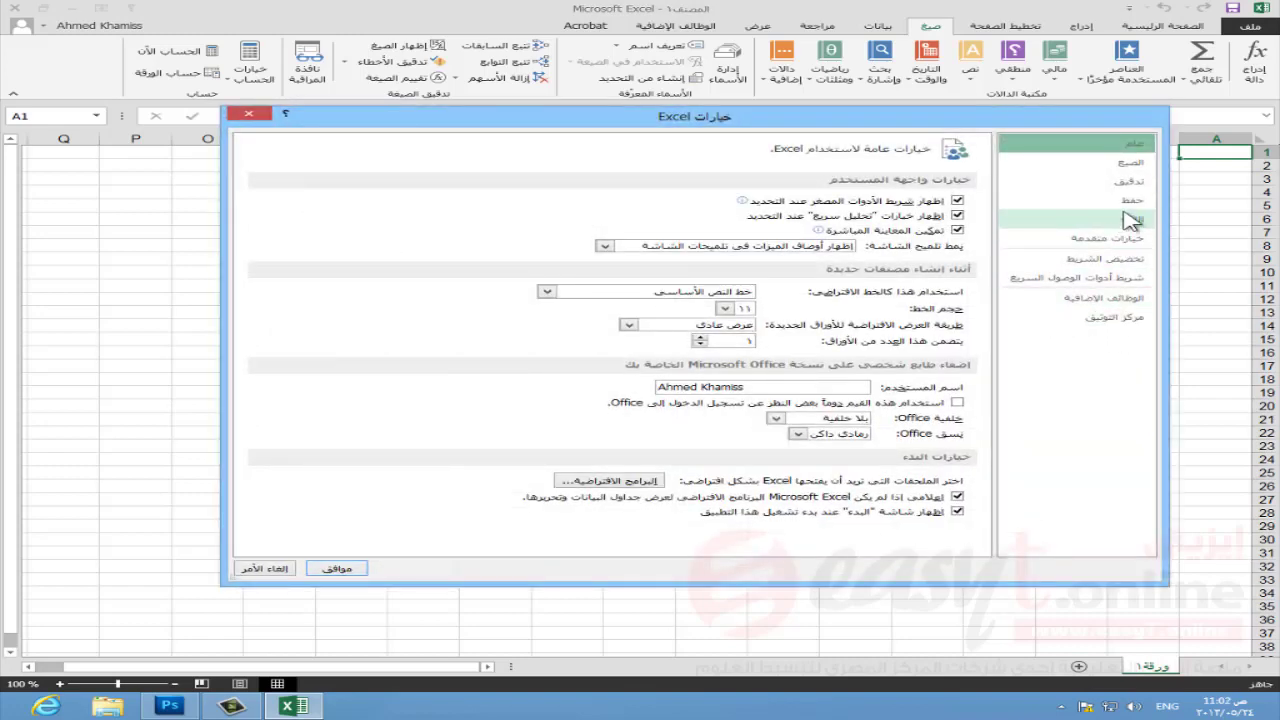
{"action": "left_click", "coordinate": [1130, 220]}
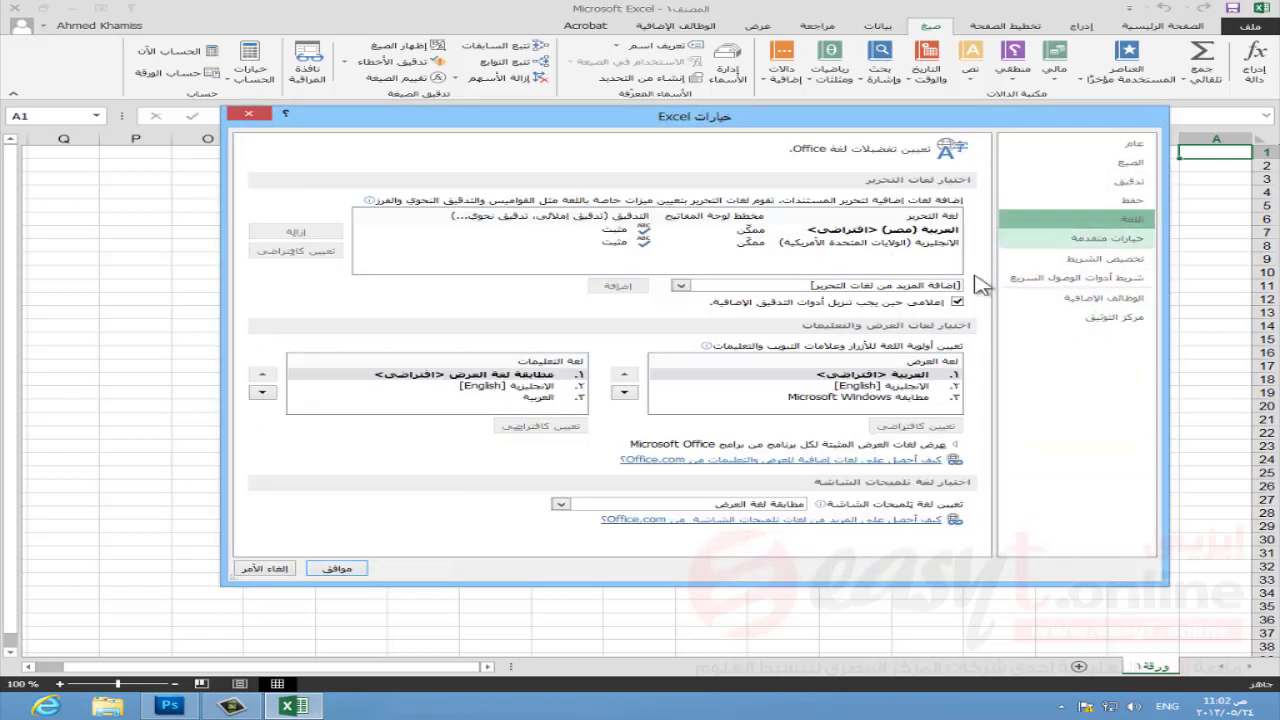
{"action": "left_click", "coordinate": [908, 386]}
{"action": "left_click", "coordinate": [624, 374]}
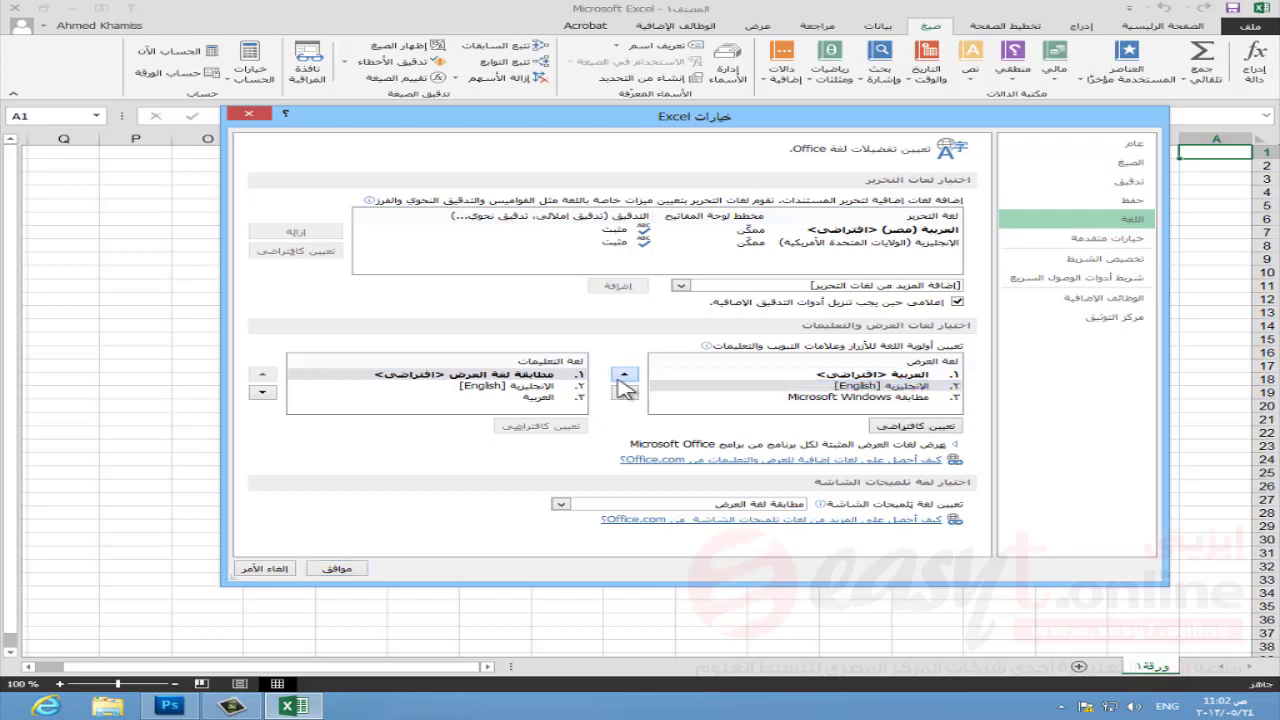
{"action": "left_click", "coordinate": [338, 569]}
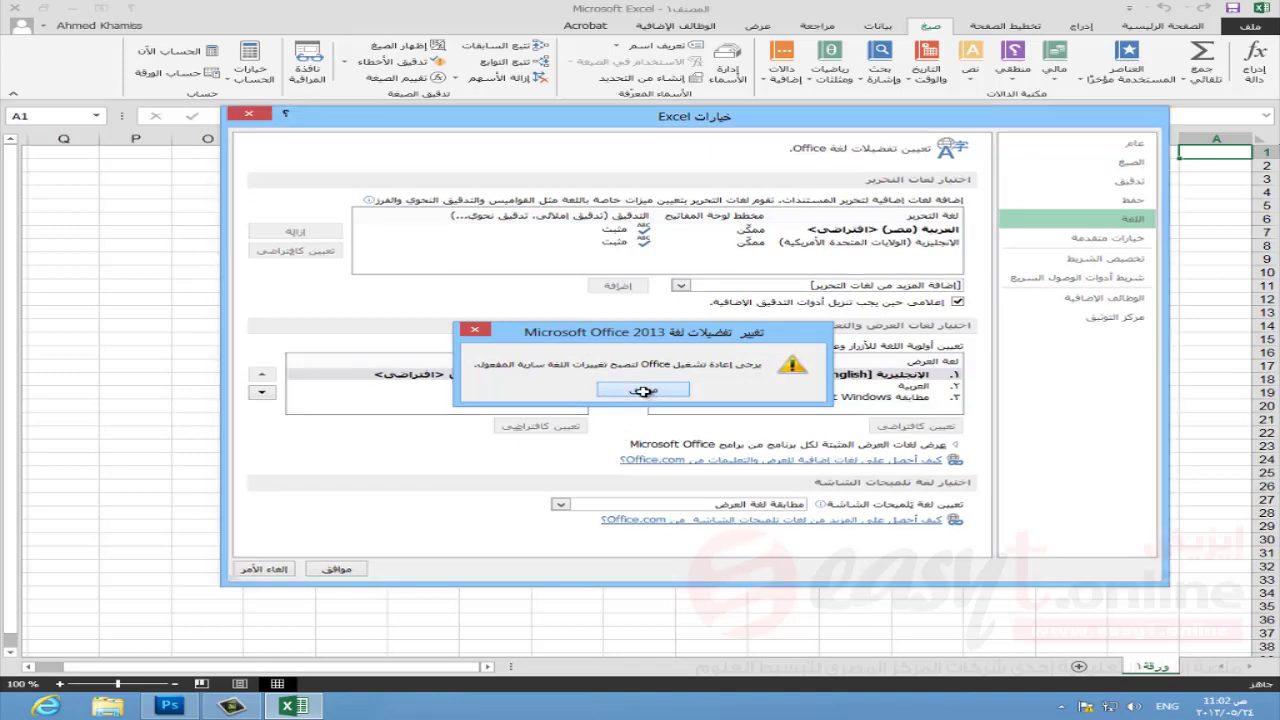
{"action": "left_click", "coordinate": [648, 396]}
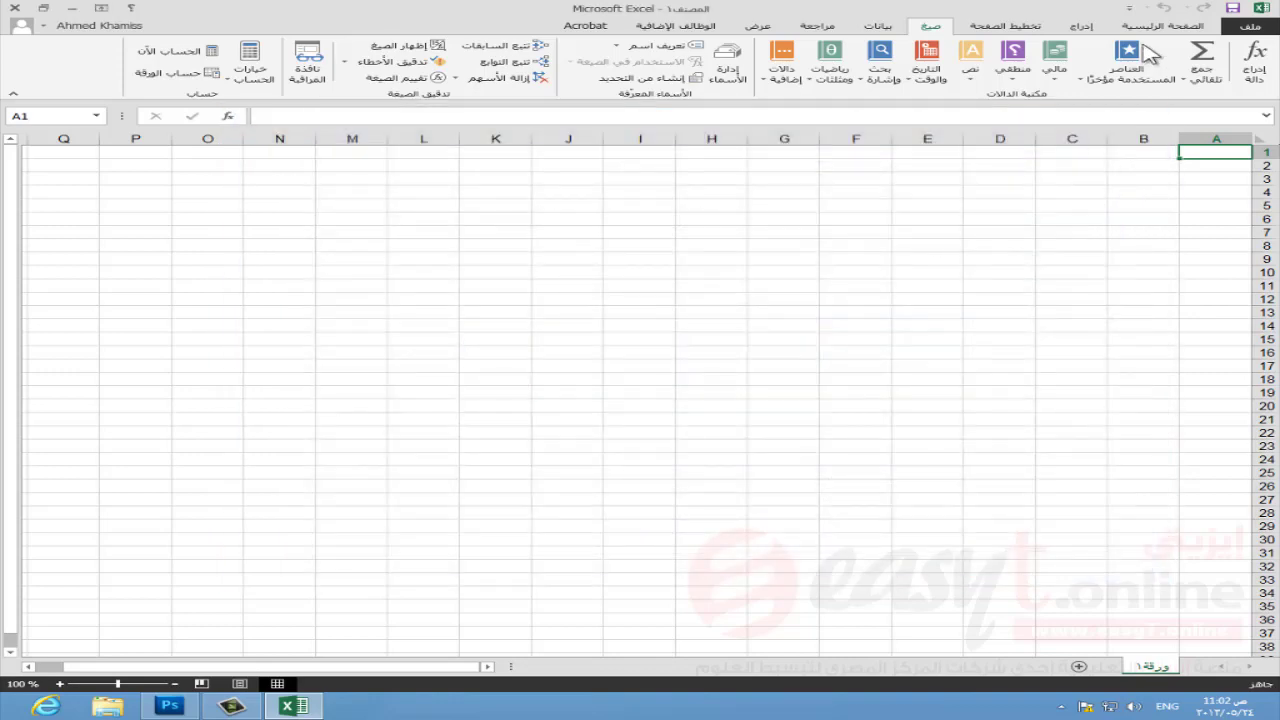
{"action": "left_click", "coordinate": [14, 8]}
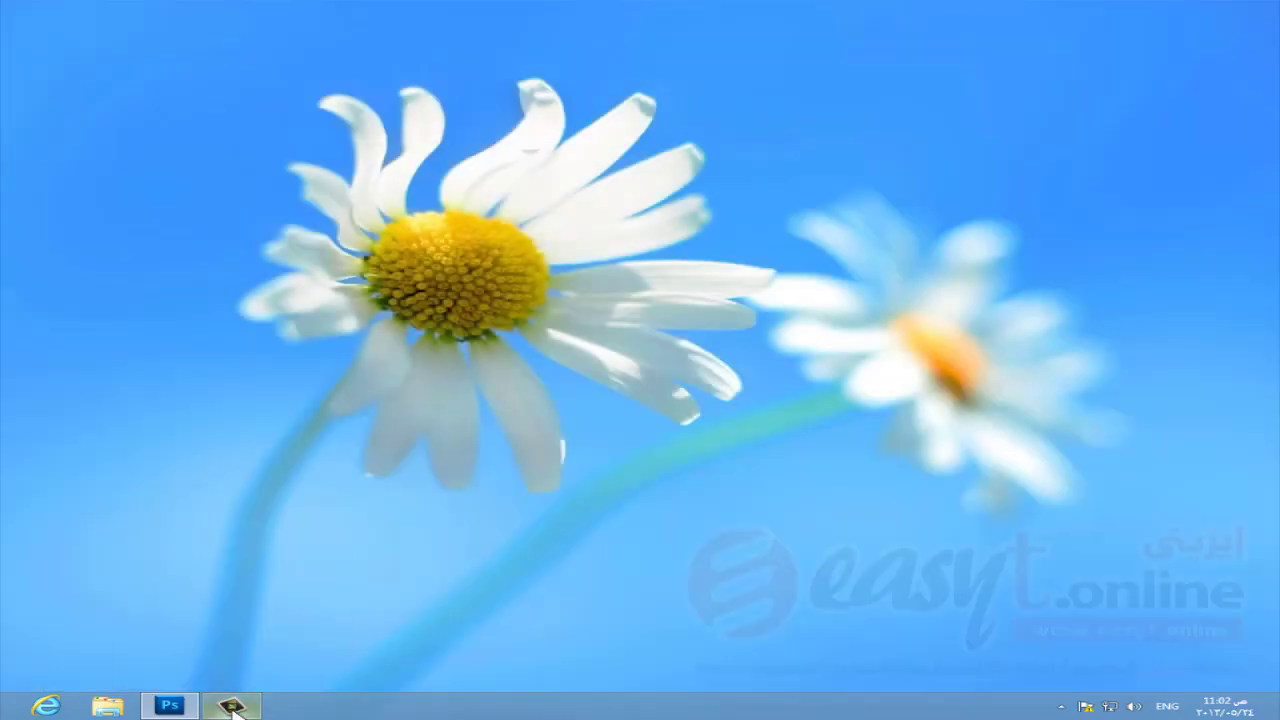
Step: Relaunch Excel 2013 in English, create a blank Book1 workbook, and select cell I9
{"action": "key", "text": "super"}
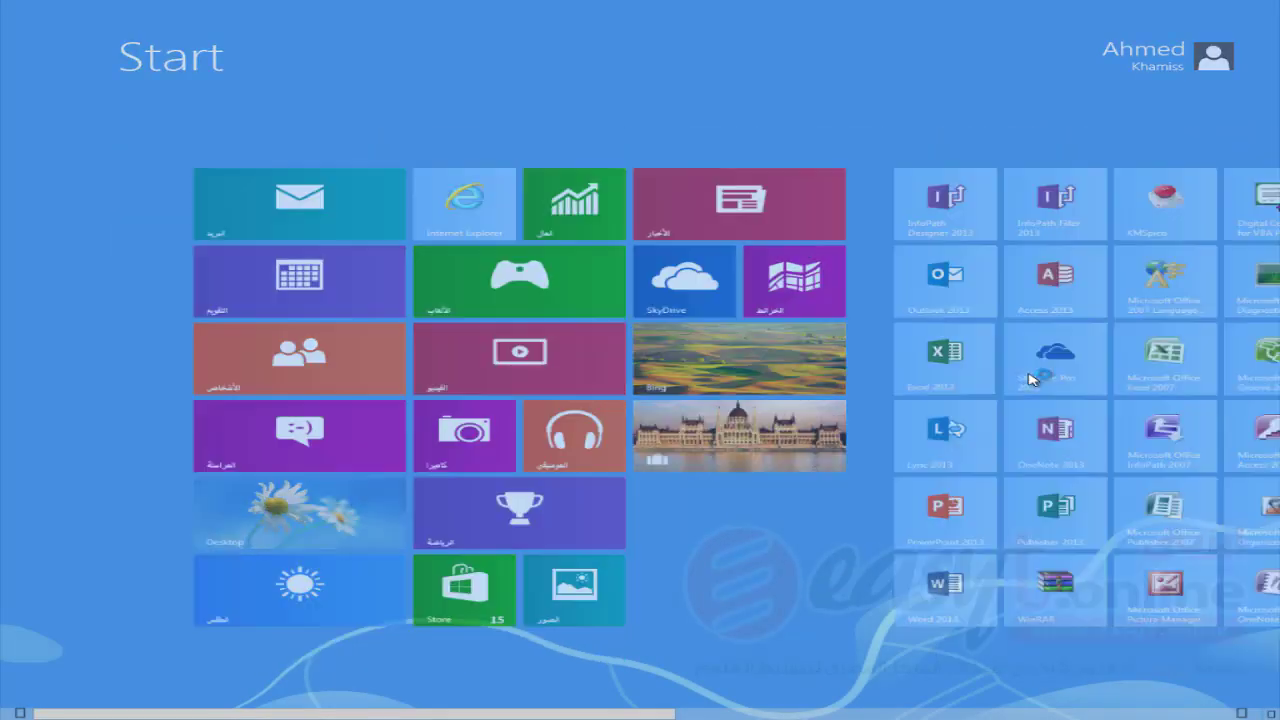
{"action": "left_click", "coordinate": [945, 365]}
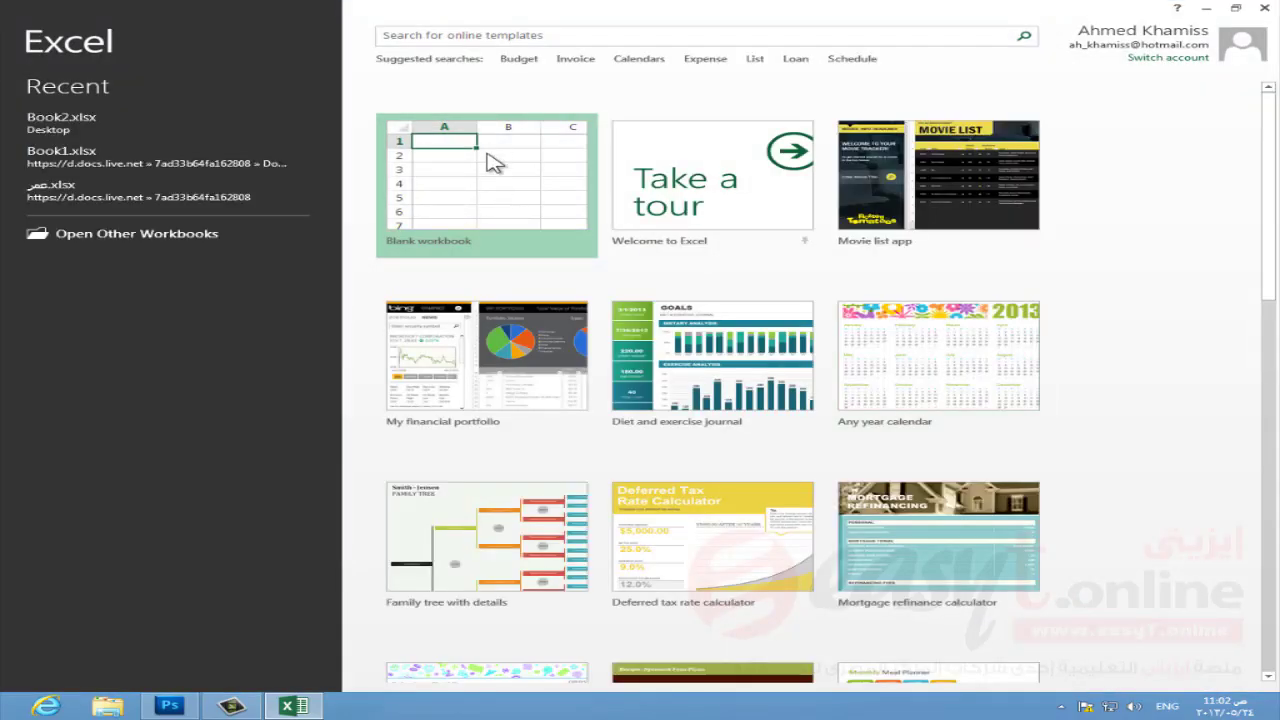
{"action": "left_click", "coordinate": [490, 183]}
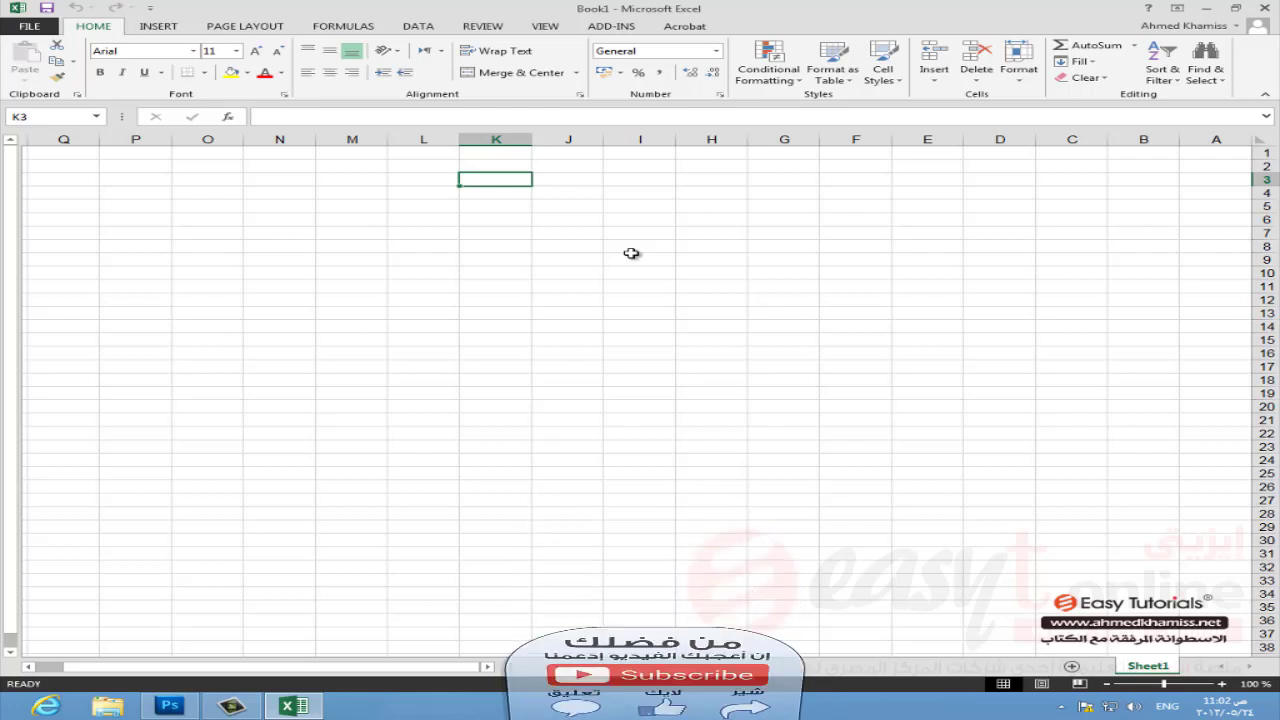
{"action": "left_click", "coordinate": [636, 261]}
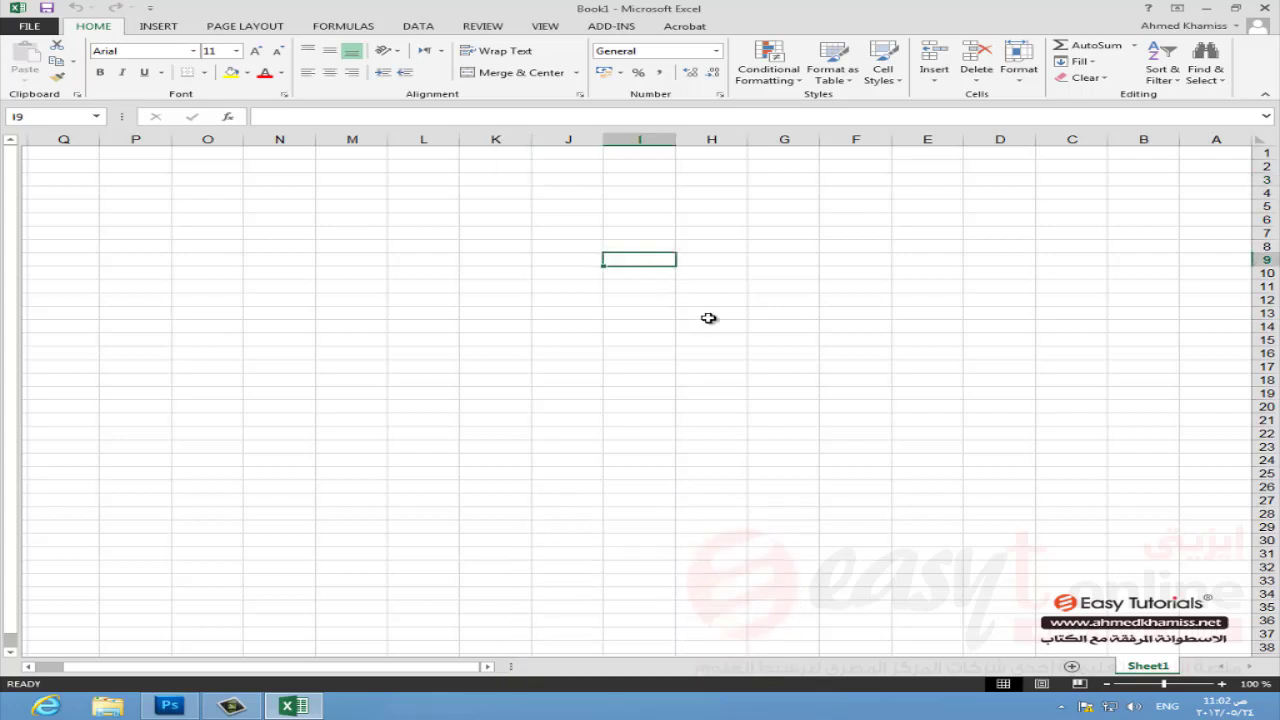